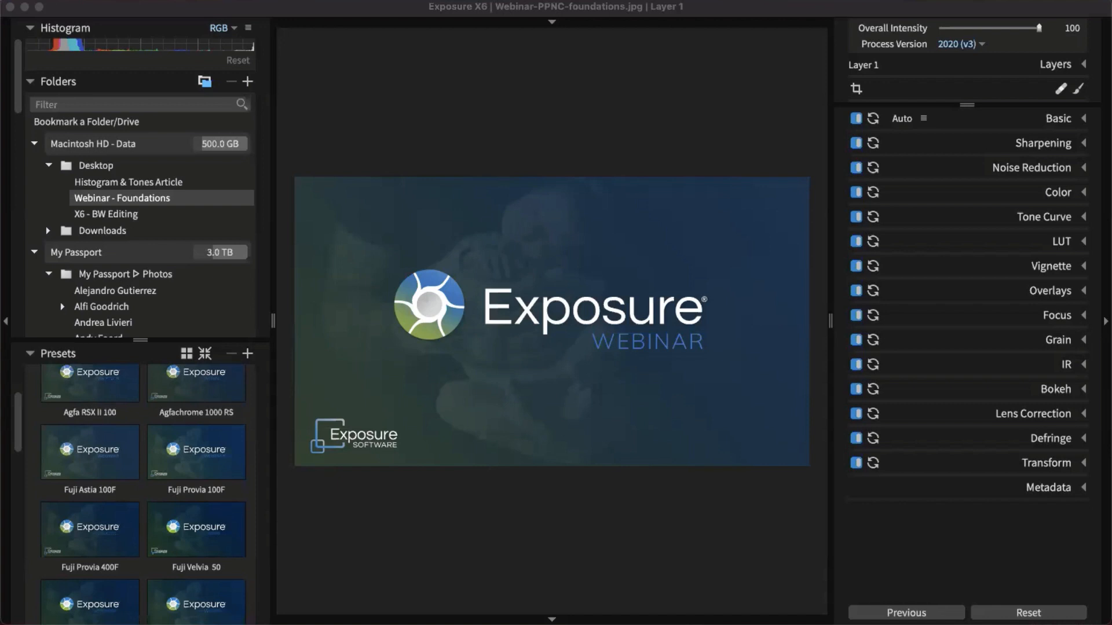
Start copying photos from a card and reposition the import window so that all its options are reachable.
{"action": "left_click", "coordinate": [268, 9]}
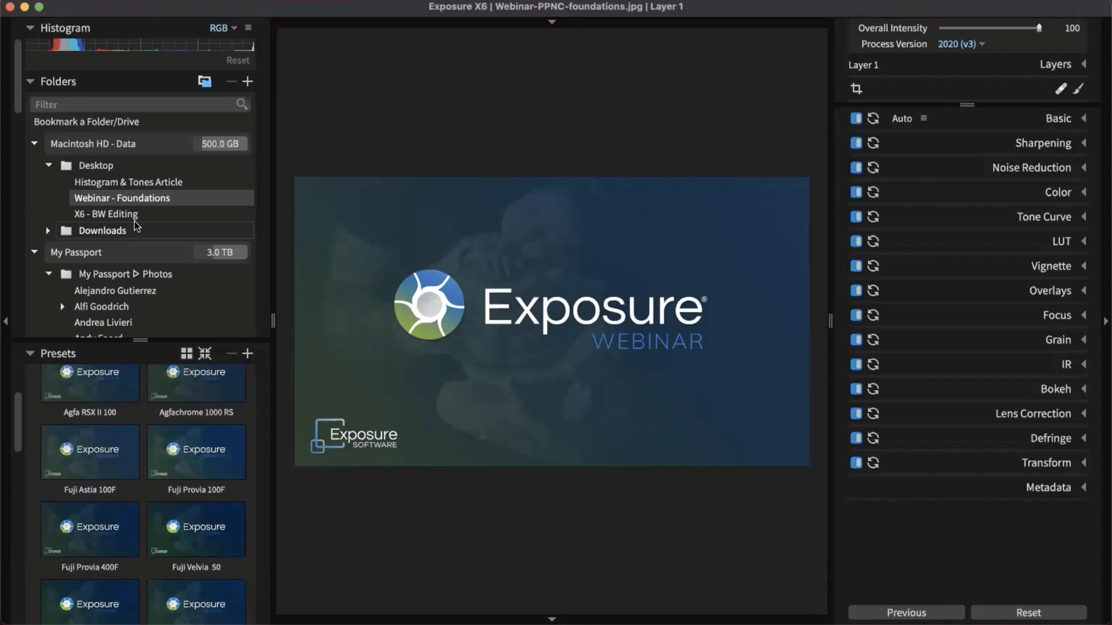
{"action": "left_click", "coordinate": [123, 0]}
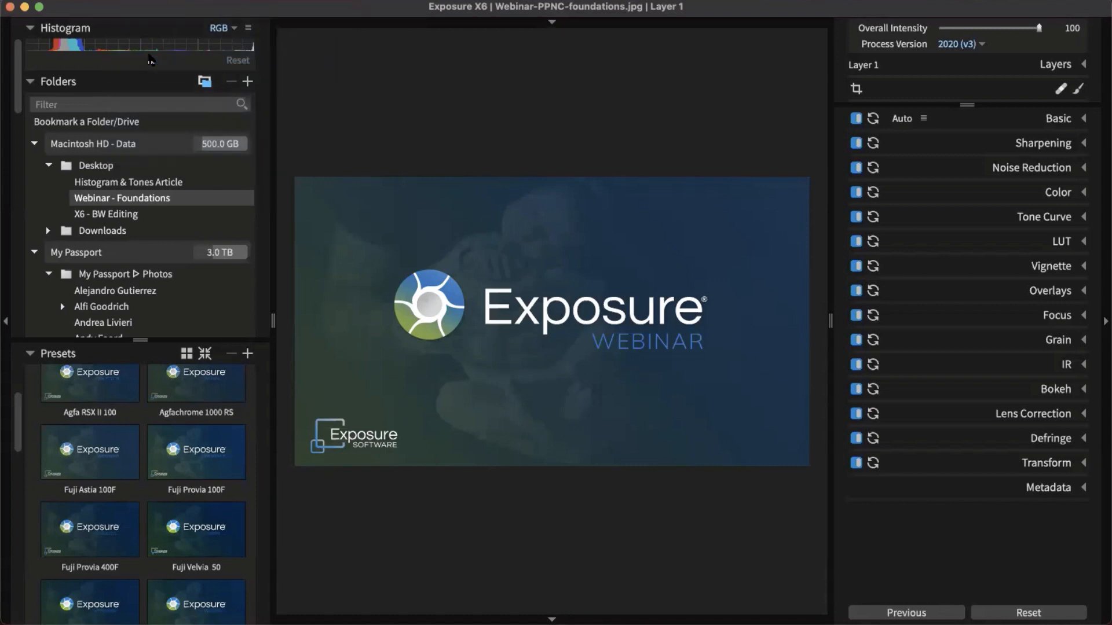
{"action": "left_click", "coordinate": [127, 1]}
{"action": "left_click", "coordinate": [222, 34]}
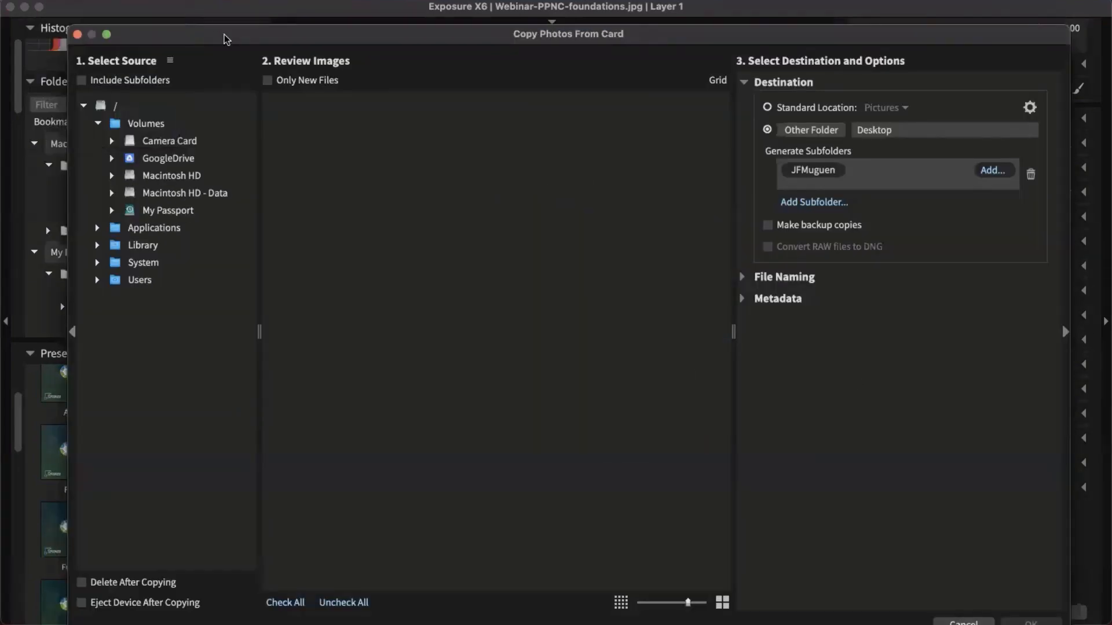
{"action": "left_click_drag", "start_coordinate": [225, 35], "coordinate": [219, 23]}
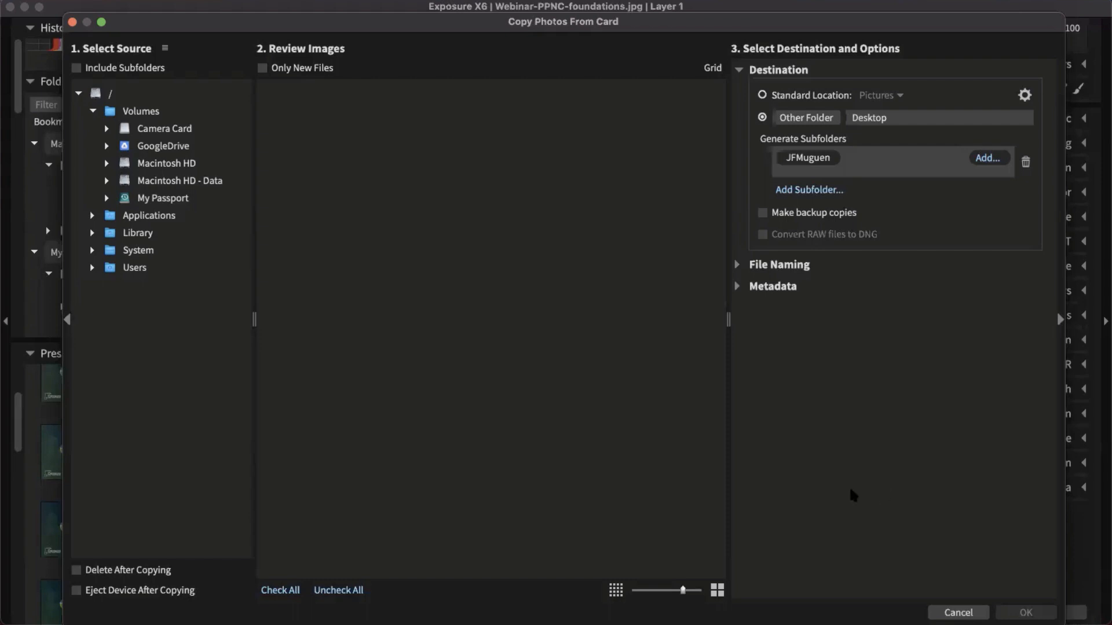
Choose the DCIM folder on Camera Card as the import source and review the photos it contains.
{"action": "left_click", "coordinate": [108, 129]}
{"action": "left_click", "coordinate": [173, 146]}
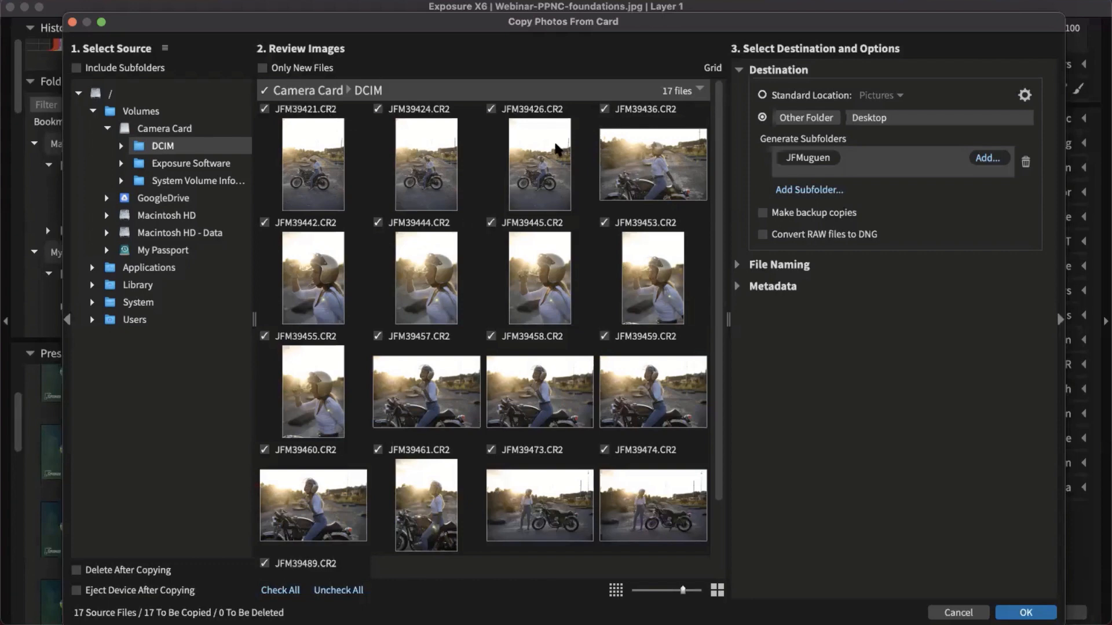
{"action": "scroll", "coordinate": [587, 290], "scroll_direction": "down", "scroll_amount": 2}
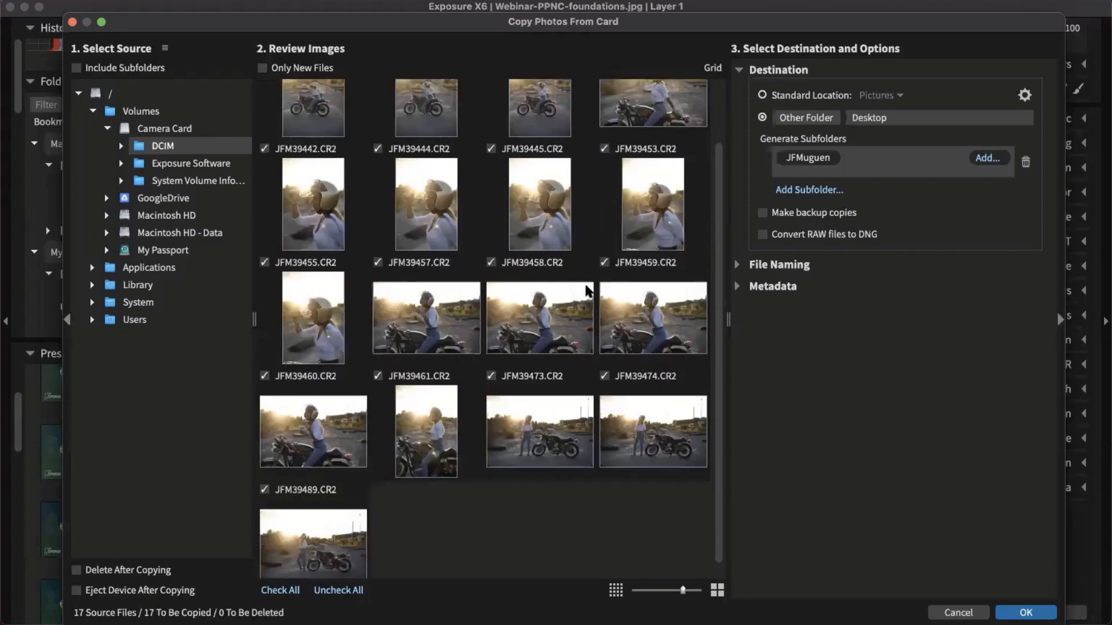
{"action": "scroll", "coordinate": [587, 291], "scroll_direction": "up", "scroll_amount": 2}
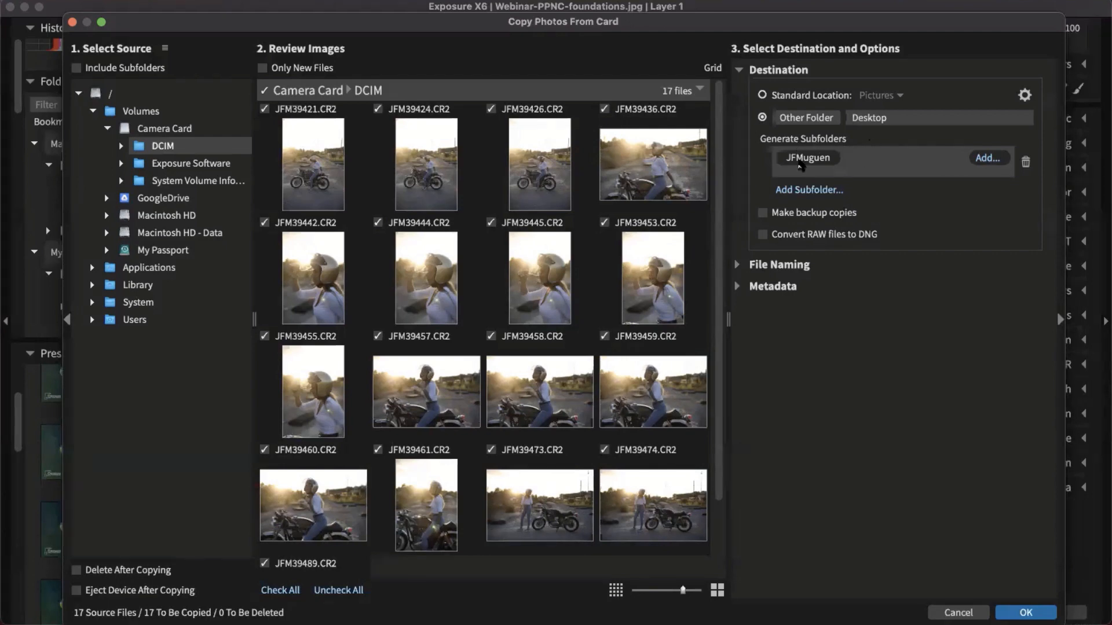
Check the import's Desktop destination and the custom text that names the generated subfolder.
{"action": "left_click", "coordinate": [800, 164]}
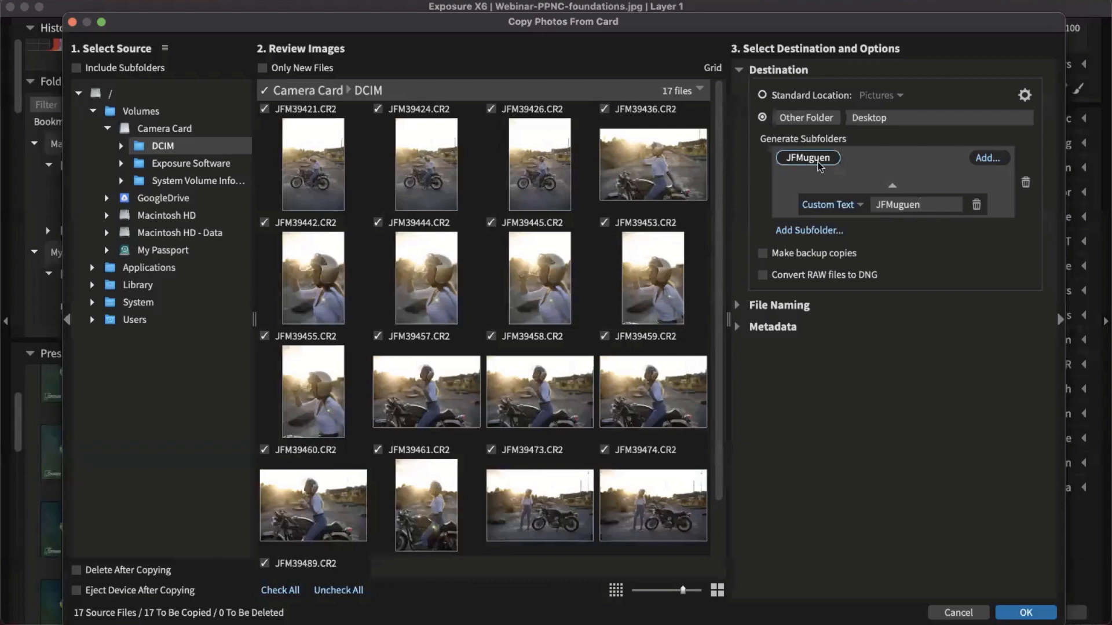
{"action": "left_click_drag", "start_coordinate": [875, 205], "coordinate": [922, 206]}
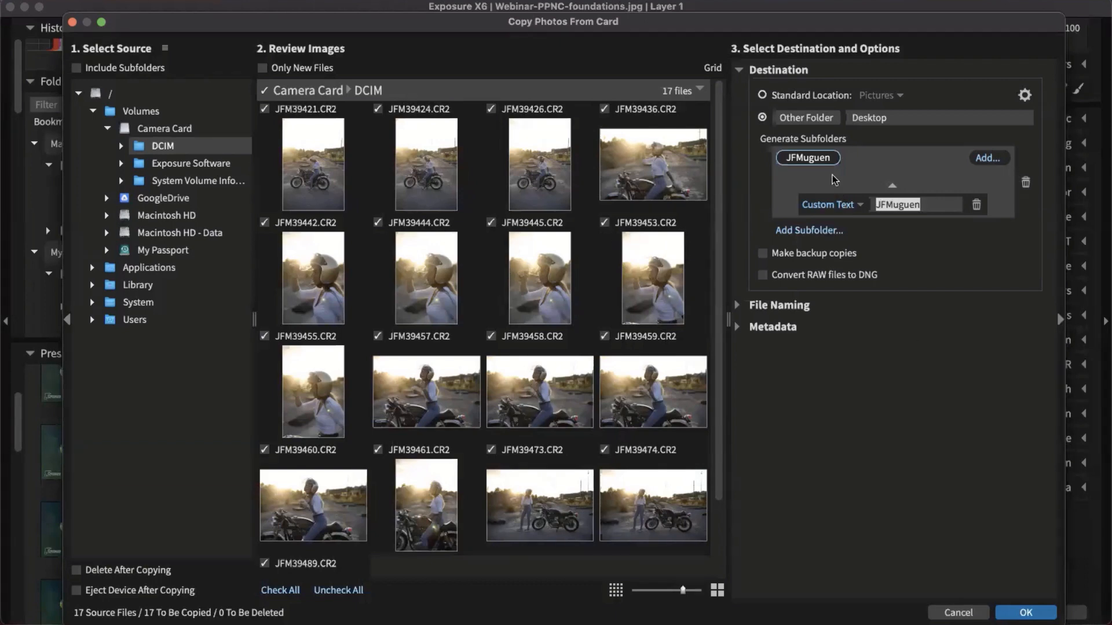
{"action": "left_click", "coordinate": [863, 118]}
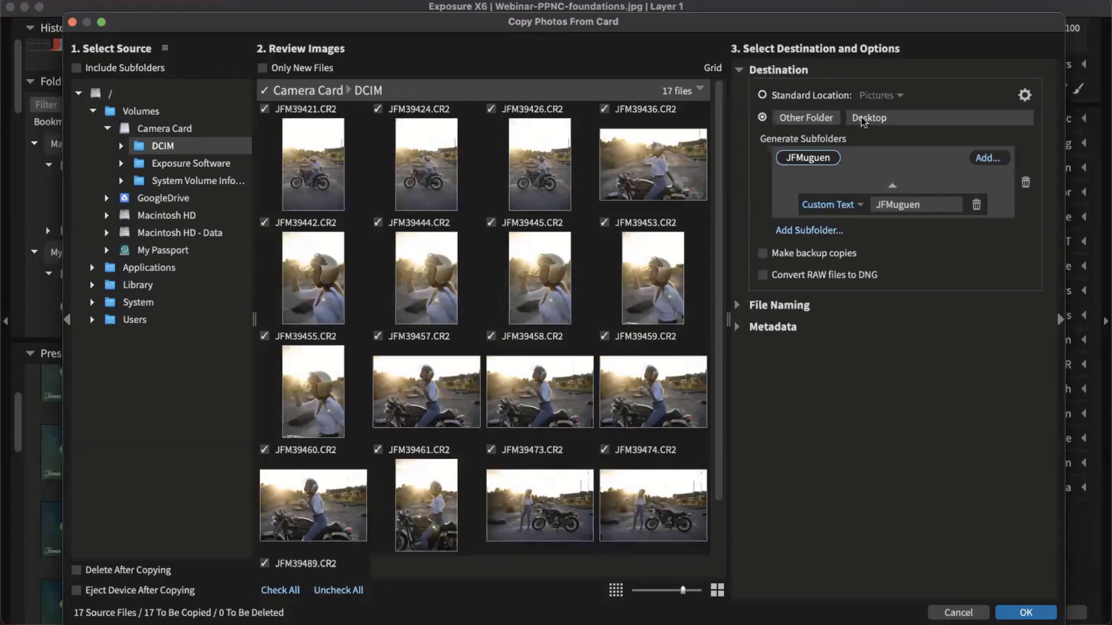
{"action": "left_click_drag", "start_coordinate": [887, 119], "coordinate": [859, 119]}
{"action": "left_click_drag", "start_coordinate": [930, 206], "coordinate": [860, 207]}
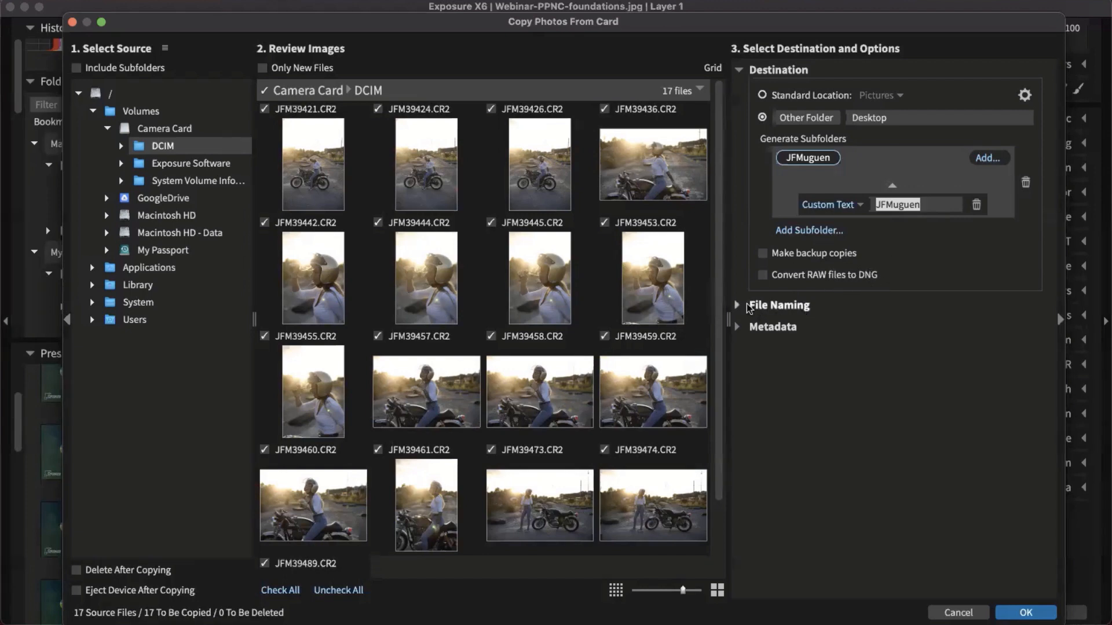
Inspect the naming template for renaming copied files and leave renaming off.
{"action": "left_click", "coordinate": [776, 312]}
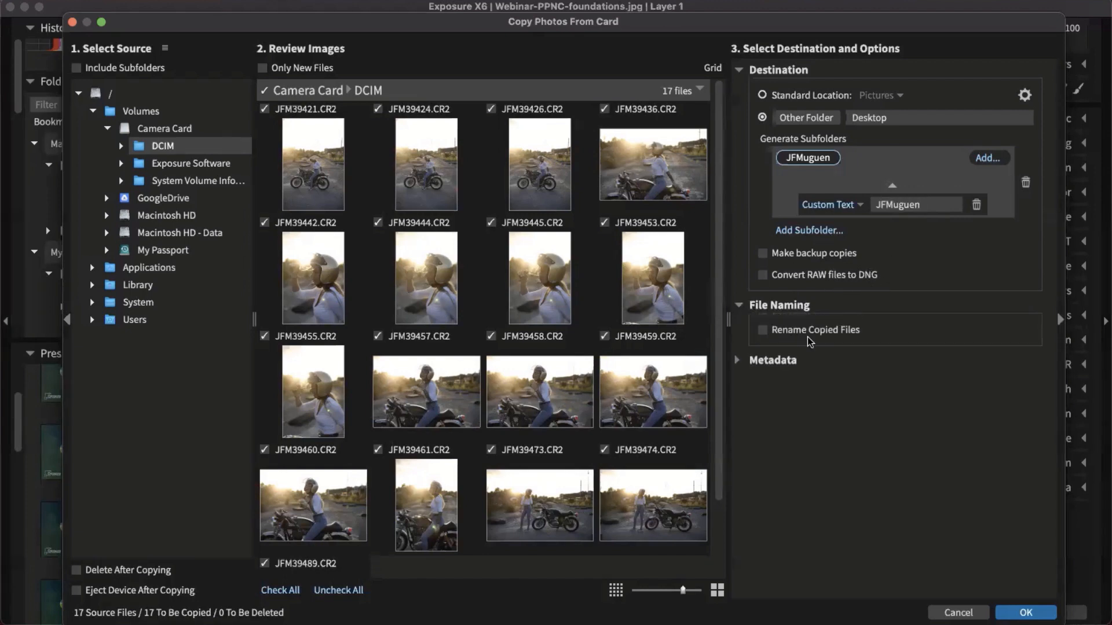
{"action": "left_click", "coordinate": [762, 330]}
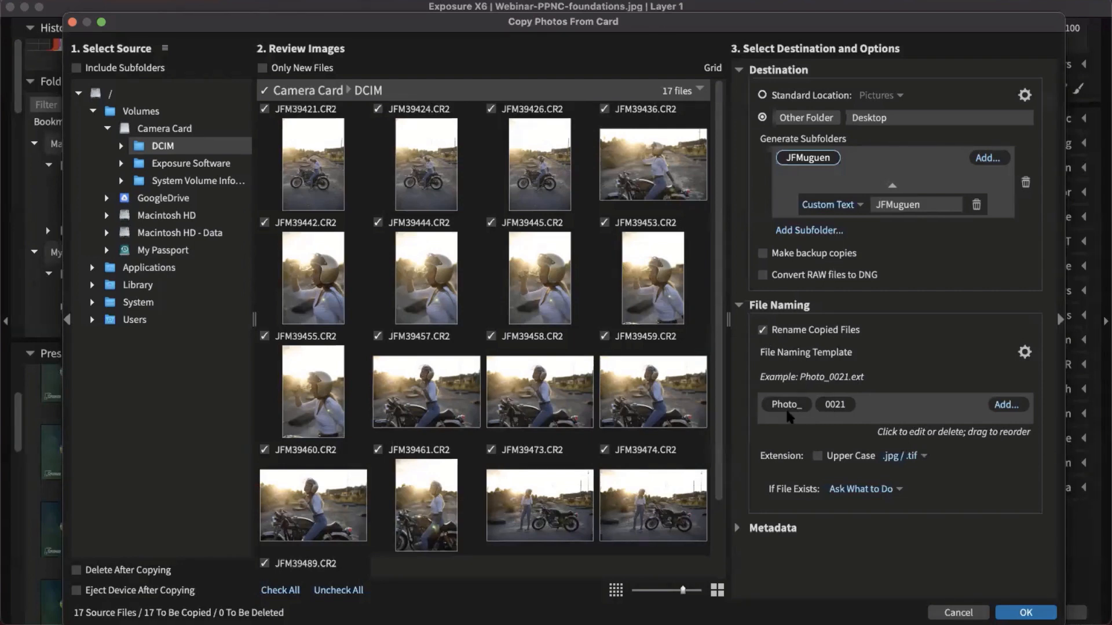
{"action": "left_click", "coordinate": [739, 305]}
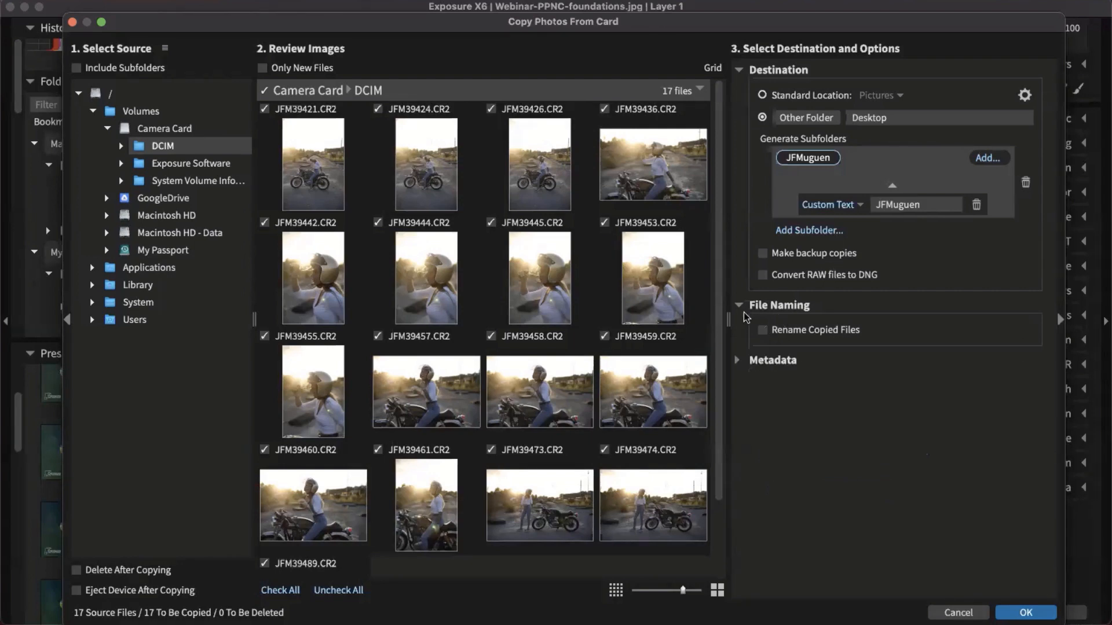
Enable applying metadata on import, and review the collection, keyword and preset options without choosing any preset.
{"action": "left_click", "coordinate": [737, 328]}
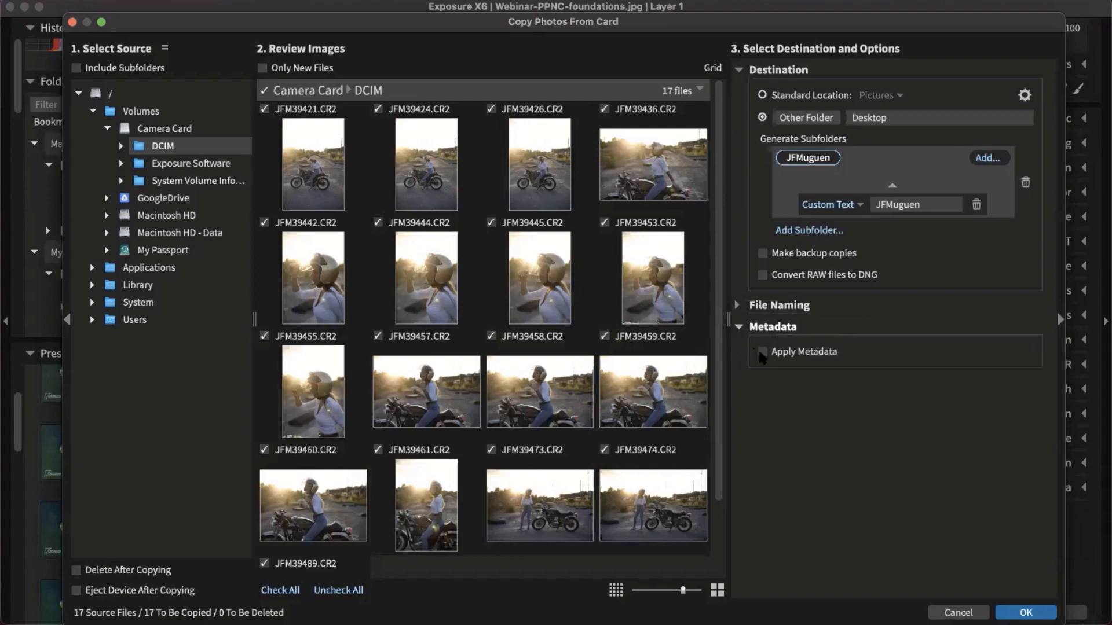
{"action": "left_click", "coordinate": [763, 353]}
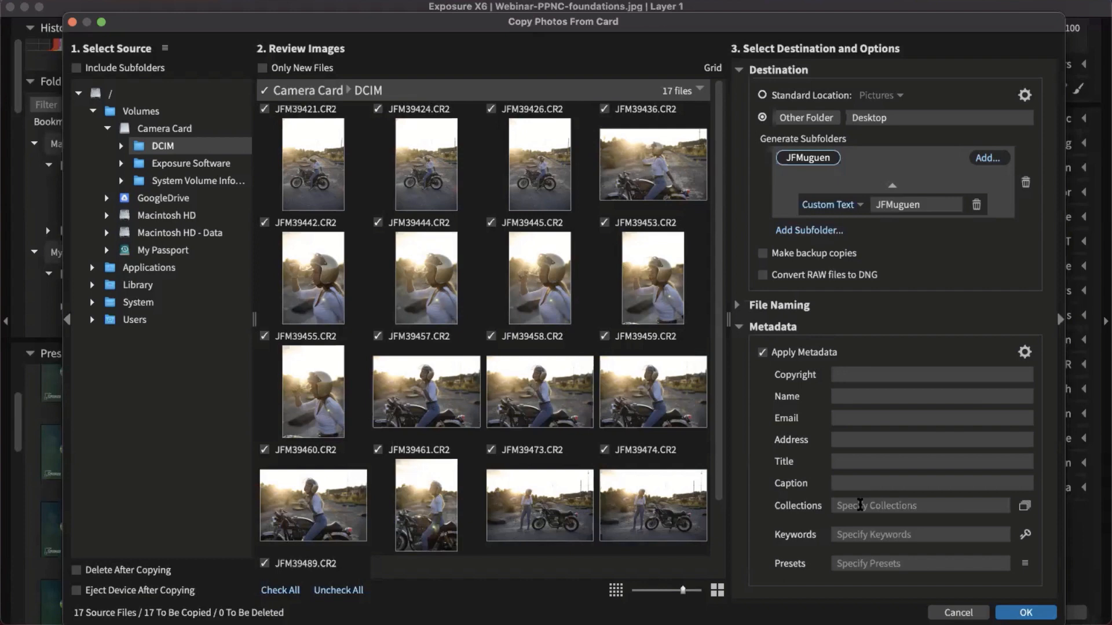
{"action": "left_click", "coordinate": [860, 506]}
{"action": "left_click", "coordinate": [961, 534]}
{"action": "left_click", "coordinate": [1006, 565]}
{"action": "left_click", "coordinate": [1025, 565]}
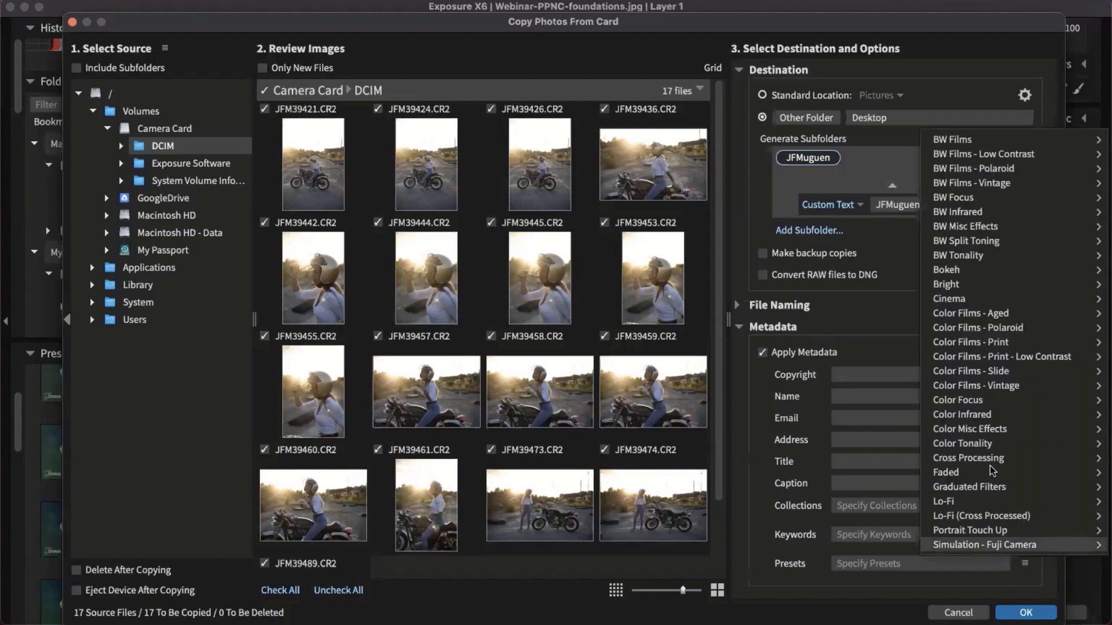
{"action": "mouse_move", "coordinate": [984, 430]}
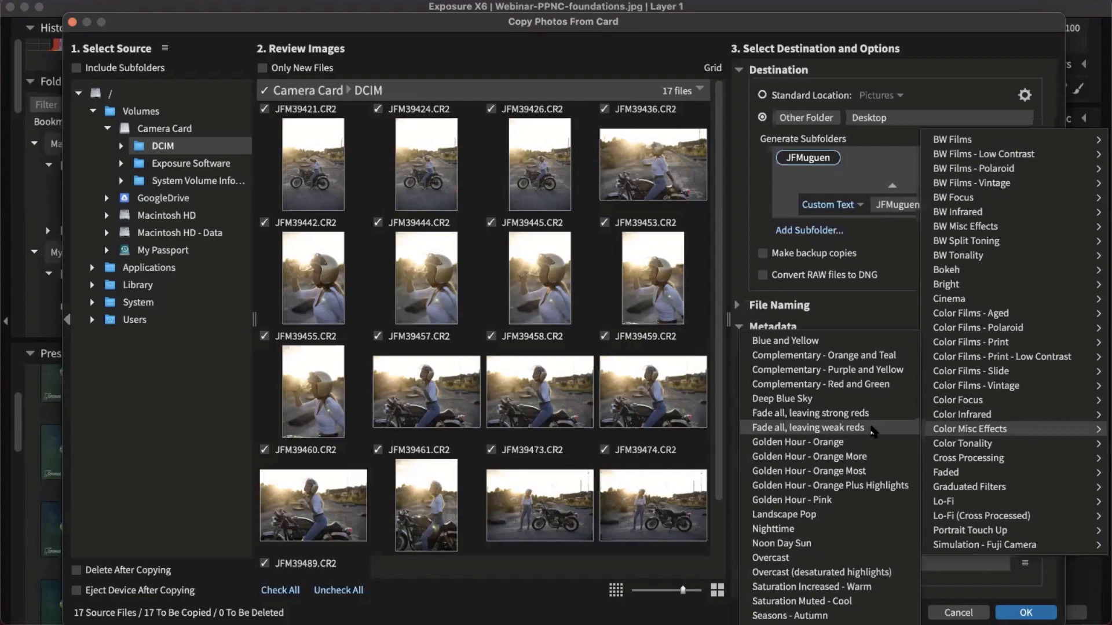
{"action": "left_click", "coordinate": [898, 247]}
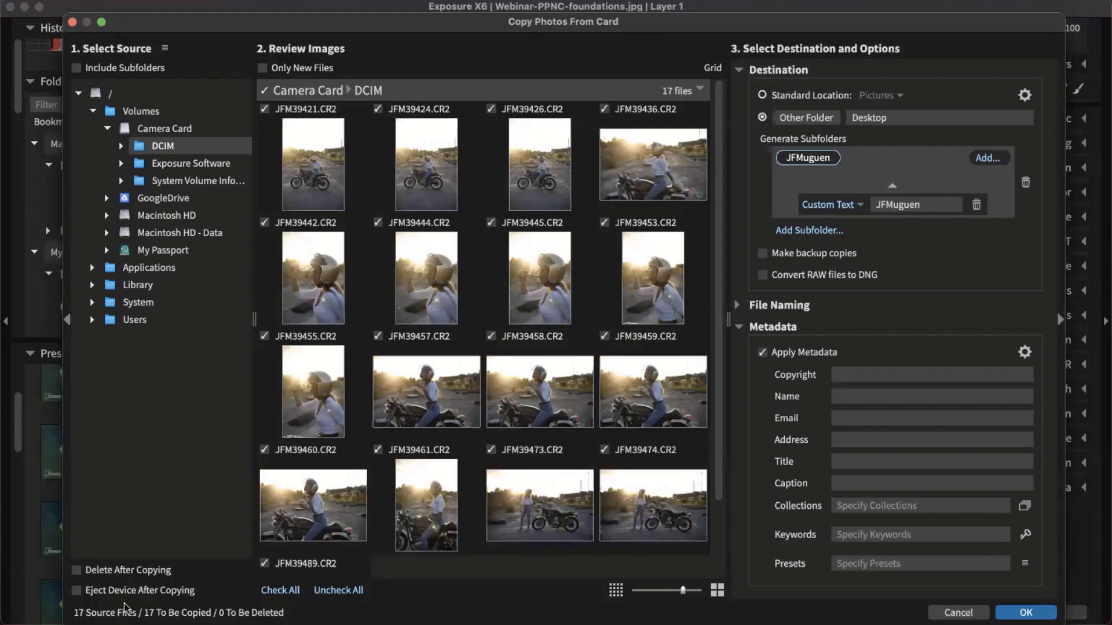
Copy the checked photos from the card and open the new destination subfolder on the Desktop.
{"action": "left_click", "coordinate": [1024, 613]}
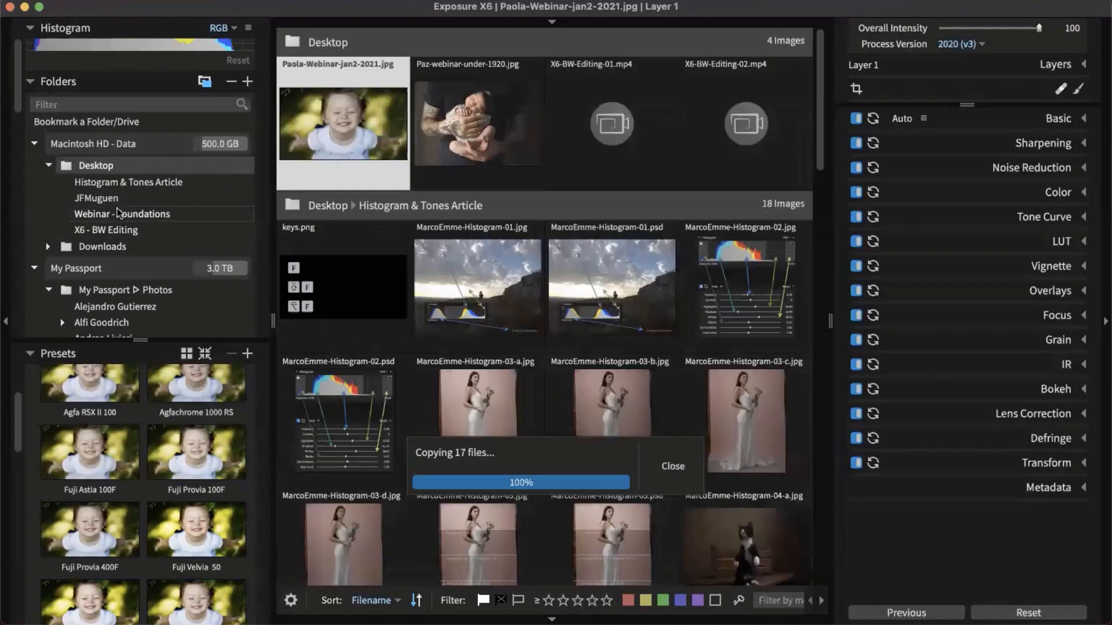
{"action": "left_click", "coordinate": [96, 198]}
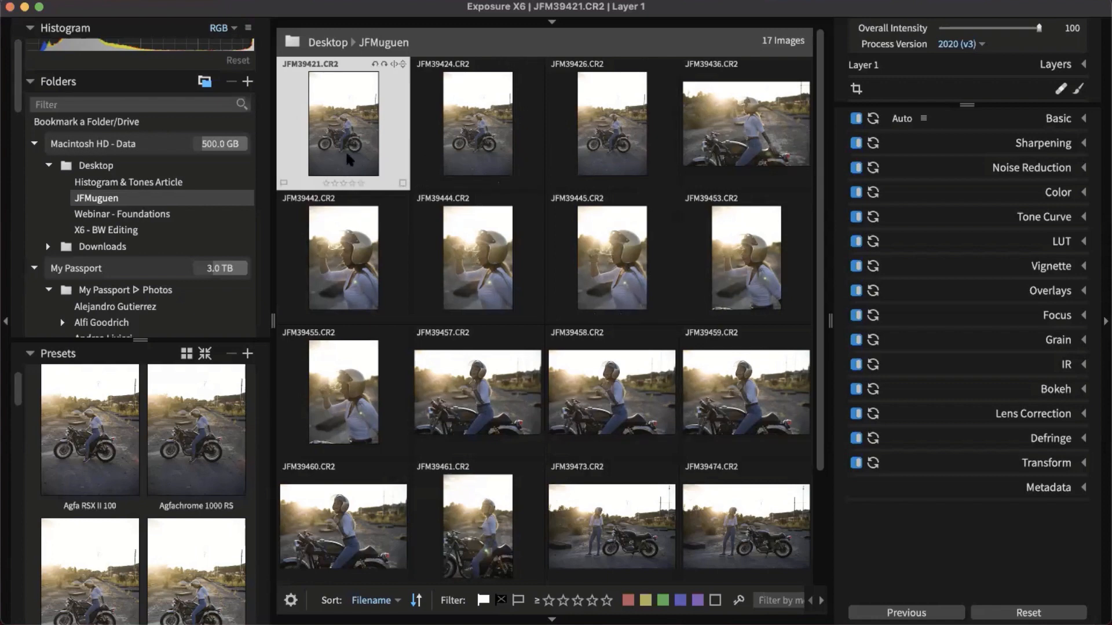
Look through the imported photos by moving the selection between neighbouring thumbnails in the grid.
{"action": "key", "text": "Right"}
{"action": "key", "text": "Right"}
{"action": "key", "text": "Left"}
{"action": "key", "text": "Left"}
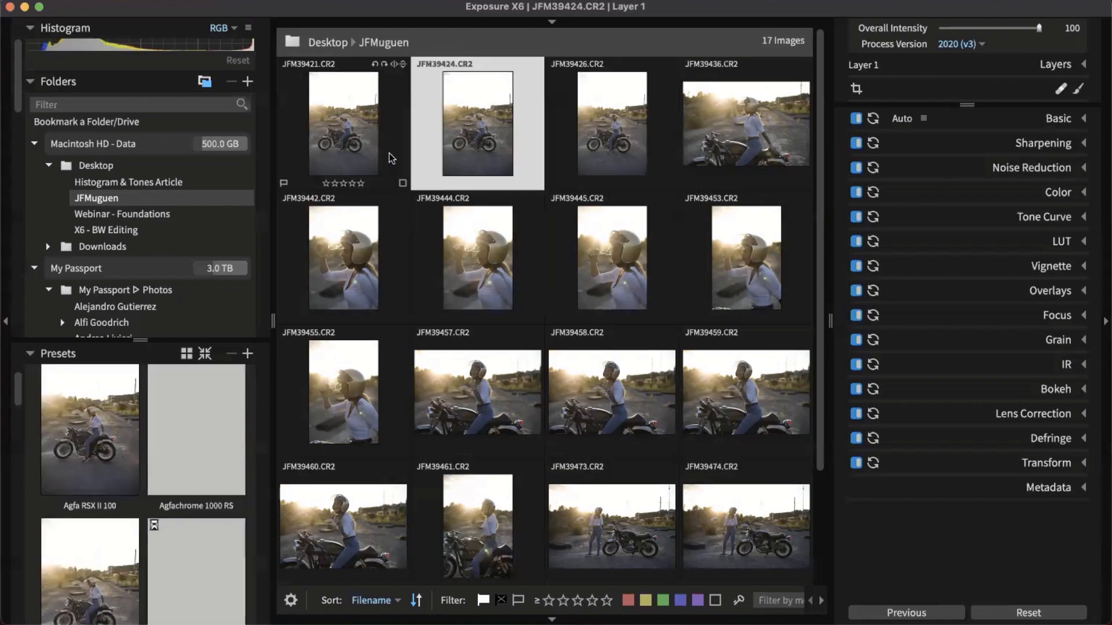
{"action": "key", "text": "Down"}
{"action": "key", "text": "Right"}
{"action": "key", "text": "Up"}
{"action": "key", "text": "Left"}
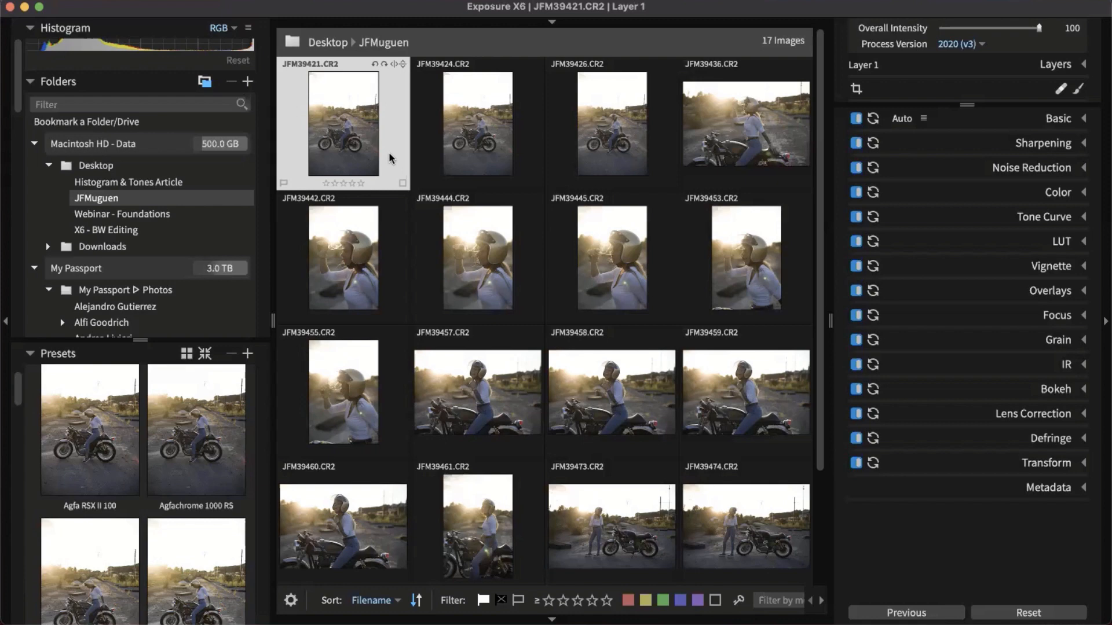
Open JFM39444.CR2 at full view and browse back through the photos to JFM39436.CR2.
{"action": "left_click", "coordinate": [492, 260]}
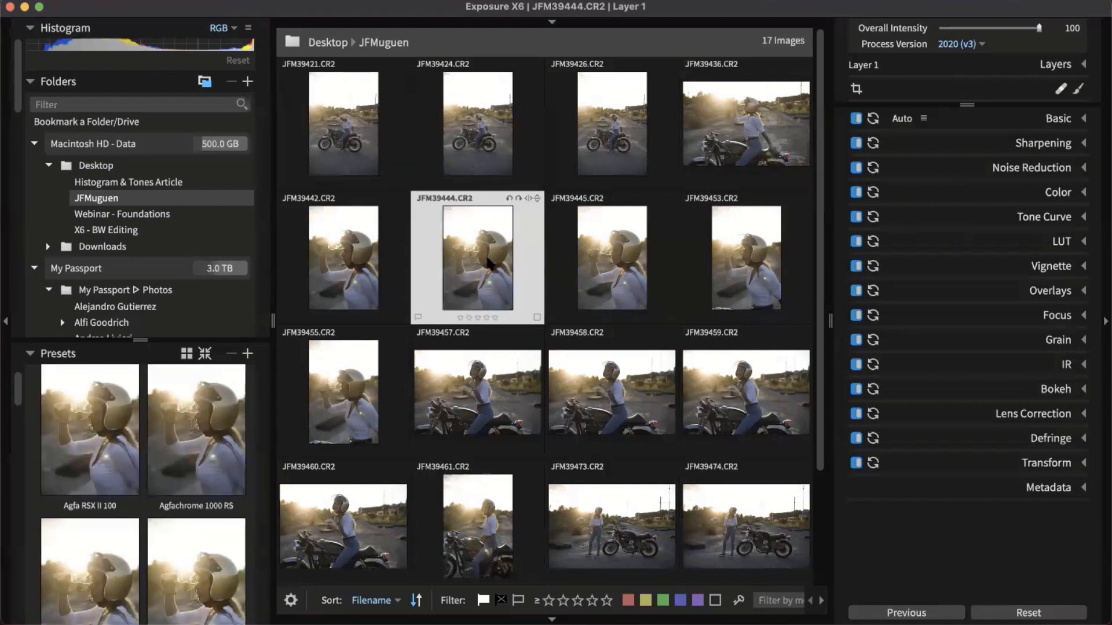
{"action": "double_click", "coordinate": [488, 264]}
{"action": "key", "text": "Left"}
{"action": "key", "text": "Left"}
{"action": "key", "text": "Left"}
{"action": "key", "text": "Left"}
{"action": "key", "text": "Left"}
{"action": "key", "text": "Left"}
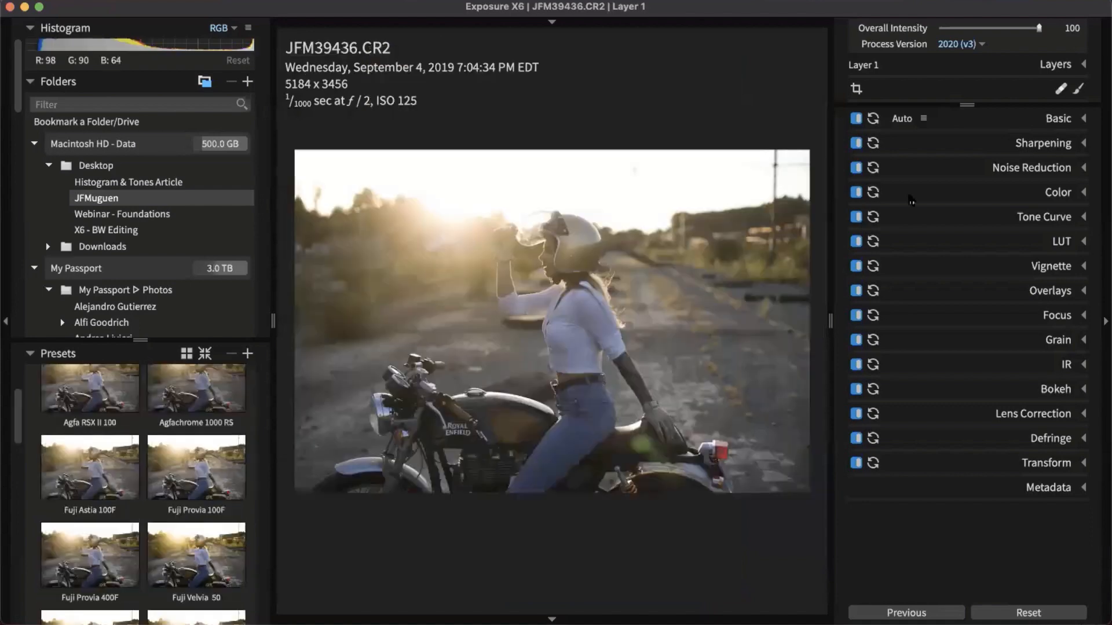
Try a contrast of 54 on JFM39436.CR2, reset it, and return to the thumbnail grid.
{"action": "left_click", "coordinate": [1057, 118]}
{"action": "left_click", "coordinate": [1010, 240]}
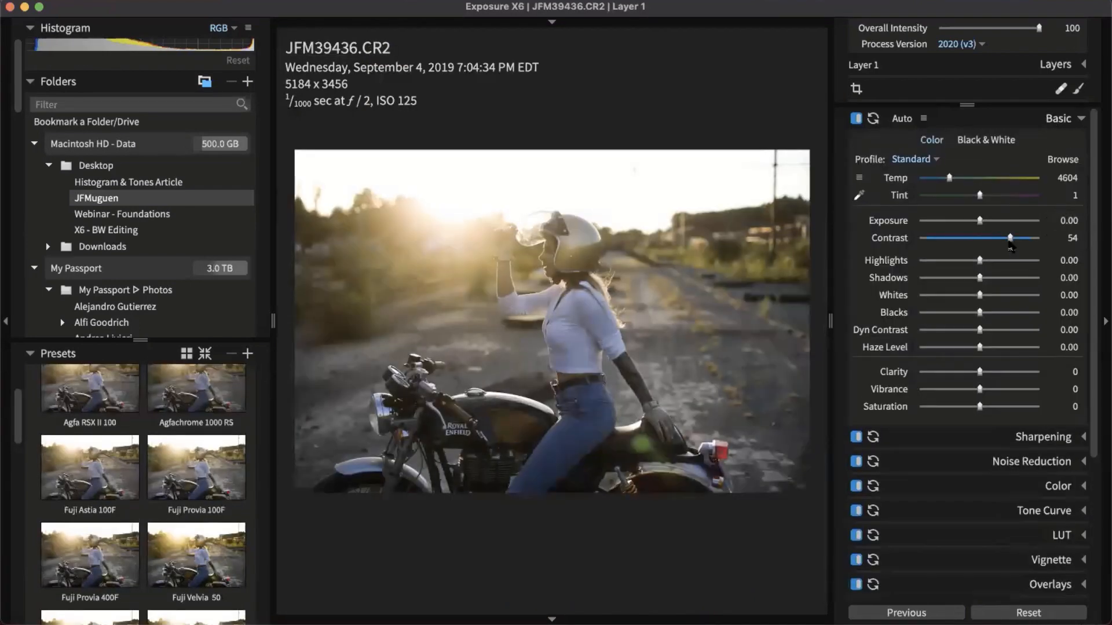
{"action": "double_click", "coordinate": [1010, 240]}
{"action": "key", "text": "g"}
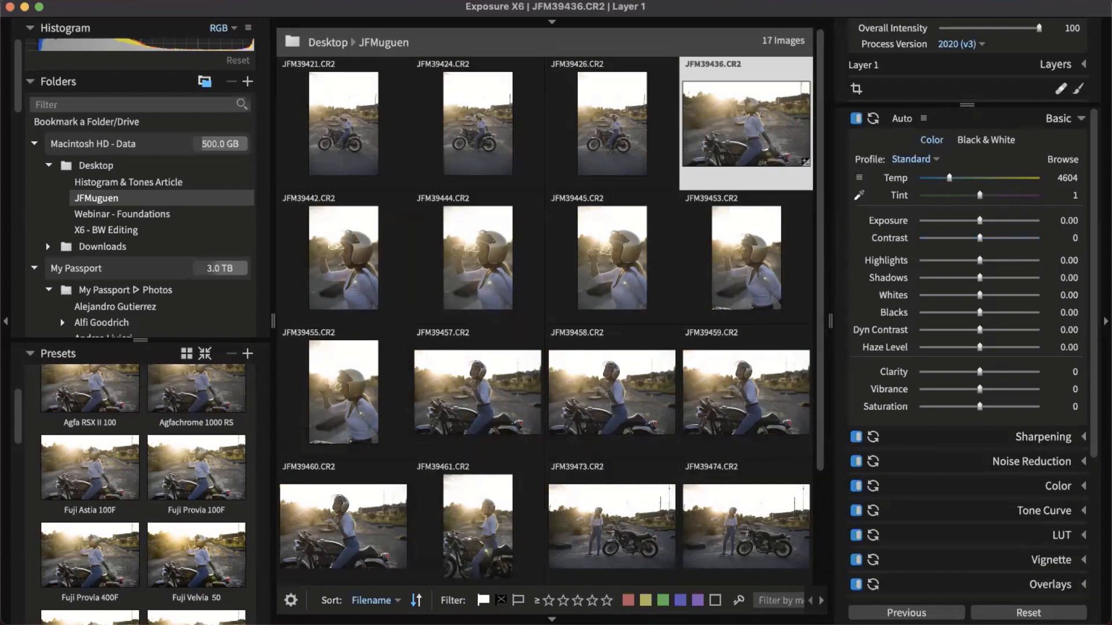
Switch to Finder and examine the imported photos' Desktop folder and its Exposure Software subfolder, and return to Exposure X6.
{"action": "left_click", "coordinate": [168, 623]}
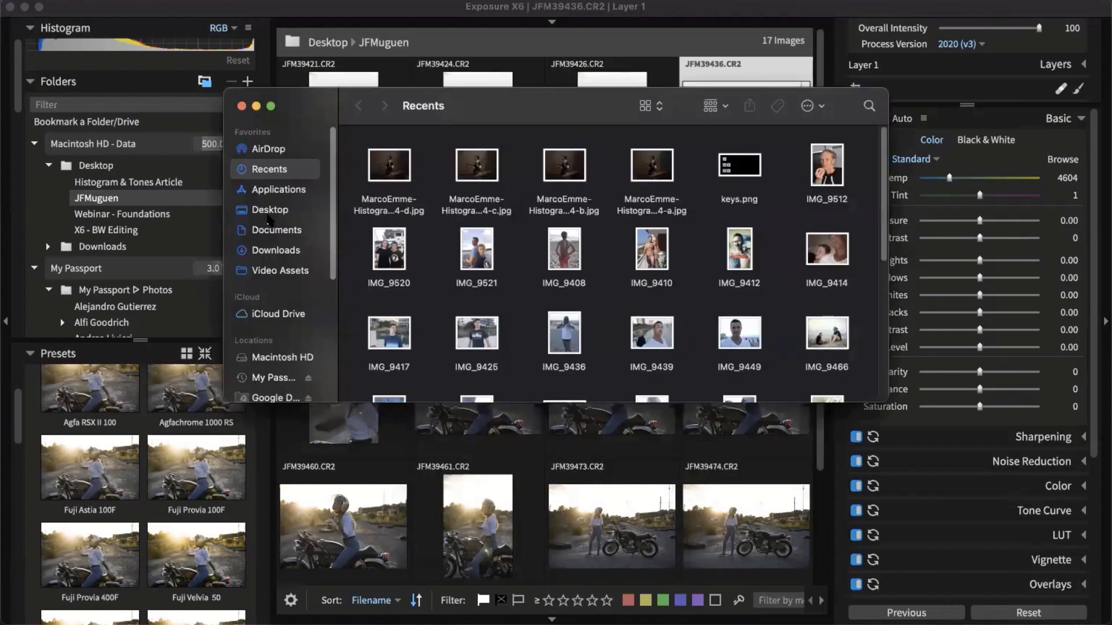
{"action": "left_click", "coordinate": [280, 213]}
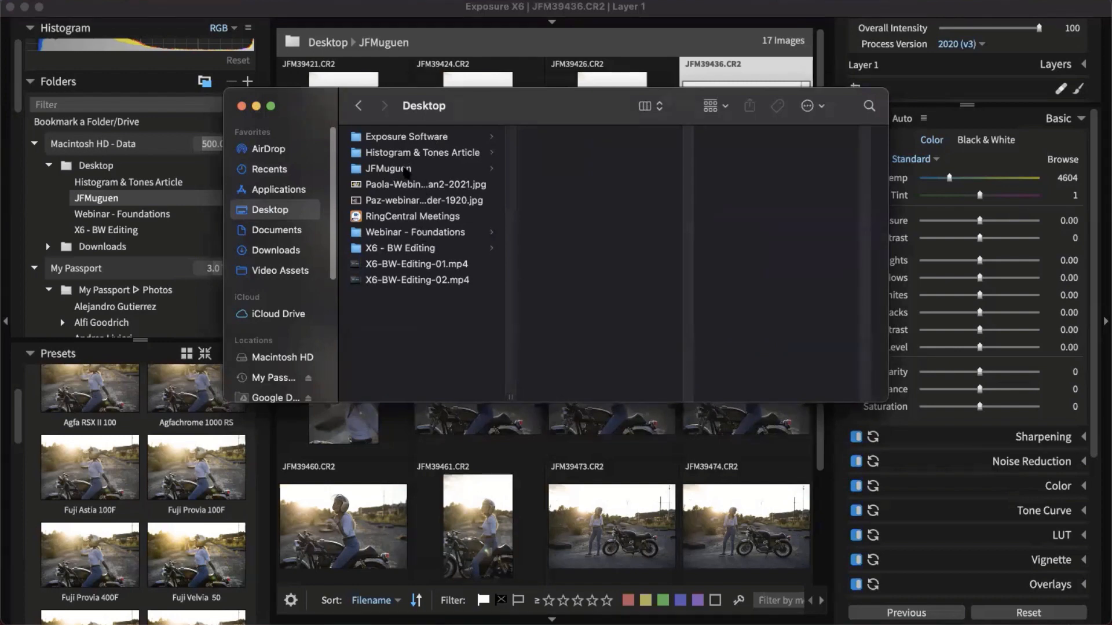
{"action": "left_click", "coordinate": [405, 171]}
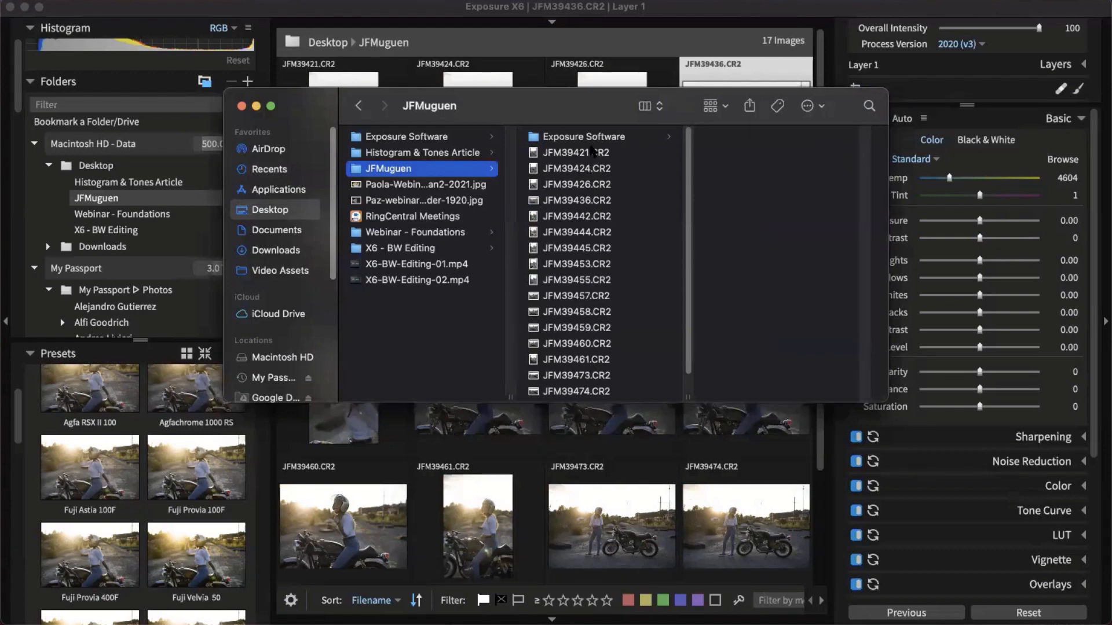
{"action": "left_click", "coordinate": [592, 139]}
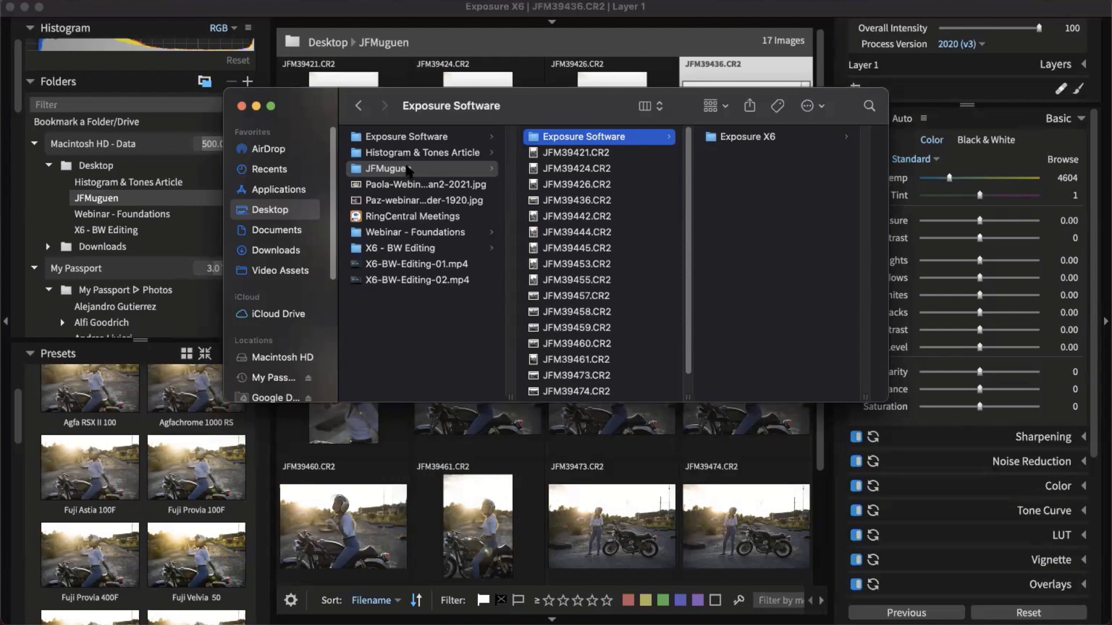
{"action": "left_click_drag", "start_coordinate": [408, 169], "coordinate": [404, 344]}
{"action": "left_click", "coordinate": [734, 8]}
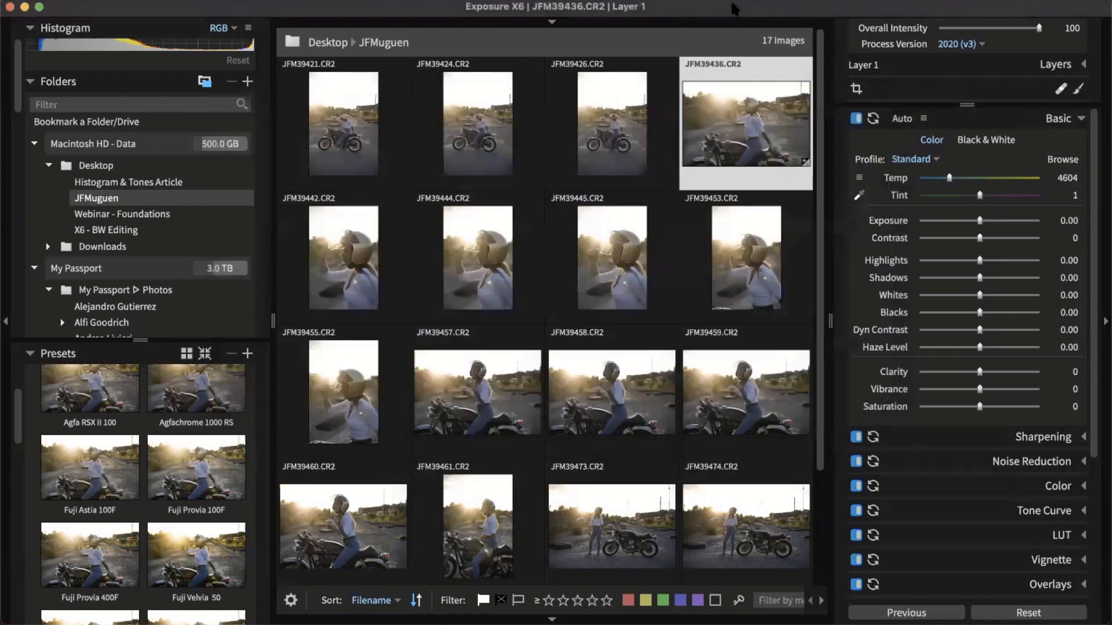
Collapse the presets to give the folder list more room, and fold and unfold the Desktop folder.
{"action": "mouse_move", "coordinate": [580, 620]}
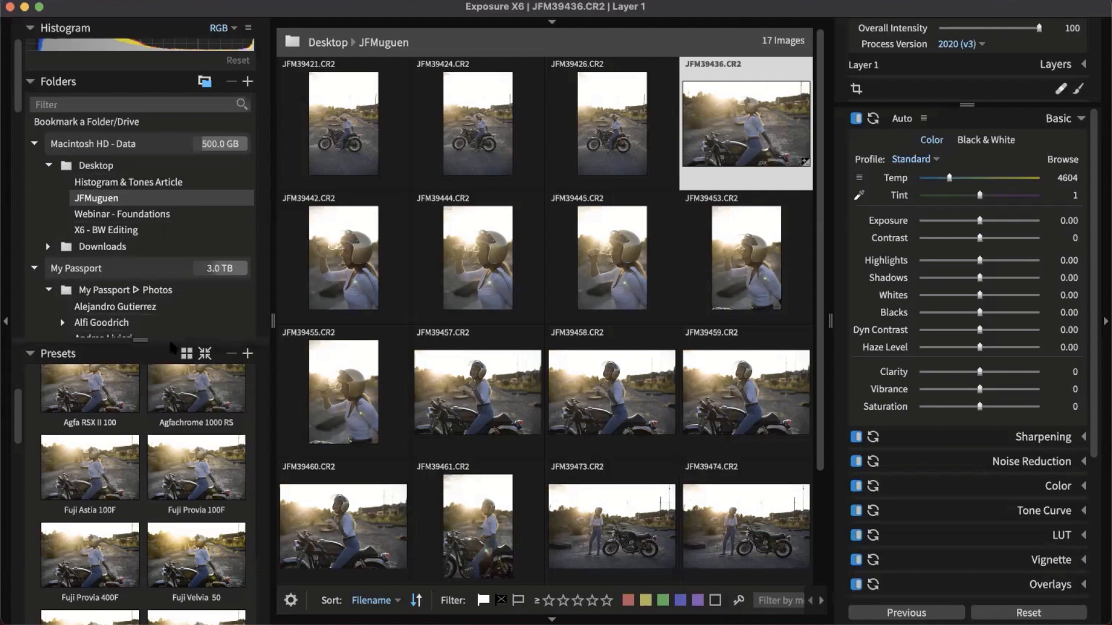
{"action": "left_click", "coordinate": [58, 355]}
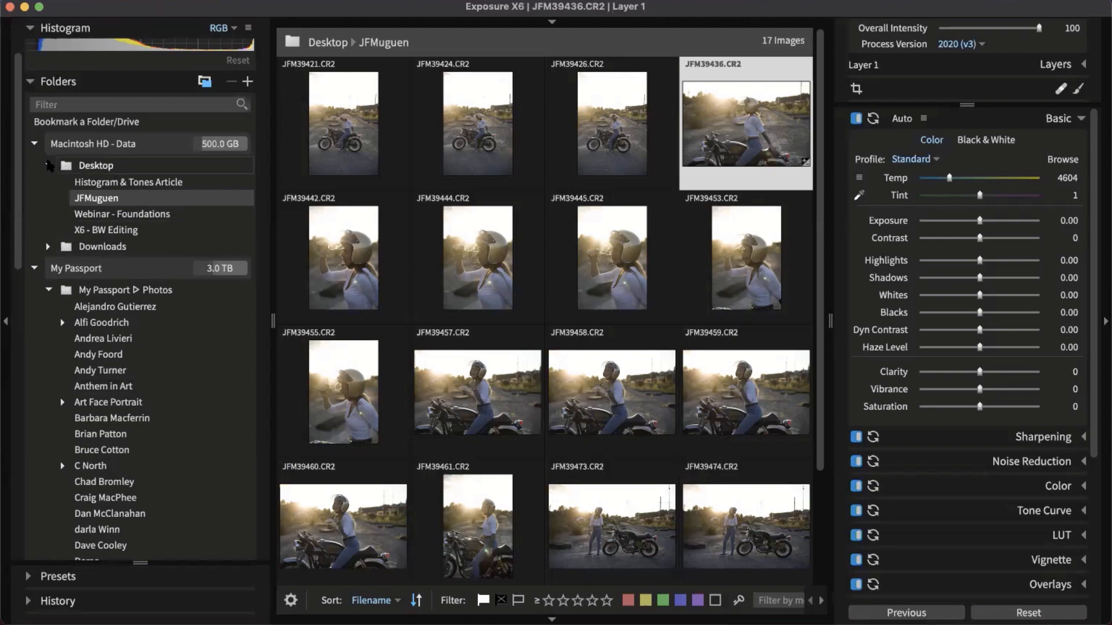
{"action": "left_click", "coordinate": [49, 166]}
{"action": "left_click", "coordinate": [49, 166]}
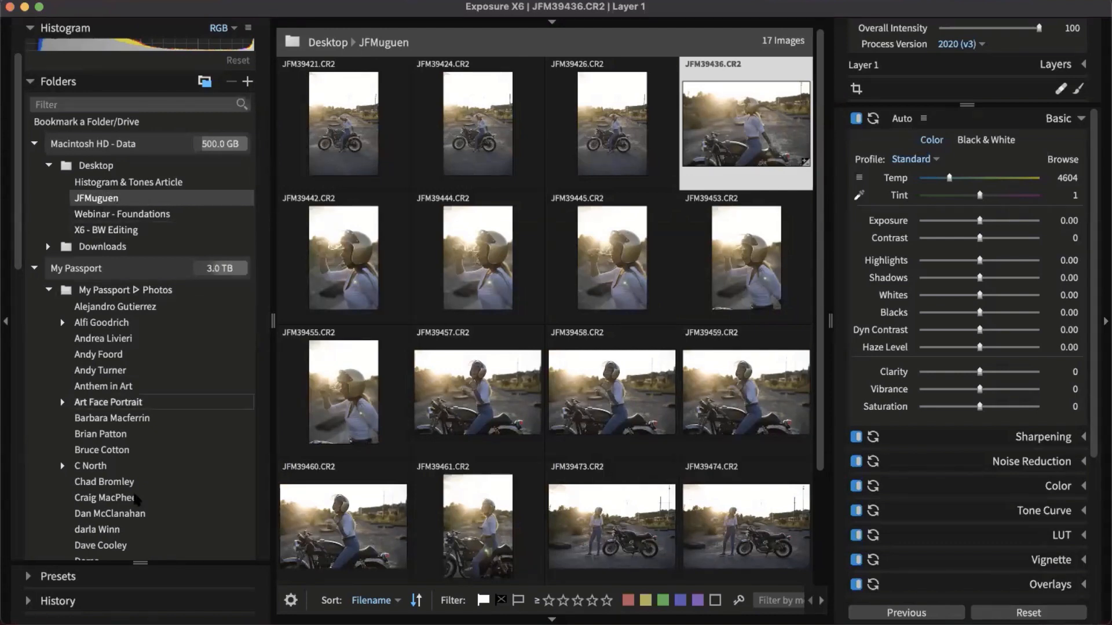
Shorten the folder list and collapse the My Passport and Macintosh HD - Data drives.
{"action": "left_click_drag", "start_coordinate": [141, 558], "coordinate": [155, 295]}
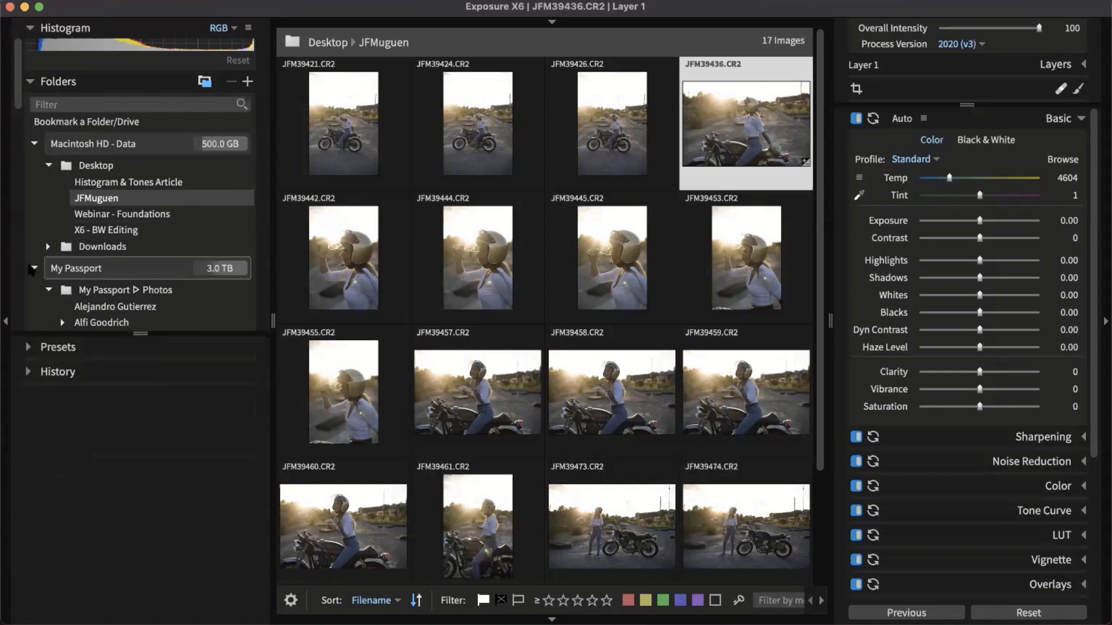
{"action": "left_click", "coordinate": [35, 268]}
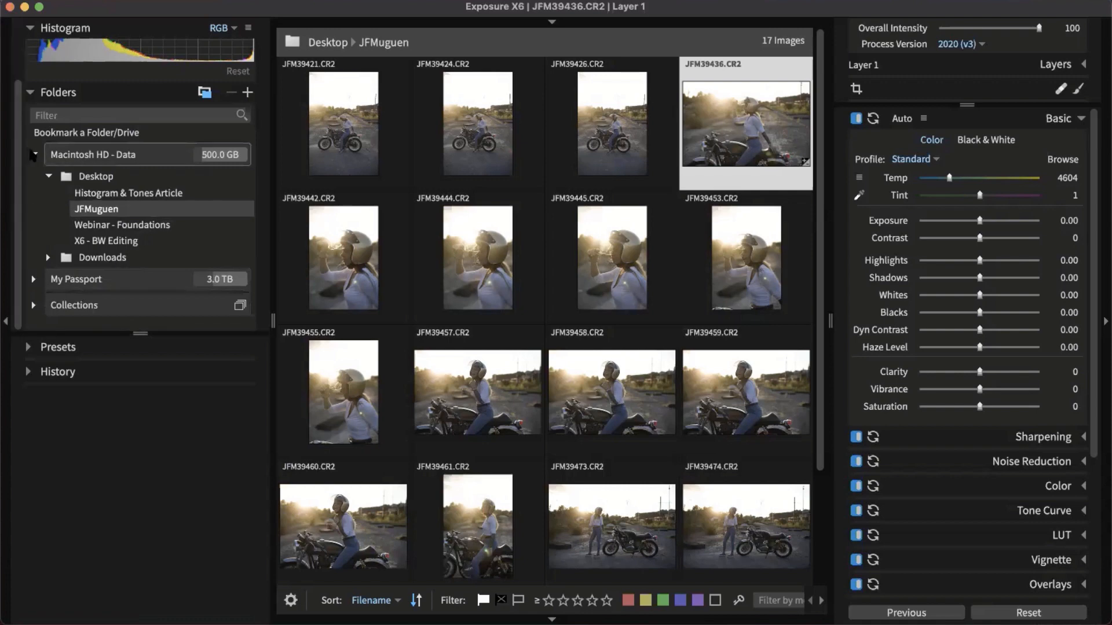
{"action": "left_click", "coordinate": [35, 154]}
Unfold Collections to view its entries, fold it again, and expand the Macintosh HD - Data drive.
{"action": "left_click", "coordinate": [34, 282]}
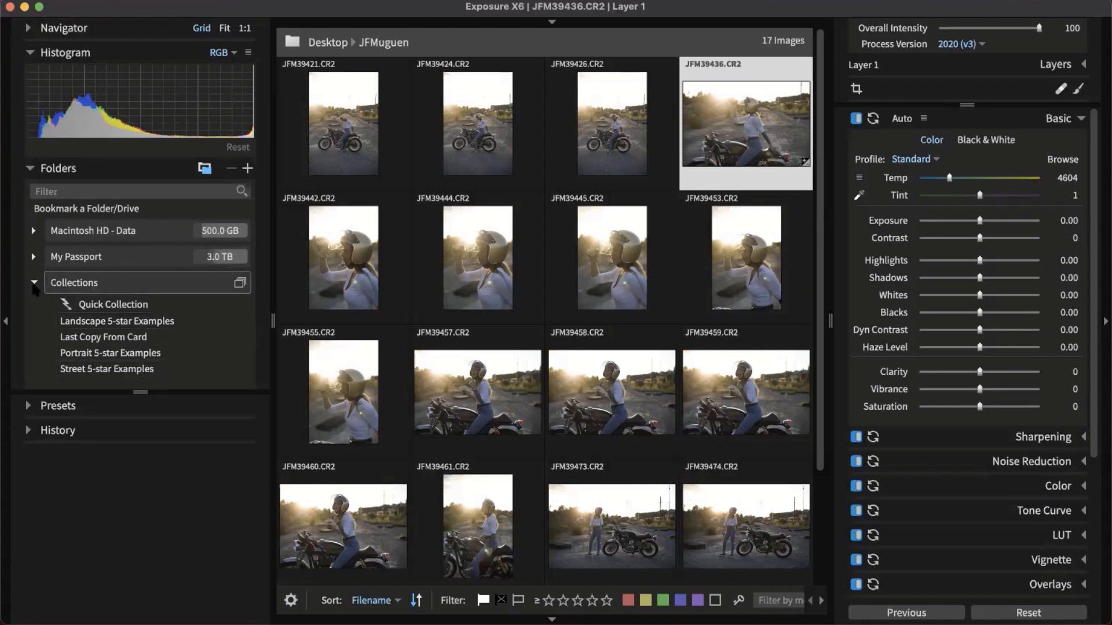
{"action": "left_click", "coordinate": [34, 282]}
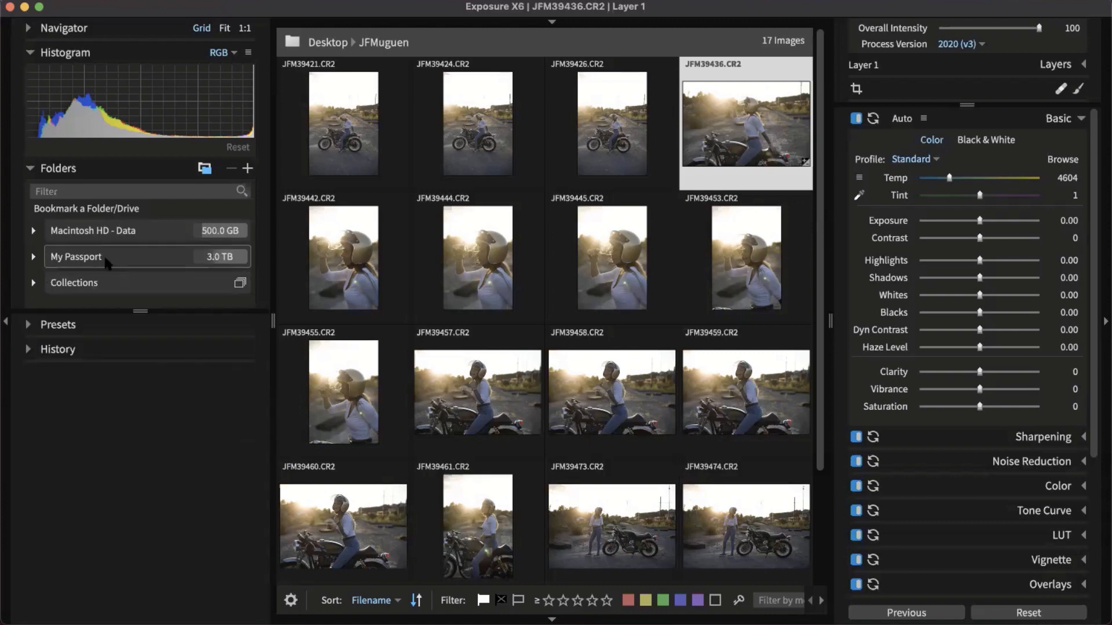
{"action": "left_click", "coordinate": [33, 231]}
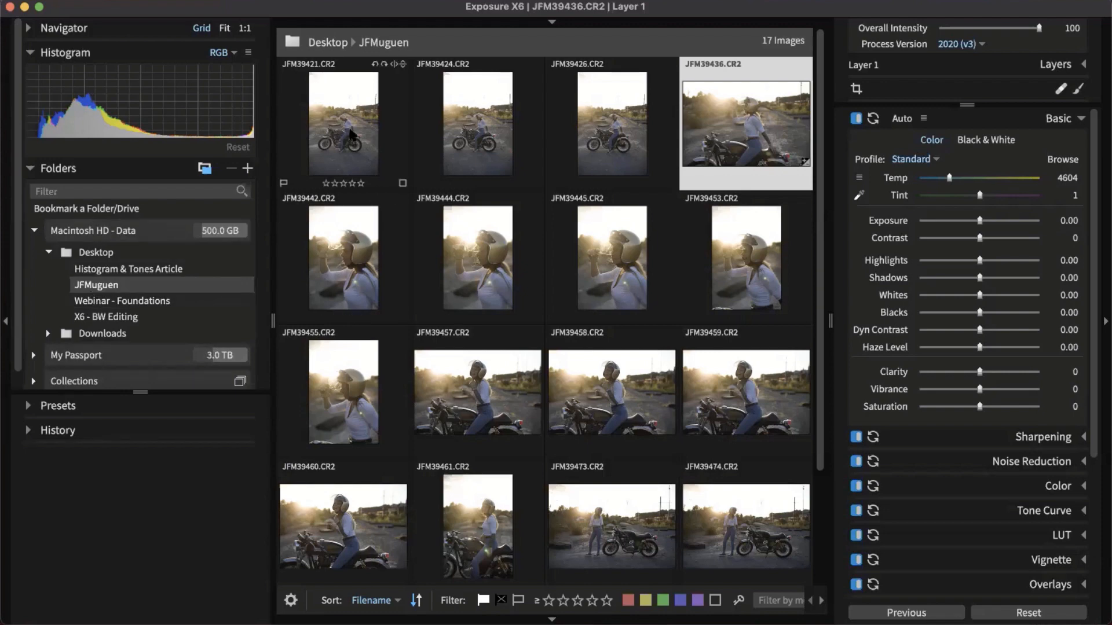
Select JFM39421.CR2 and hide the editing controls to enlarge the thumbnail grid.
{"action": "left_click", "coordinate": [350, 134]}
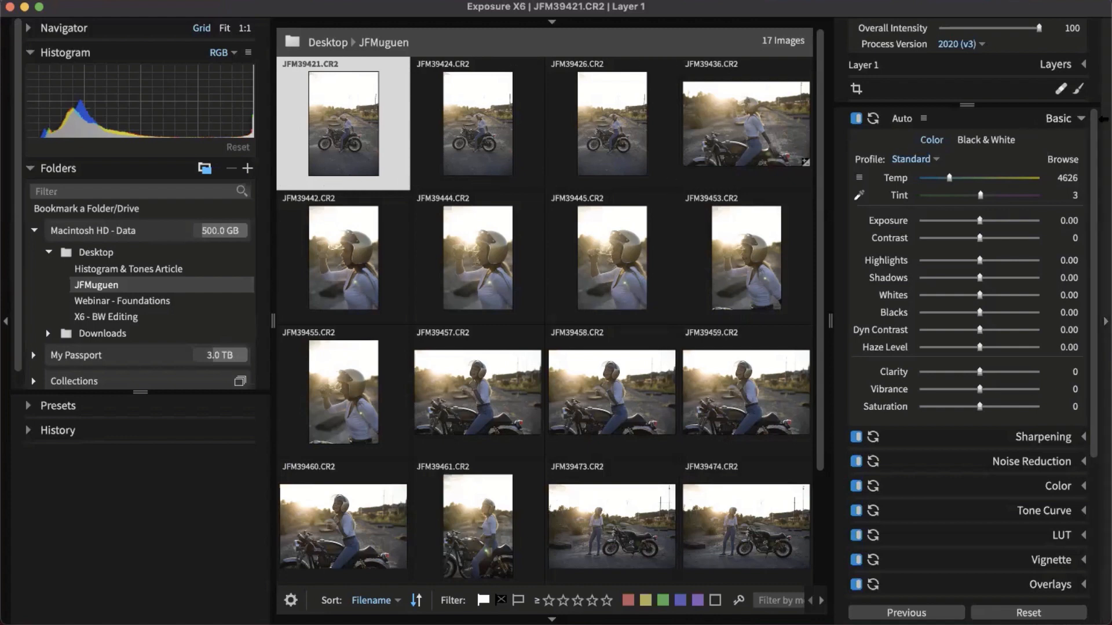
{"action": "left_click", "coordinate": [1104, 119]}
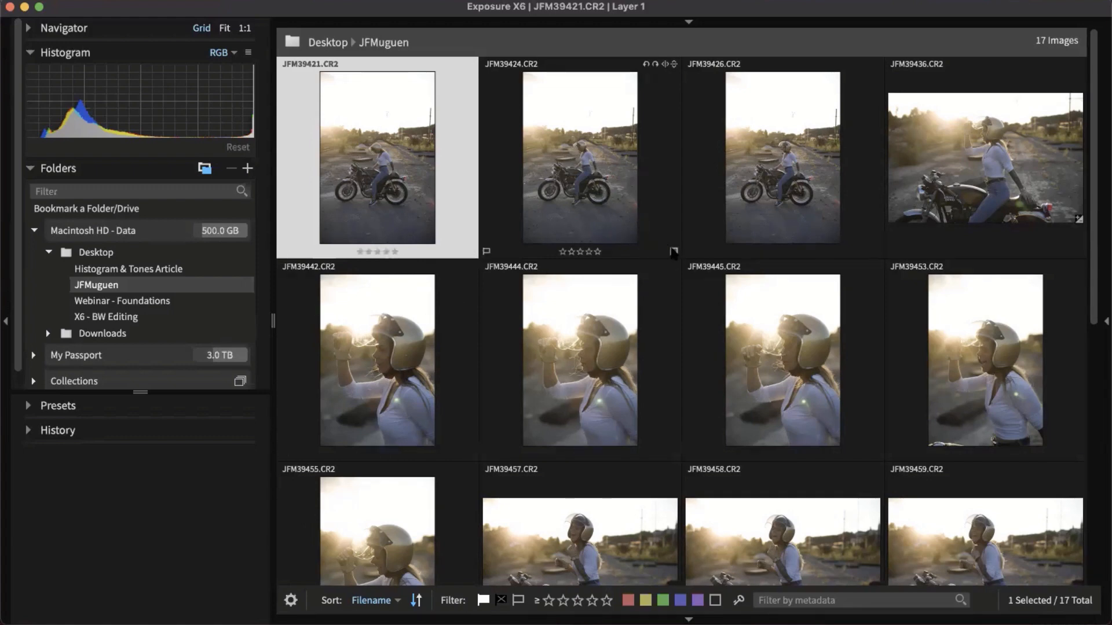
Try red, yellow and green colour labels on JFM39424.CR2, unset the label, and view its flag options without choosing one.
{"action": "left_click", "coordinate": [674, 252]}
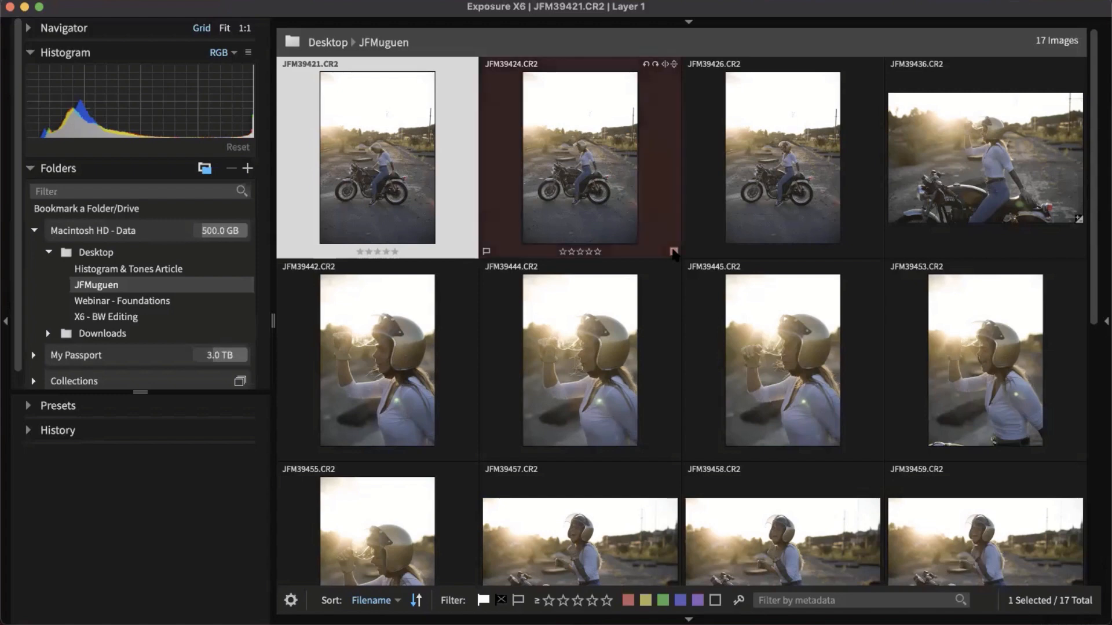
{"action": "left_click", "coordinate": [674, 252]}
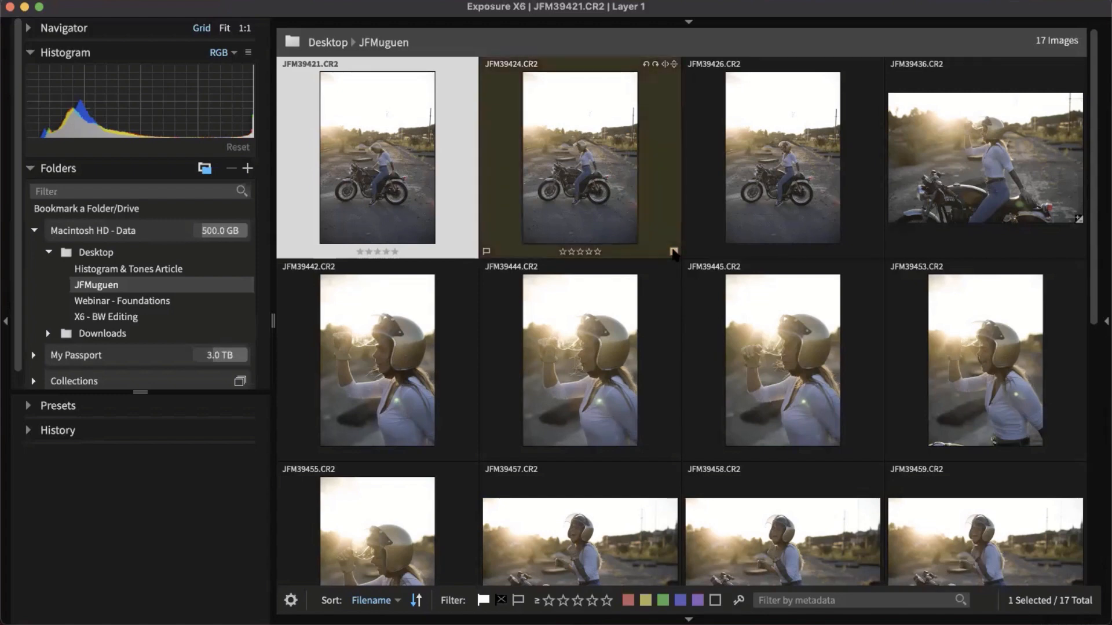
{"action": "left_click", "coordinate": [673, 251]}
{"action": "right_click", "coordinate": [673, 252]}
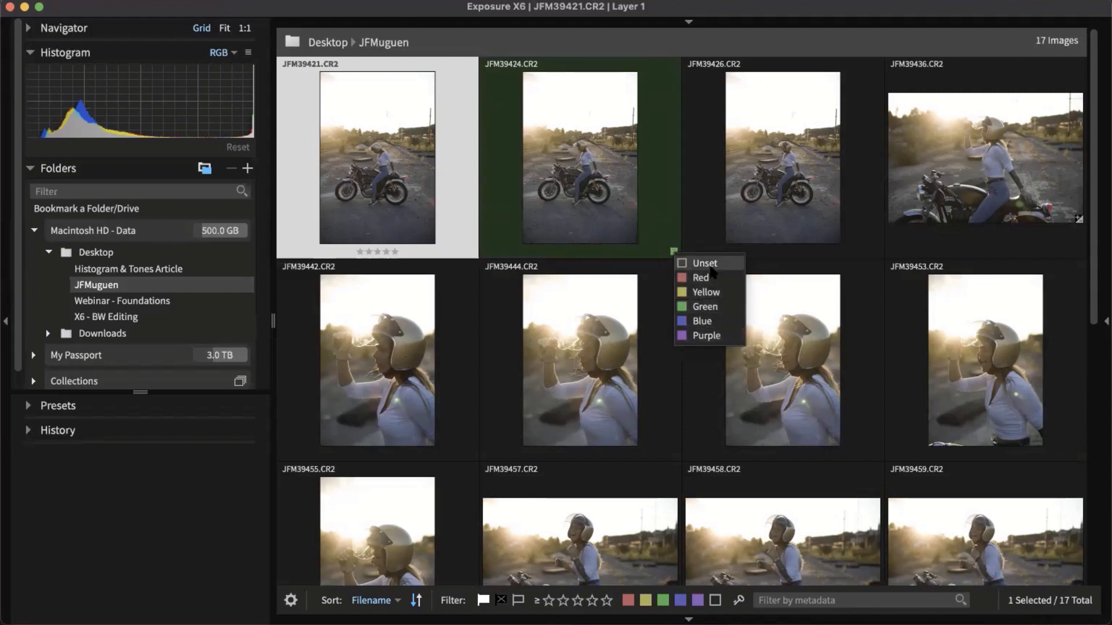
{"action": "left_click", "coordinate": [711, 268]}
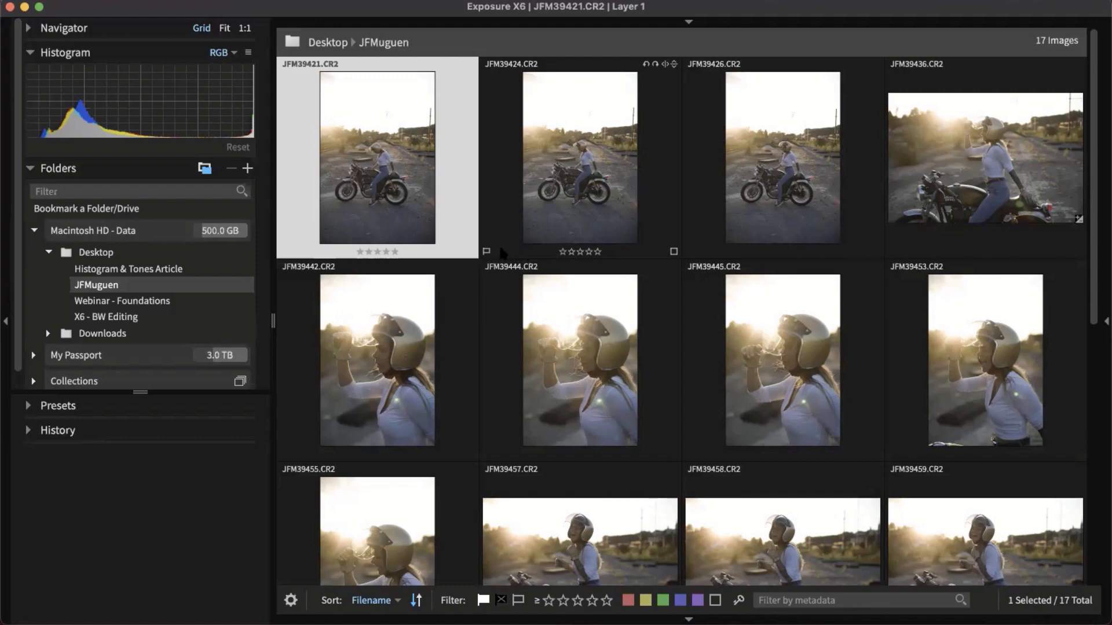
{"action": "left_click", "coordinate": [487, 252]}
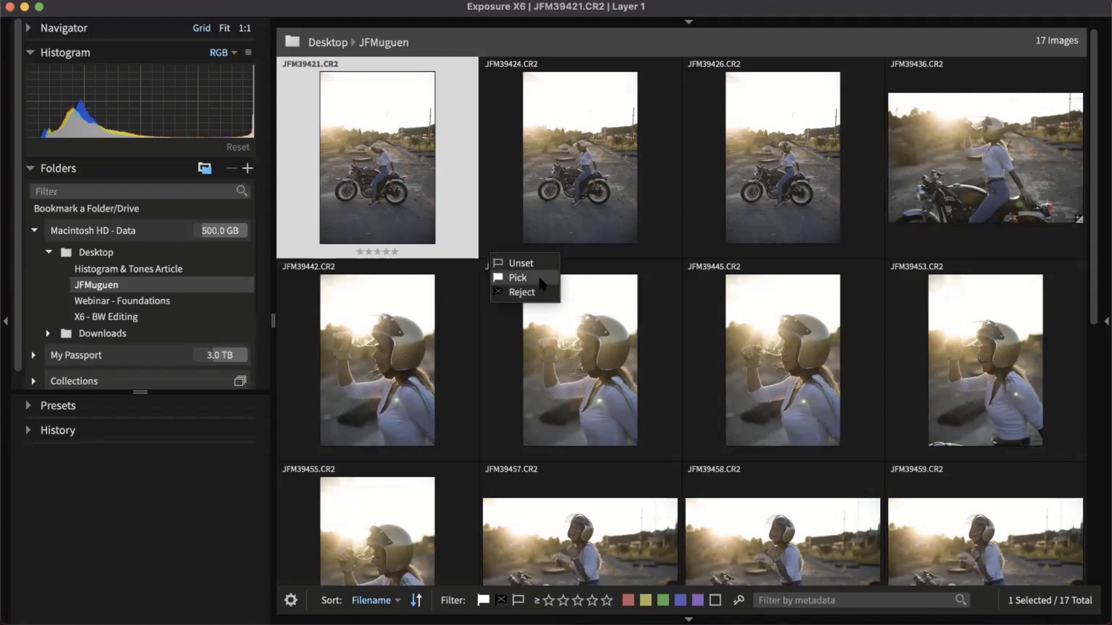
{"action": "left_click", "coordinate": [443, 238]}
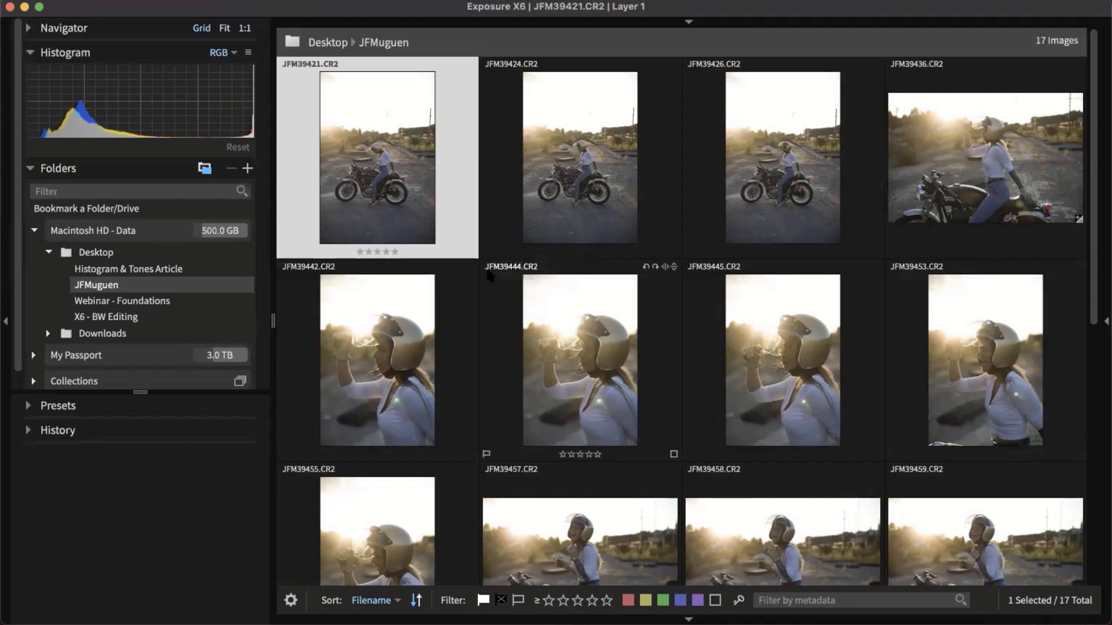
Rate JFM39421.CR2 five stars, JFM39424.CR2 three, JFM39426.CR2 four and JFM39436.CR2 five.
{"action": "left_click", "coordinate": [499, 257]}
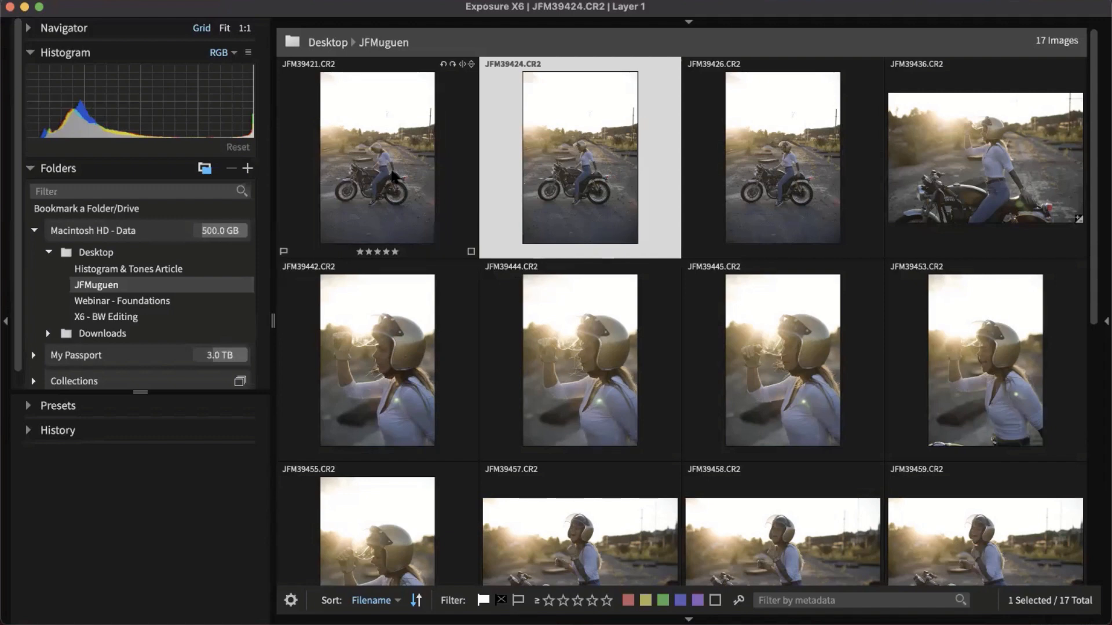
{"action": "key", "text": "3"}
{"action": "key", "text": "Right"}
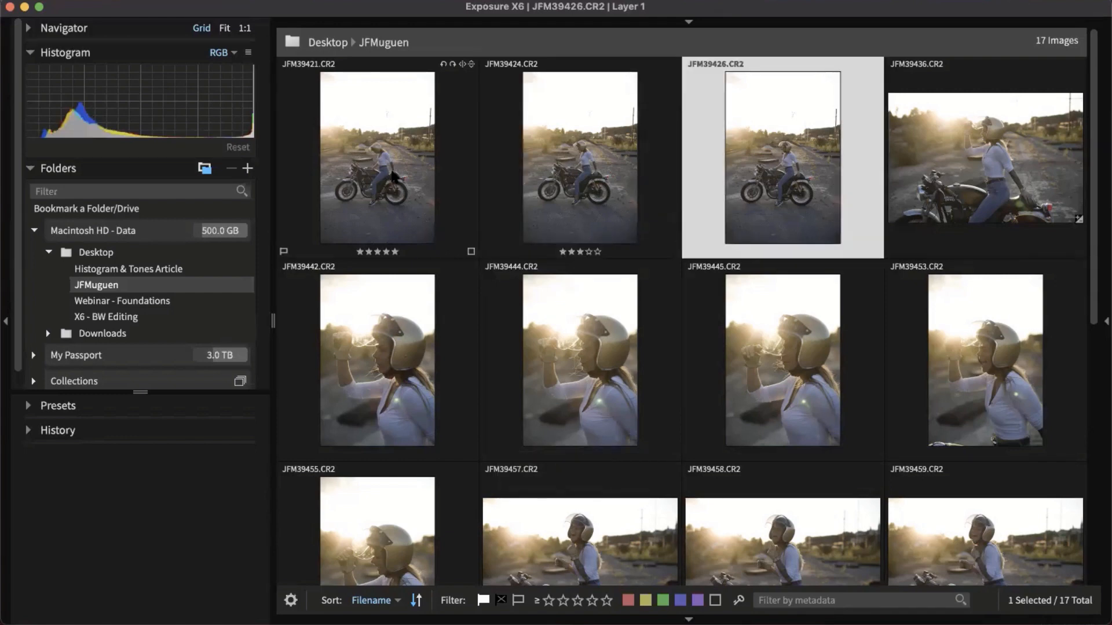
{"action": "key", "text": "Right"}
{"action": "key", "text": "Left"}
{"action": "key", "text": "4"}
{"action": "key", "text": "Right"}
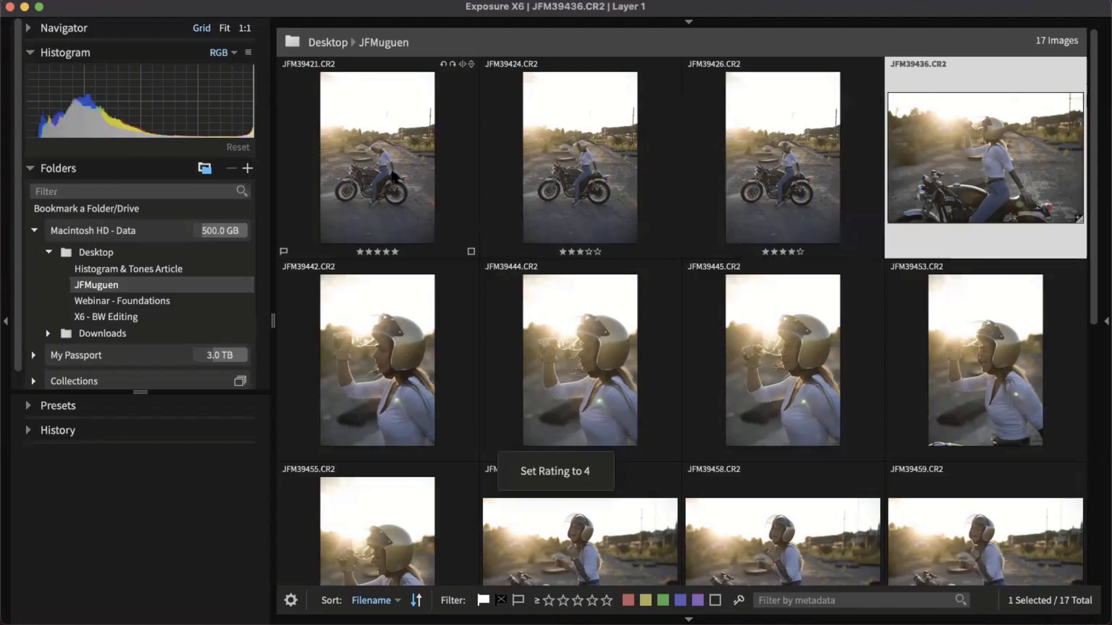
{"action": "key", "text": "5"}
{"action": "key", "text": "Right"}
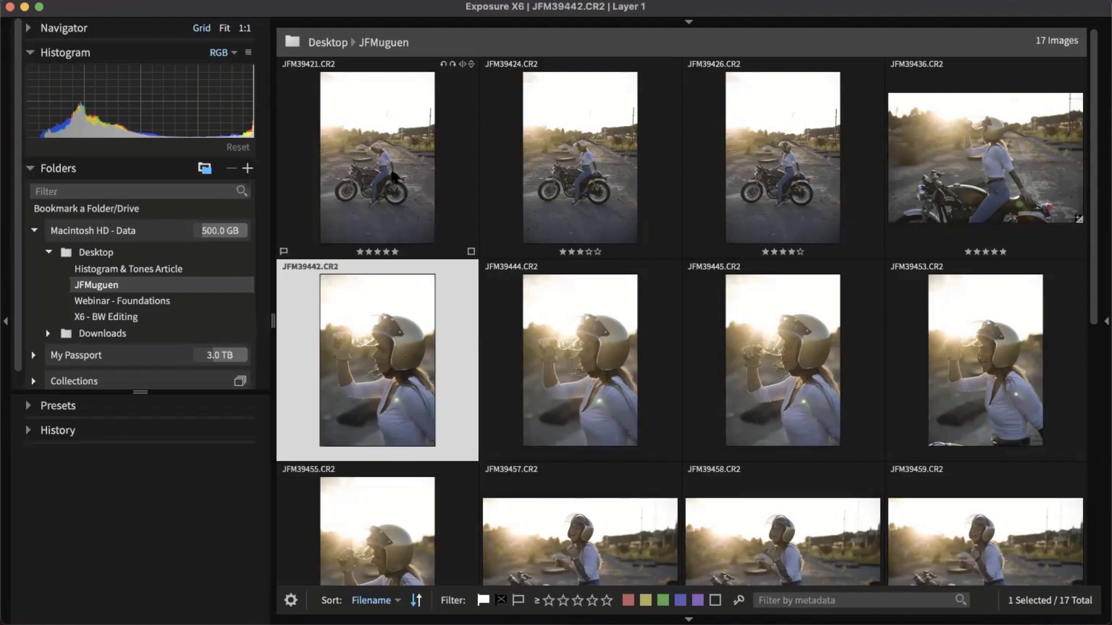
Rate JFM39442.CR2 five stars, JFM39444.CR2 four and JFM39445.CR2 three, and label JFM39453.CR2 red.
{"action": "key", "text": "5"}
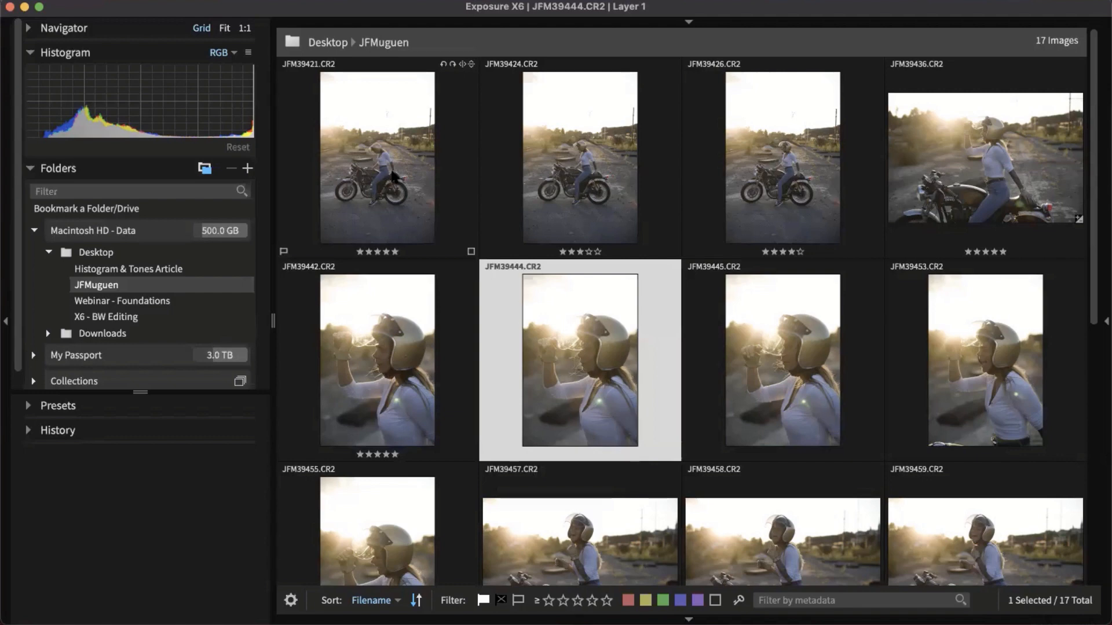
{"action": "key", "text": "4"}
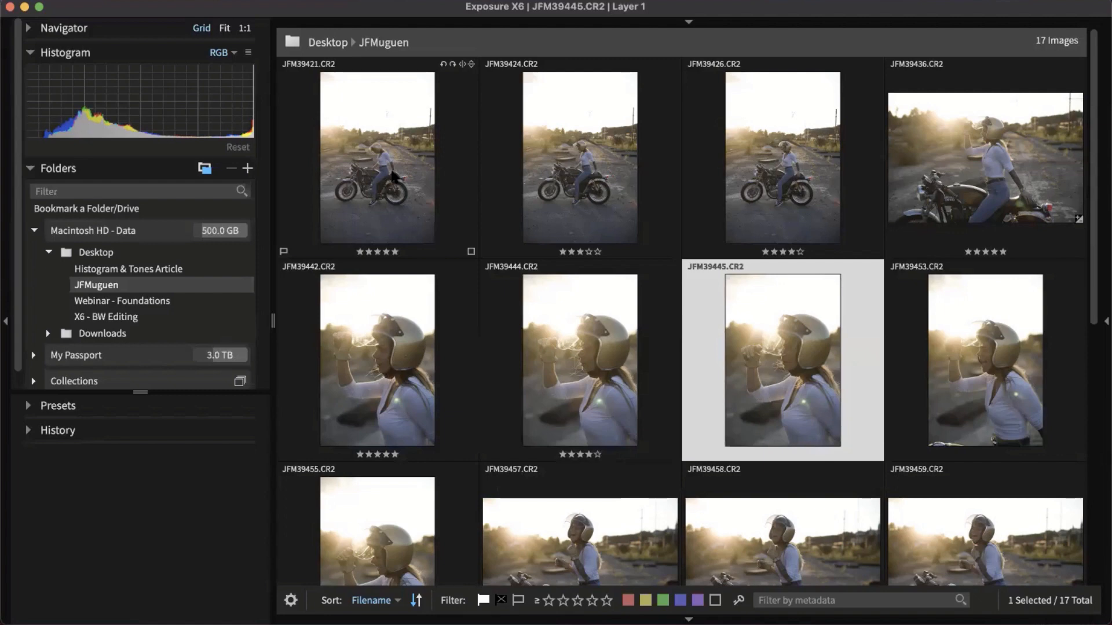
{"action": "key", "text": "3"}
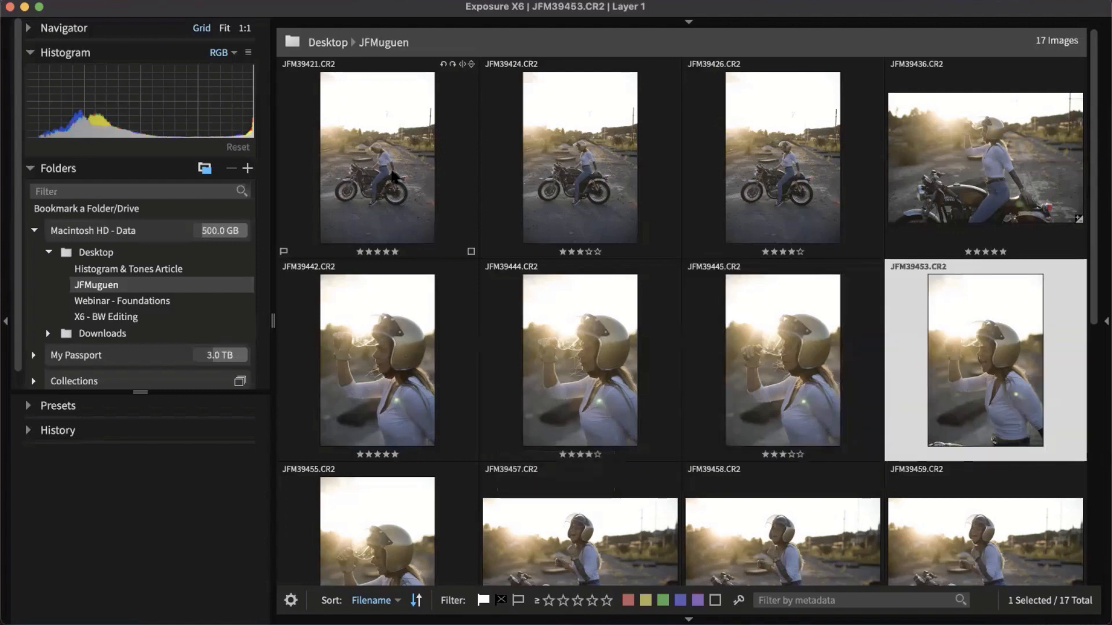
{"action": "key", "text": "6"}
{"action": "key", "text": "Right"}
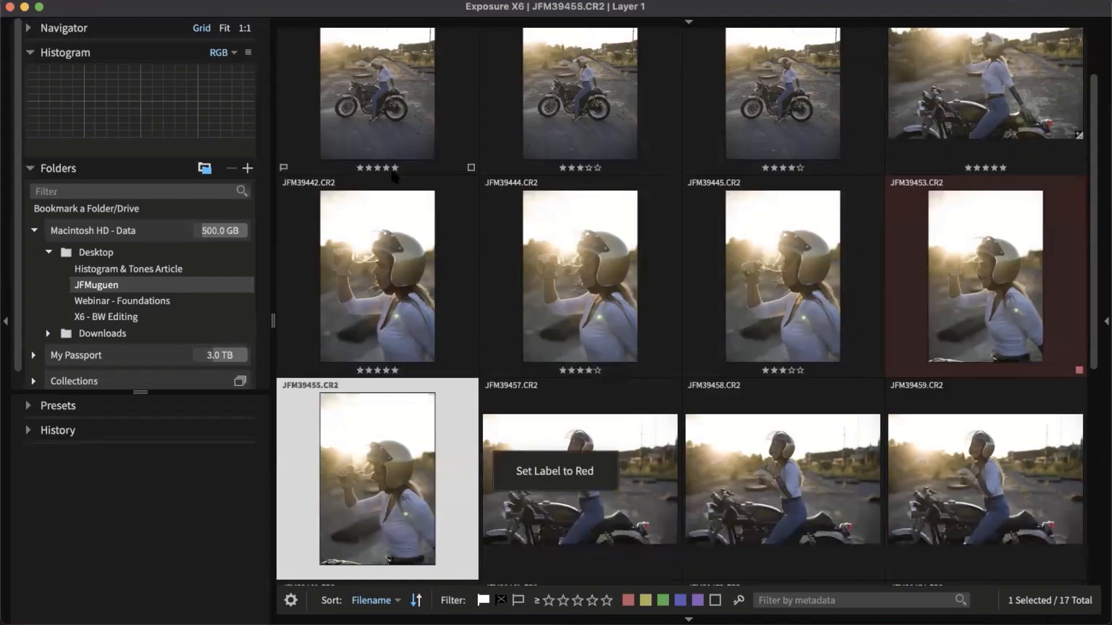
Rate JFM39455.CR2 five stars, JFM39457.CR2 four and JFM39459.CR2 five, and label JFM39458.CR2 red.
{"action": "key", "text": "Right"}
{"action": "key", "text": "4"}
{"action": "key", "text": "Right"}
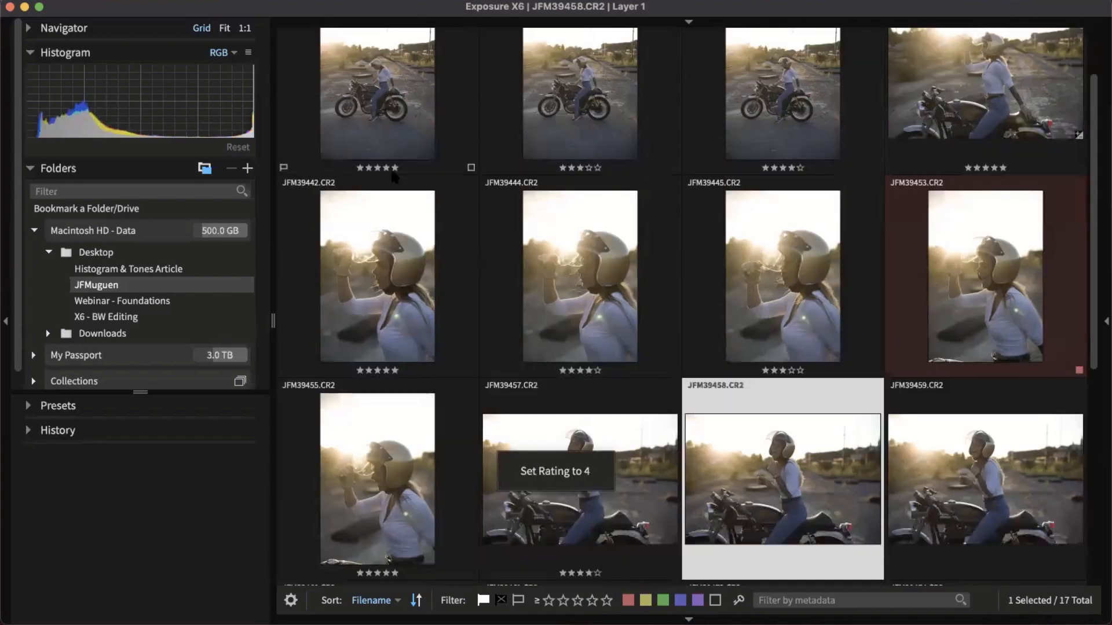
{"action": "key", "text": "6"}
{"action": "key", "text": "Right"}
{"action": "key", "text": "5"}
{"action": "key", "text": "Right"}
Rate JFM39460.CR2 and JFM39461.CR2 four stars, JFM39473.CR2 three, JFM39474.CR2 five and JFM39489.CR2 four.
{"action": "key", "text": "4"}
{"action": "key", "text": "Right"}
{"action": "key", "text": "Right"}
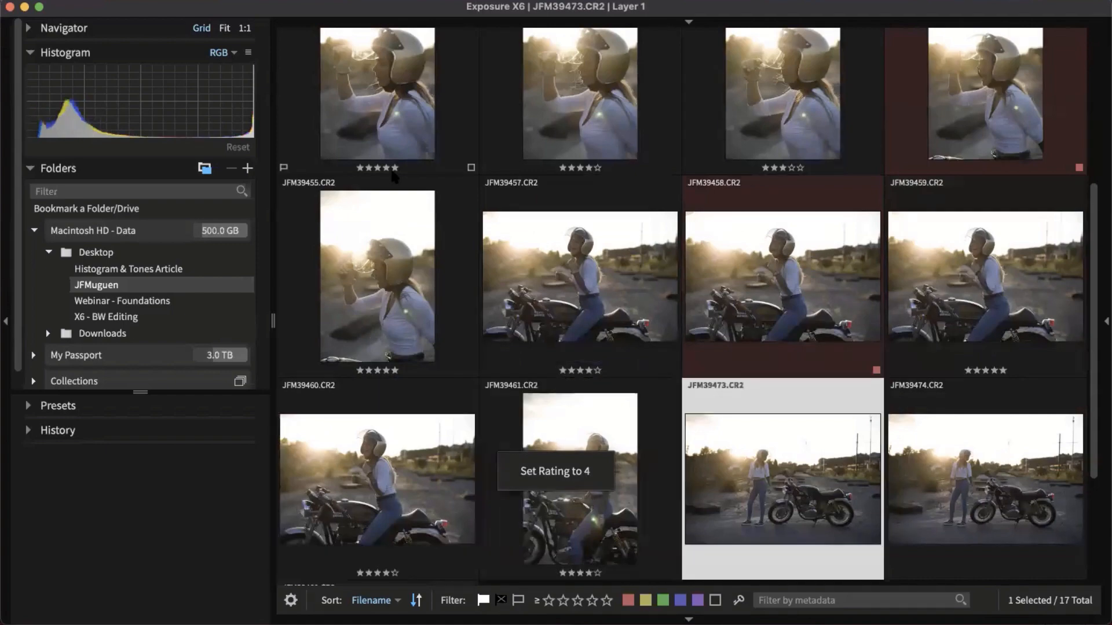
{"action": "key", "text": "3"}
{"action": "key", "text": "Right"}
{"action": "key", "text": "5"}
{"action": "key", "text": "Right"}
{"action": "key", "text": "4"}
{"action": "key", "text": "Right"}
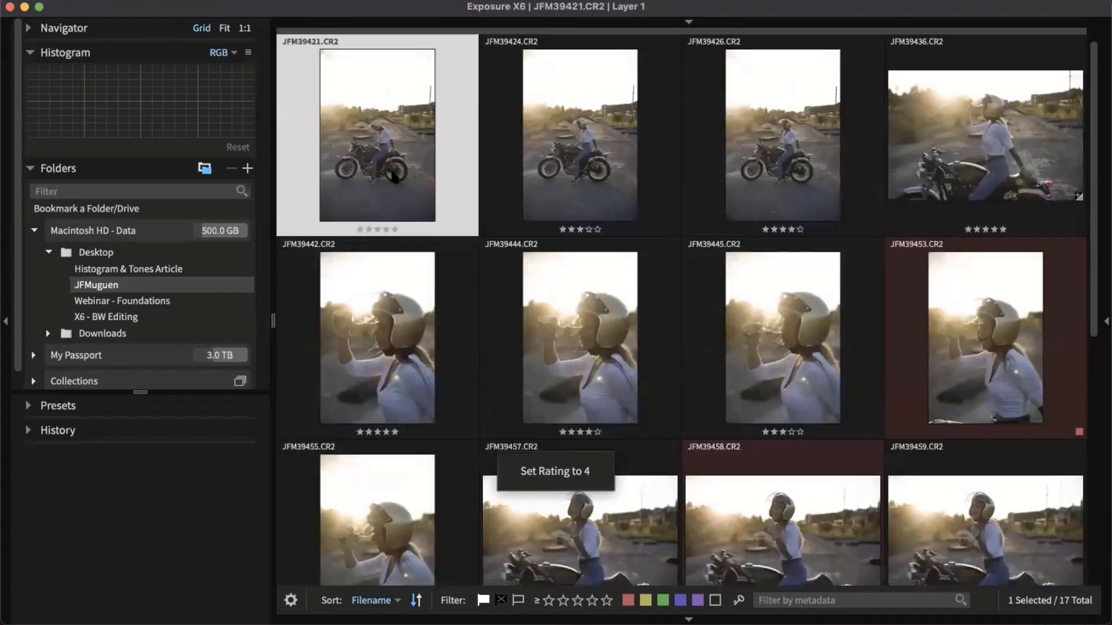
In full view, label JFM39421, JFM39424, JFM39436 and JFM39442 yellow, and JFM39426, JFM39444 and JFM39445 green.
{"action": "double_click", "coordinate": [392, 176]}
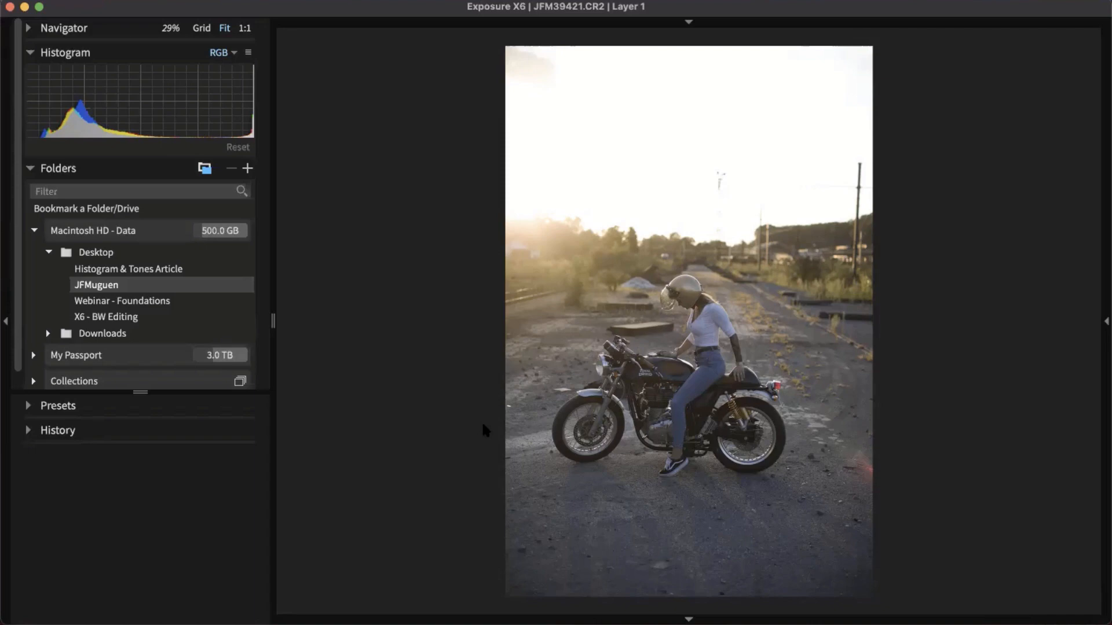
{"action": "key", "text": "7"}
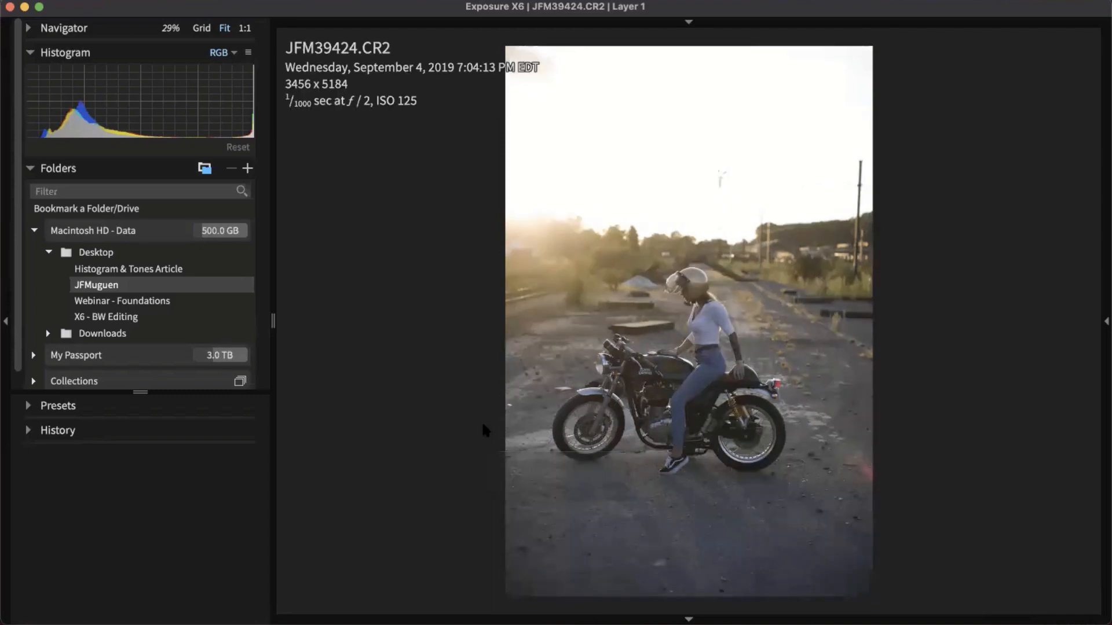
{"action": "key", "text": "7"}
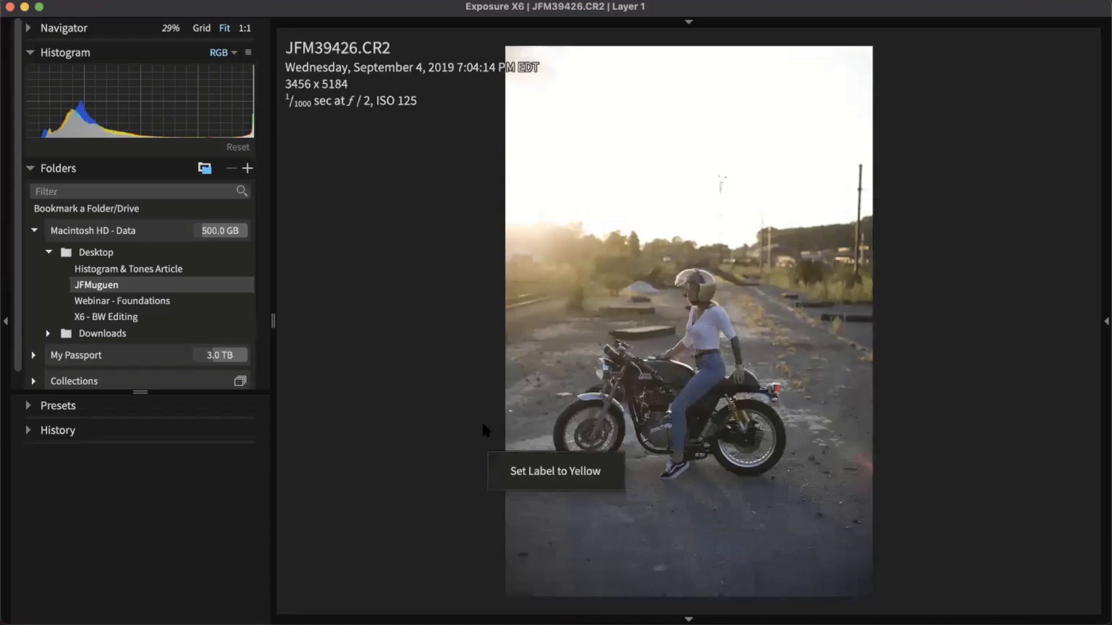
{"action": "key", "text": "8"}
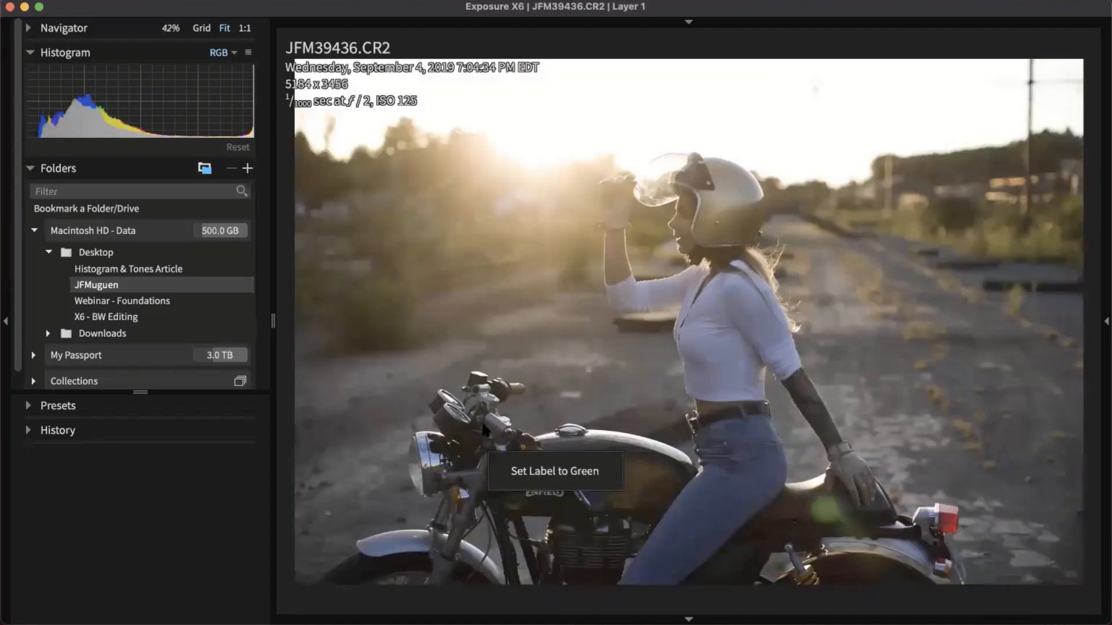
{"action": "key", "text": "7"}
{"action": "key", "text": "7"}
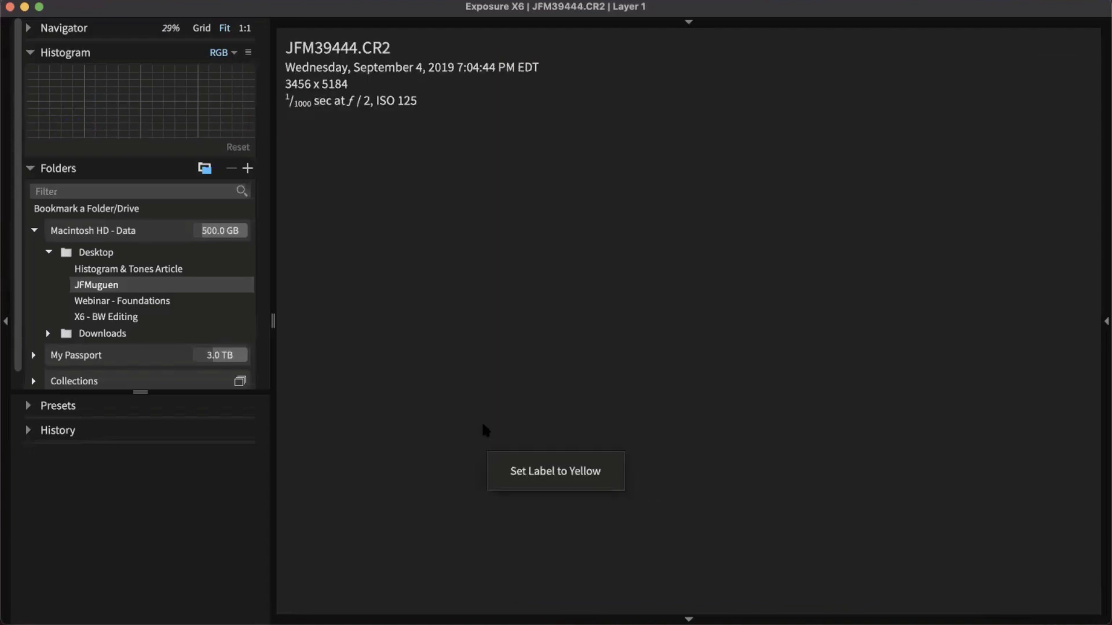
{"action": "key", "text": "8"}
{"action": "key", "text": "8"}
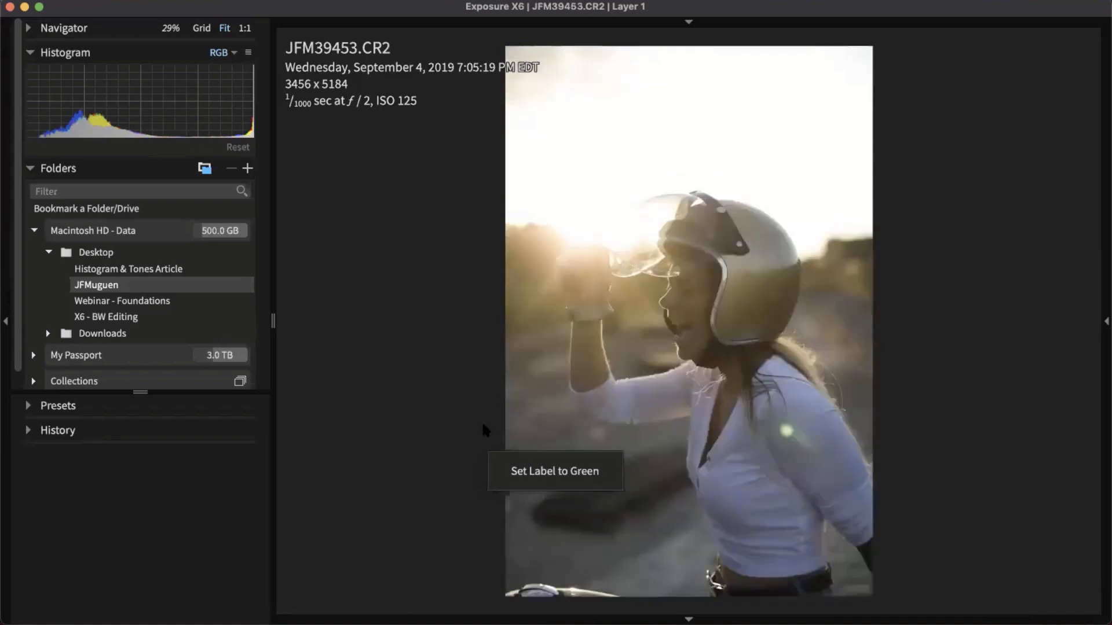
Label JFM39453 and JFM39457 yellow and JFM39455 and JFM39458 green, and give JFM39459 through JFM39474 green or yellow labels.
{"action": "key", "text": "7"}
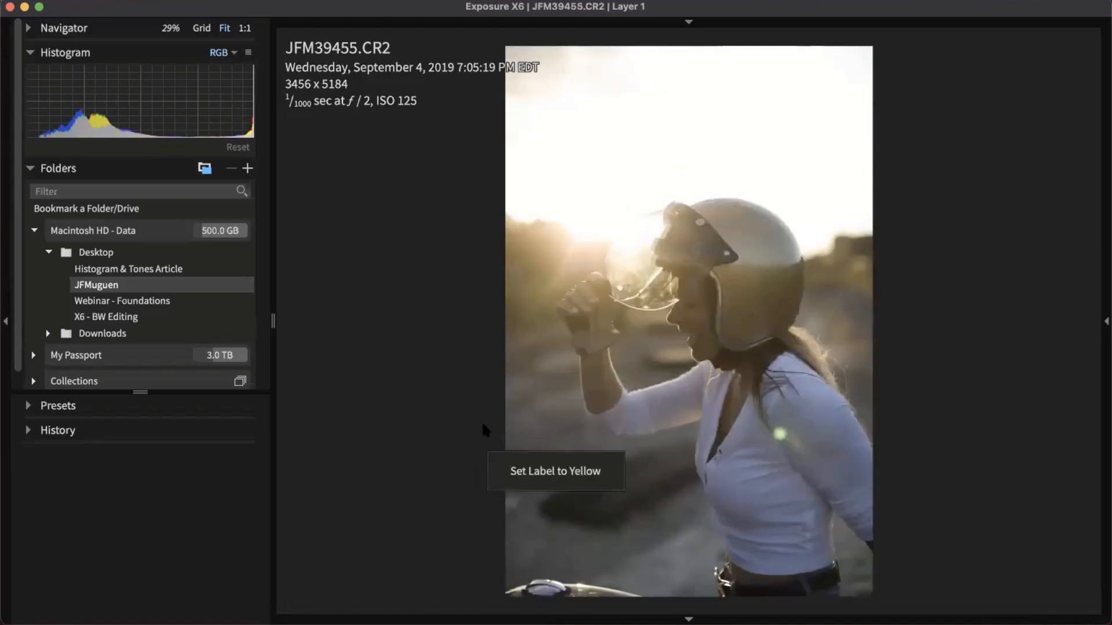
{"action": "key", "text": "8"}
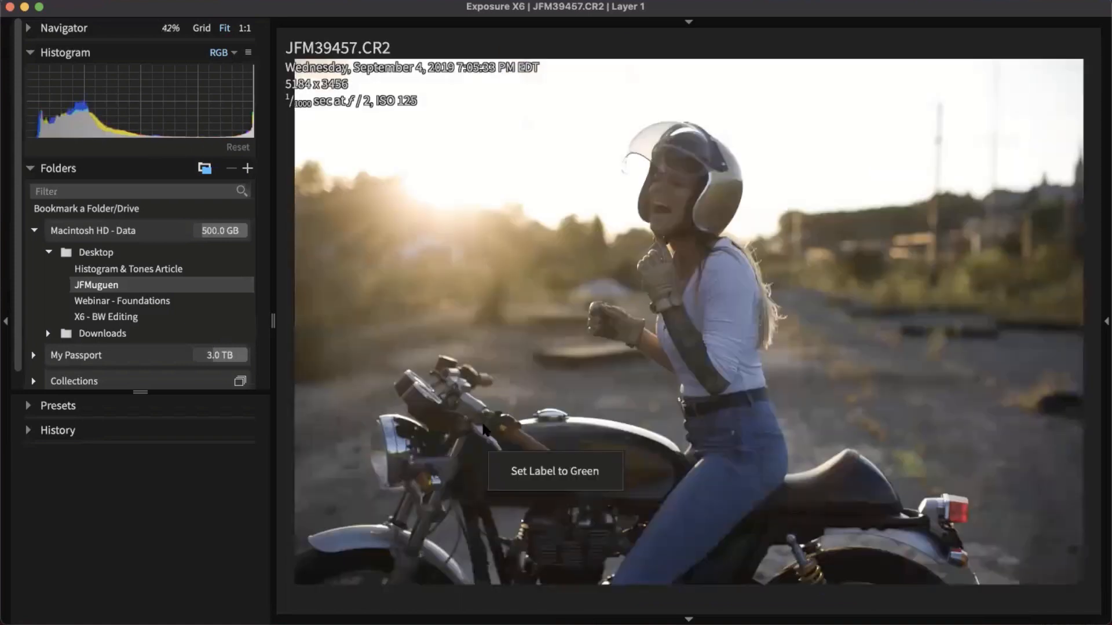
{"action": "key", "text": "7"}
{"action": "key", "text": "8"}
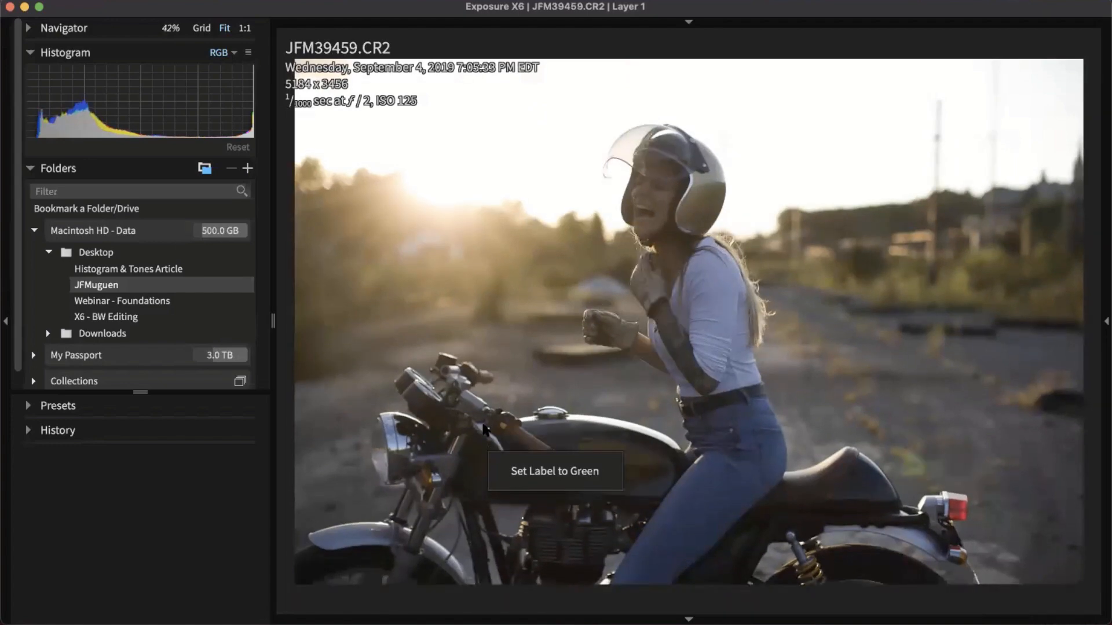
{"action": "key", "text": "8"}
{"action": "key", "text": "7"}
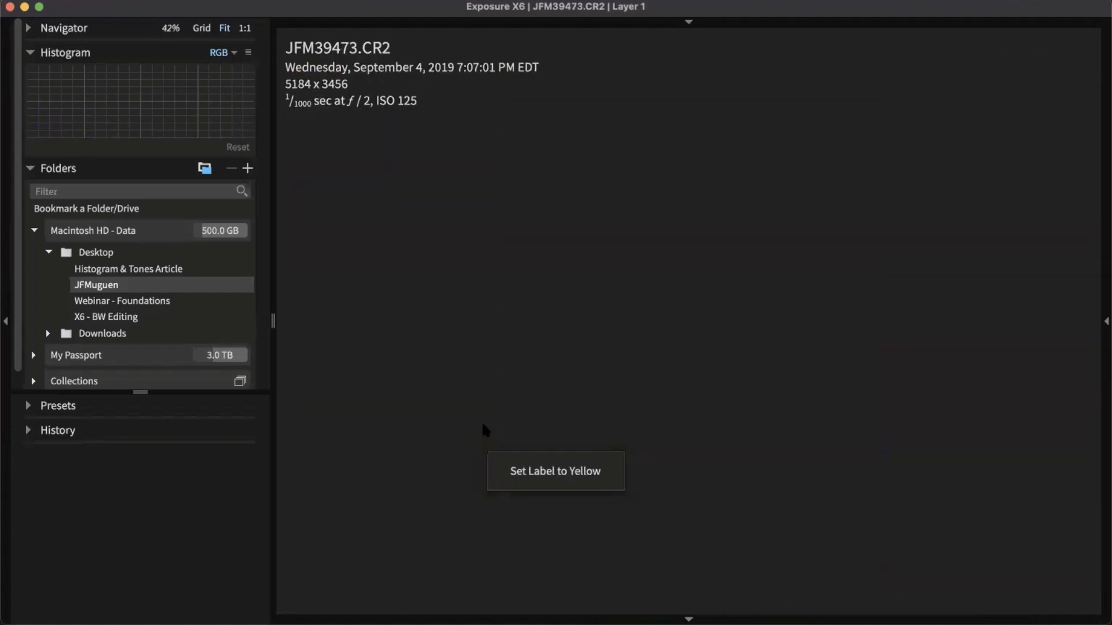
{"action": "key", "text": "8"}
{"action": "key", "text": "7"}
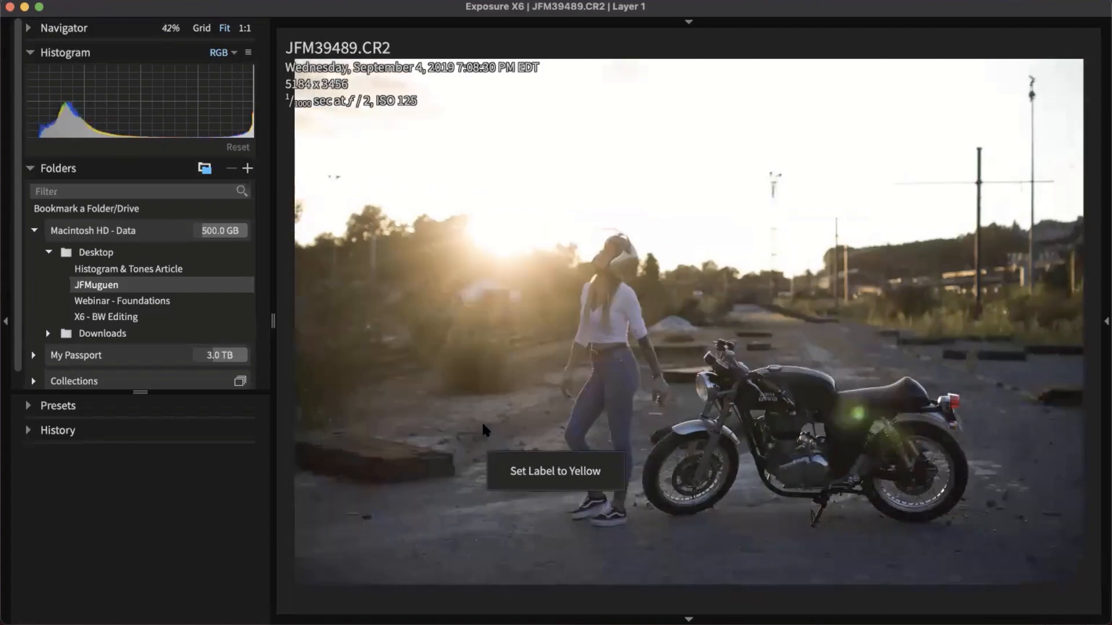
Label JFM39489.CR2 green and return to the thumbnail grid to review the ratings and labels of the whole folder.
{"action": "key", "text": "8"}
{"action": "key", "text": "g"}
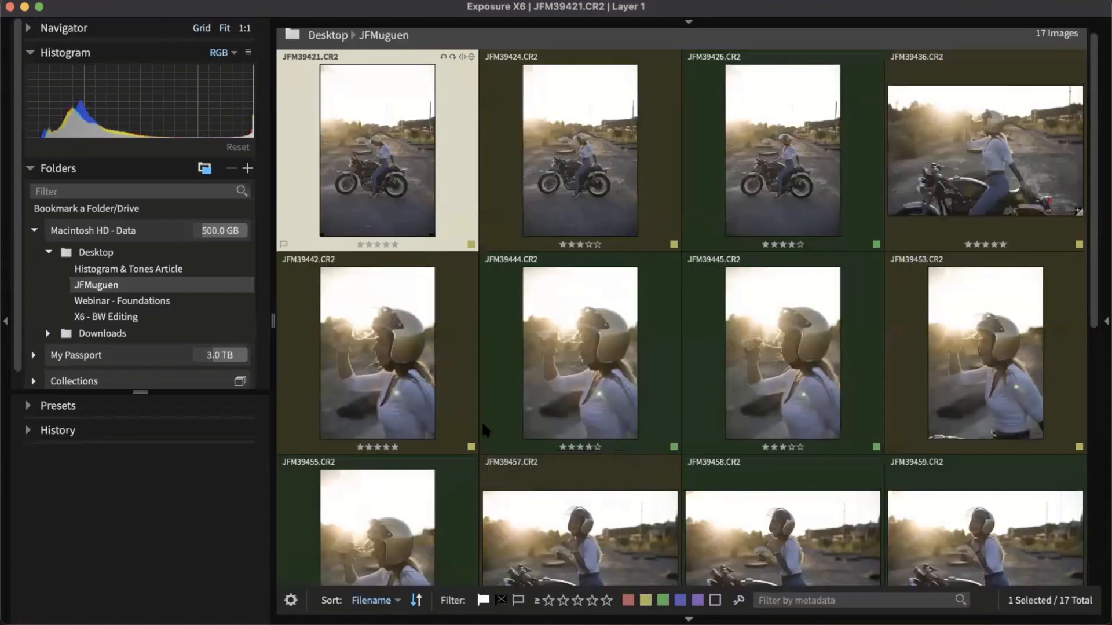
{"action": "scroll", "coordinate": [595, 410], "scroll_direction": "down", "scroll_amount": 2}
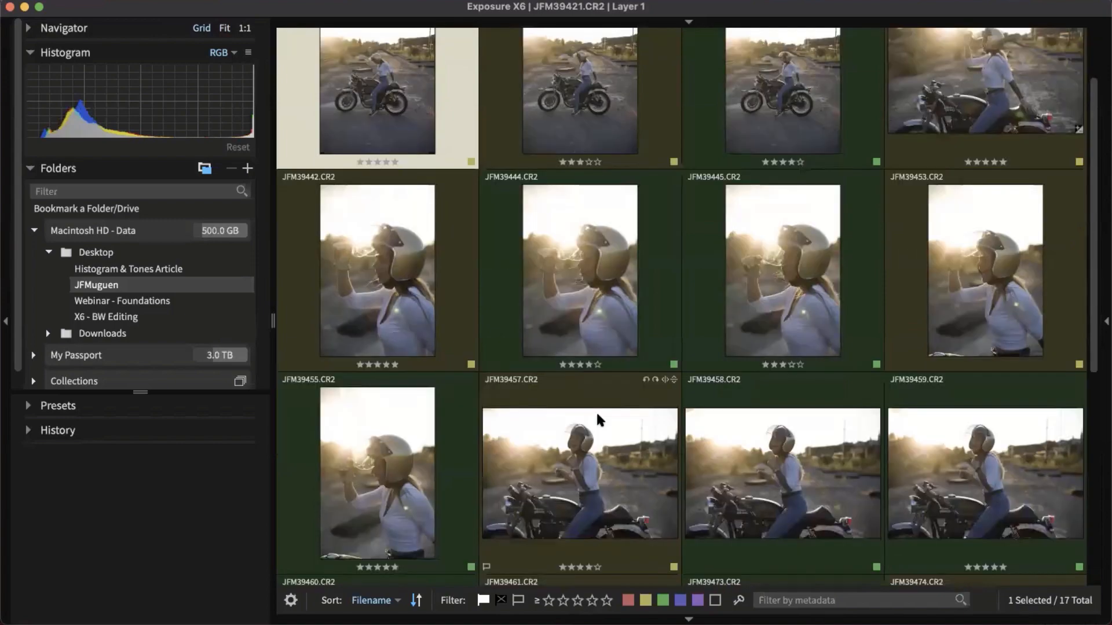
{"action": "scroll", "coordinate": [596, 411], "scroll_direction": "down", "scroll_amount": 10}
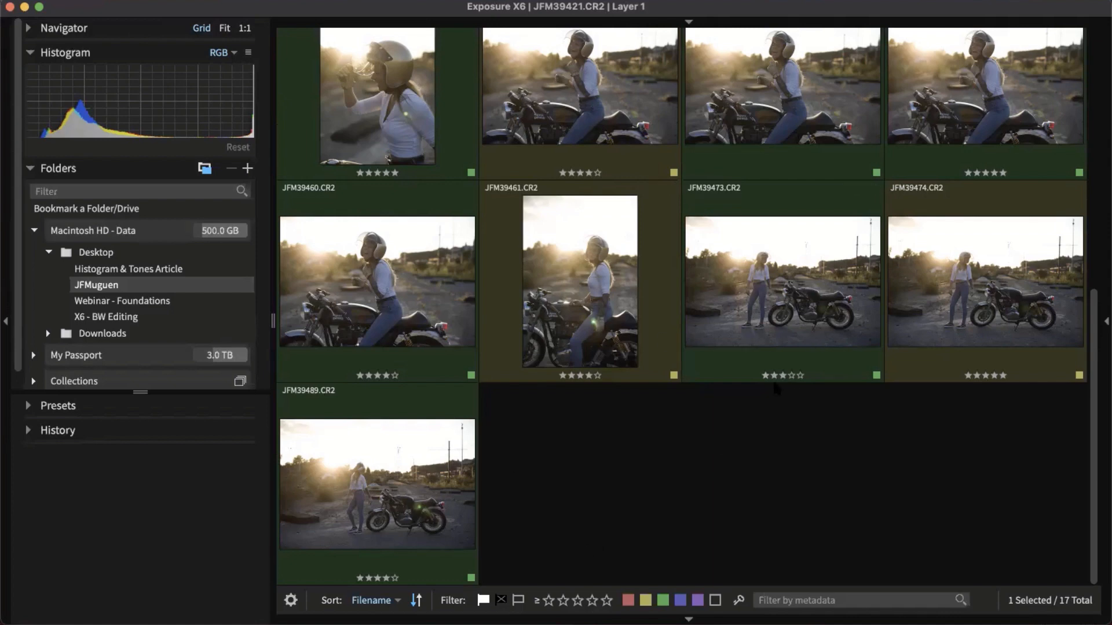
Filter the folder to green-labelled images rated at least four stars, and clear the image selection.
{"action": "left_click", "coordinate": [591, 602]}
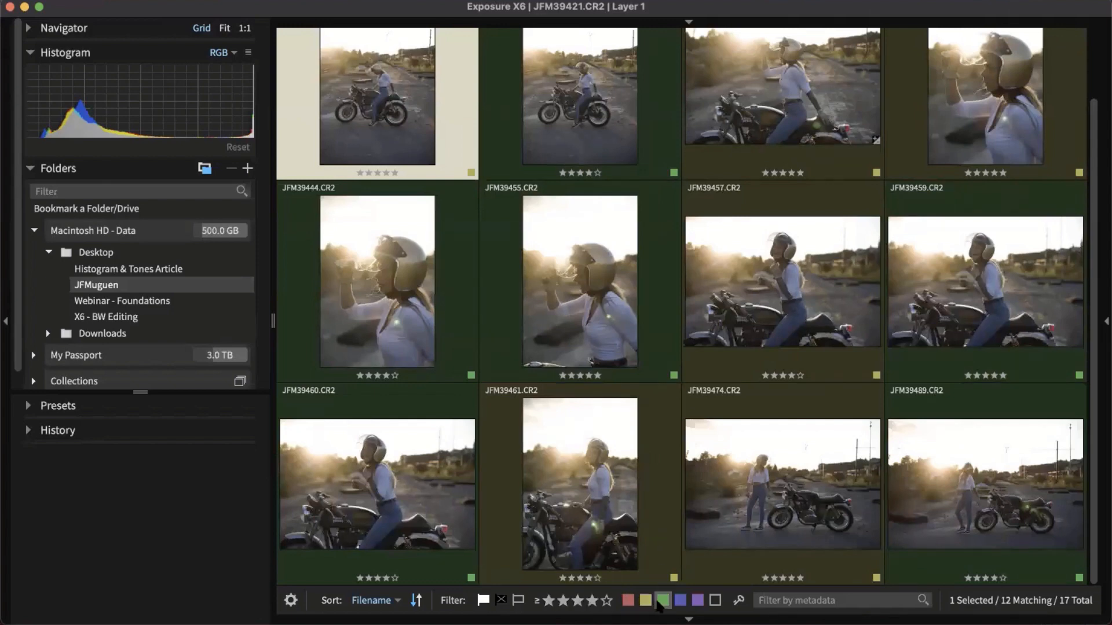
{"action": "left_click", "coordinate": [660, 604]}
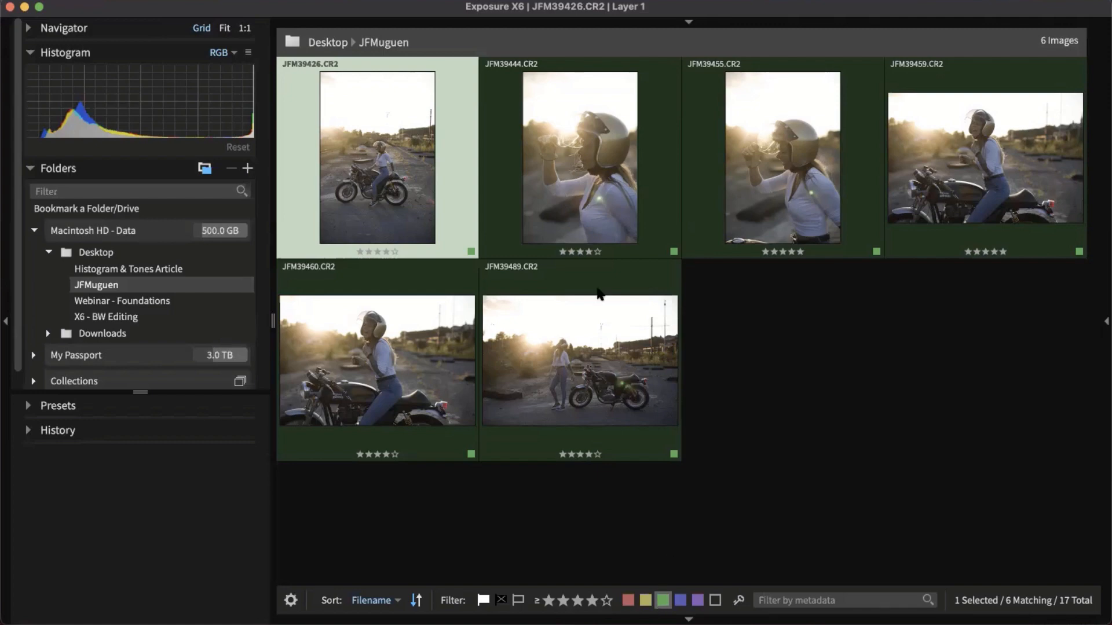
{"action": "left_click", "coordinate": [228, 2]}
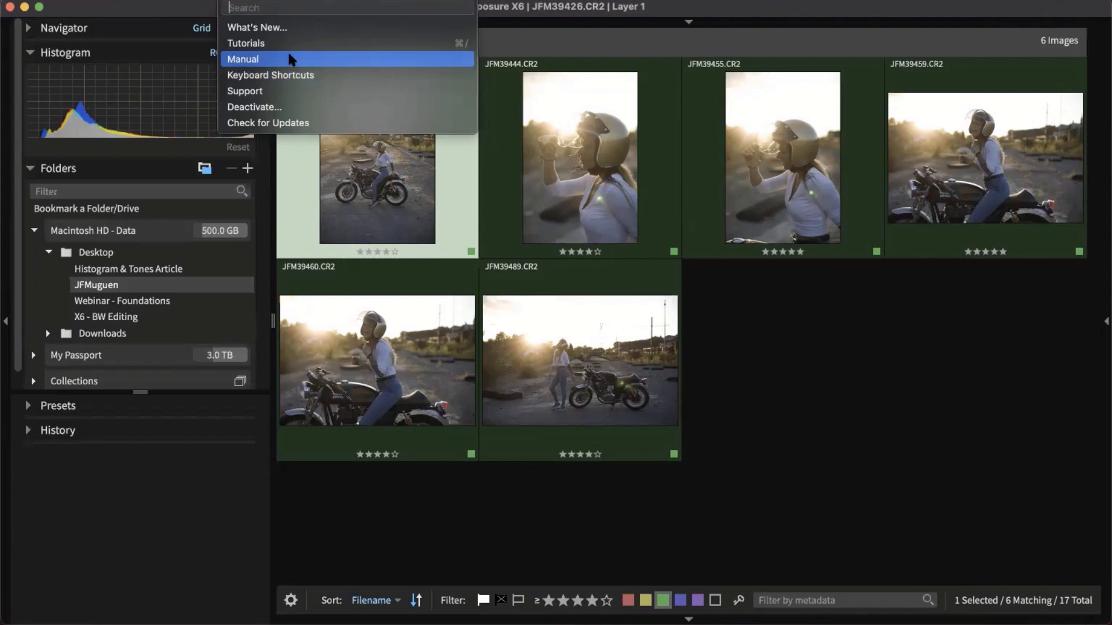
{"action": "left_click", "coordinate": [184, 9]}
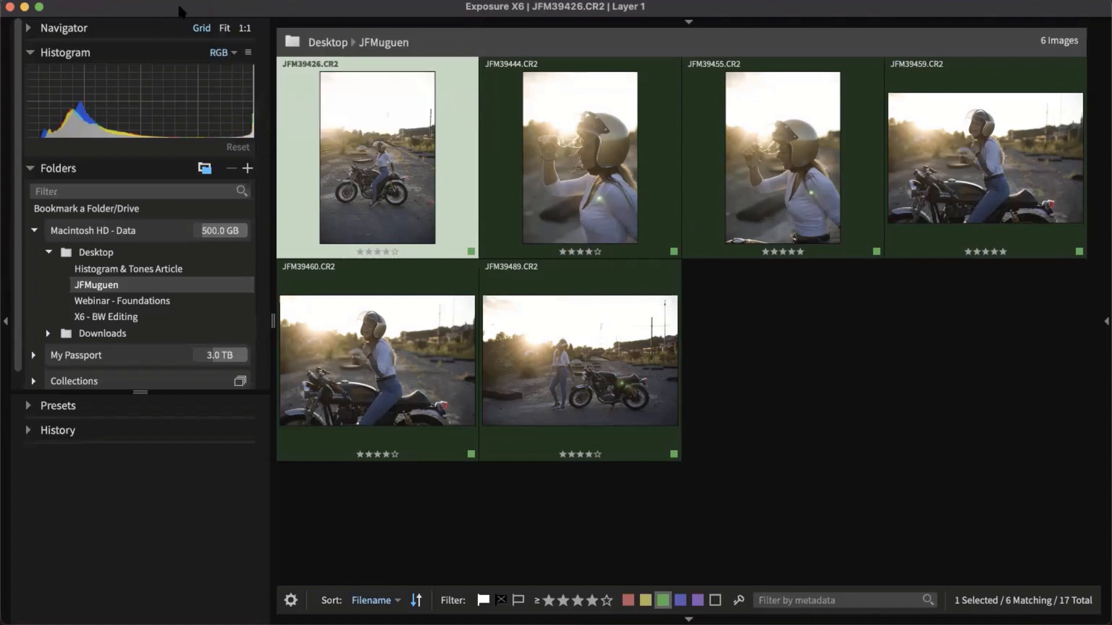
{"action": "left_click", "coordinate": [791, 371]}
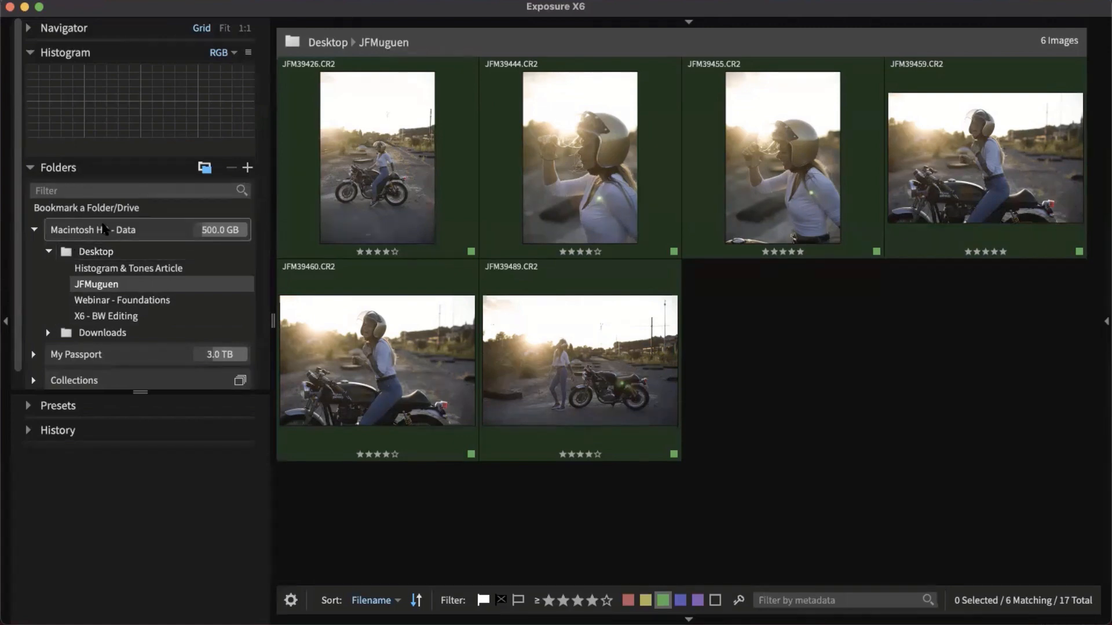
Open the photographer's folder containing PAZ_1364.NEF under Photos on the My Passport drive, and reset the image filter.
{"action": "left_click", "coordinate": [33, 229]}
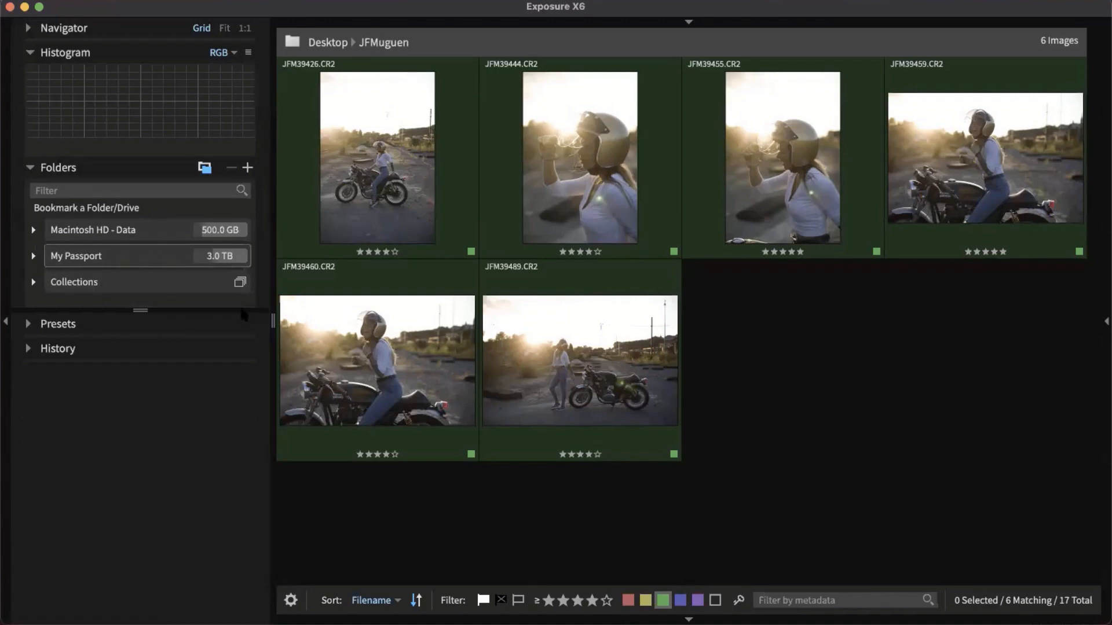
{"action": "left_click", "coordinate": [33, 256]}
{"action": "left_click", "coordinate": [33, 256]}
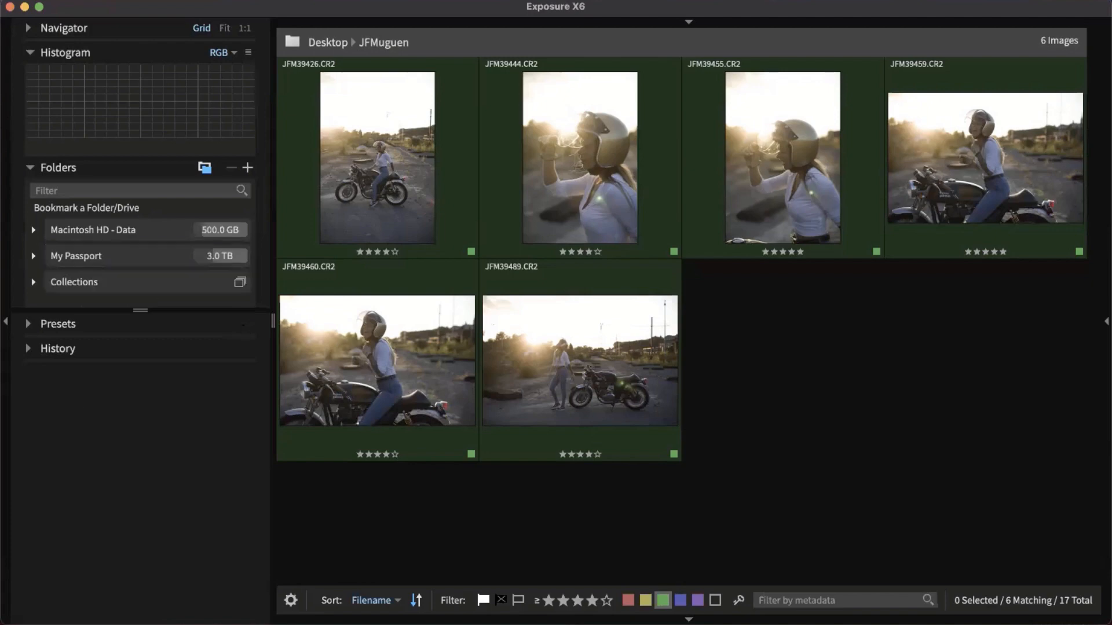
{"action": "left_click", "coordinate": [33, 256]}
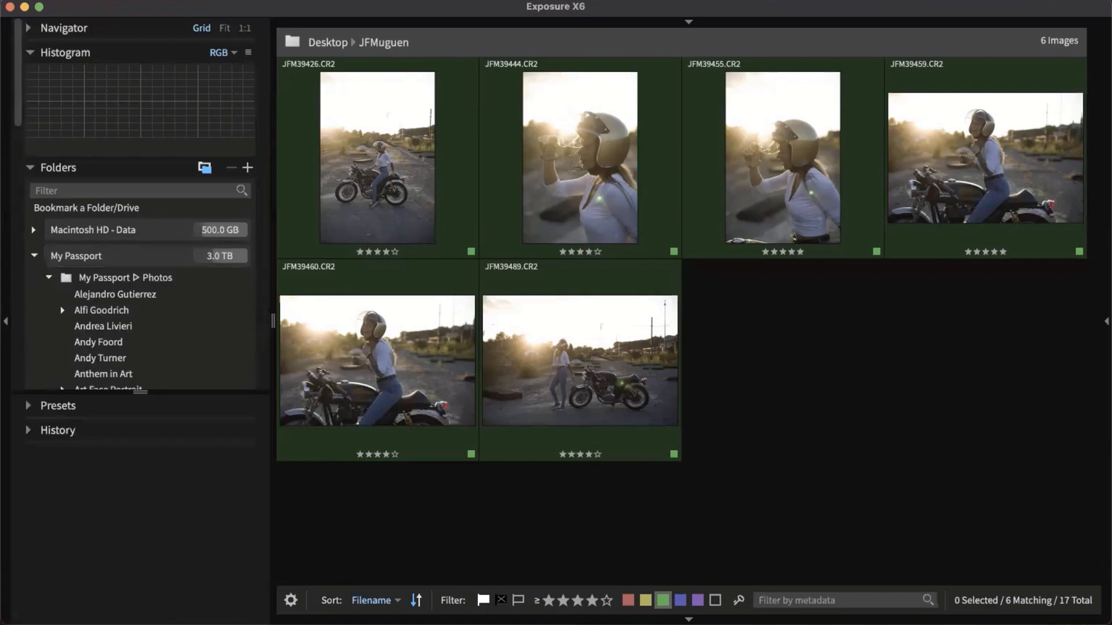
{"action": "scroll", "coordinate": [141, 350], "scroll_direction": "down", "scroll_amount": 8}
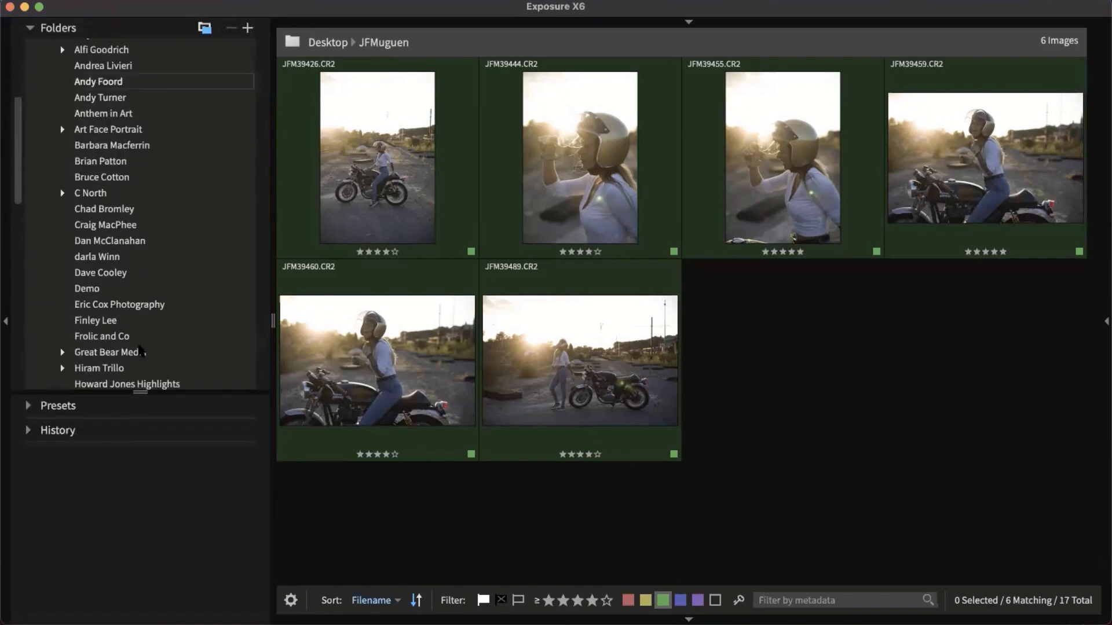
{"action": "scroll", "coordinate": [141, 349], "scroll_direction": "down", "scroll_amount": 10}
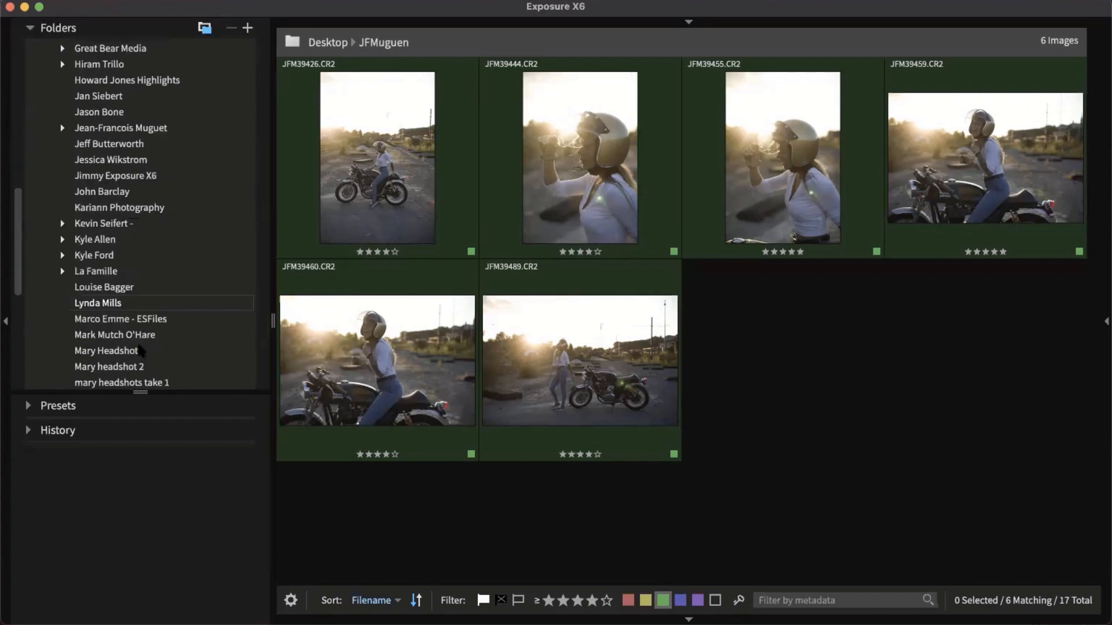
{"action": "scroll", "coordinate": [140, 350], "scroll_direction": "down", "scroll_amount": 6}
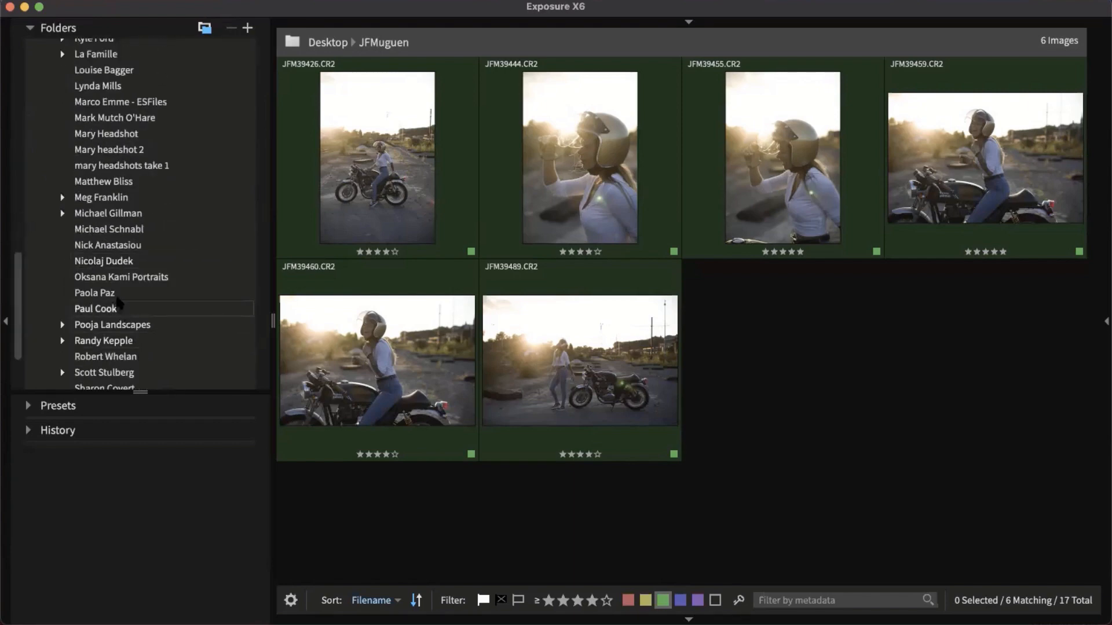
{"action": "left_click", "coordinate": [116, 294]}
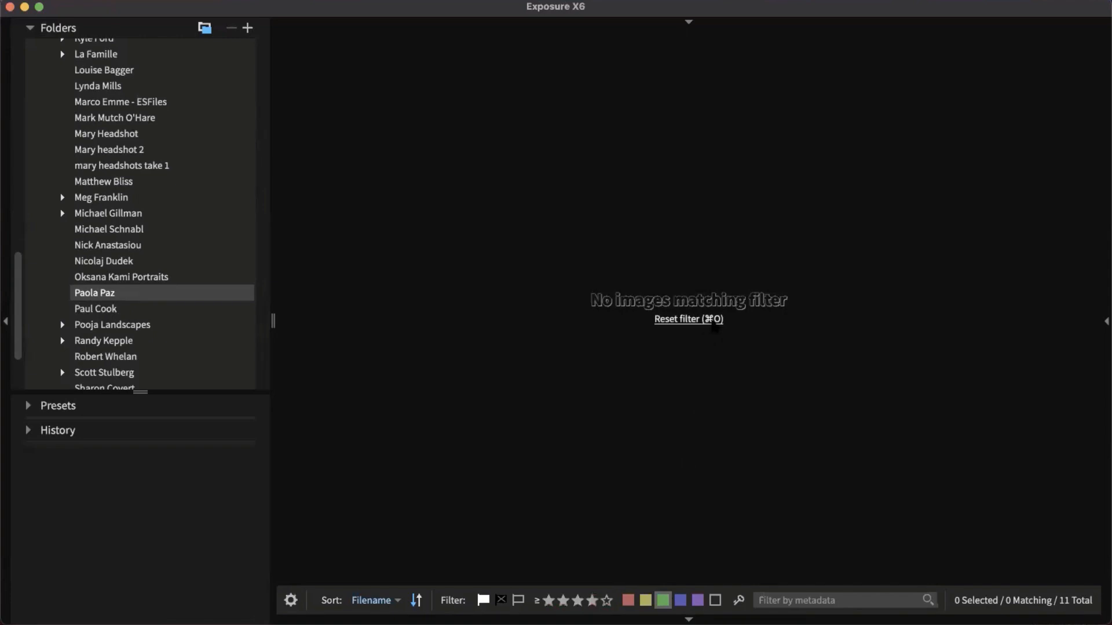
{"action": "left_click", "coordinate": [712, 321]}
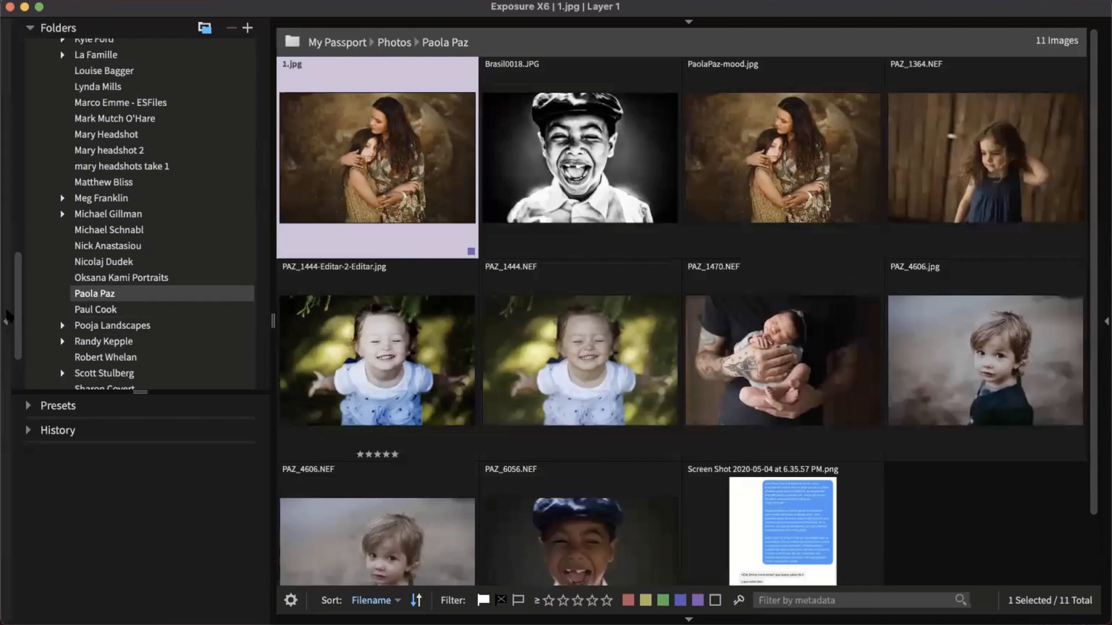
Hide the folder browser to enlarge the thumbnail area, and filter the images by the metadata text "nef".
{"action": "left_click", "coordinate": [5, 320]}
{"action": "scroll", "coordinate": [587, 373], "scroll_direction": "down", "scroll_amount": 3}
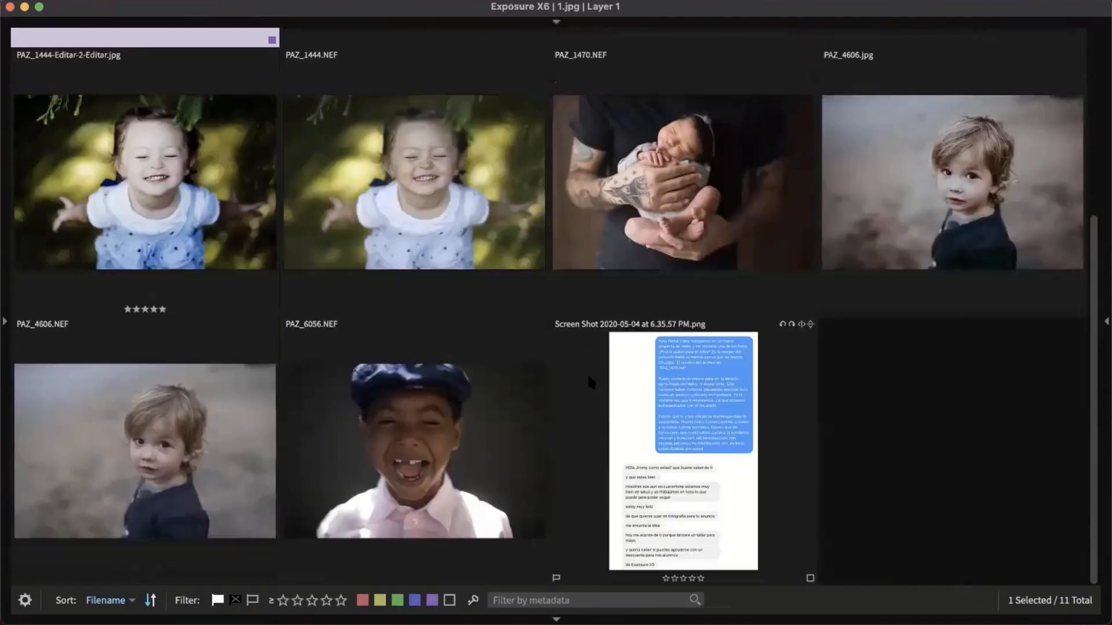
{"action": "scroll", "coordinate": [585, 373], "scroll_direction": "up", "scroll_amount": 3}
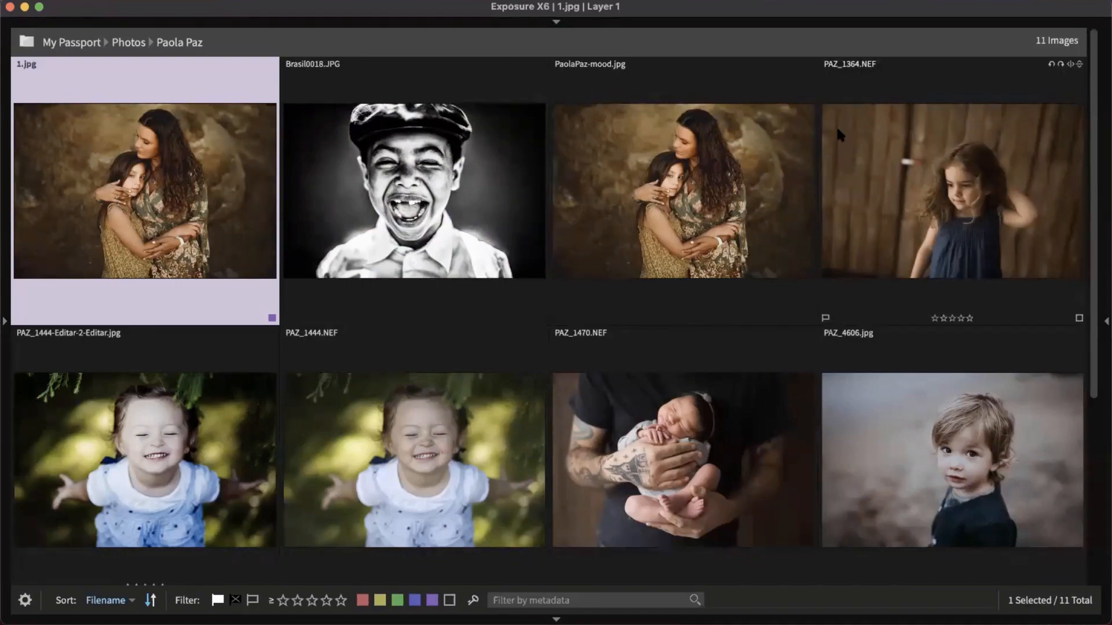
{"action": "scroll", "coordinate": [645, 290], "scroll_direction": "down", "scroll_amount": 5}
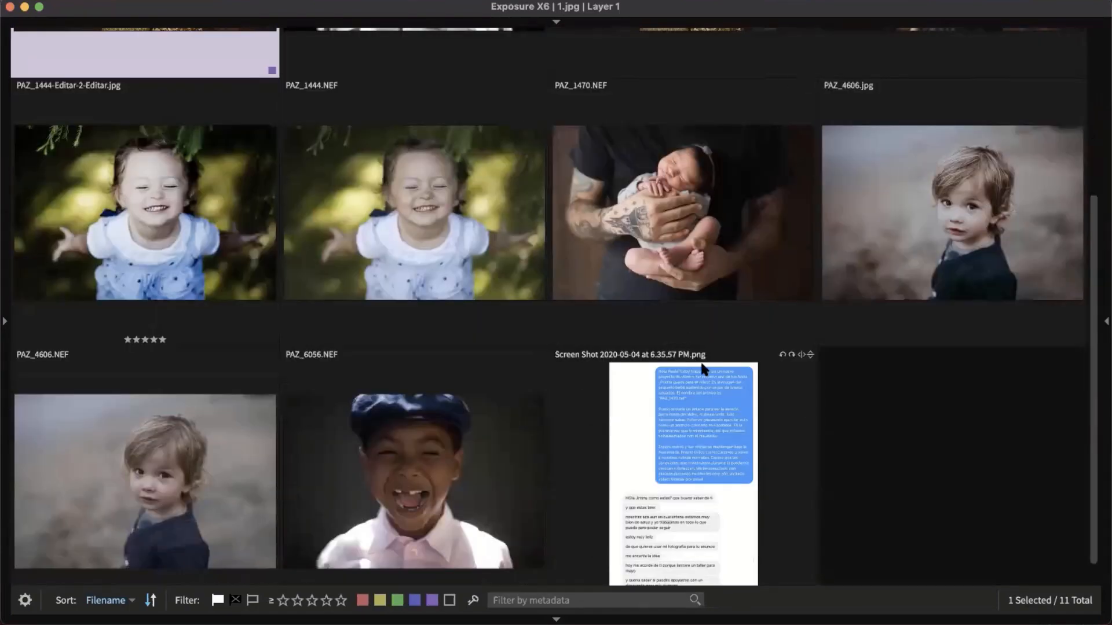
{"action": "scroll", "coordinate": [724, 350], "scroll_direction": "up", "scroll_amount": 5}
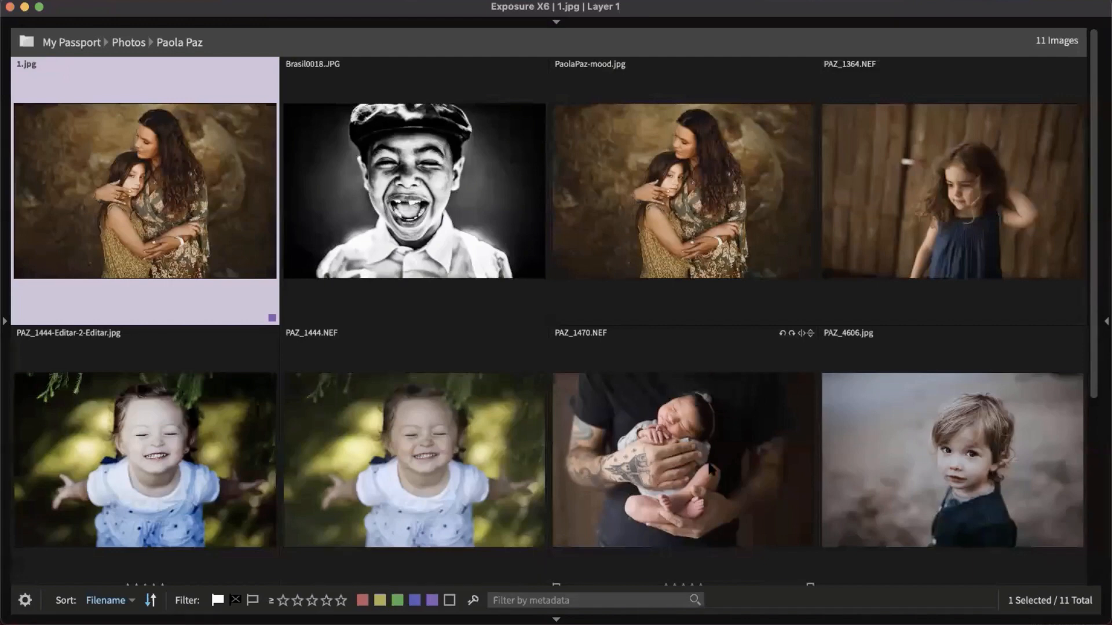
{"action": "left_click", "coordinate": [654, 599]}
{"action": "type", "text": "nef"}
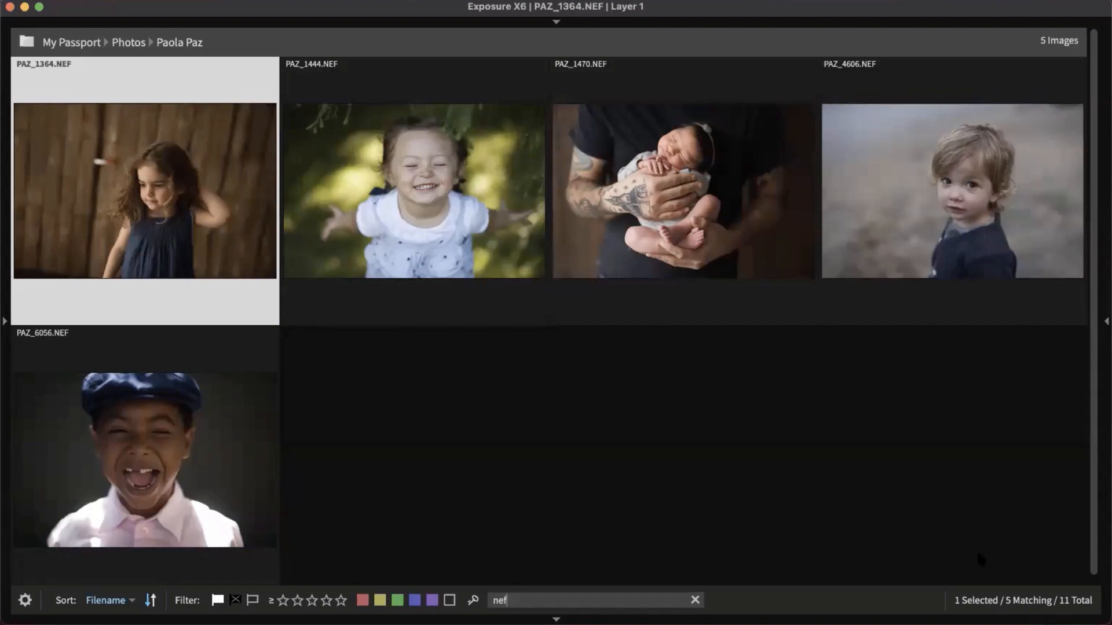
Show the editing controls and examine the lens profile and distortion correction options for PAZ_1444.NEF.
{"action": "left_click", "coordinate": [1103, 413]}
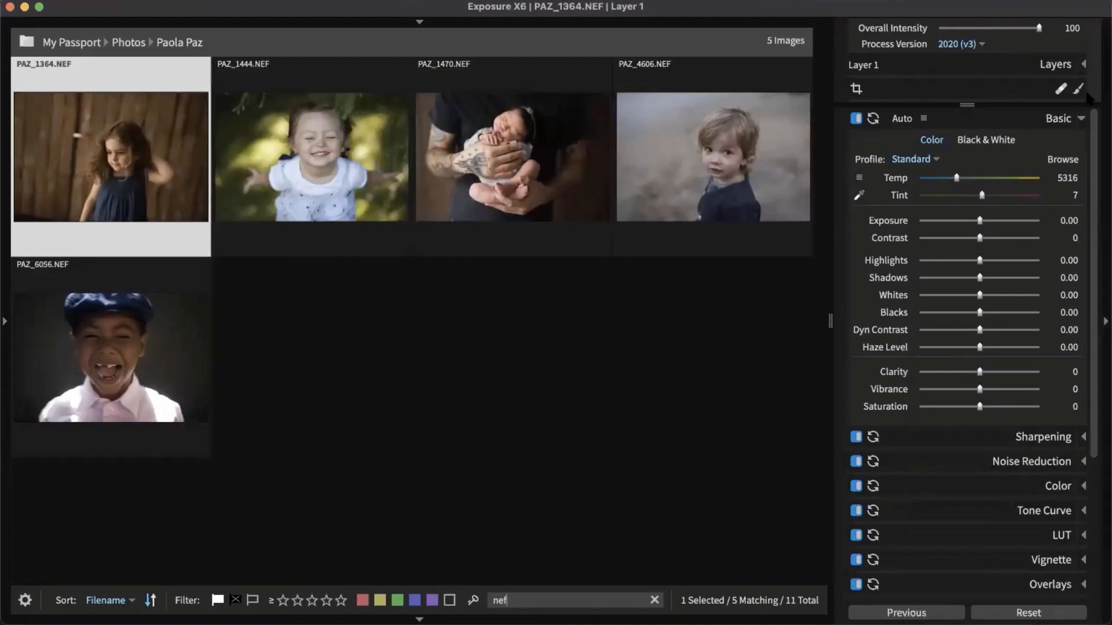
{"action": "left_click", "coordinate": [1070, 124]}
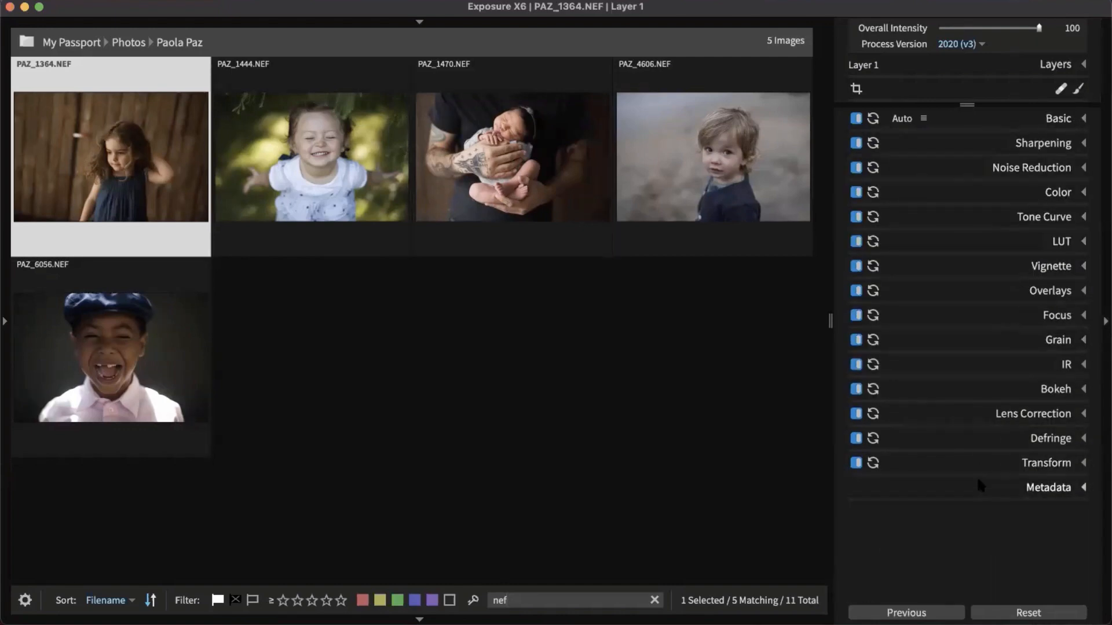
{"action": "left_click", "coordinate": [1000, 420]}
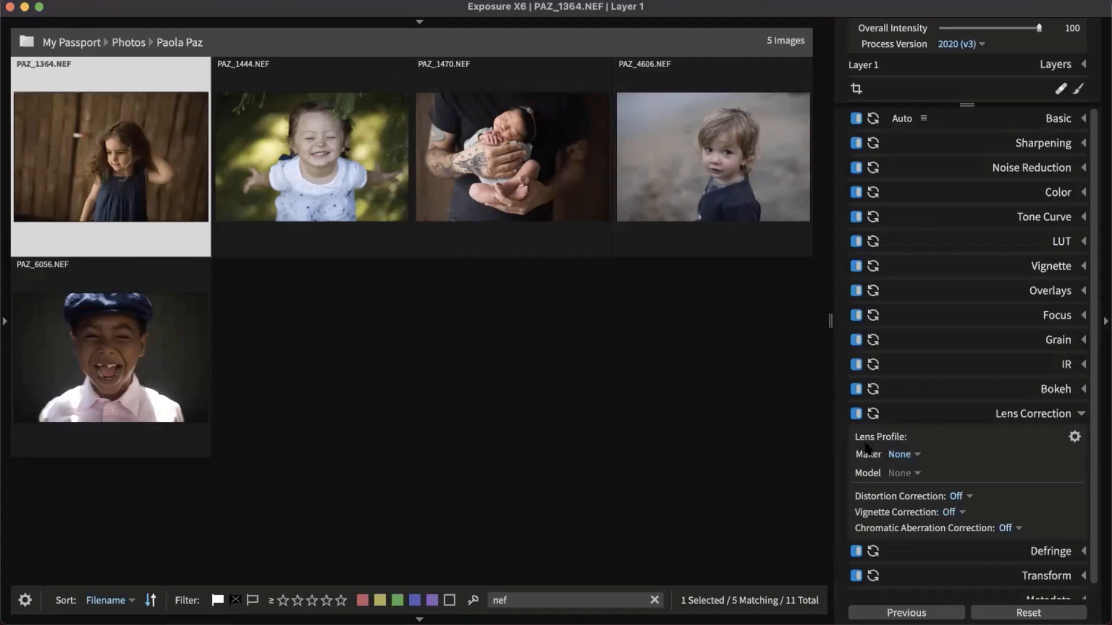
{"action": "key", "text": "Right"}
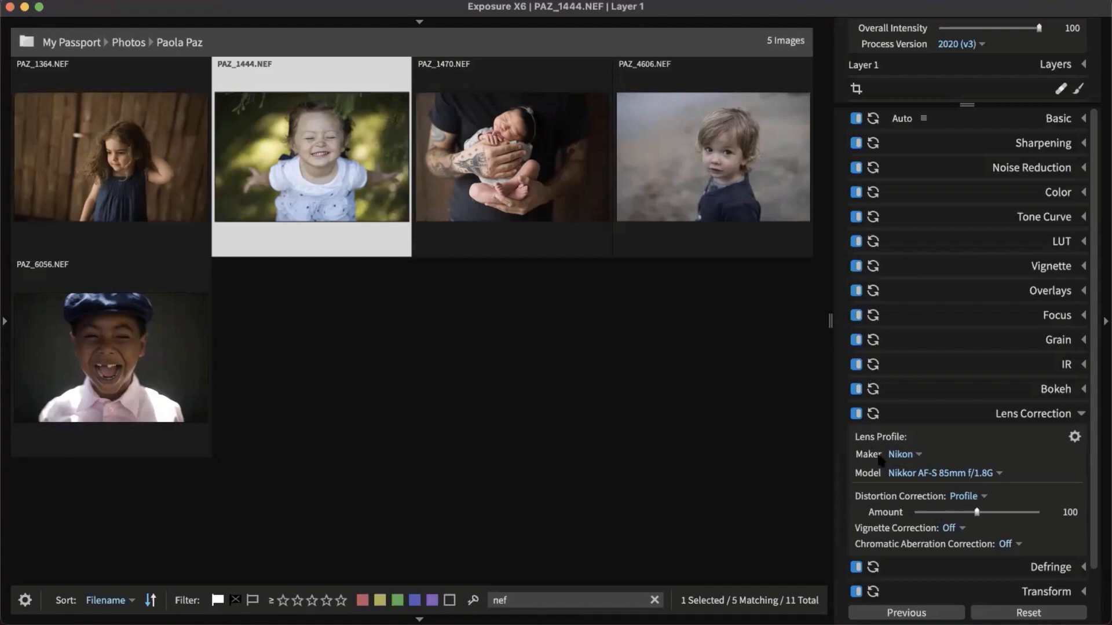
{"action": "left_click", "coordinate": [968, 496]}
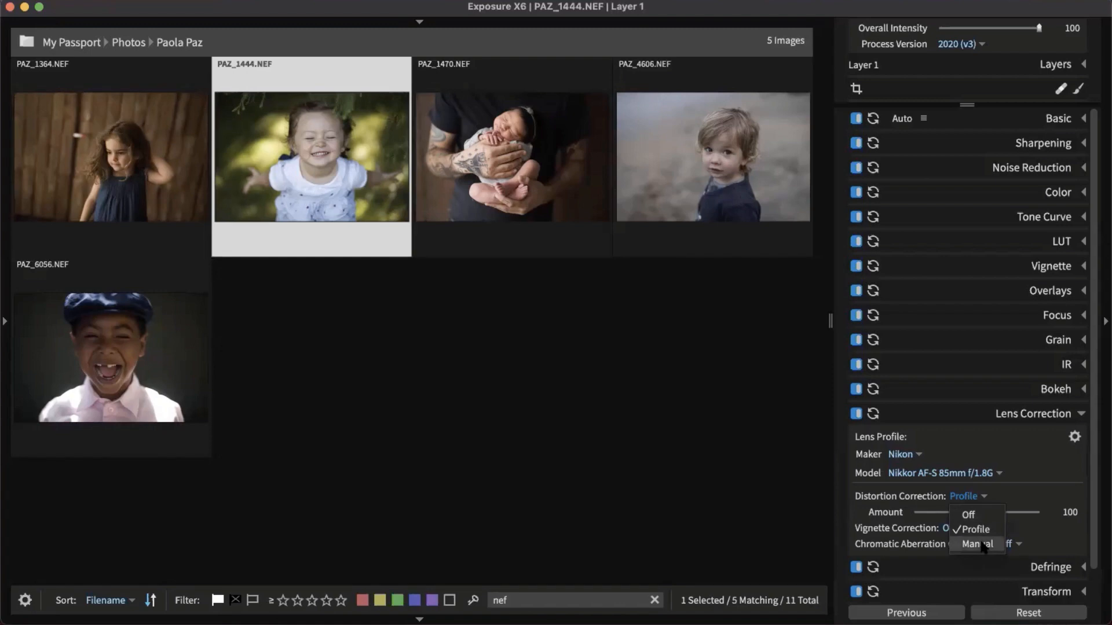
{"action": "left_click", "coordinate": [1024, 456]}
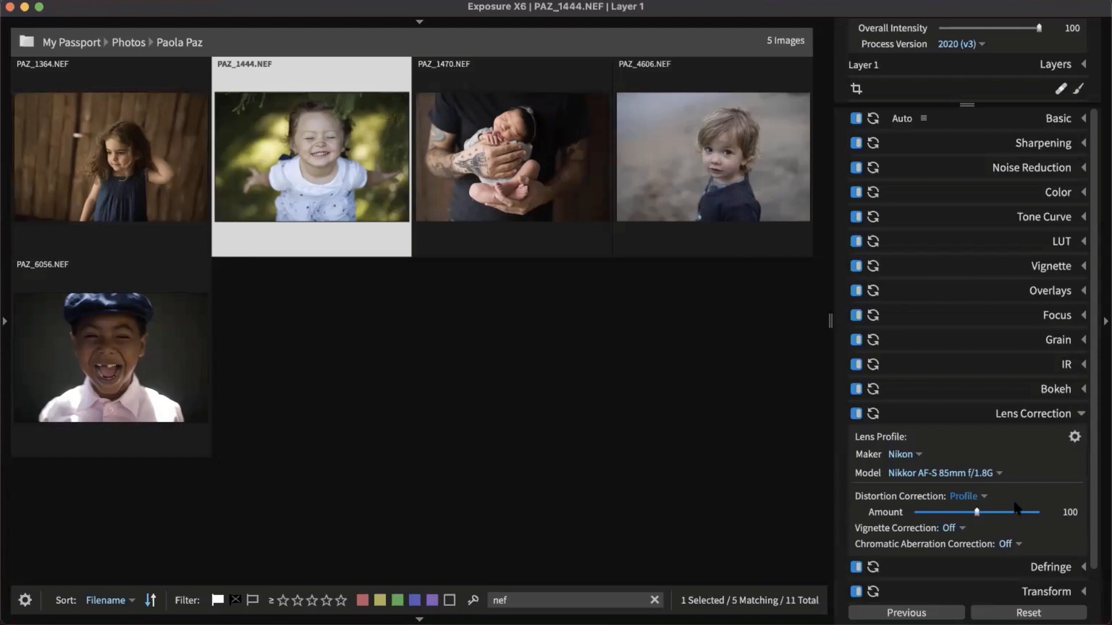
{"action": "left_click", "coordinate": [1045, 418]}
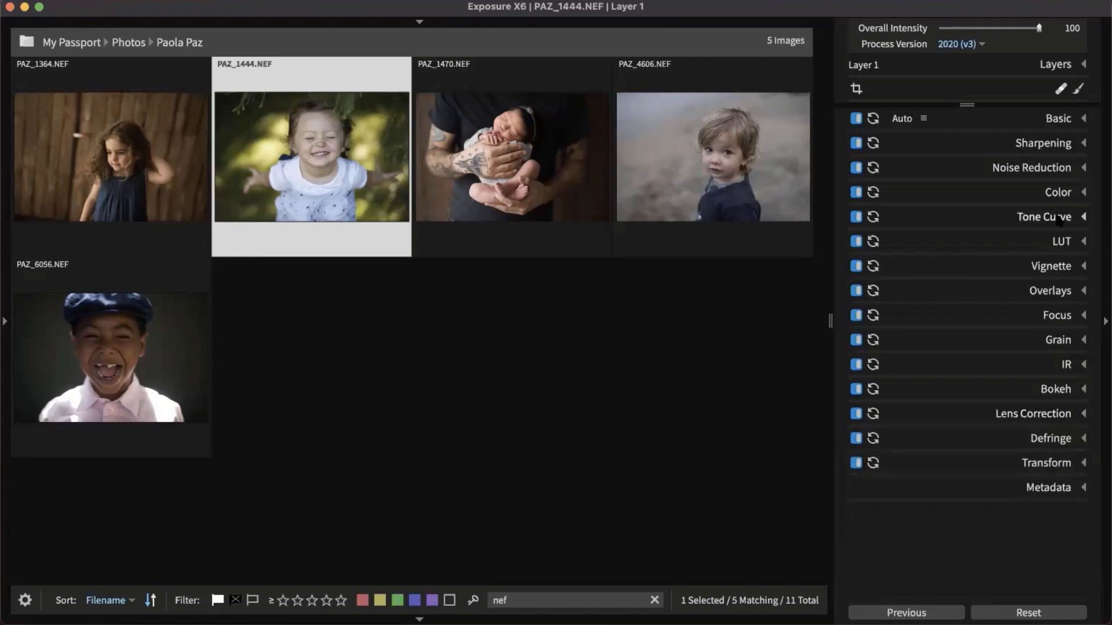
Sharpen PAZ_1444.NEF in full view with Amount 22, Radius 1.77, Detail 44 and Masking 19.
{"action": "left_click", "coordinate": [1058, 144]}
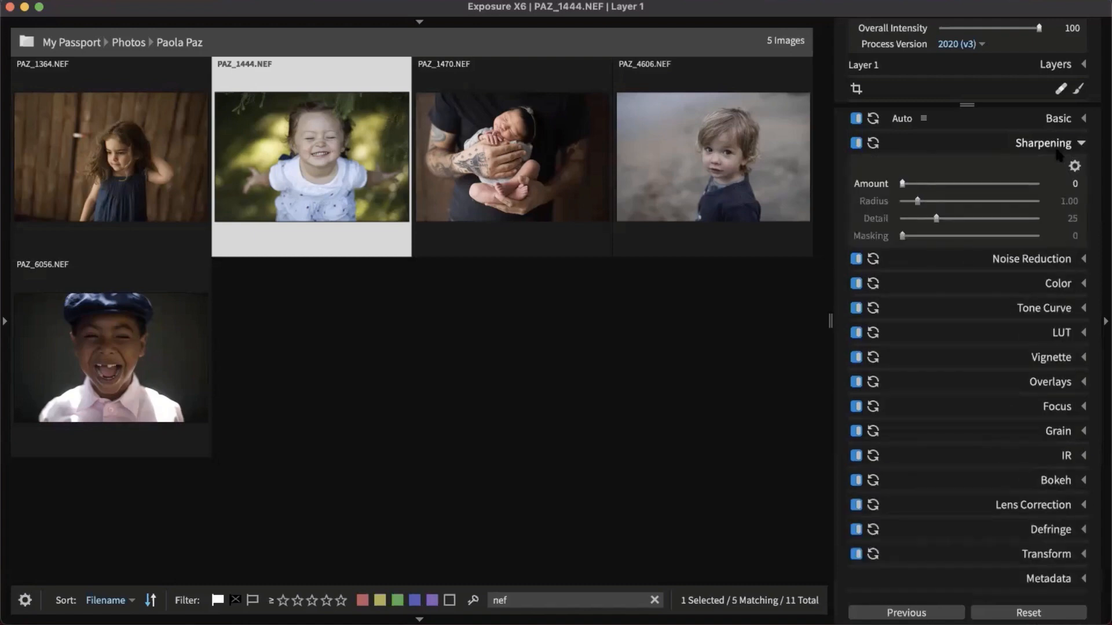
{"action": "double_click", "coordinate": [349, 167]}
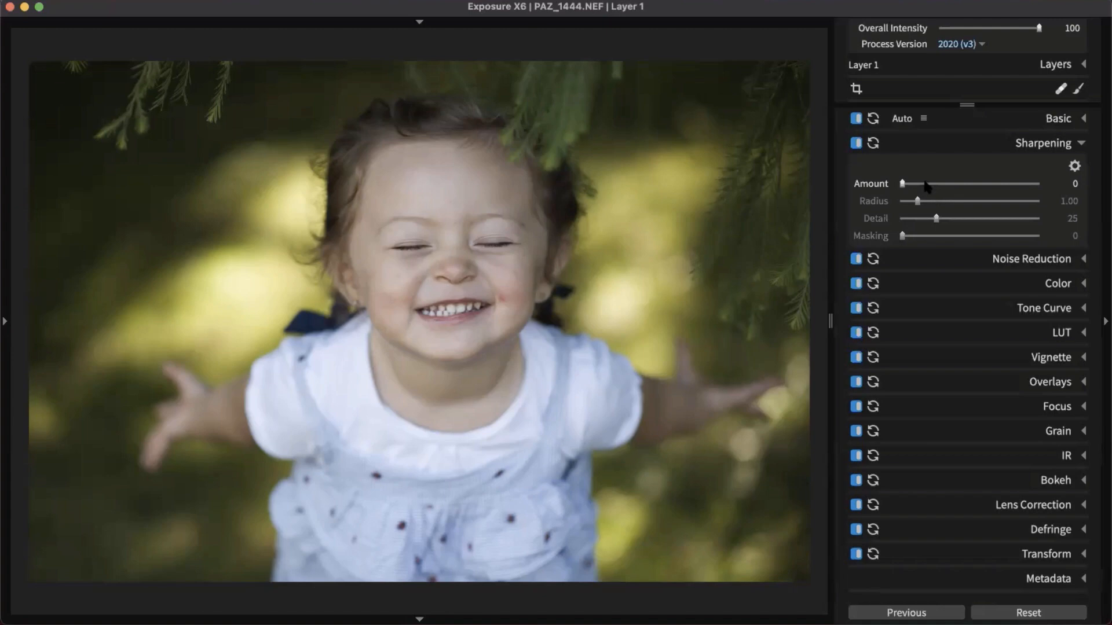
{"action": "left_click_drag", "start_coordinate": [902, 184], "coordinate": [955, 189]}
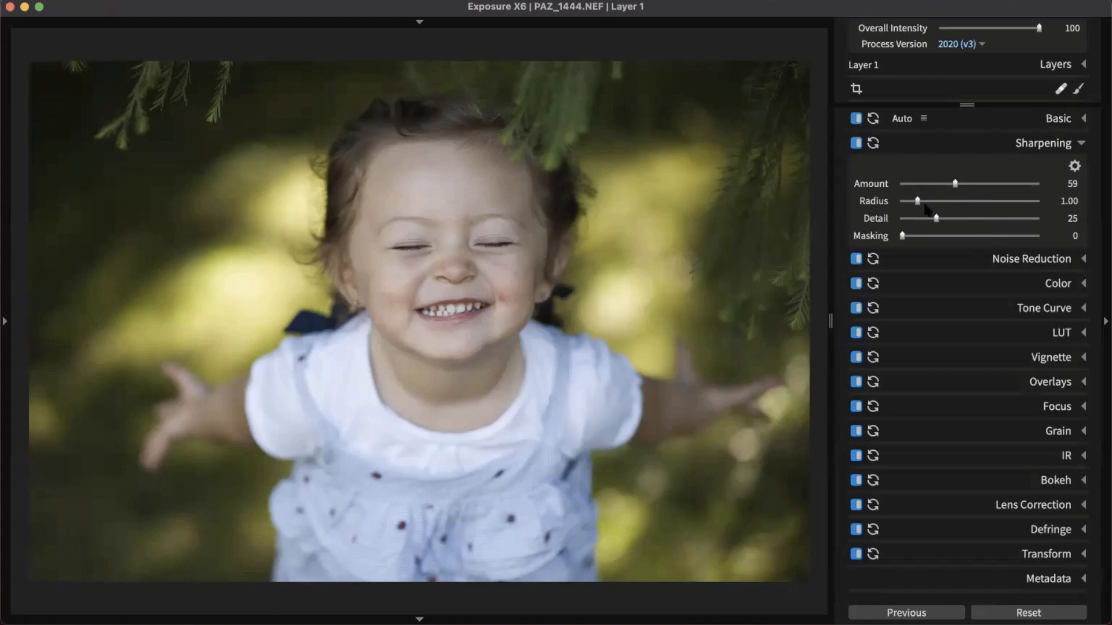
{"action": "left_click_drag", "start_coordinate": [918, 201], "coordinate": [940, 193]}
{"action": "left_click_drag", "start_coordinate": [936, 219], "coordinate": [957, 226]}
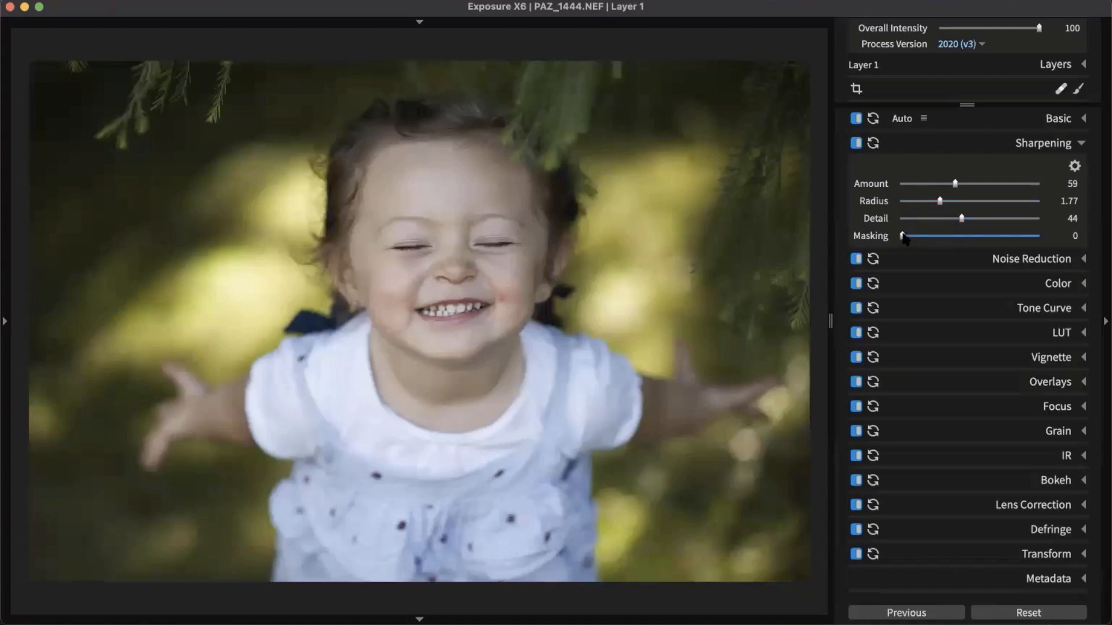
{"action": "left_click_drag", "start_coordinate": [903, 237], "coordinate": [924, 241]}
{"action": "left_click_drag", "start_coordinate": [923, 240], "coordinate": [928, 242]}
{"action": "left_click_drag", "start_coordinate": [957, 187], "coordinate": [922, 190]}
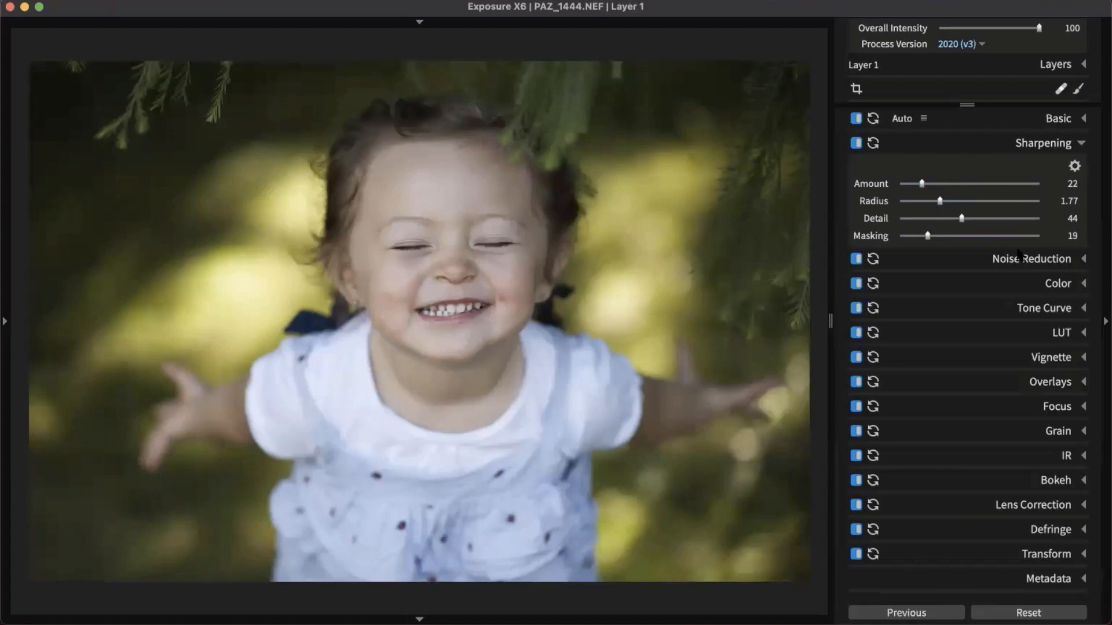
Examine the profile-based noise reduction settings for PAZ_1444.NEF.
{"action": "left_click", "coordinate": [1017, 258]}
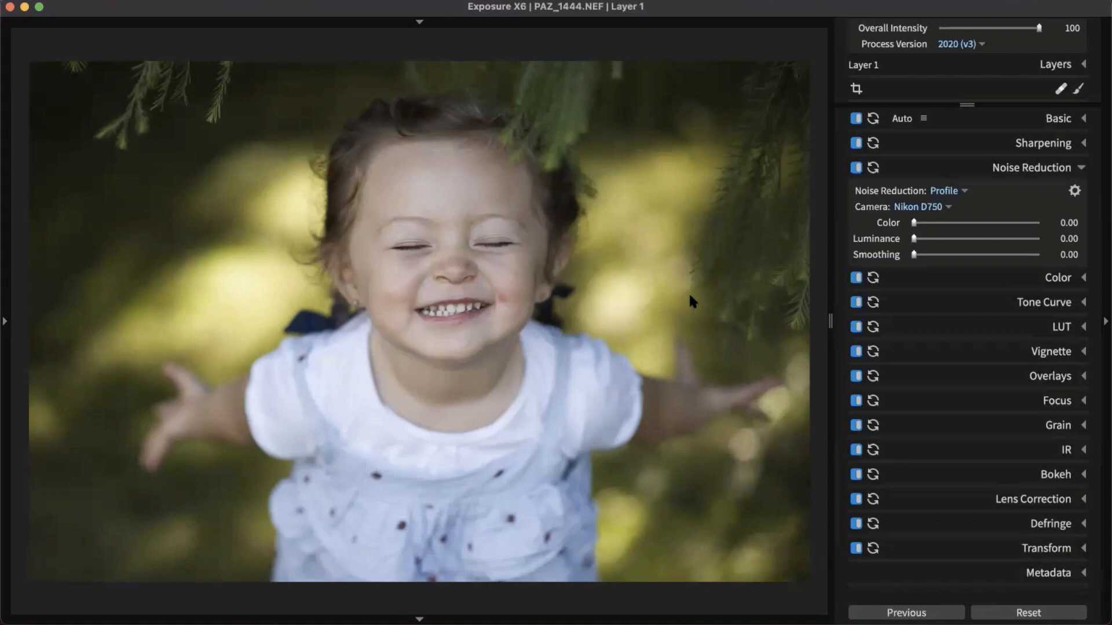
{"action": "left_click", "coordinate": [1037, 169]}
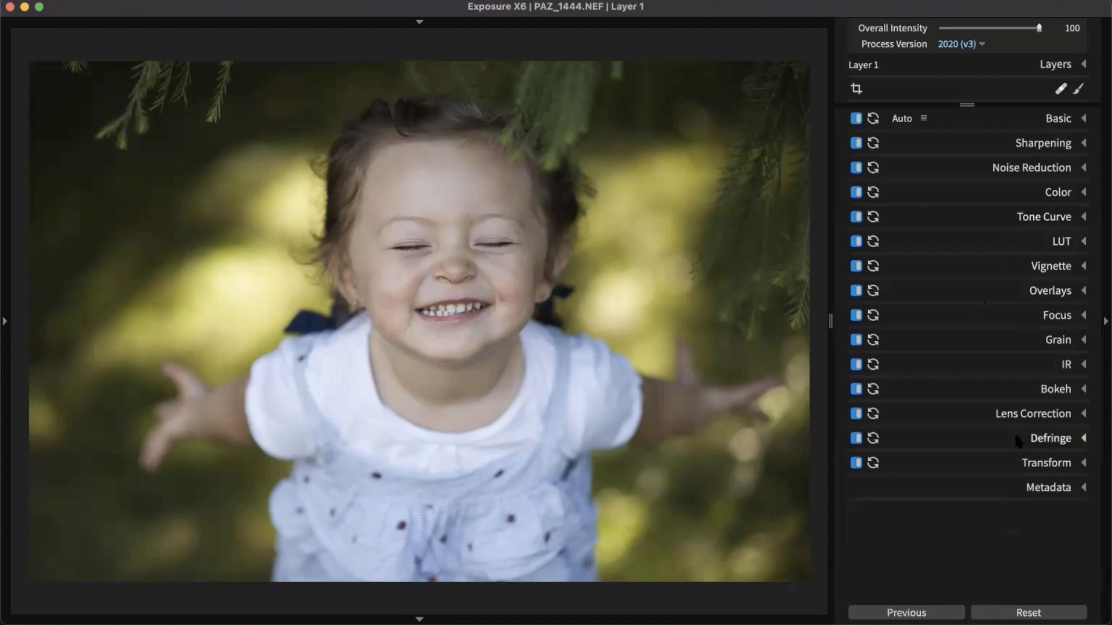
Examine the Transform settings for PAZ_1444.NEF, including perspective, rotation, scale and offset controls.
{"action": "left_click", "coordinate": [1024, 467]}
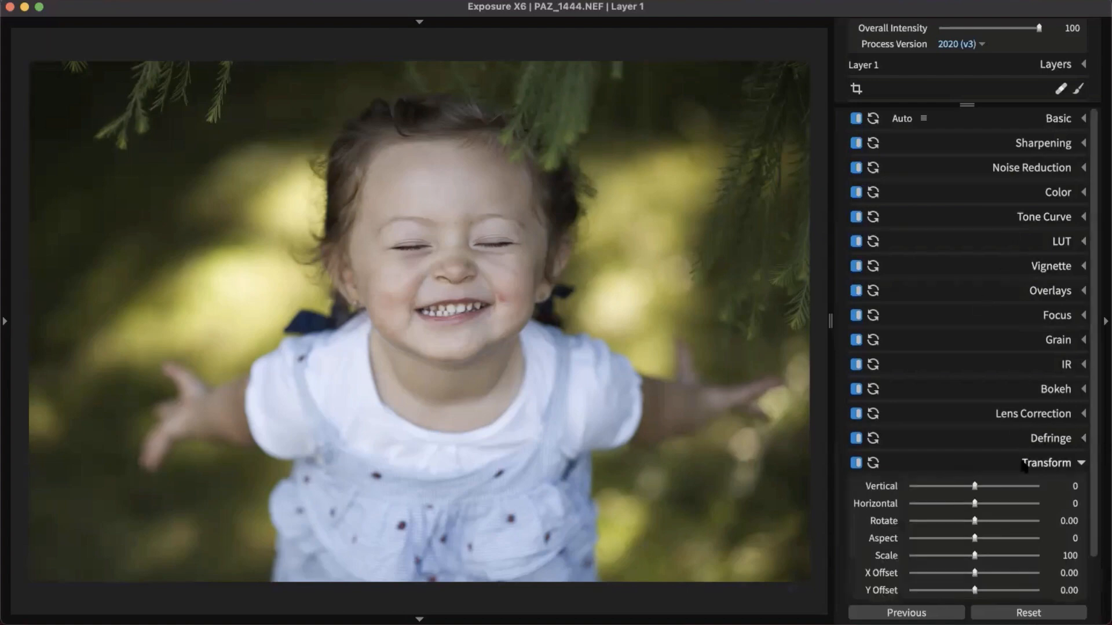
{"action": "scroll", "coordinate": [1002, 338], "scroll_direction": "down", "scroll_amount": 2}
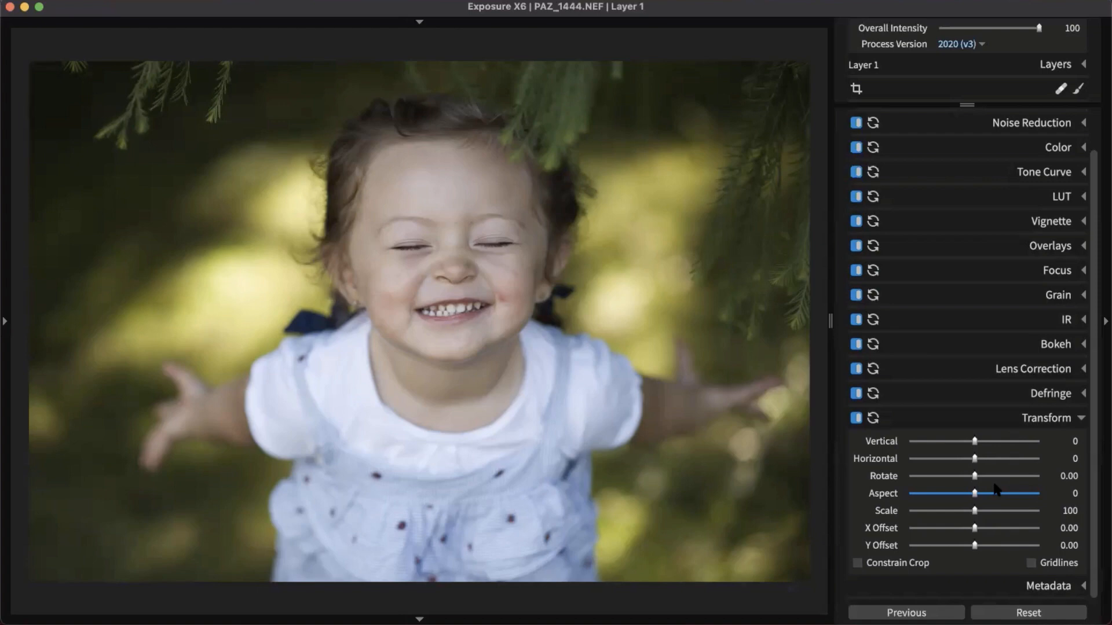
{"action": "left_click", "coordinate": [1049, 418]}
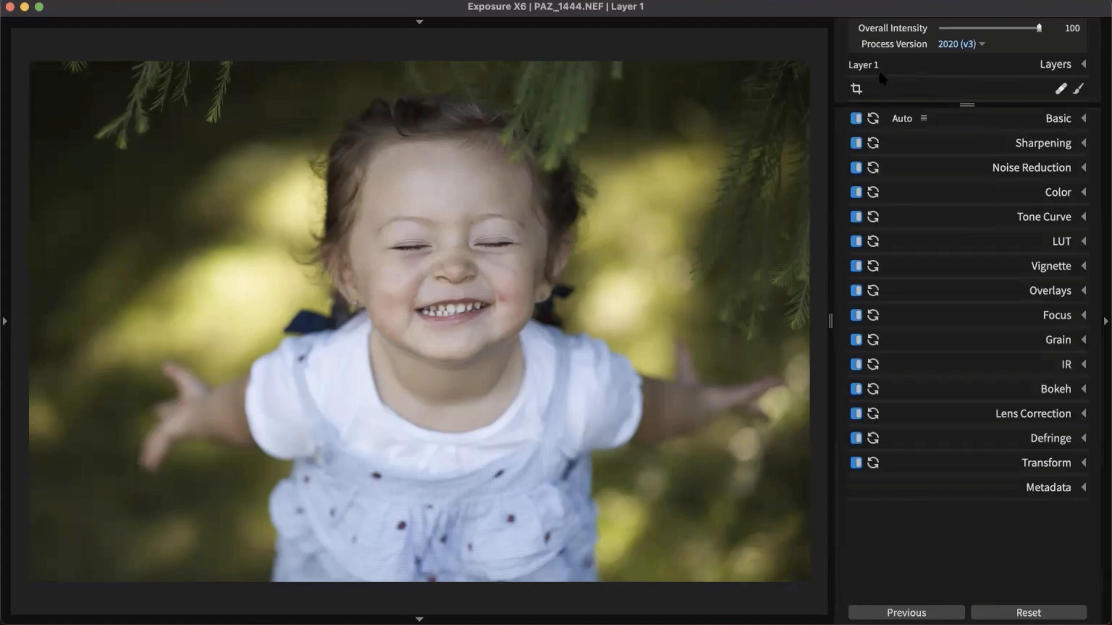
Crop PAZ_1444.NEF slightly at the Original aspect ratio, trimming the photo's upper and left edges.
{"action": "left_click", "coordinate": [856, 90]}
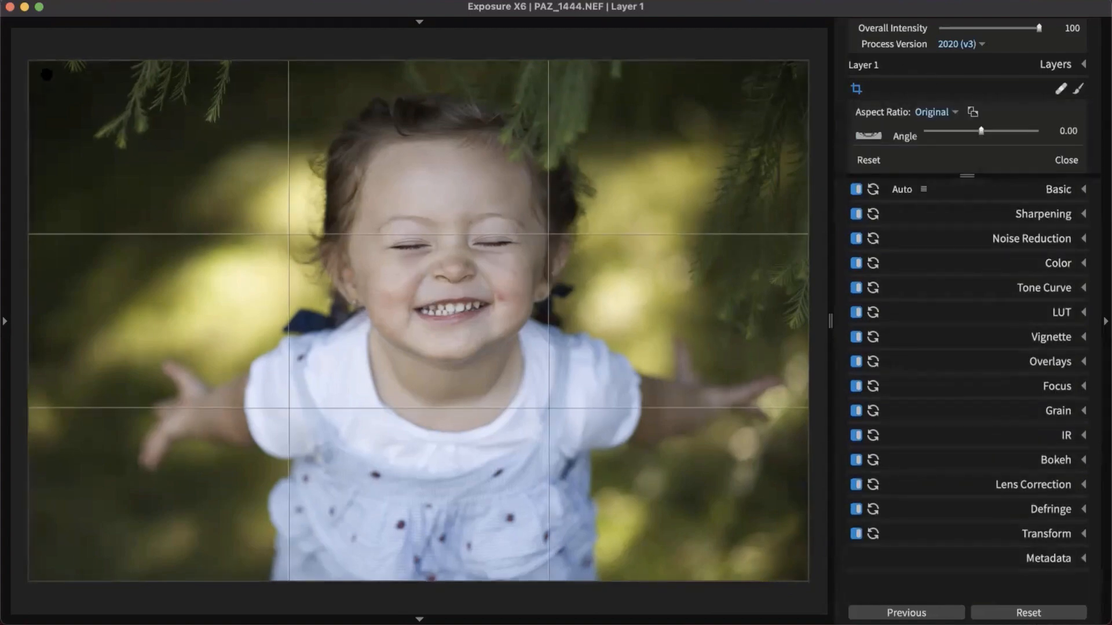
{"action": "left_click_drag", "start_coordinate": [34, 65], "coordinate": [60, 83]}
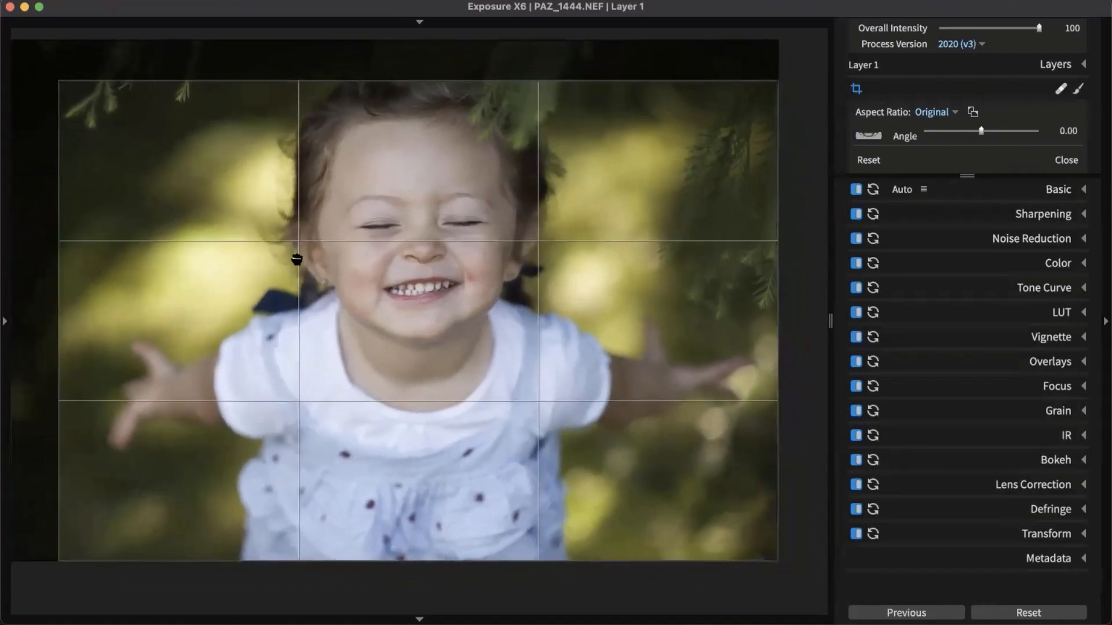
{"action": "left_click_drag", "start_coordinate": [295, 260], "coordinate": [296, 271]}
{"action": "key", "text": "Return"}
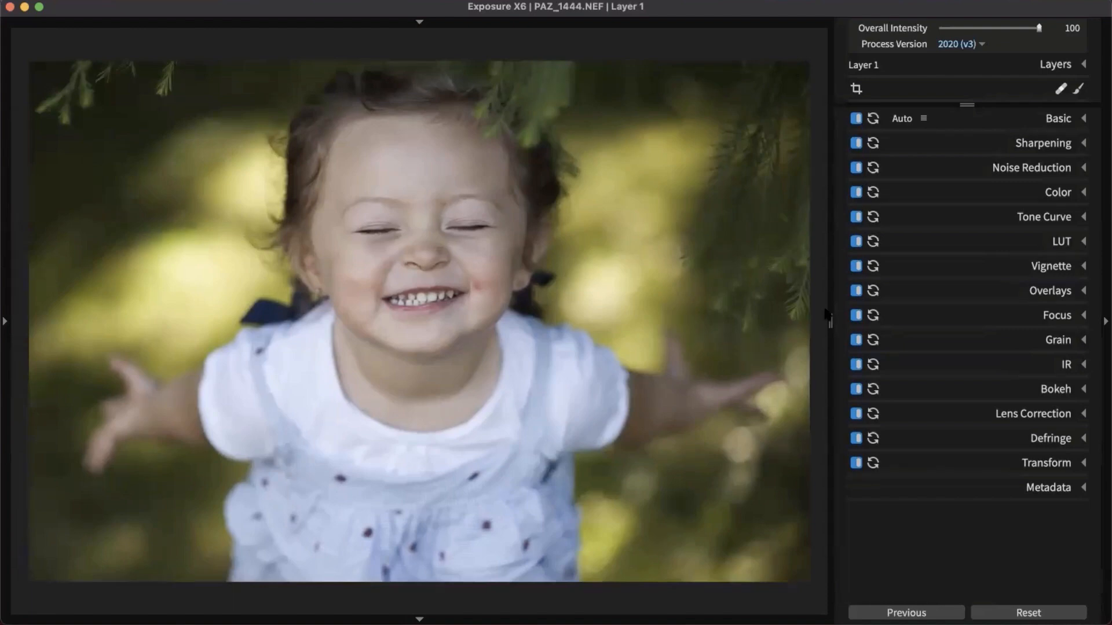
Auto-adjust the Basic settings, raise the automatic Exposure Bias and reapply Auto Enhance to brighten the photo.
{"action": "left_click", "coordinate": [1071, 120]}
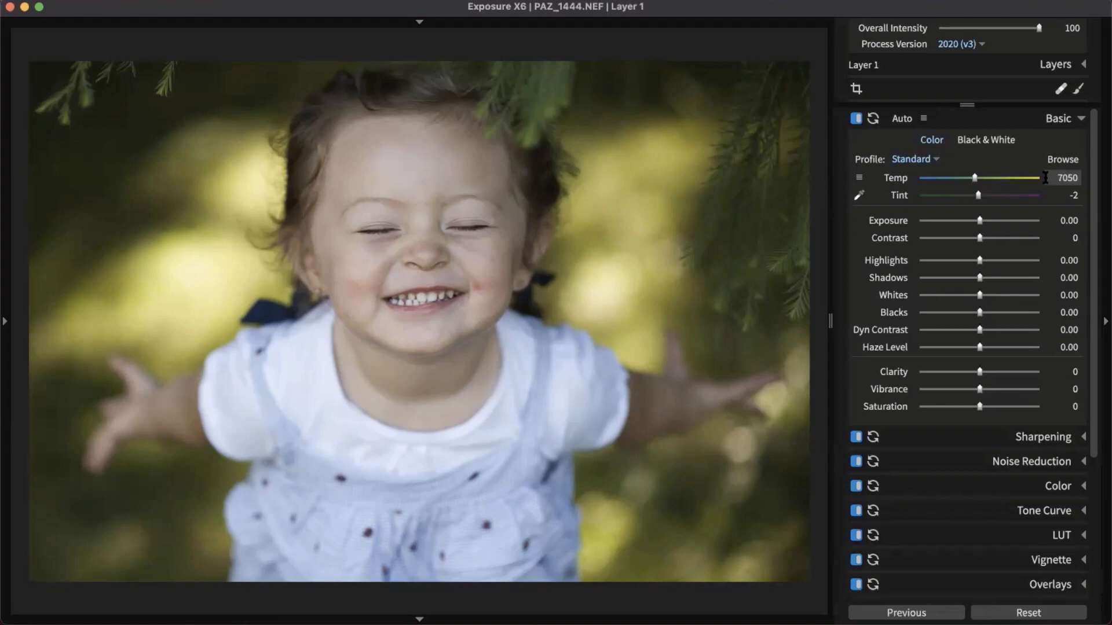
{"action": "left_click", "coordinate": [1059, 178]}
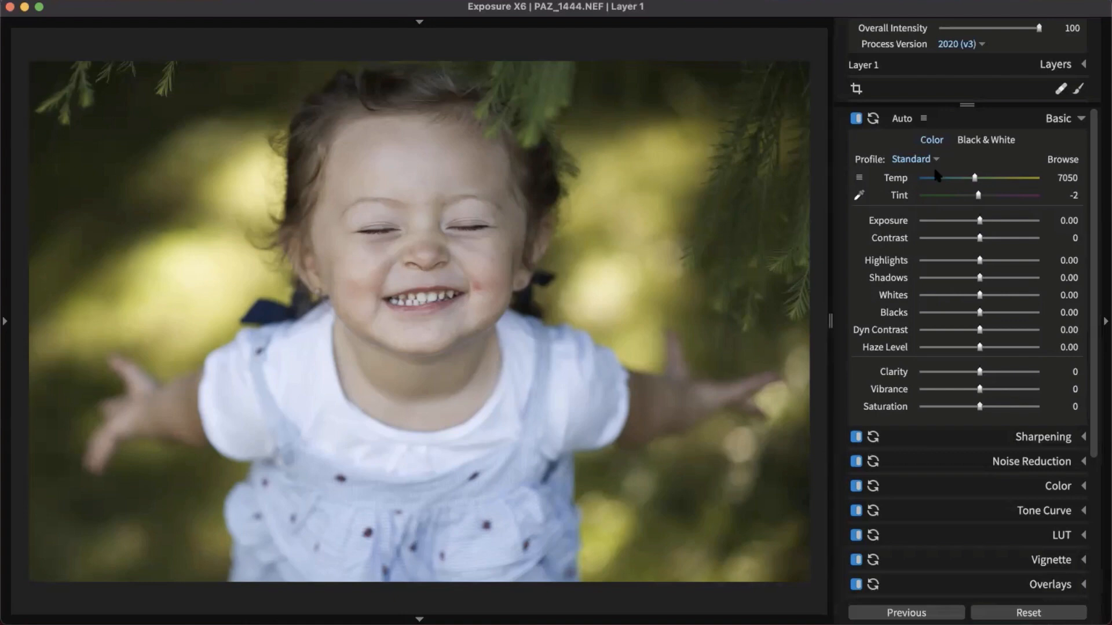
{"action": "left_click", "coordinate": [906, 119]}
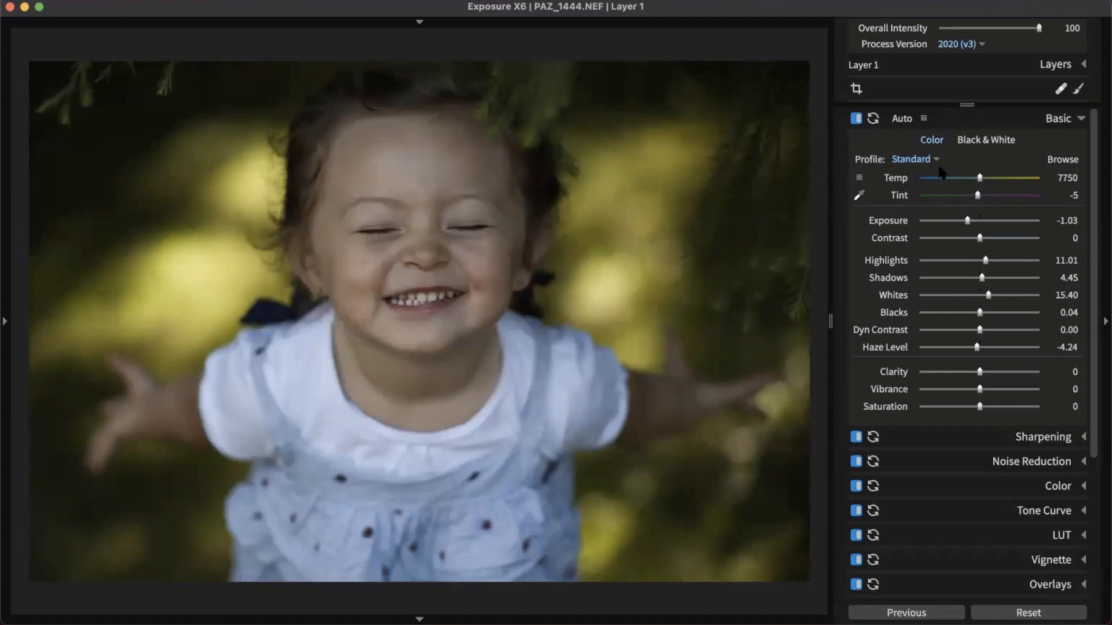
{"action": "left_click", "coordinate": [924, 119]}
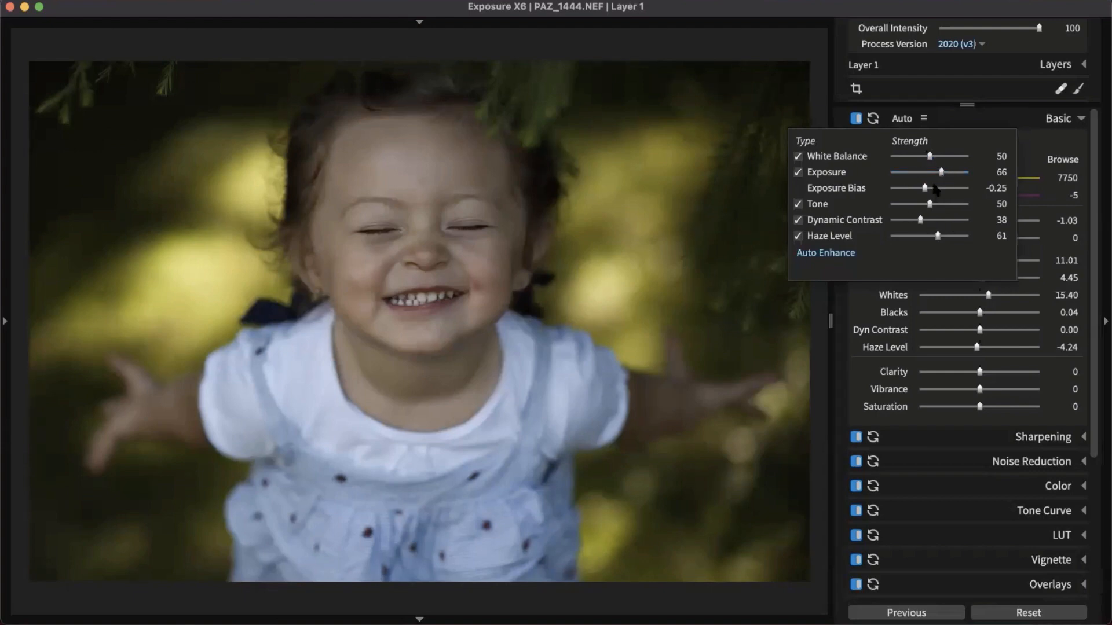
{"action": "left_click_drag", "start_coordinate": [938, 189], "coordinate": [944, 192]}
{"action": "left_click", "coordinate": [834, 253]}
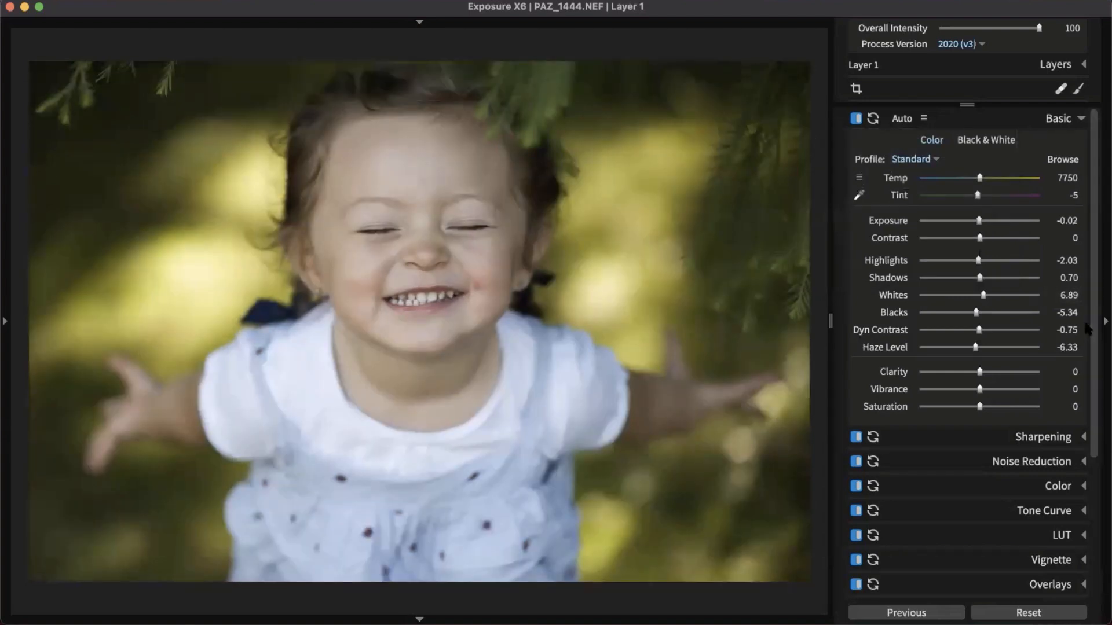
Show the layer list and the presets browser, collapsing the folder list and histogram to give the presets more room.
{"action": "left_click", "coordinate": [1054, 64]}
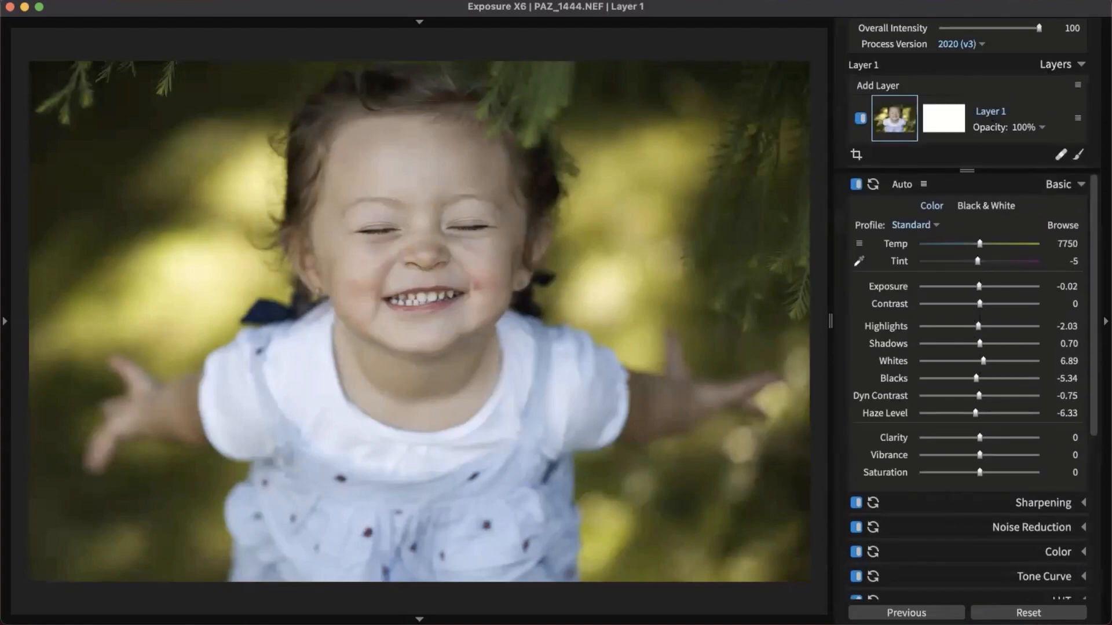
{"action": "left_click", "coordinate": [5, 320]}
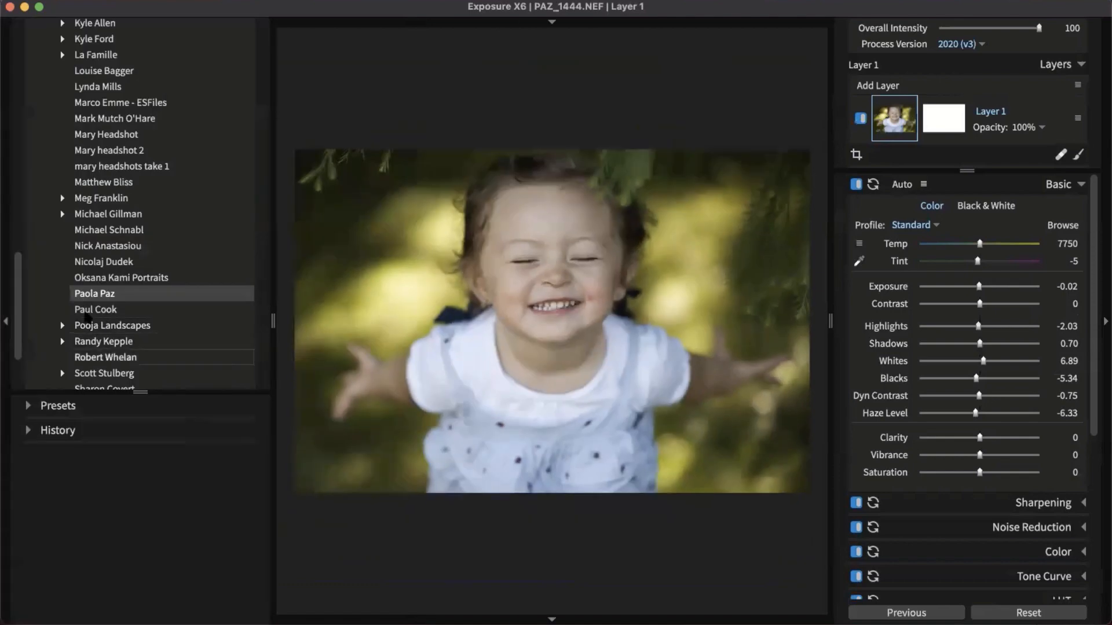
{"action": "left_click", "coordinate": [58, 406]}
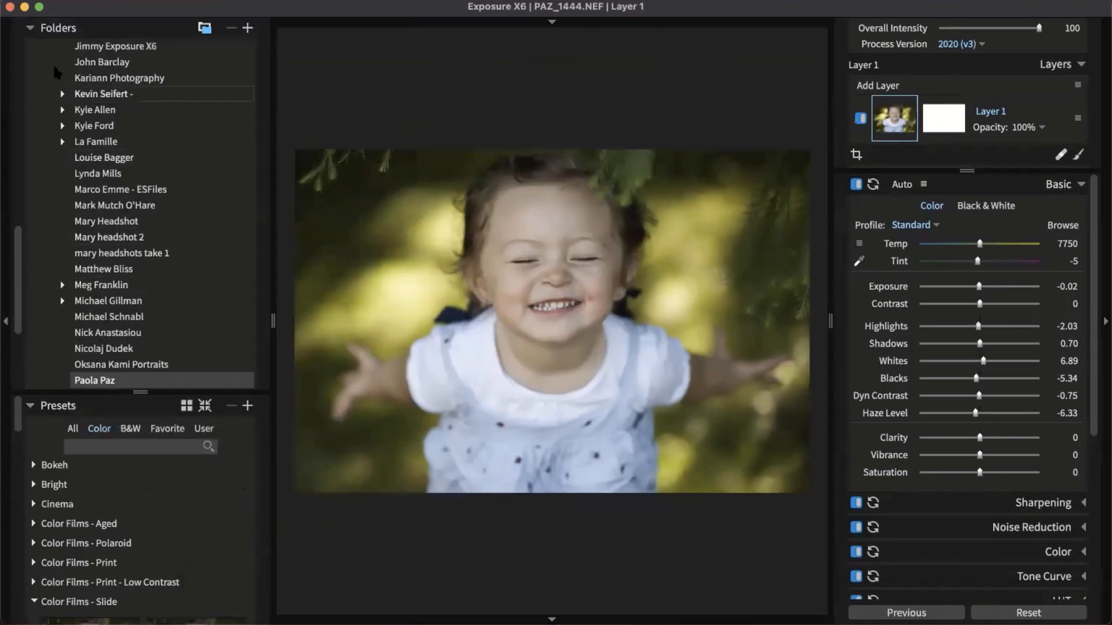
{"action": "left_click", "coordinate": [32, 29]}
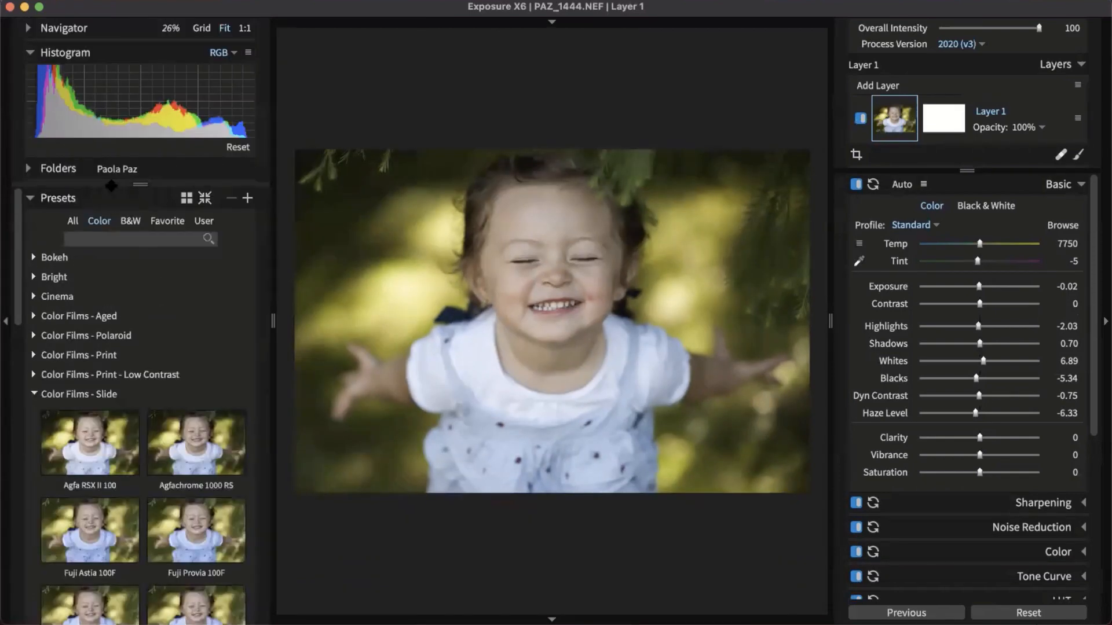
{"action": "left_click", "coordinate": [47, 396]}
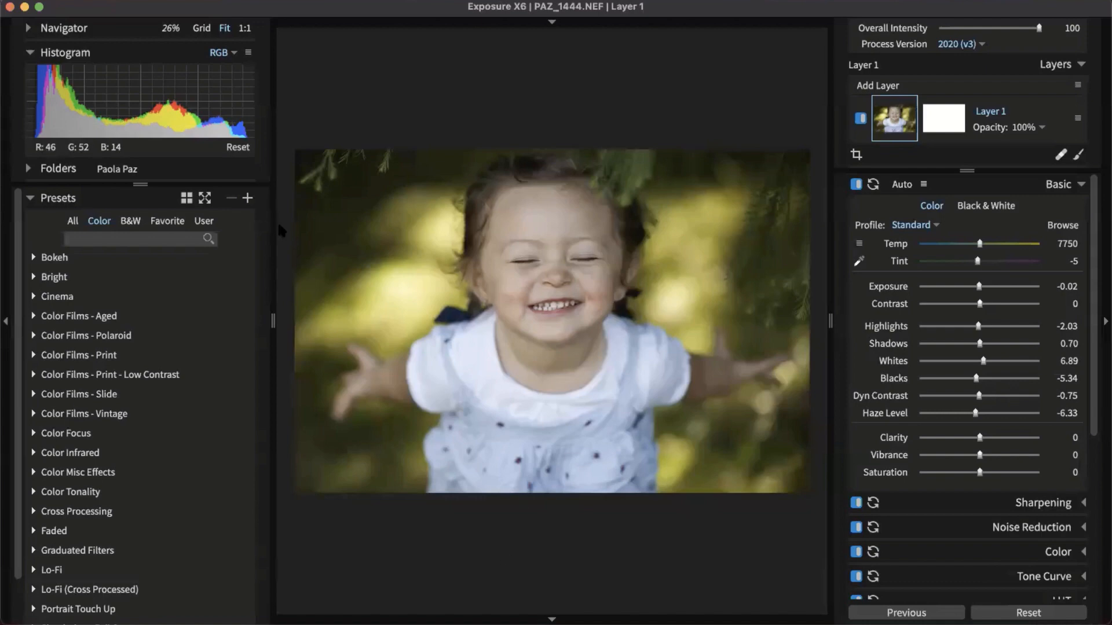
{"action": "left_click_drag", "start_coordinate": [240, 184], "coordinate": [240, 97]}
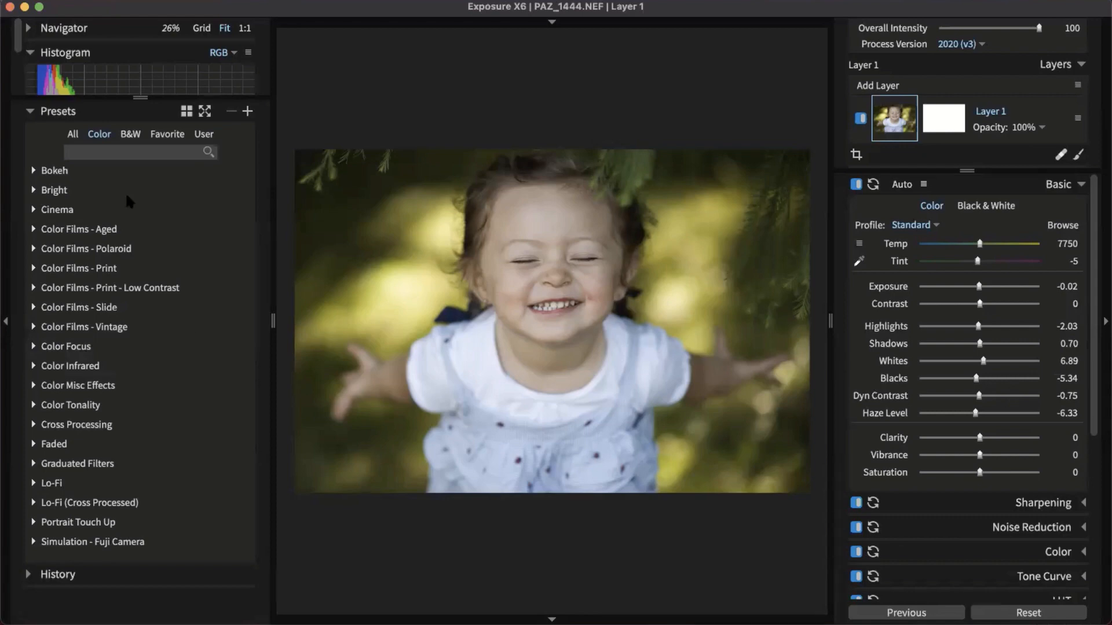
{"action": "left_click", "coordinate": [36, 53]}
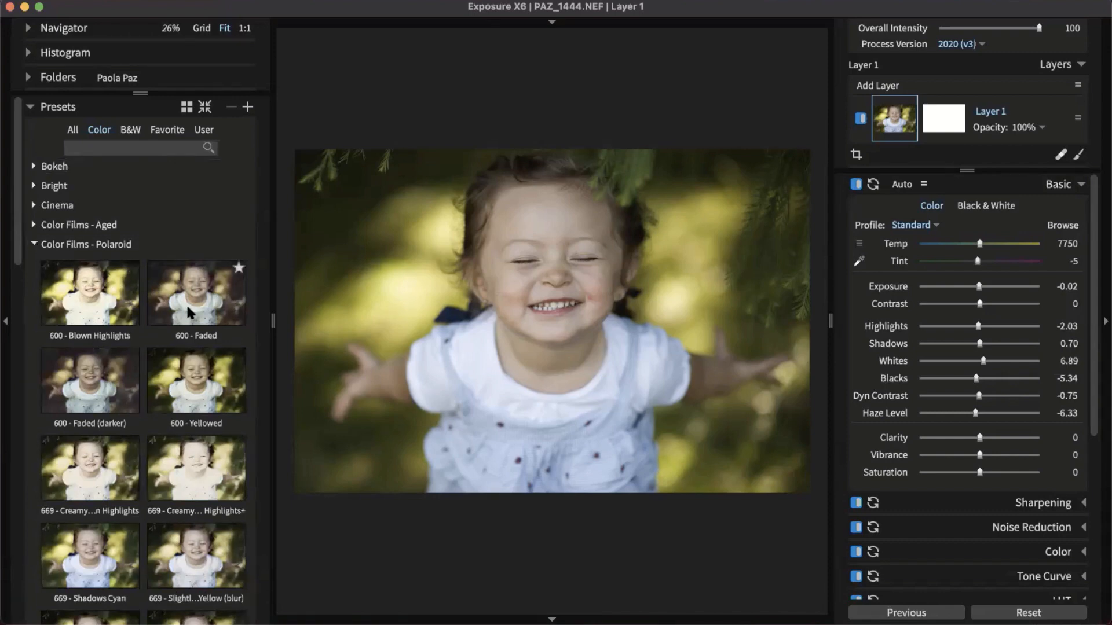
Add a second layer and give it the Fuji Neopan 100 Acros preset from the B&W Films category.
{"action": "left_click", "coordinate": [122, 245]}
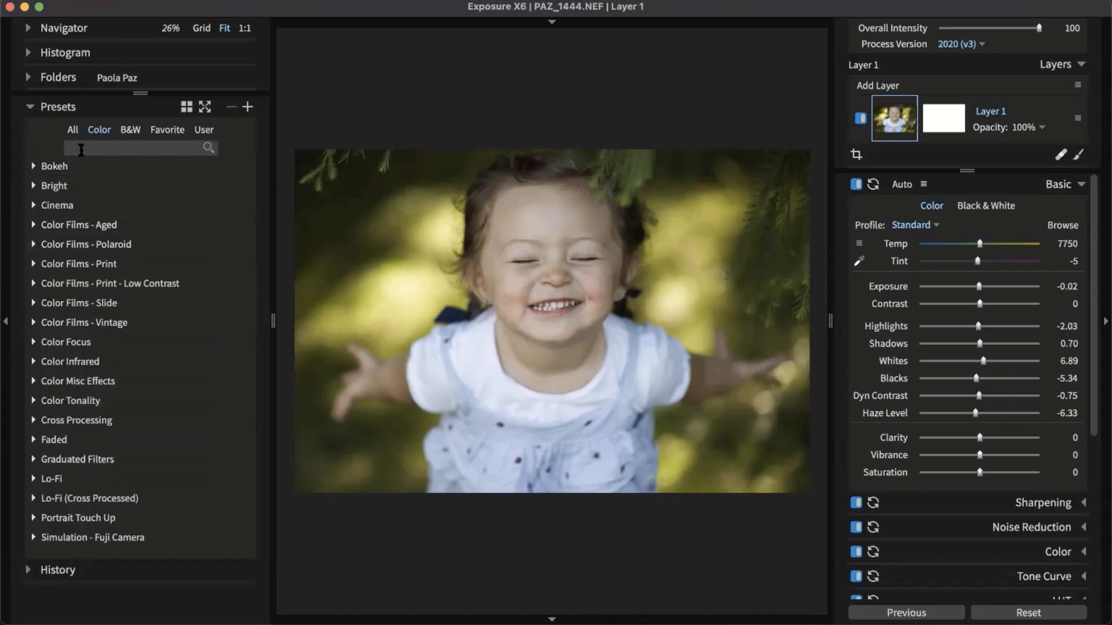
{"action": "left_click", "coordinate": [72, 130]}
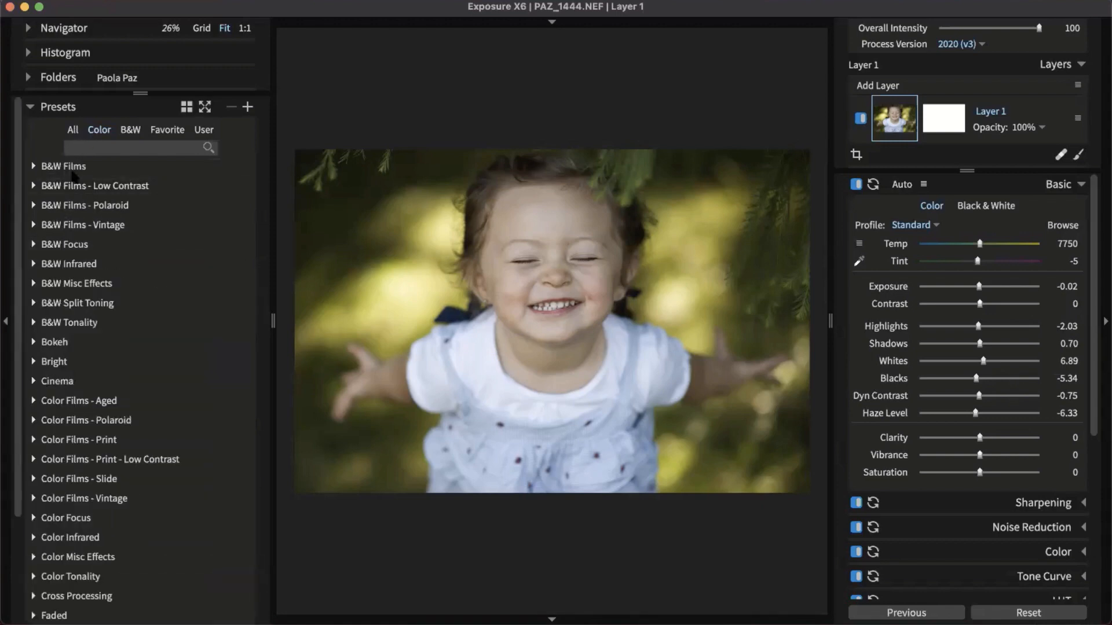
{"action": "left_click", "coordinate": [63, 166]}
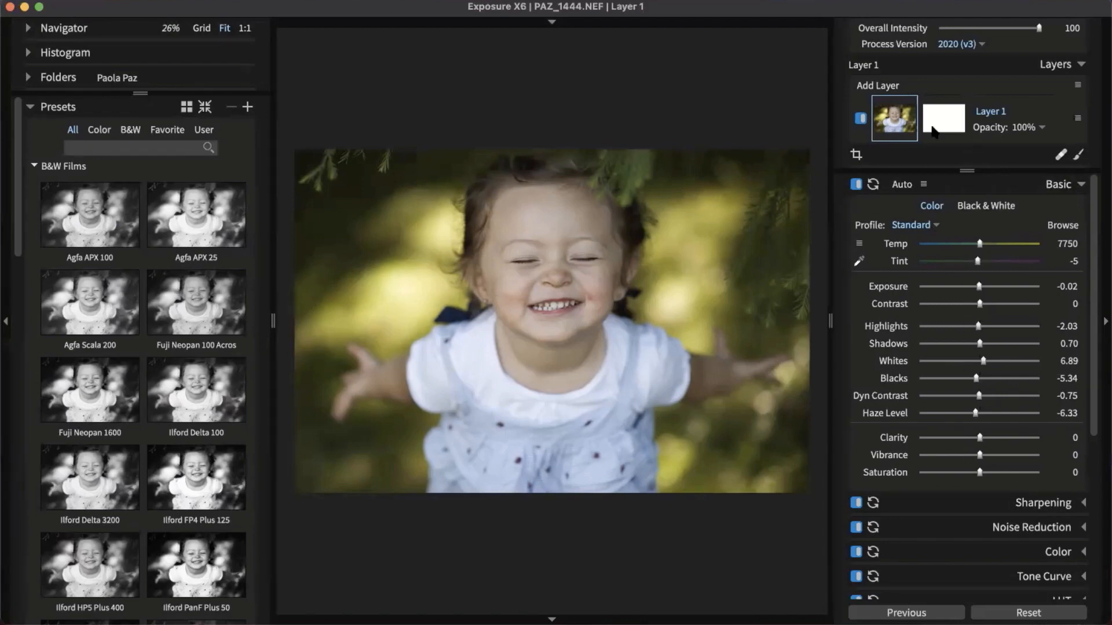
{"action": "left_click", "coordinate": [897, 88]}
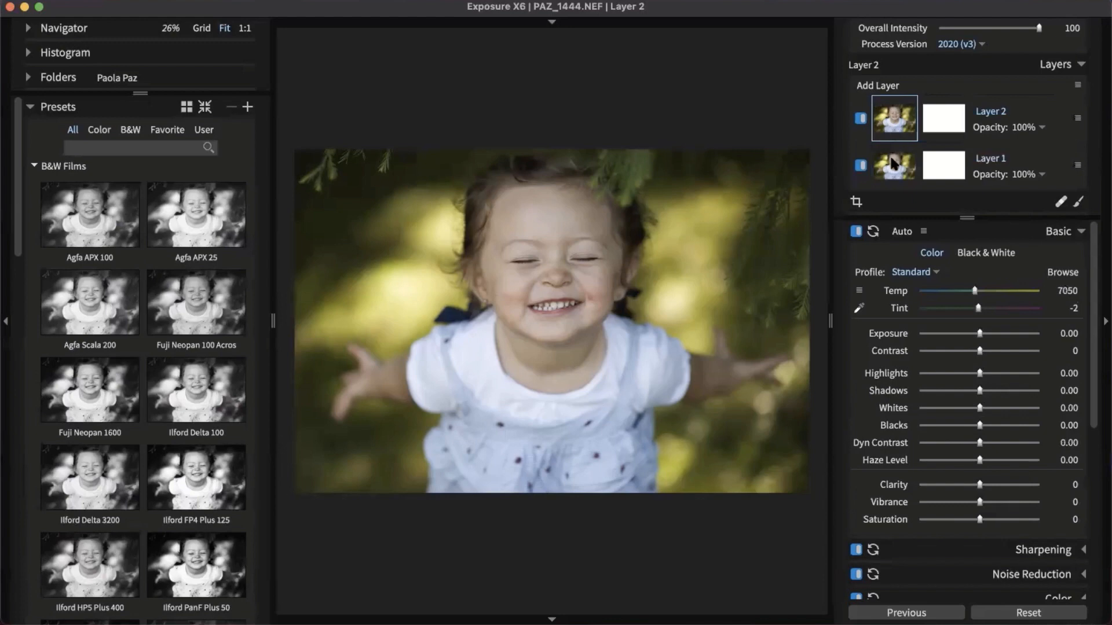
{"action": "left_click", "coordinate": [184, 313]}
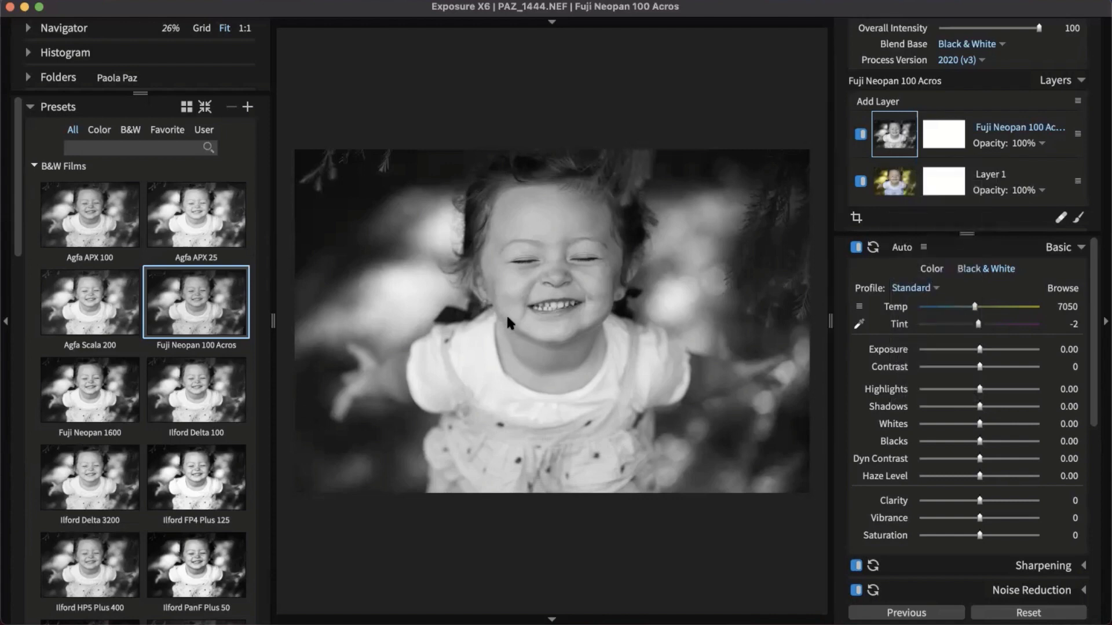
Create another layer from the Ilford PanF Plus 50 preset in B&W Films.
{"action": "left_click", "coordinate": [68, 166]}
{"action": "left_click", "coordinate": [68, 167]}
{"action": "scroll", "coordinate": [100, 288], "scroll_direction": "down", "scroll_amount": 3}
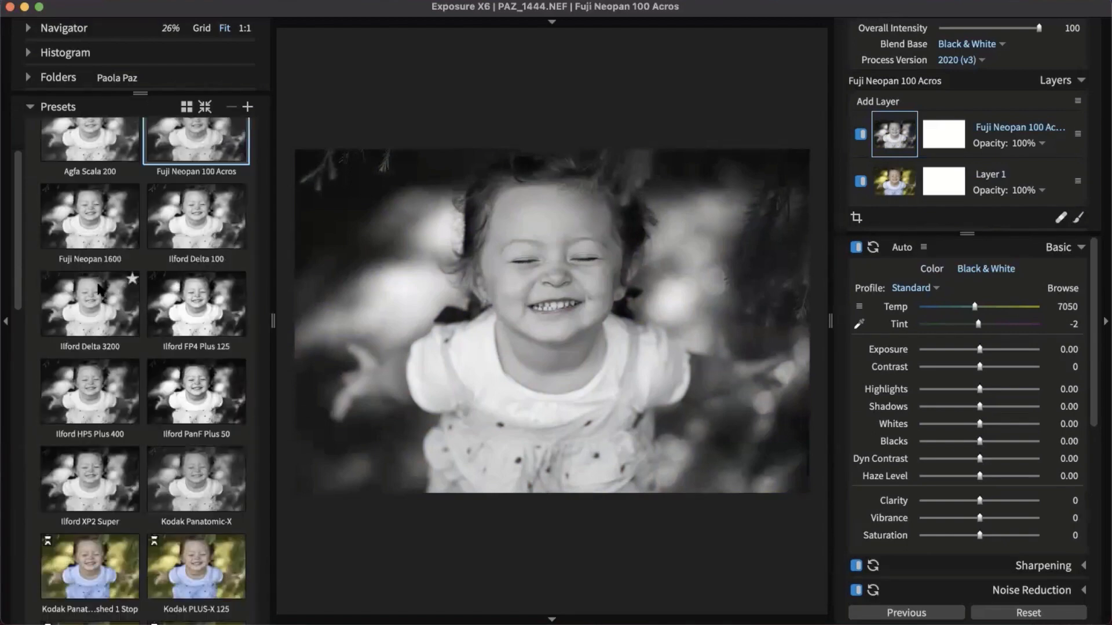
{"action": "right_click", "coordinate": [173, 395]}
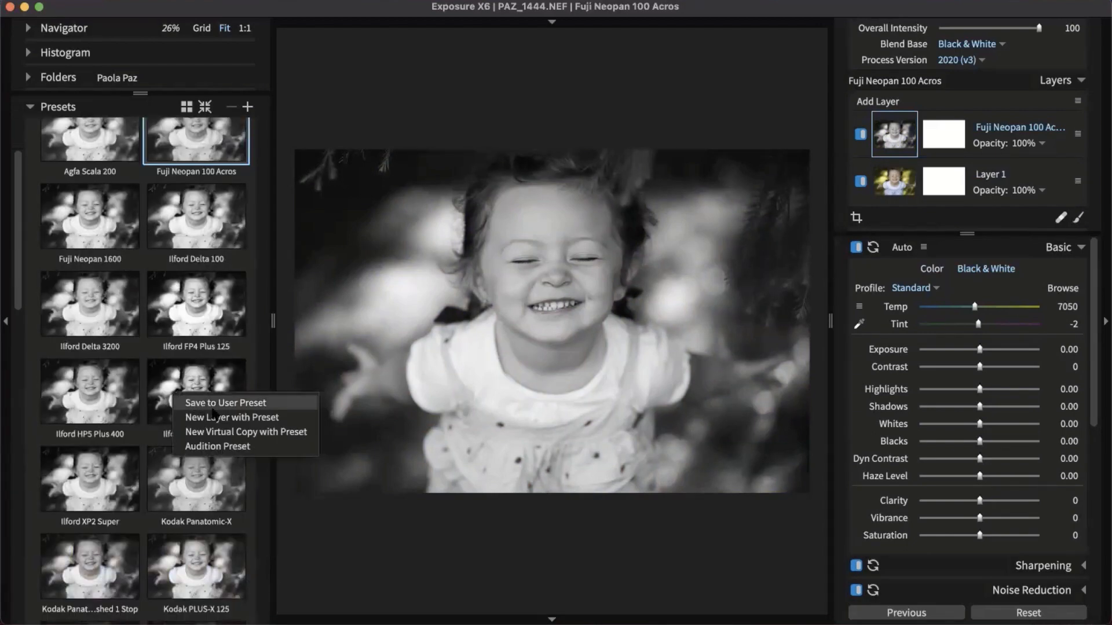
{"action": "left_click", "coordinate": [217, 417]}
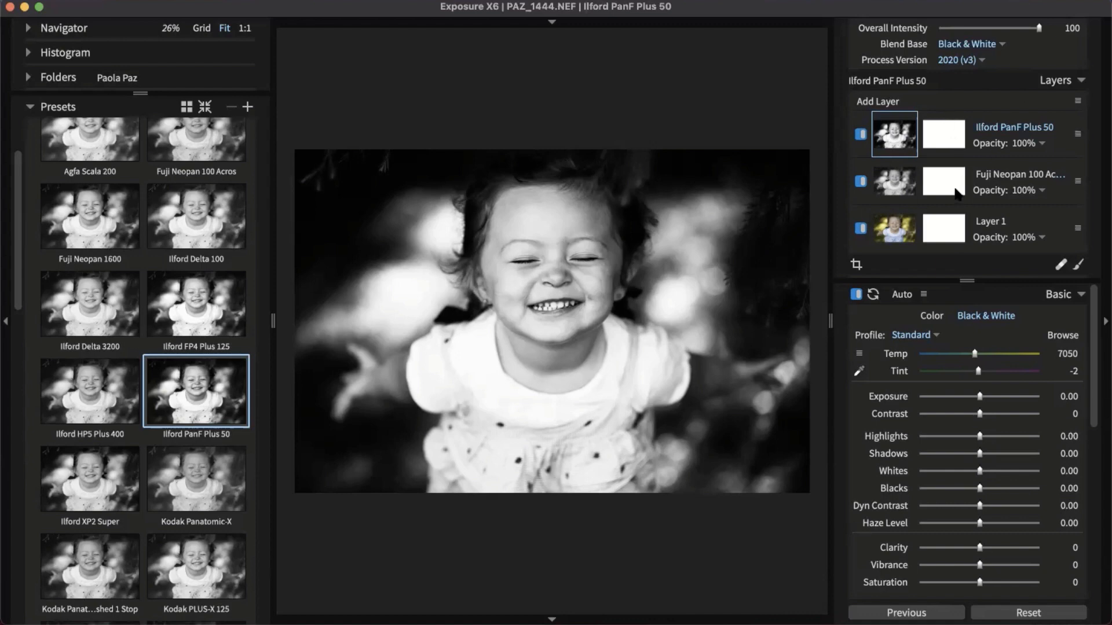
Reduce the opacity of the Ilford PanF Plus 50 layer to 37% and dismiss the Blend Base notice.
{"action": "mouse_move", "coordinate": [956, 193]}
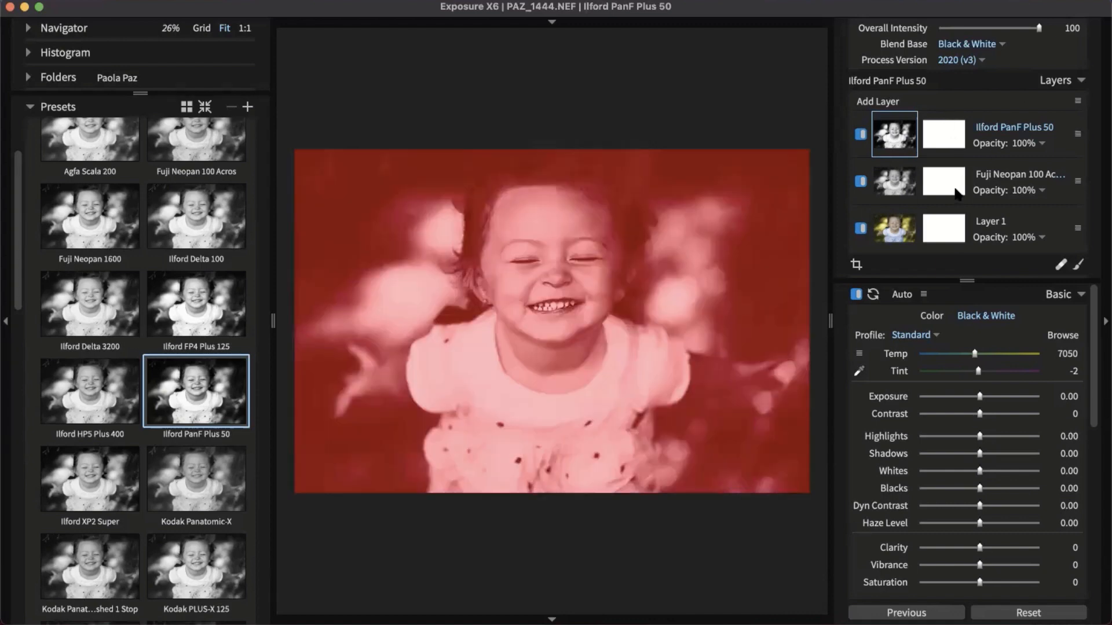
{"action": "left_click", "coordinate": [1030, 149]}
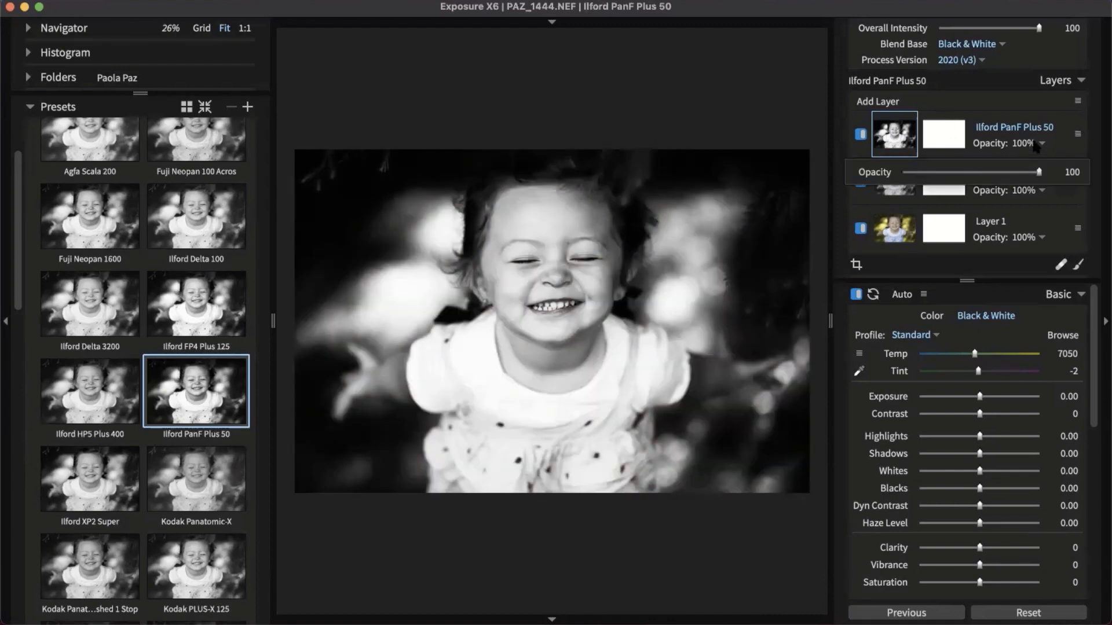
{"action": "left_click_drag", "start_coordinate": [1040, 172], "coordinate": [956, 172]}
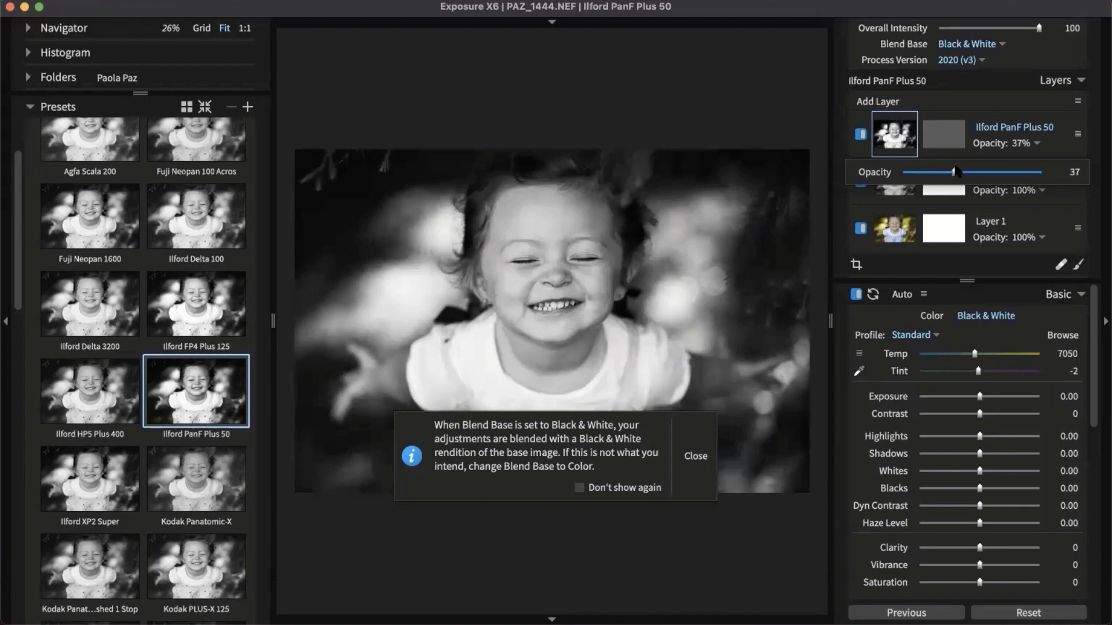
{"action": "left_click", "coordinate": [982, 100]}
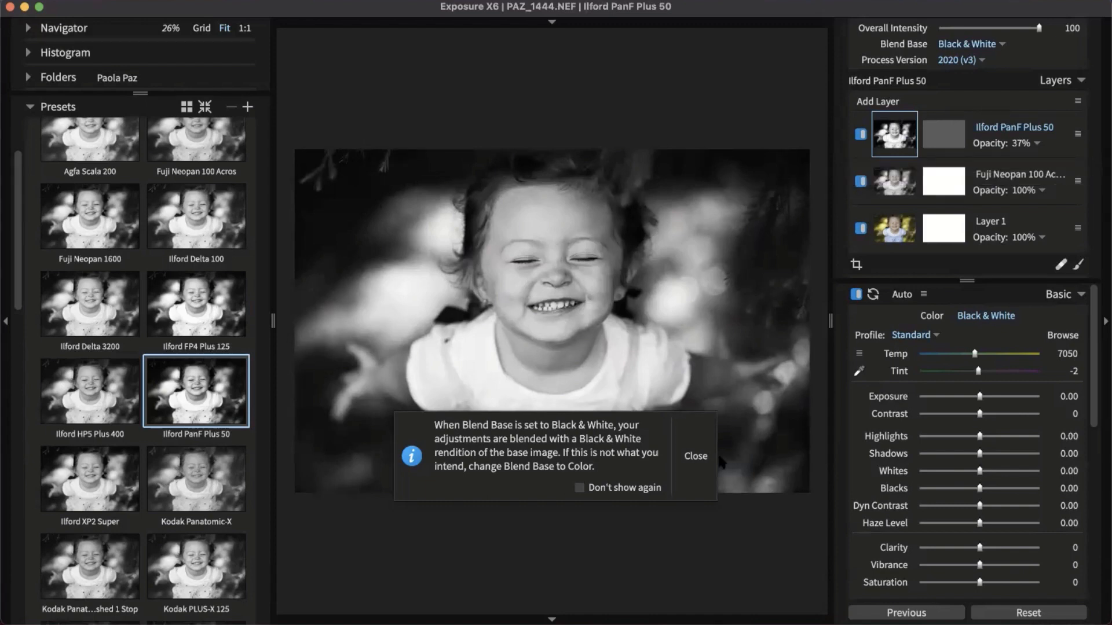
{"action": "left_click", "coordinate": [695, 457]}
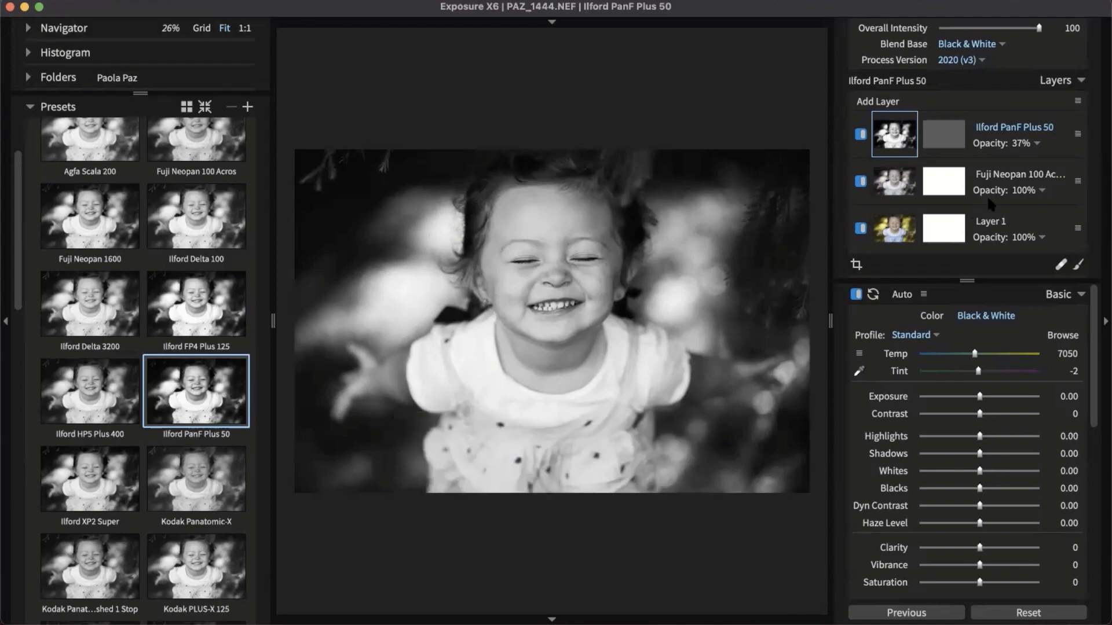
Delete the Ilford PanF Plus 50 layer while keeping PAZ_1444.NEF out of the Trash.
{"action": "key", "text": "super+BackSpace"}
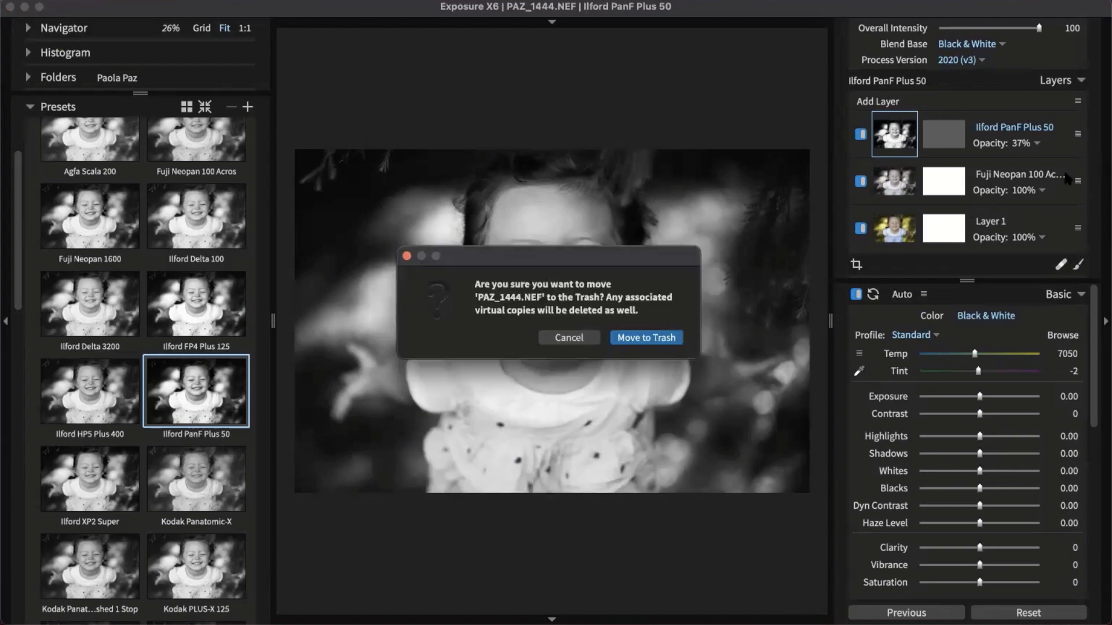
{"action": "left_click", "coordinate": [568, 335]}
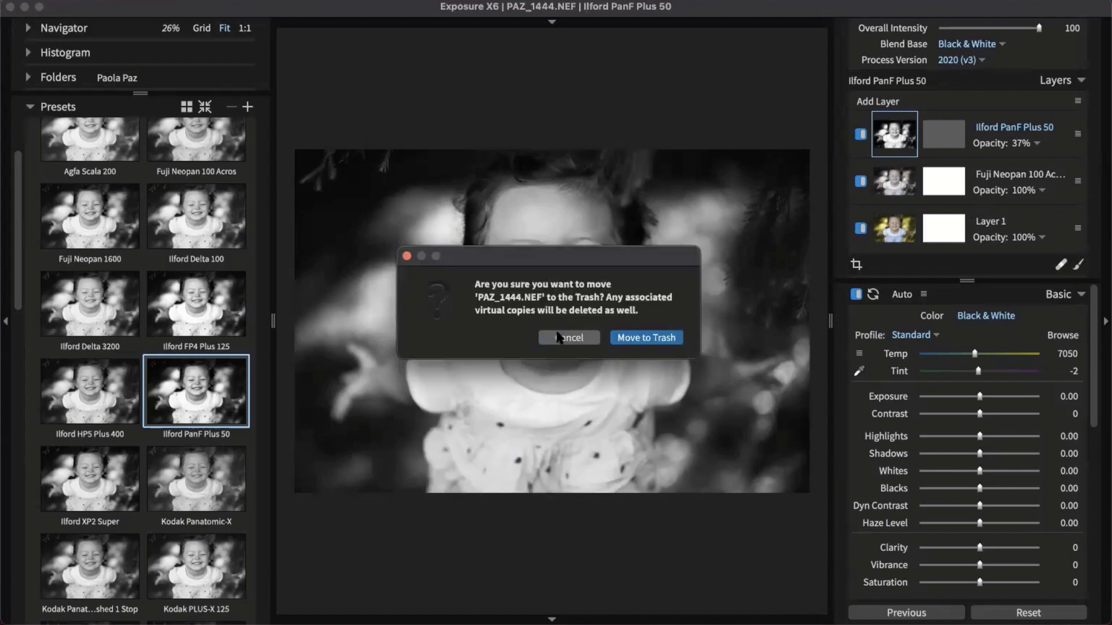
{"action": "right_click", "coordinate": [1055, 123]}
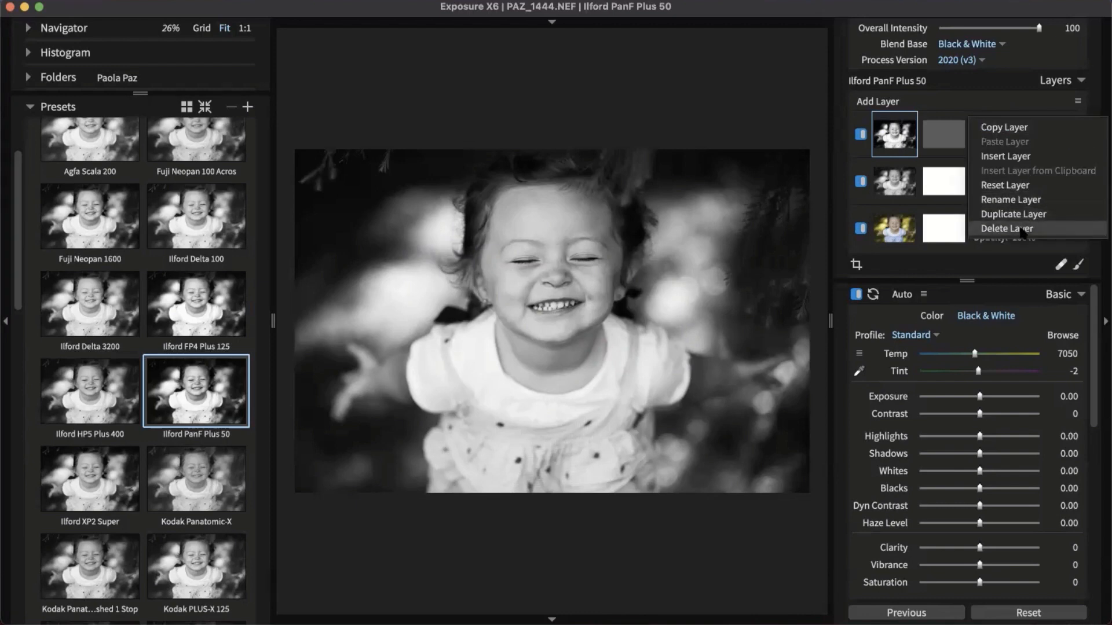
{"action": "left_click", "coordinate": [1022, 228]}
Delete the Fuji Neopan 100 Acros layer and create a new layer with the Fuji Pro 160S preset from Color Films - Print.
{"action": "right_click", "coordinate": [1058, 141]}
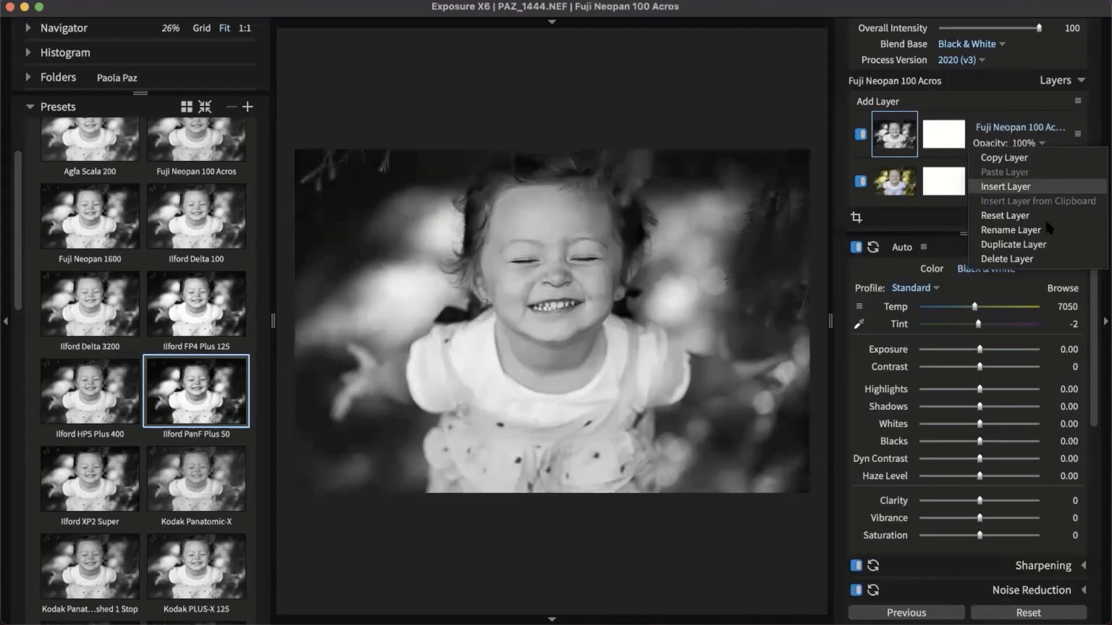
{"action": "left_click", "coordinate": [1037, 258]}
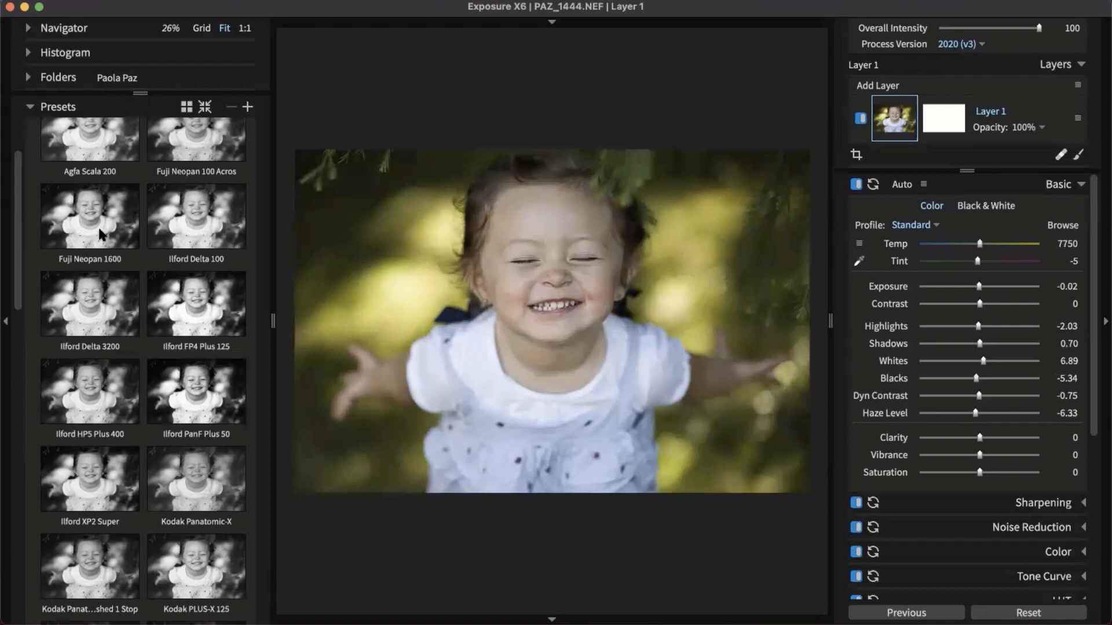
{"action": "scroll", "coordinate": [113, 279], "scroll_direction": "up", "scroll_amount": 4}
{"action": "scroll", "coordinate": [88, 147], "scroll_direction": "down", "scroll_amount": 3}
{"action": "scroll", "coordinate": [97, 162], "scroll_direction": "up", "scroll_amount": 3}
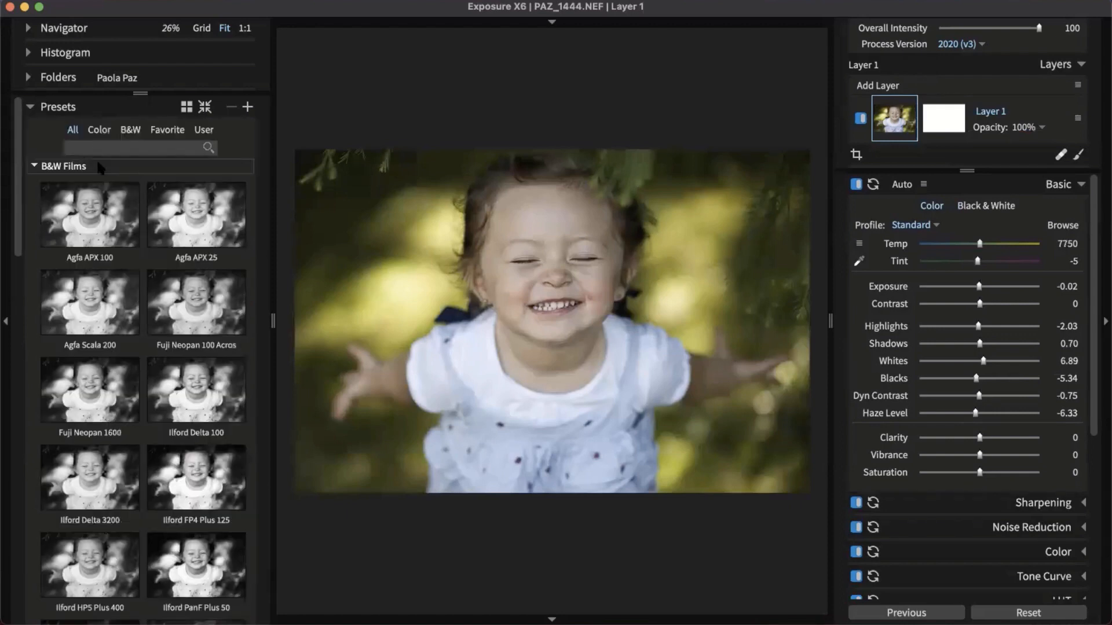
{"action": "left_click", "coordinate": [99, 131]}
{"action": "left_click", "coordinate": [75, 264]}
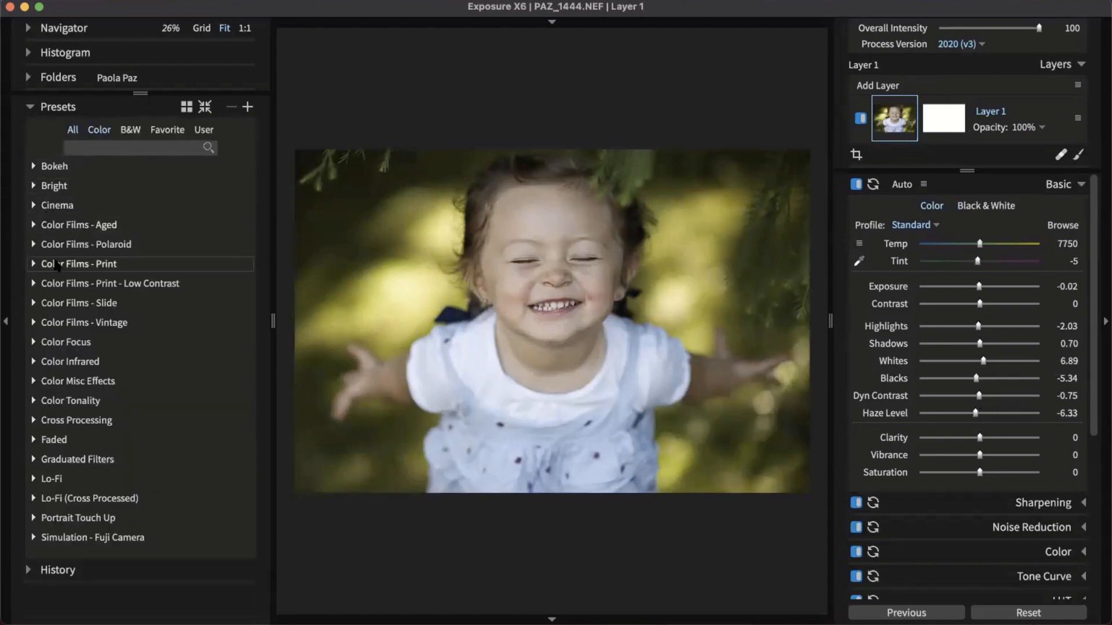
{"action": "right_click", "coordinate": [232, 284]}
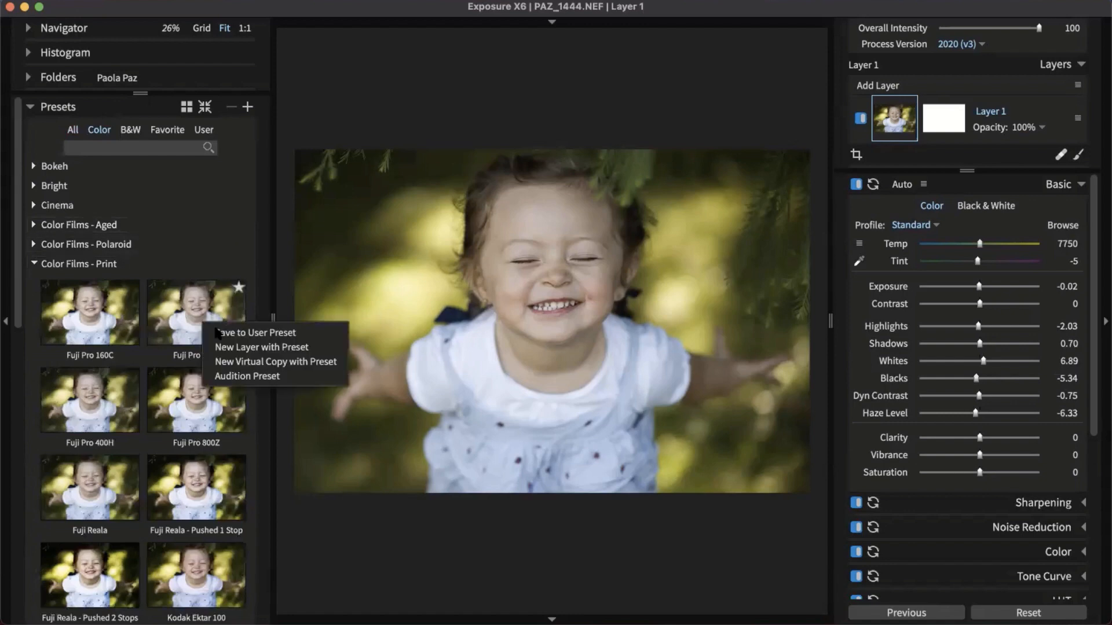
{"action": "left_click", "coordinate": [249, 342]}
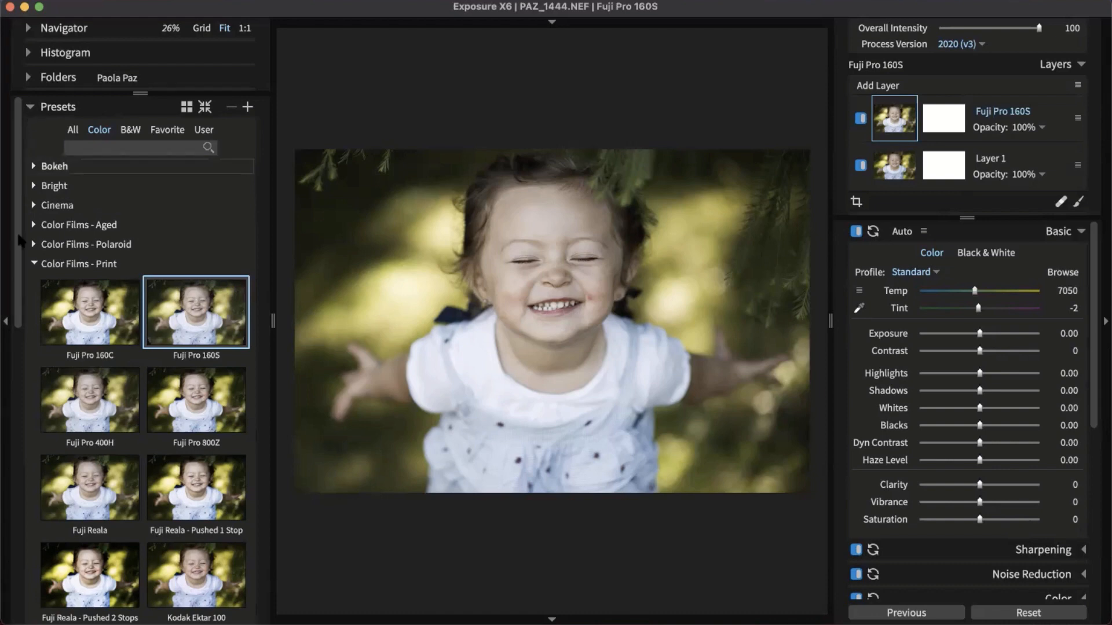
Hide the presets side panel and compare the enlarged portrait with the Fuji Pro 160S layer switched off and on.
{"action": "left_click", "coordinate": [6, 320]}
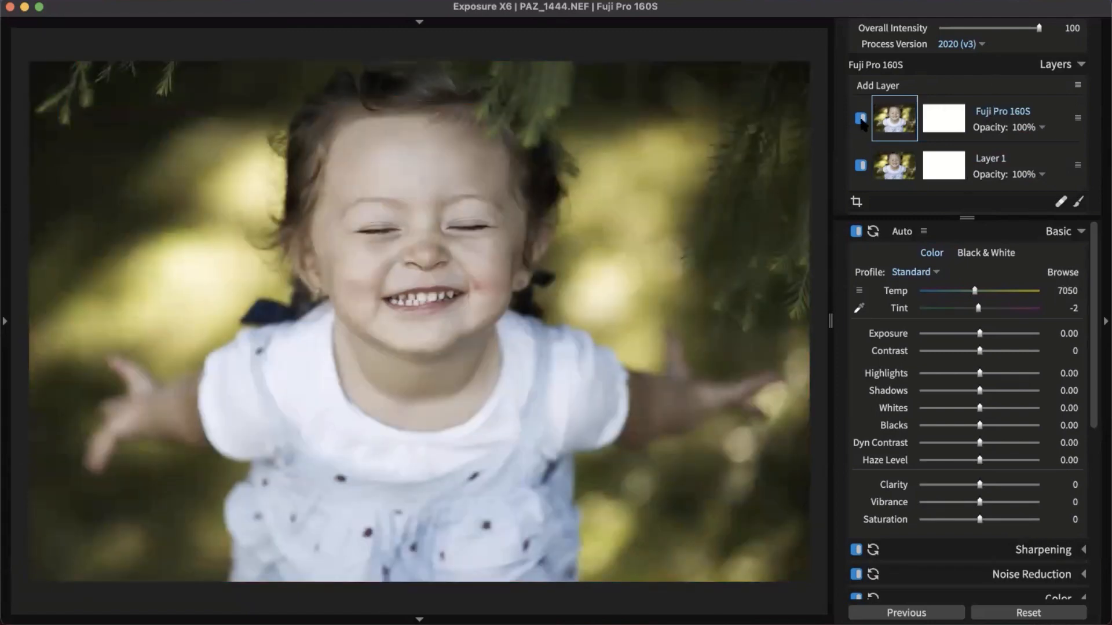
{"action": "left_click", "coordinate": [861, 118]}
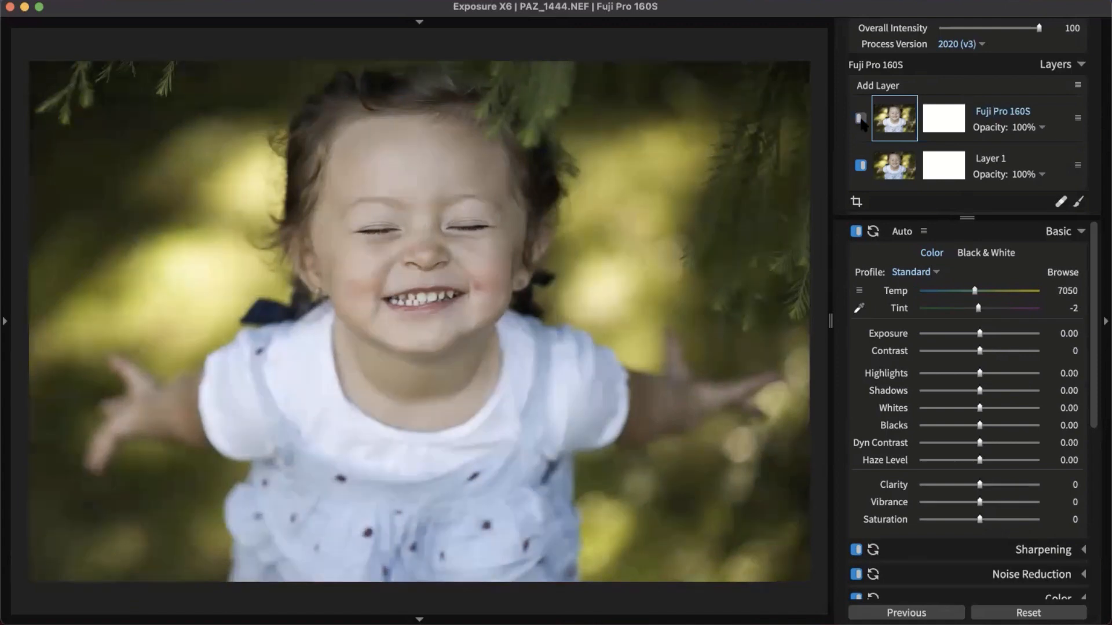
{"action": "left_click", "coordinate": [861, 119]}
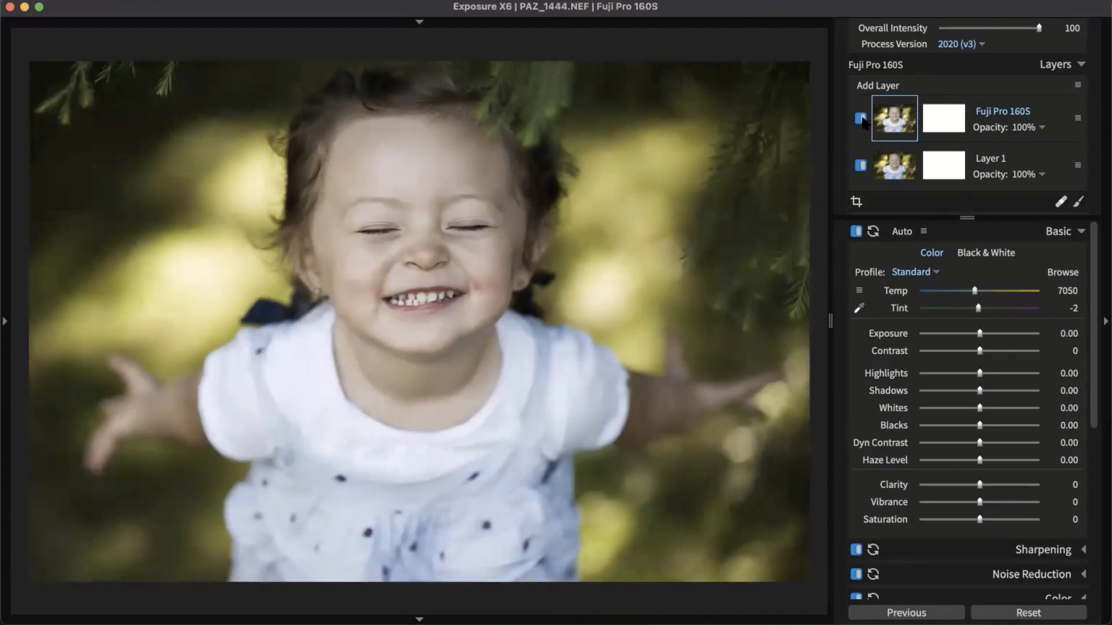
{"action": "left_click", "coordinate": [862, 119]}
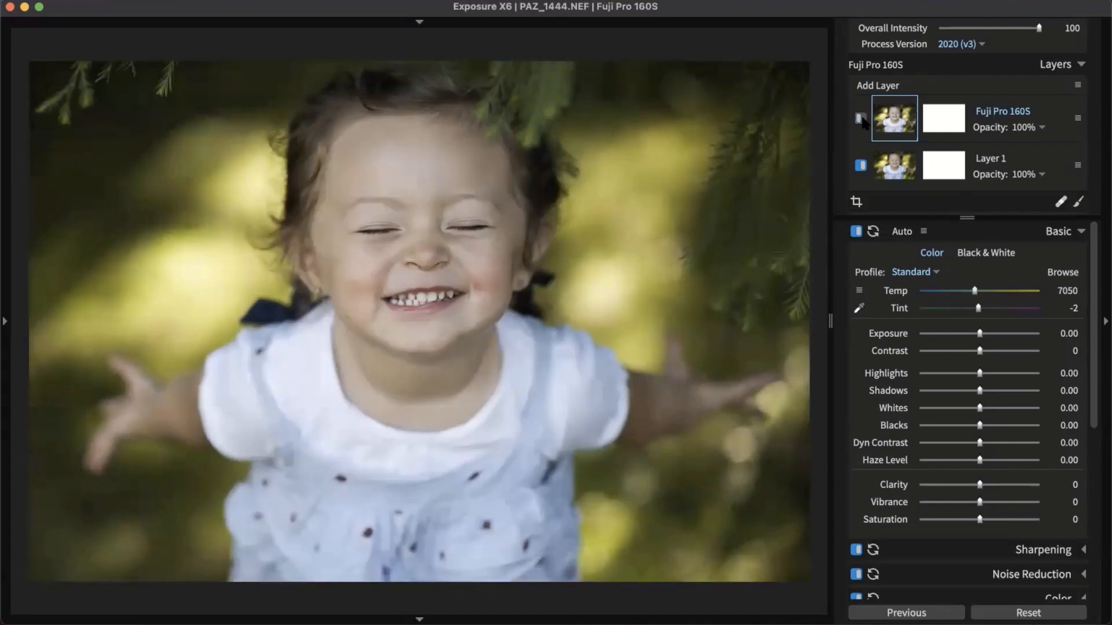
{"action": "left_click", "coordinate": [861, 119]}
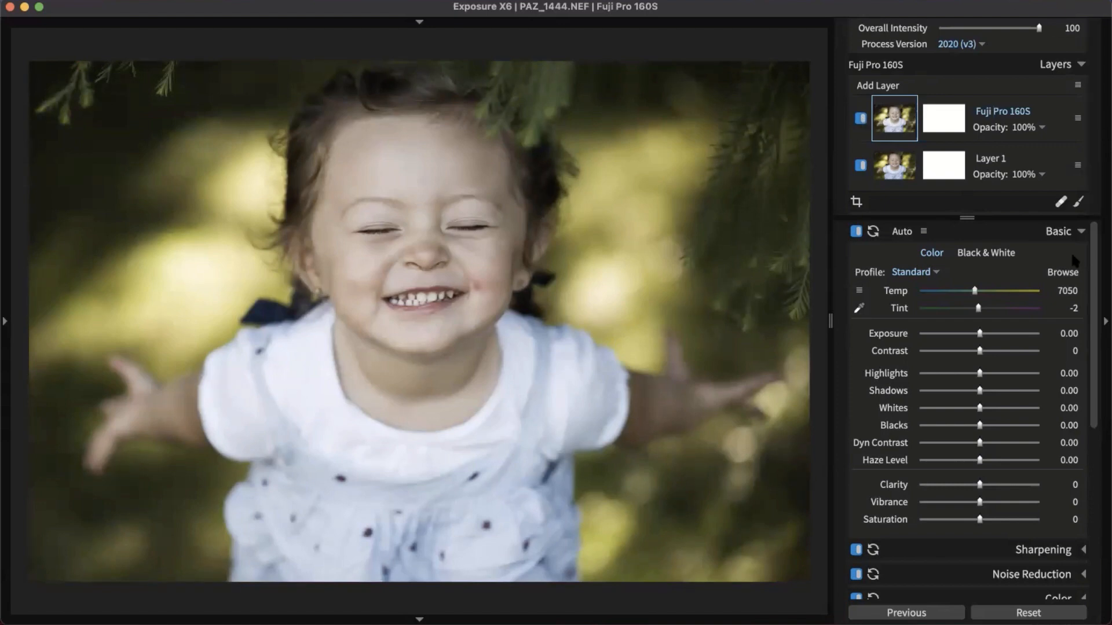
Set the Heal brush feather to 47 and heal the red blemish on the girl's cheek on the Fuji Pro 160S layer.
{"action": "scroll", "coordinate": [1069, 246], "scroll_direction": "down", "scroll_amount": 3}
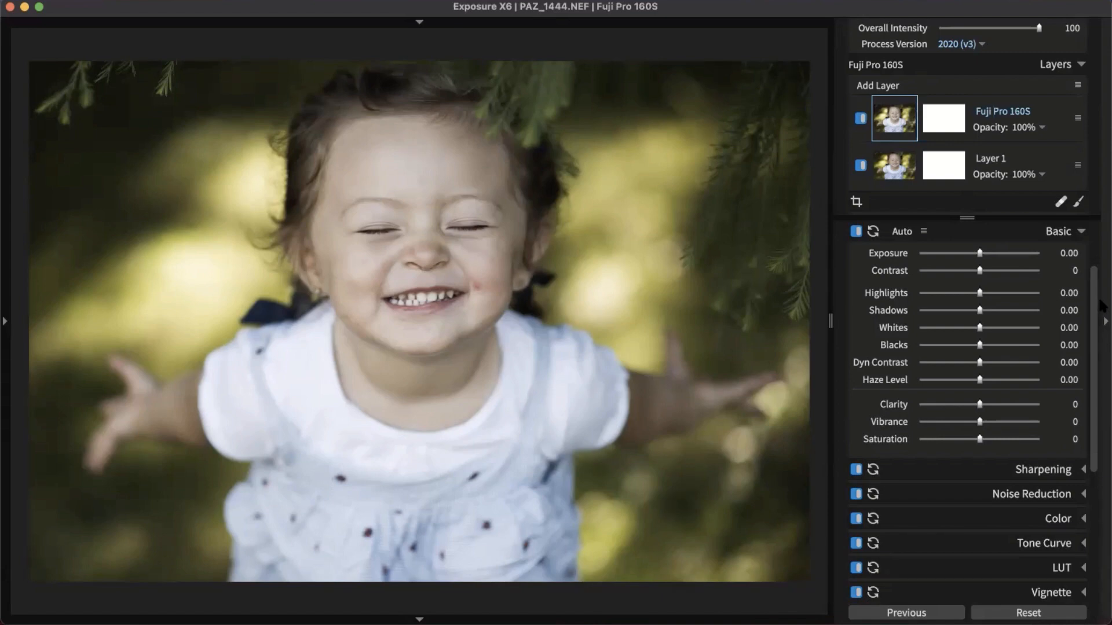
{"action": "left_click", "coordinate": [1062, 203]}
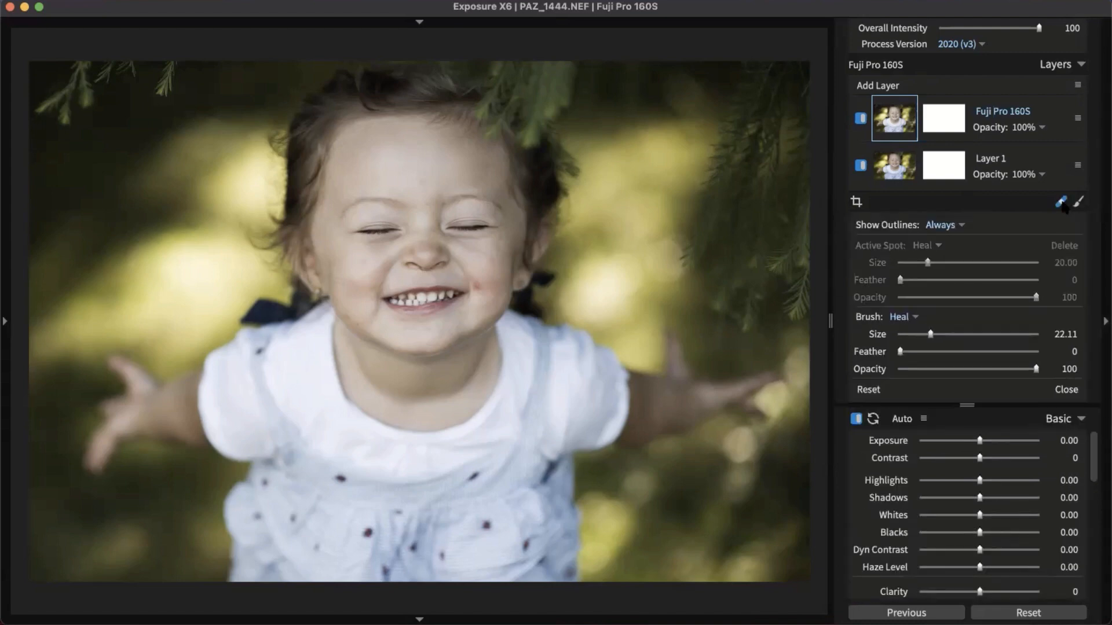
{"action": "scroll", "coordinate": [668, 317], "scroll_direction": "up", "scroll_amount": 9}
{"action": "scroll", "coordinate": [667, 318], "scroll_direction": "up", "scroll_amount": 12}
{"action": "left_click_drag", "start_coordinate": [901, 352], "coordinate": [963, 352]}
{"action": "scroll", "coordinate": [480, 283], "scroll_direction": "down", "scroll_amount": 9}
{"action": "scroll", "coordinate": [480, 283], "scroll_direction": "down", "scroll_amount": 12}
{"action": "left_click", "coordinate": [479, 280]}
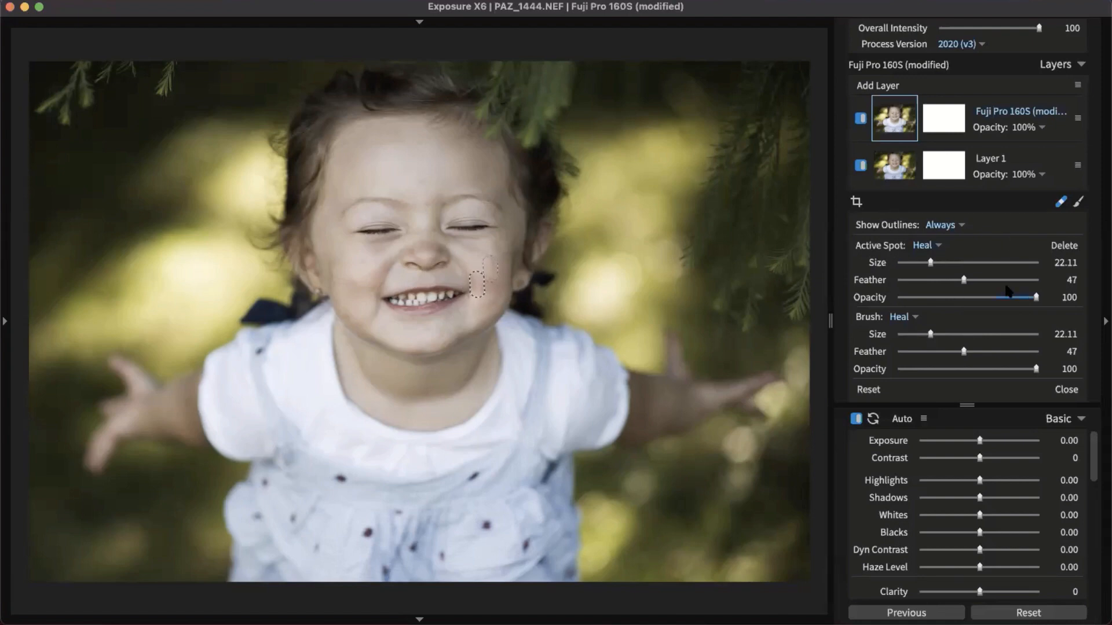
Adjust the cheek heal spot to feather 55, size 29.47 and opacity 100, and close the healing tool.
{"action": "left_click_drag", "start_coordinate": [964, 281], "coordinate": [976, 283]}
{"action": "left_click", "coordinate": [939, 263]}
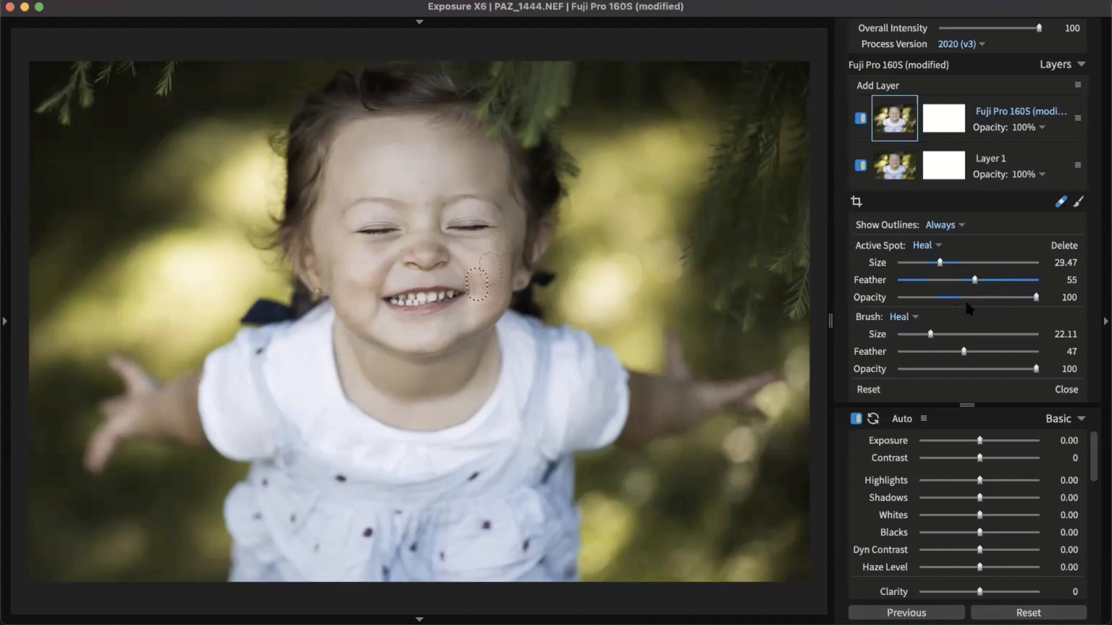
{"action": "mouse_move", "coordinate": [1005, 297]}
{"action": "left_mouse_down"}
{"action": "mouse_move", "coordinate": [994, 298]}
{"action": "mouse_move", "coordinate": [1024, 302]}
{"action": "left_mouse_up"}
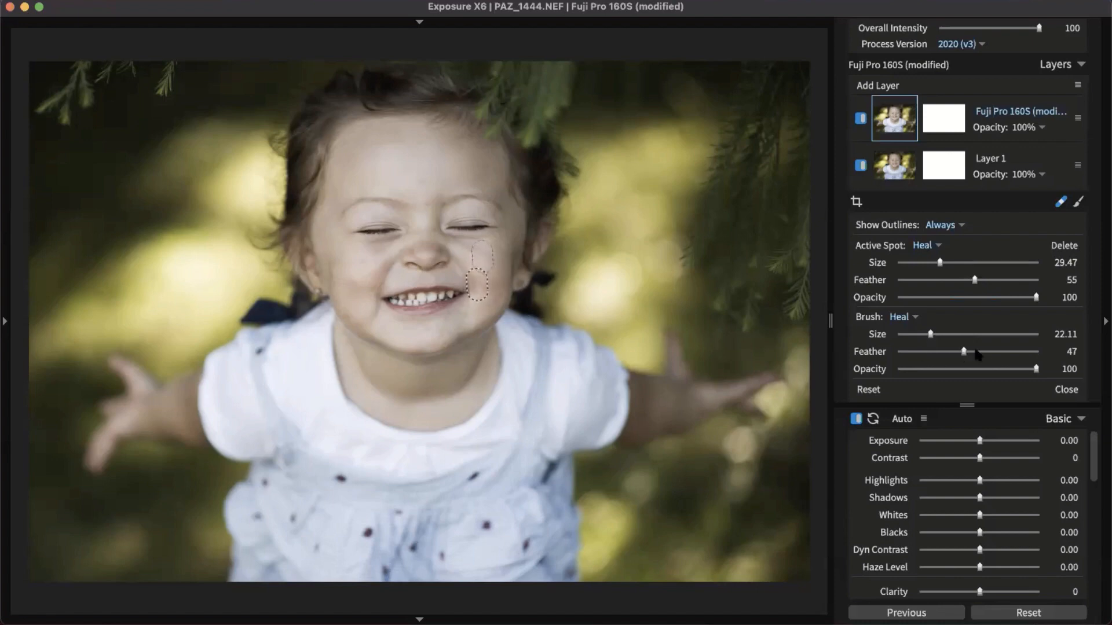
{"action": "left_click", "coordinate": [1027, 297]}
{"action": "left_click", "coordinate": [1060, 202]}
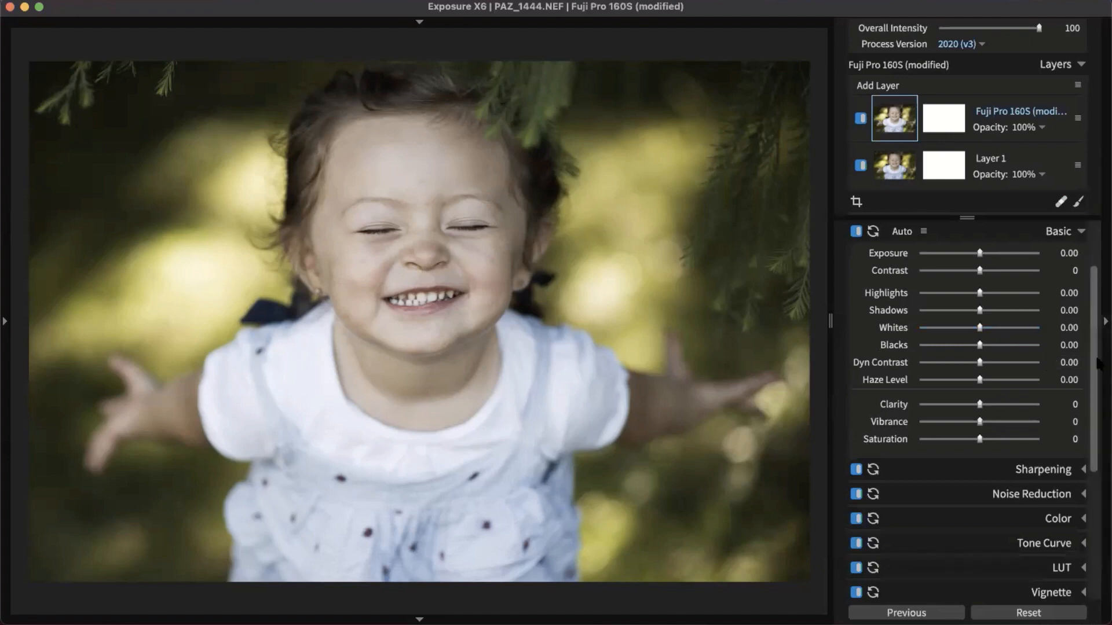
Select Layer 1, collapse its Basic adjustments and shift the Cool/Warm color filter slightly towards warm.
{"action": "scroll", "coordinate": [1094, 329], "scroll_direction": "up", "scroll_amount": 3}
{"action": "scroll", "coordinate": [1094, 328], "scroll_direction": "up", "scroll_amount": 1}
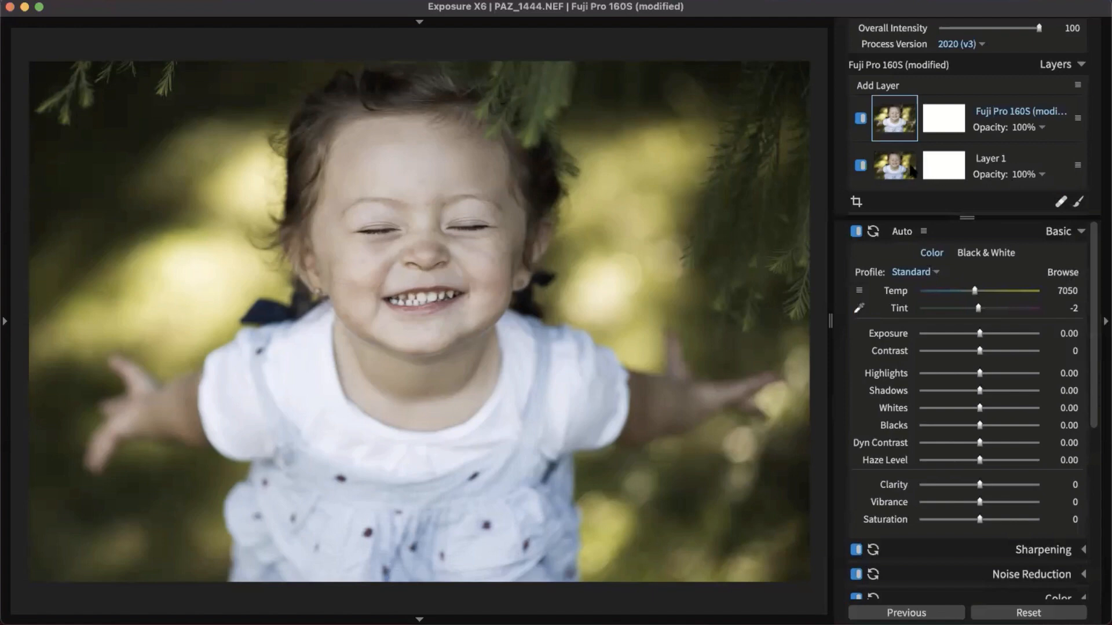
{"action": "mouse_move", "coordinate": [911, 170]}
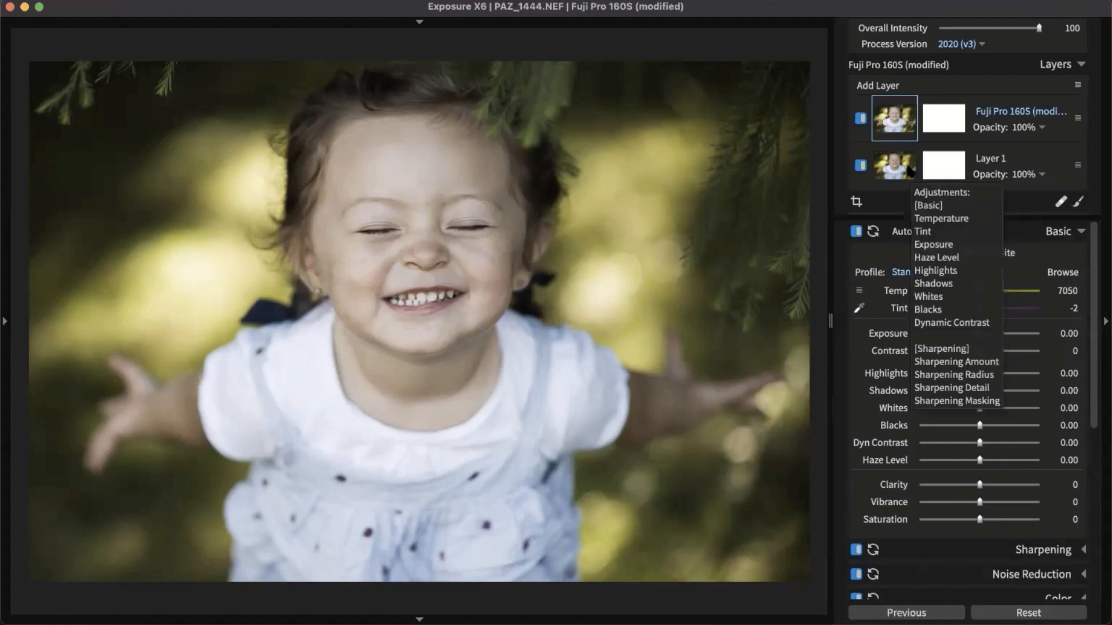
{"action": "left_click", "coordinate": [911, 169]}
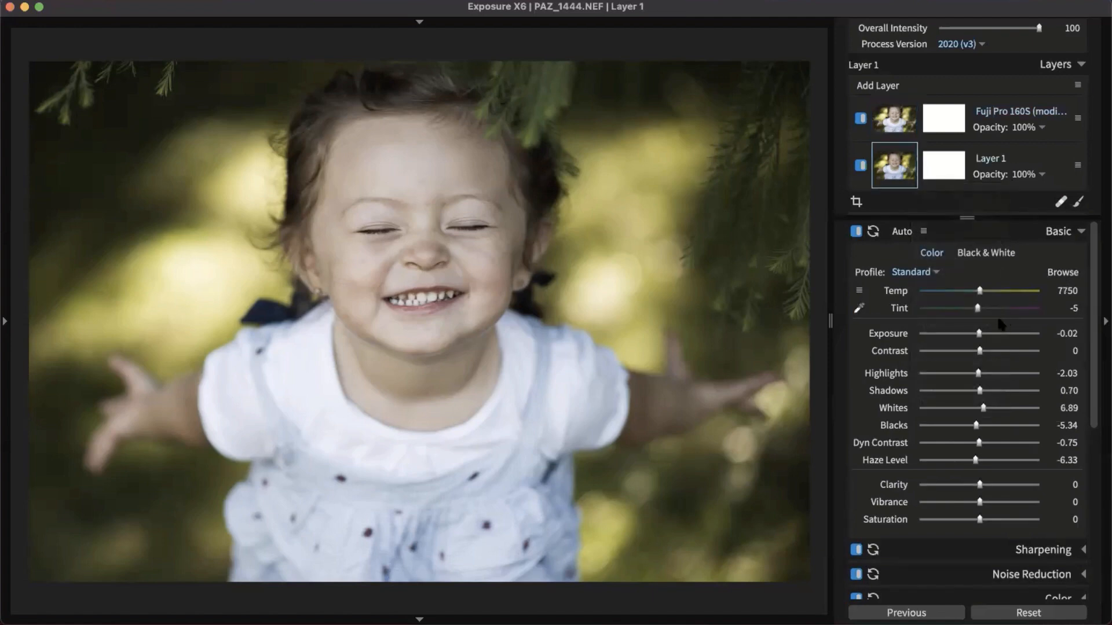
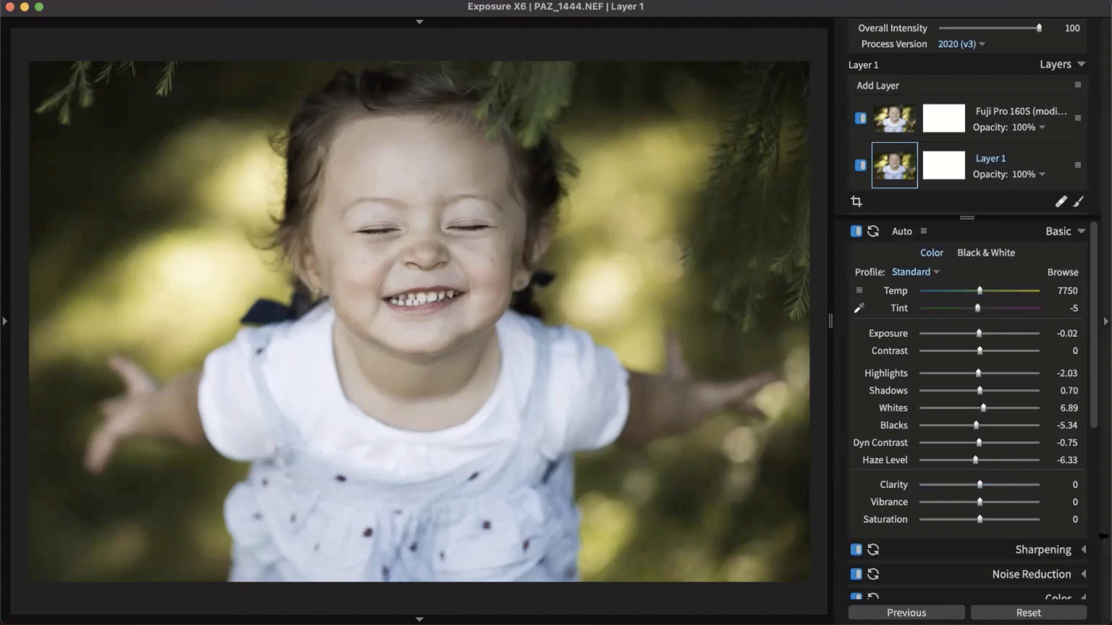
{"action": "left_click", "coordinate": [1071, 232]}
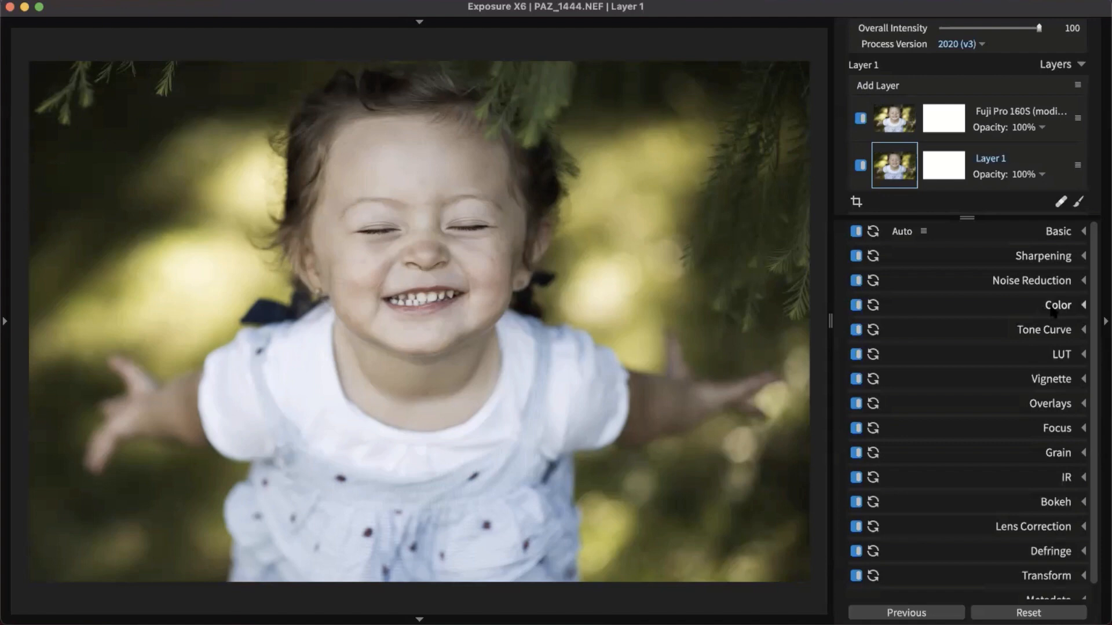
{"action": "left_click", "coordinate": [1053, 311]}
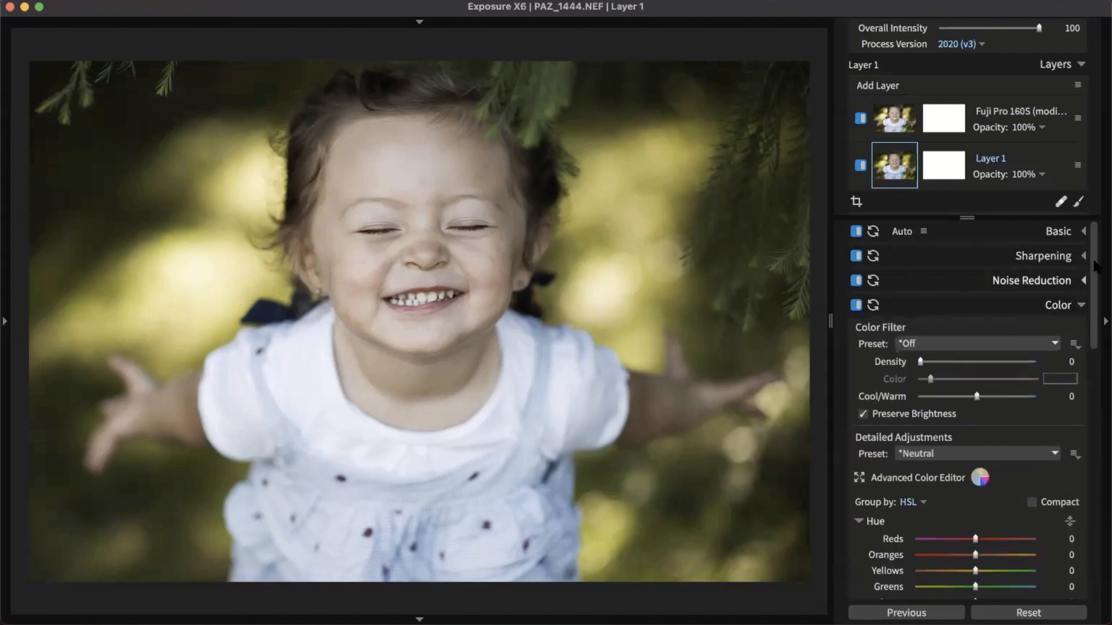
{"action": "left_click_drag", "start_coordinate": [1096, 252], "coordinate": [1100, 276]}
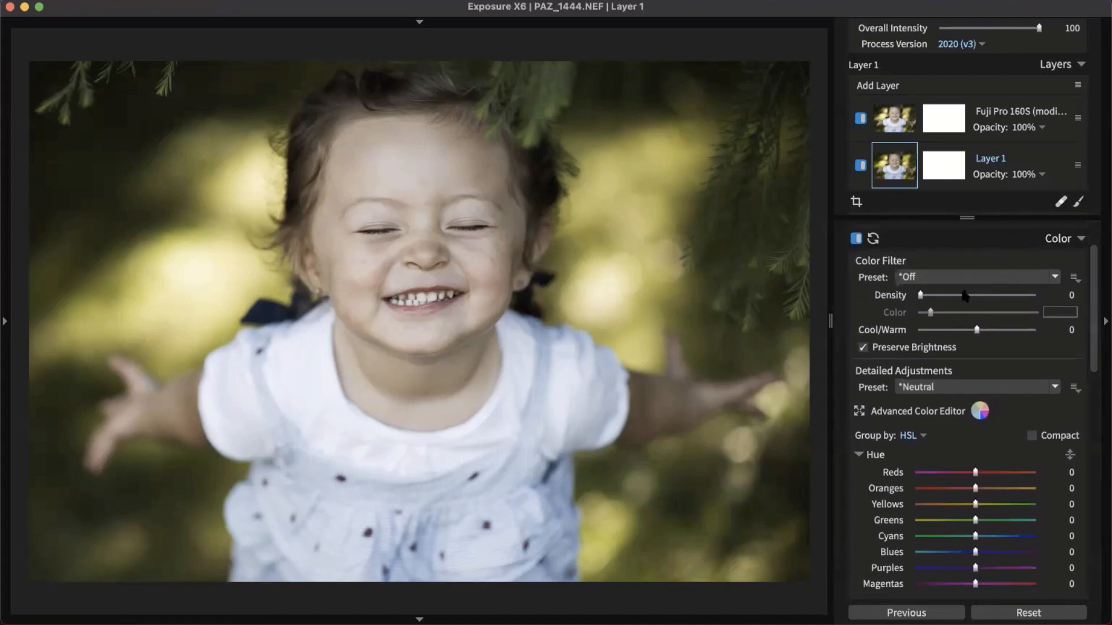
{"action": "mouse_move", "coordinate": [976, 329]}
{"action": "left_mouse_down"}
{"action": "mouse_move", "coordinate": [995, 332]}
{"action": "mouse_move", "coordinate": [959, 328]}
{"action": "mouse_move", "coordinate": [992, 332]}
{"action": "left_mouse_up"}
Switch to the newborn photo PAZ_1470.NEF and set the Reds hue to 21 in its HSL color adjustments.
{"action": "scroll", "coordinate": [1096, 376], "scroll_direction": "down", "scroll_amount": 2}
{"action": "scroll", "coordinate": [1096, 376], "scroll_direction": "down", "scroll_amount": 5}
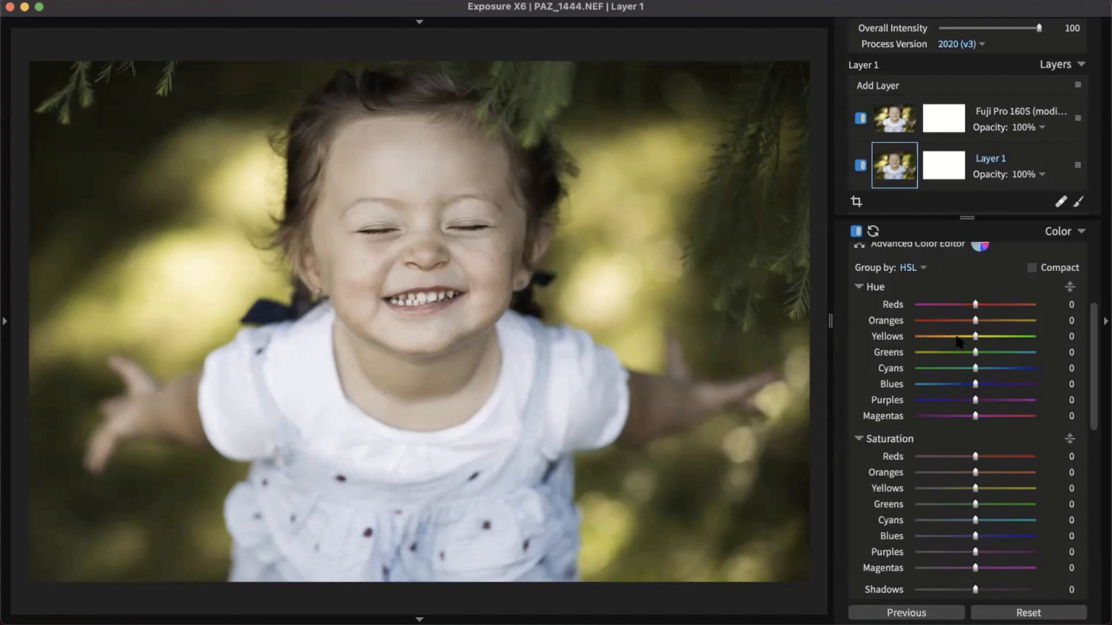
{"action": "key", "text": "Right"}
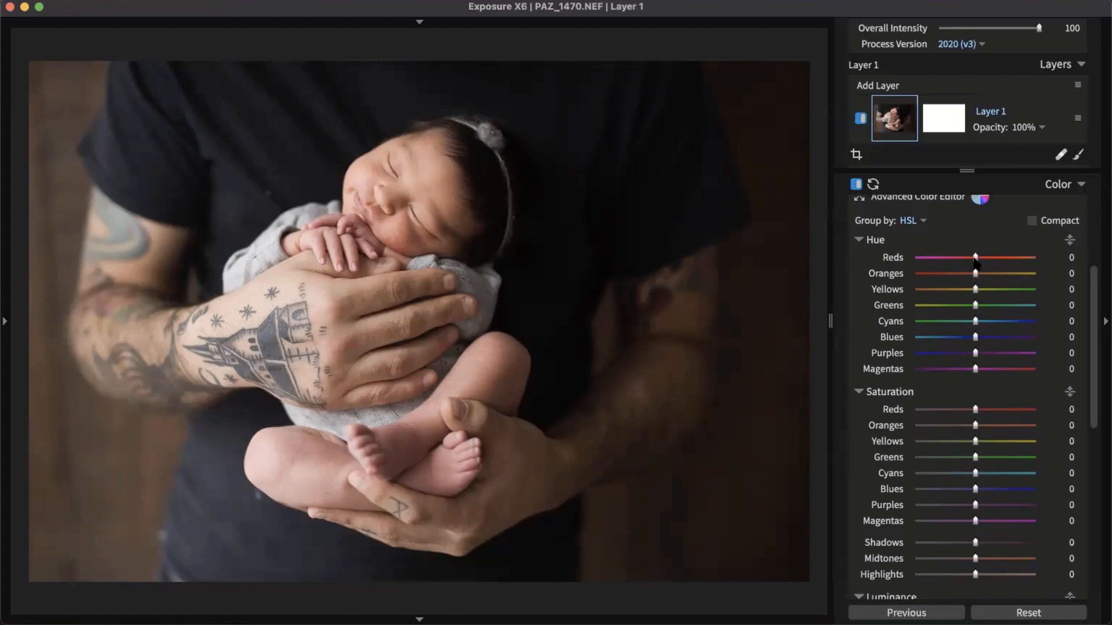
{"action": "left_click_drag", "start_coordinate": [977, 262], "coordinate": [989, 260]}
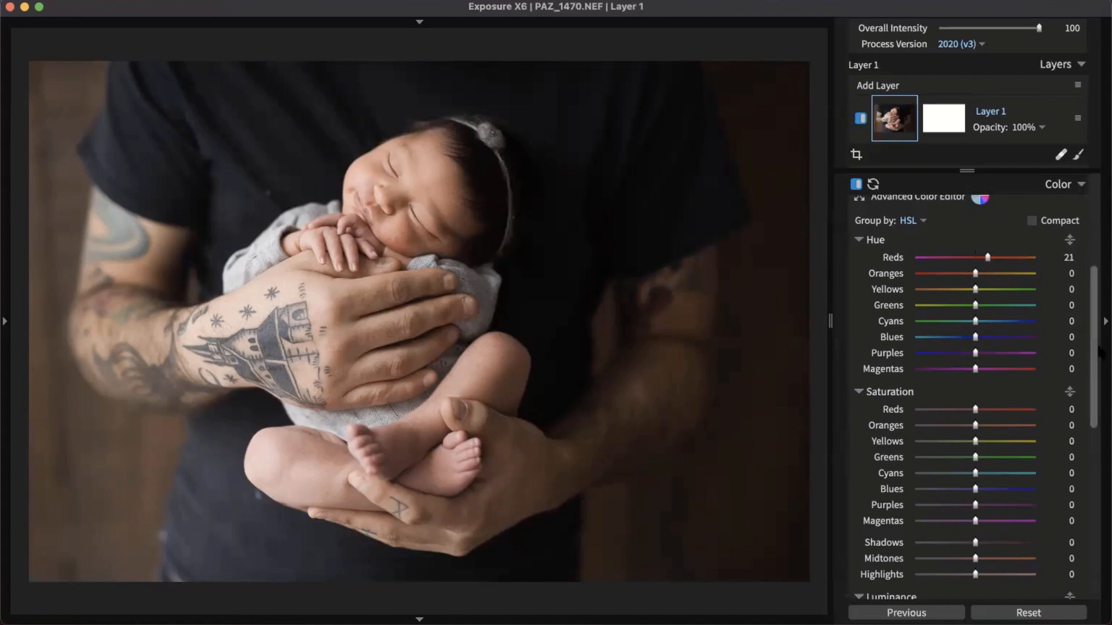
Collapse the Hue group and set the Shadows saturation of the newborn photo to -11.
{"action": "left_click_drag", "start_coordinate": [1097, 346], "coordinate": [1099, 359]}
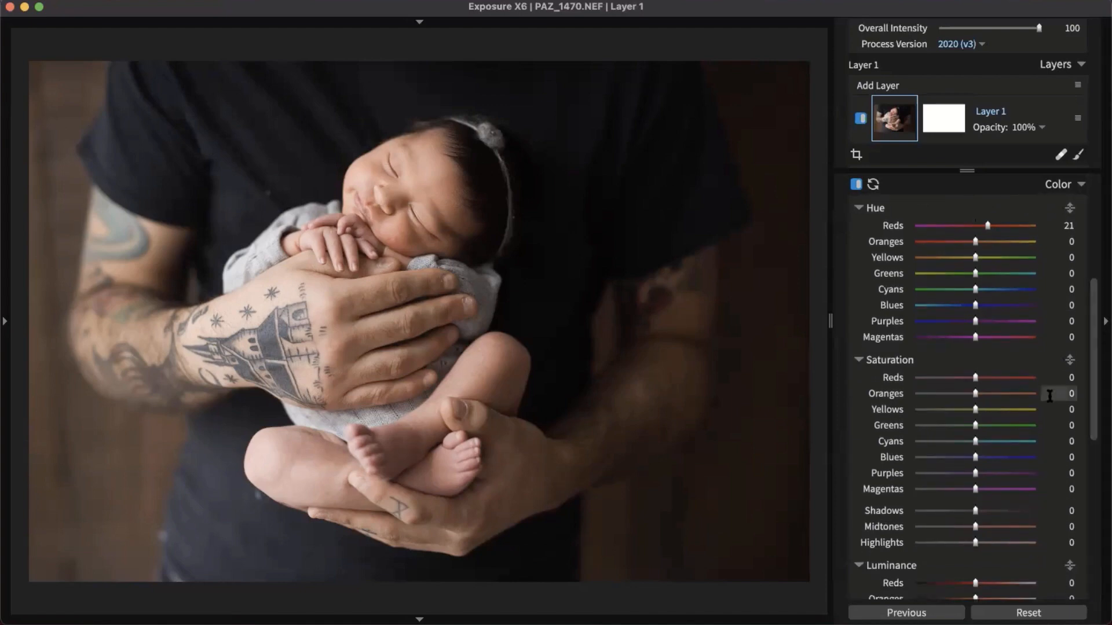
{"action": "scroll", "coordinate": [1083, 368], "scroll_direction": "down", "scroll_amount": 1}
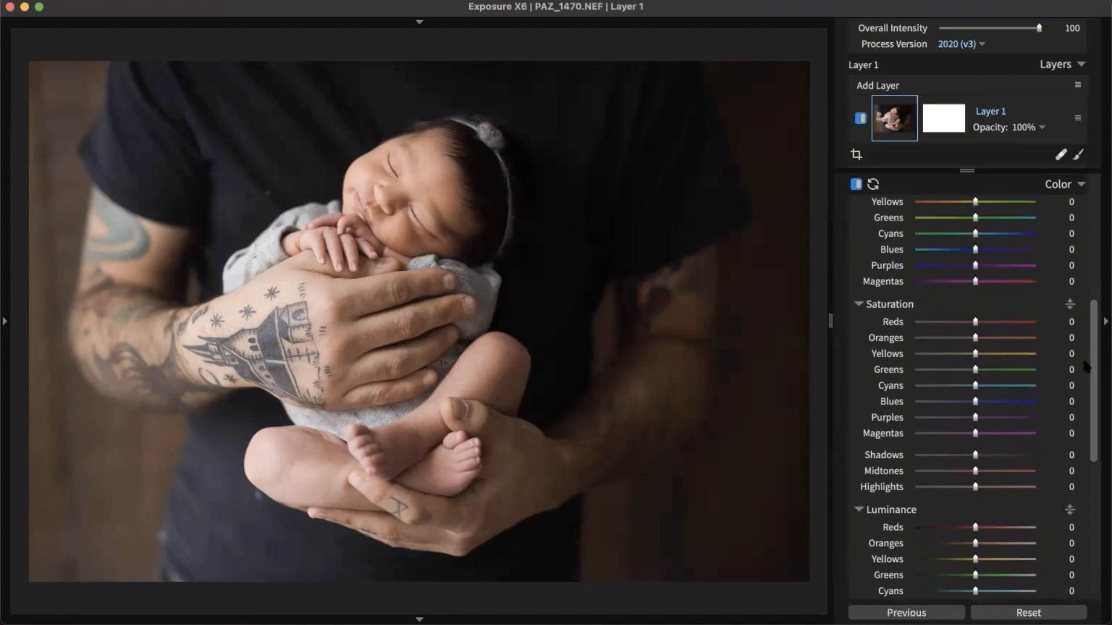
{"action": "scroll", "coordinate": [904, 298], "scroll_direction": "up", "scroll_amount": 5}
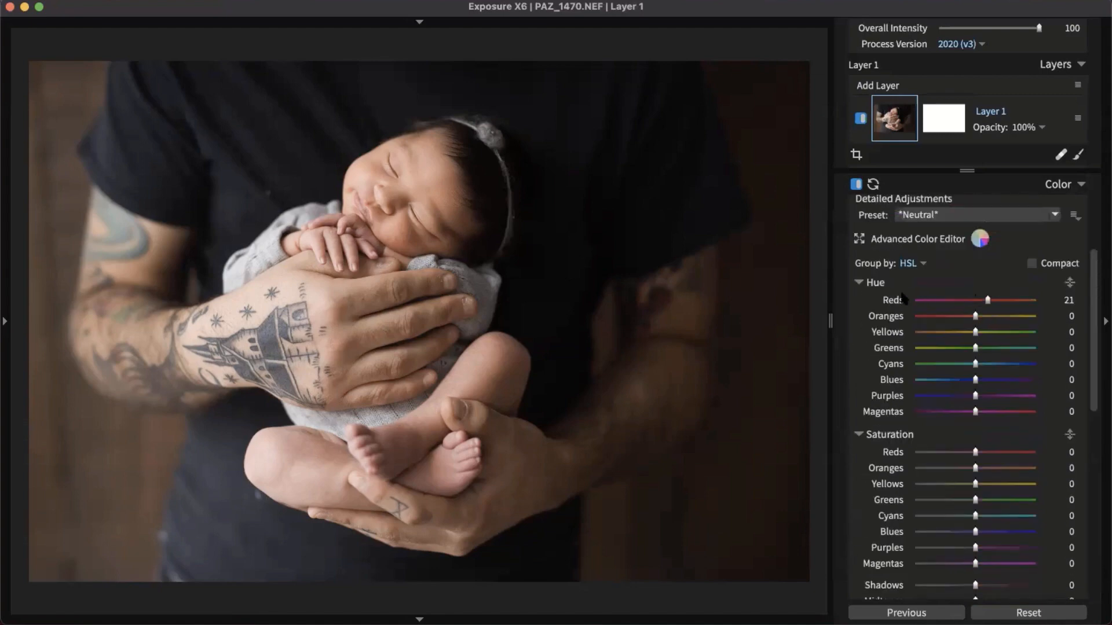
{"action": "left_click", "coordinate": [868, 284]}
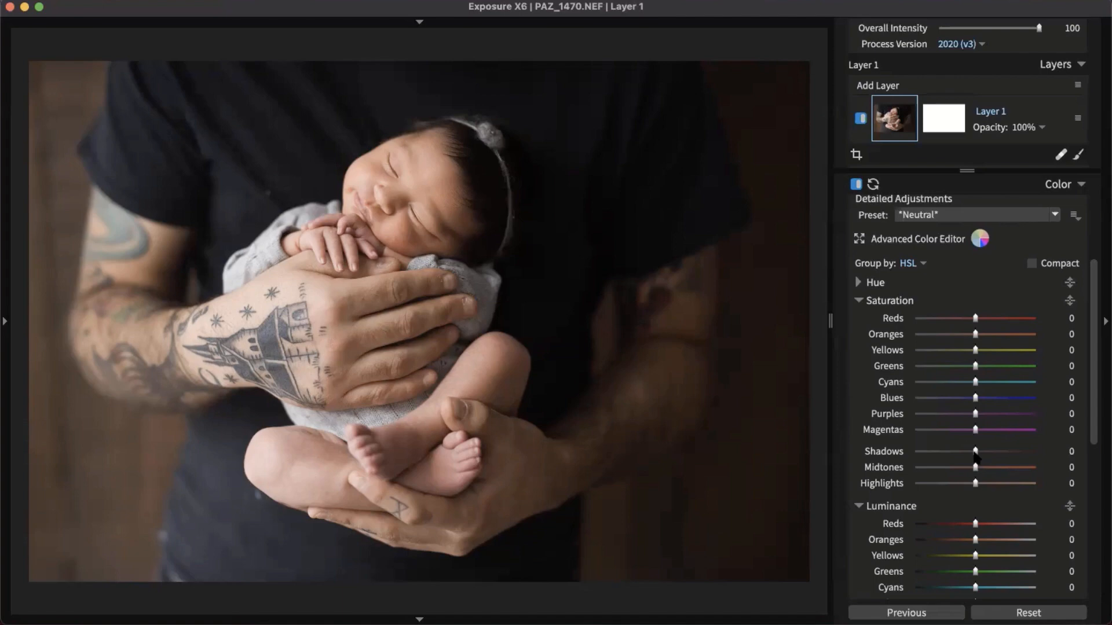
{"action": "left_click_drag", "start_coordinate": [974, 454], "coordinate": [913, 442]}
{"action": "left_click_drag", "start_coordinate": [919, 451], "coordinate": [965, 457]}
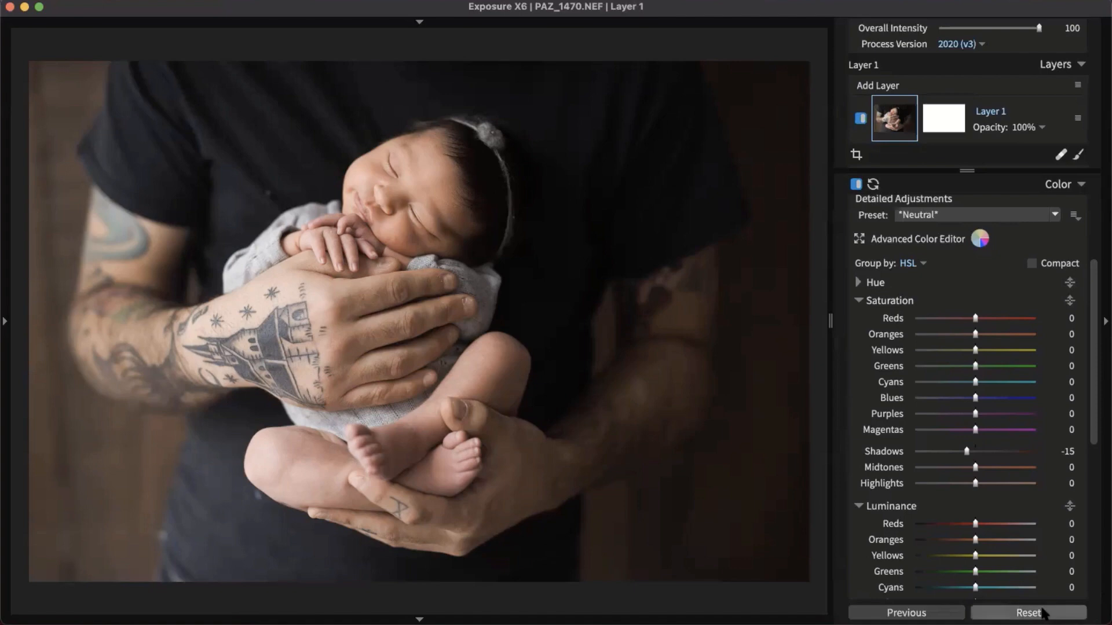
{"action": "left_click_drag", "start_coordinate": [967, 452], "coordinate": [969, 452]}
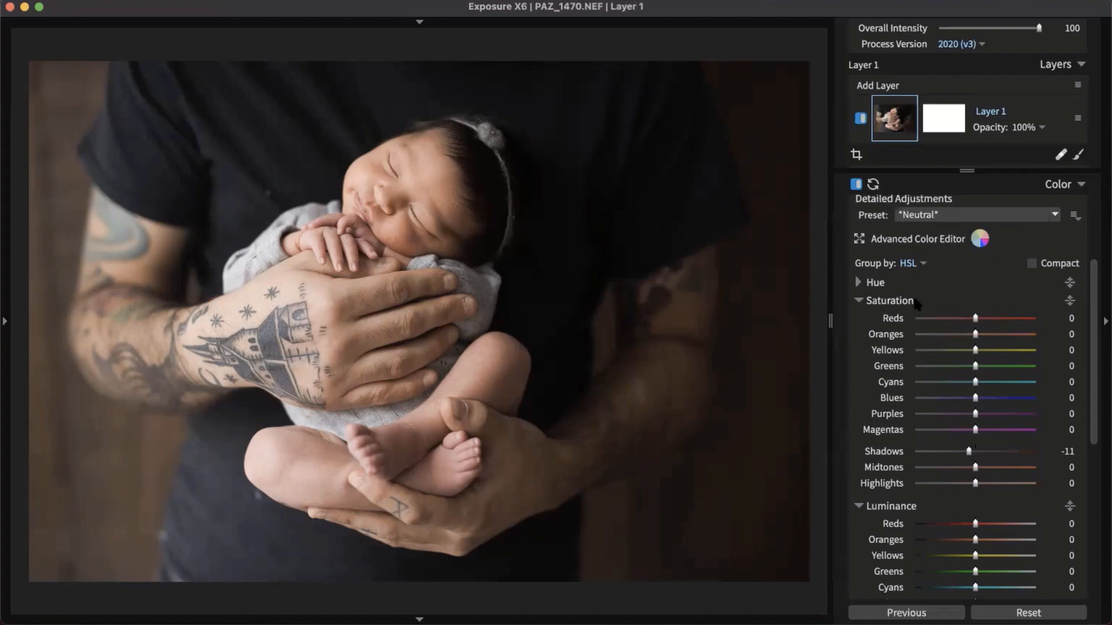
Darken the blue tattoo on the upper arm using the targeted Luminance adjustment, giving Cyans -100 and Blues -16, and collapse Color.
{"action": "left_click", "coordinate": [892, 302]}
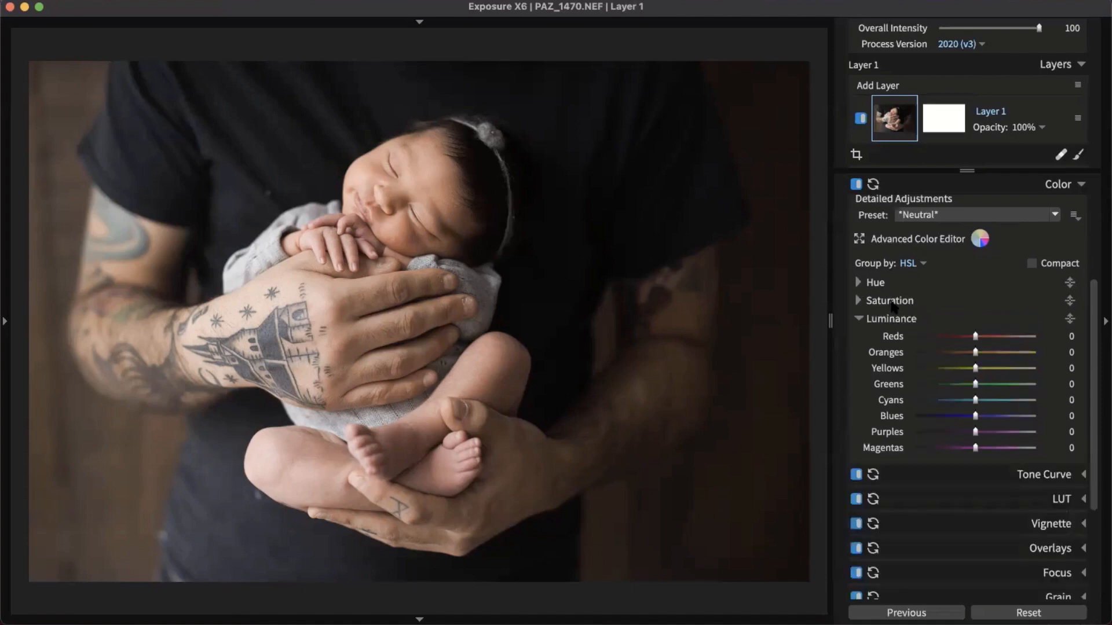
{"action": "left_click", "coordinate": [1071, 320]}
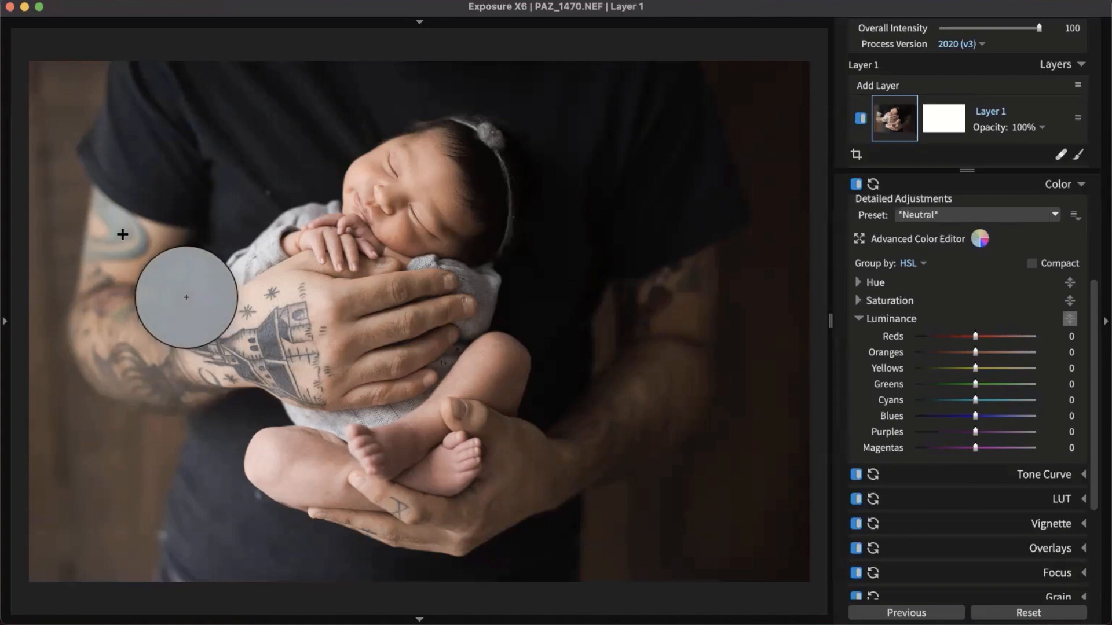
{"action": "left_click_drag", "start_coordinate": [122, 233], "coordinate": [127, 321]}
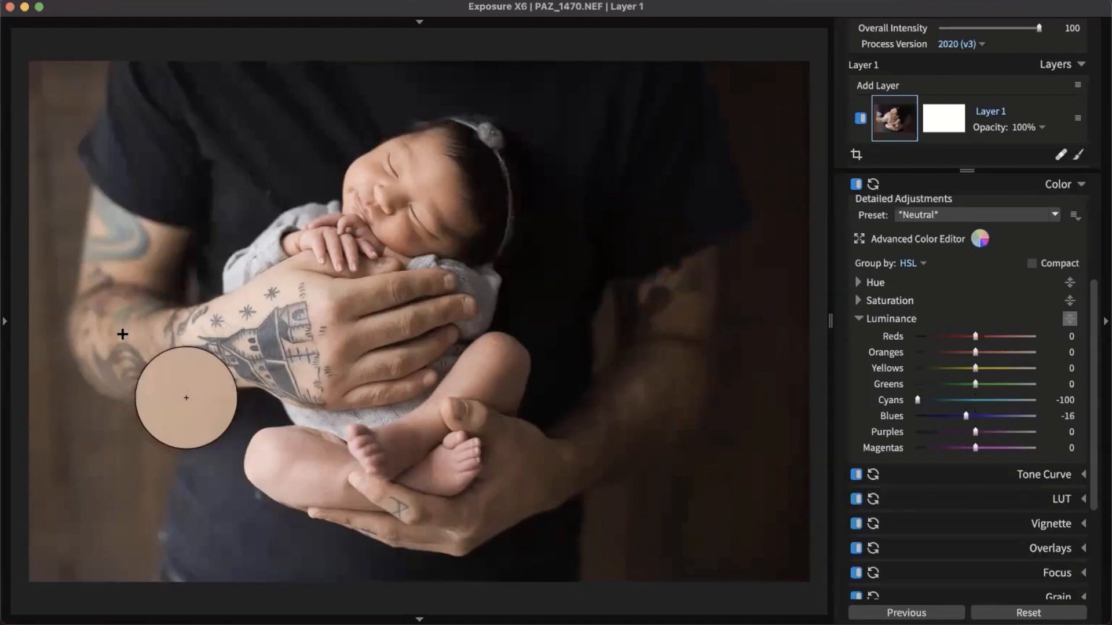
{"action": "left_click", "coordinate": [1071, 319]}
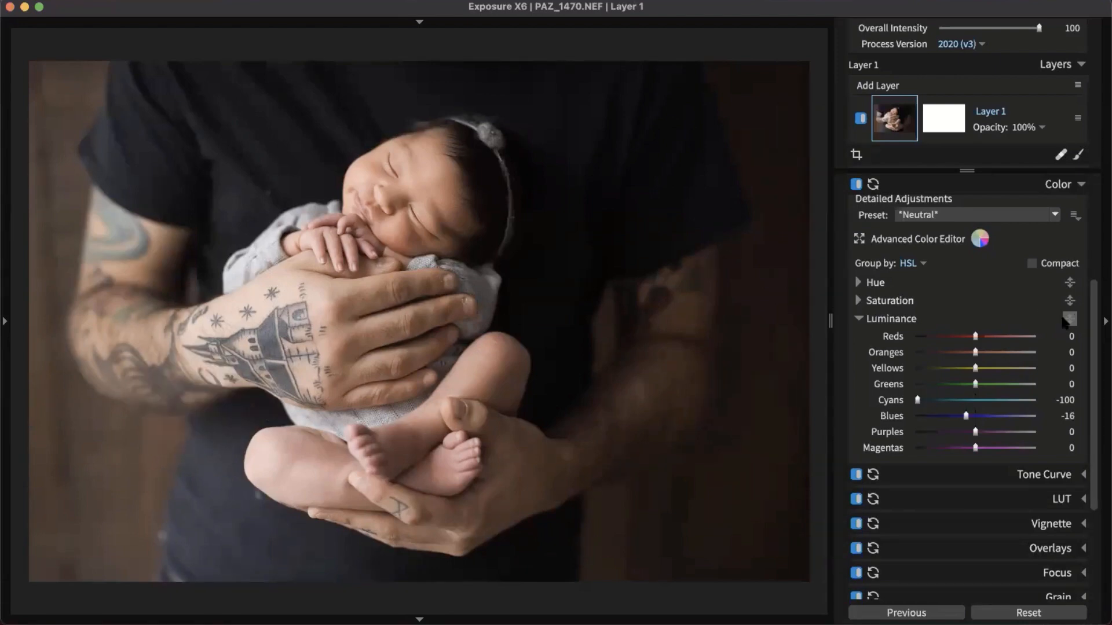
{"action": "left_click", "coordinate": [1055, 187]}
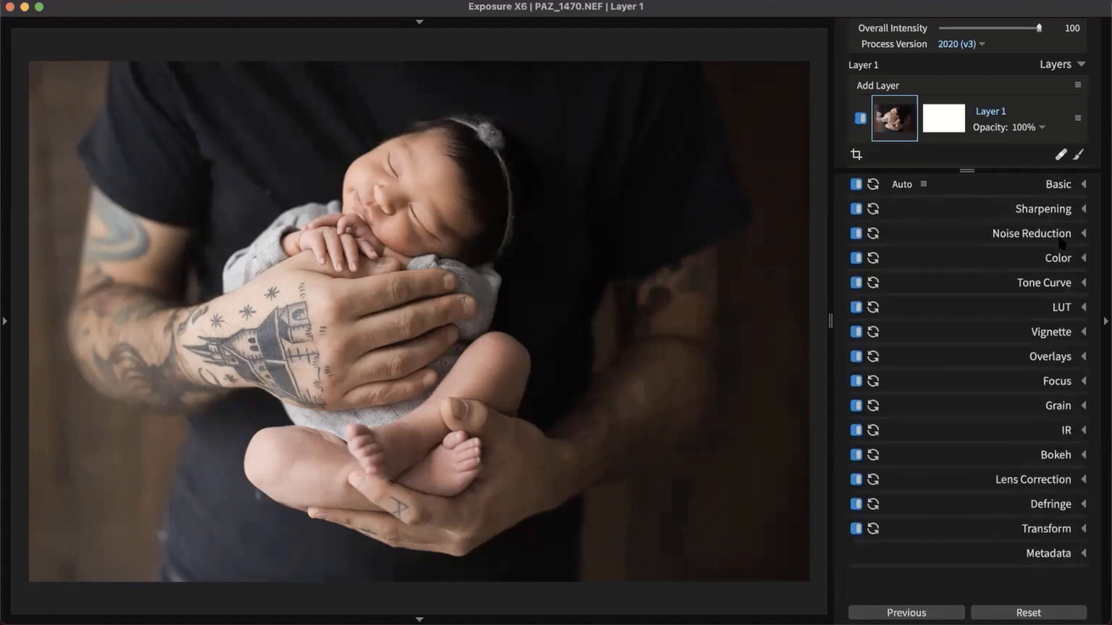
Apply the Milky Blacks tone curve preset to the newborn photo.
{"action": "left_click", "coordinate": [1058, 290]}
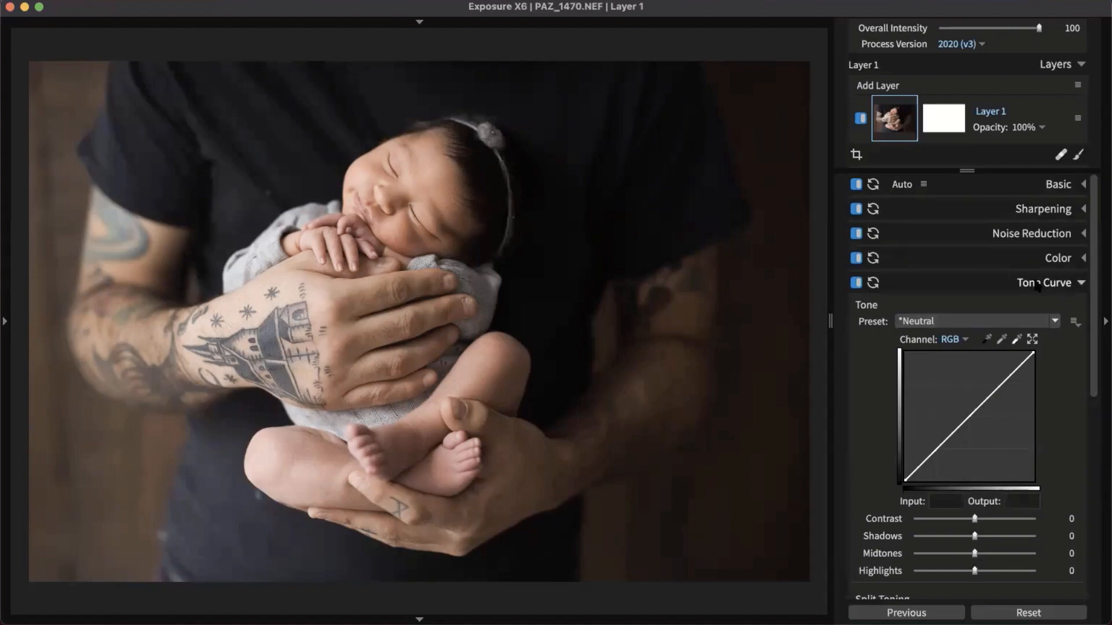
{"action": "left_click", "coordinate": [1031, 321]}
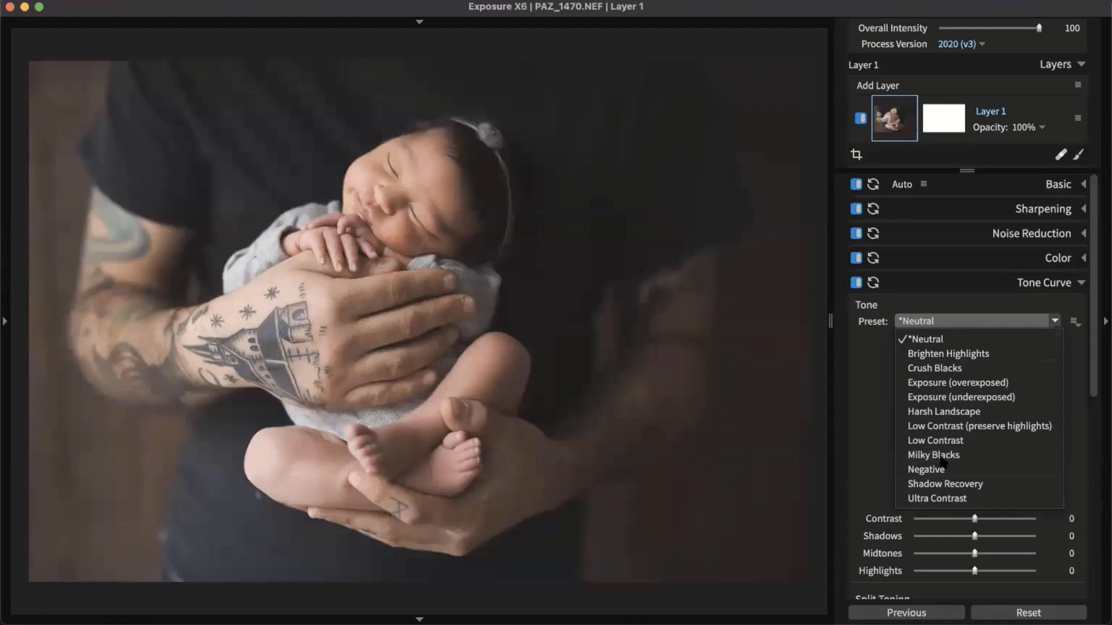
{"action": "left_click", "coordinate": [939, 455]}
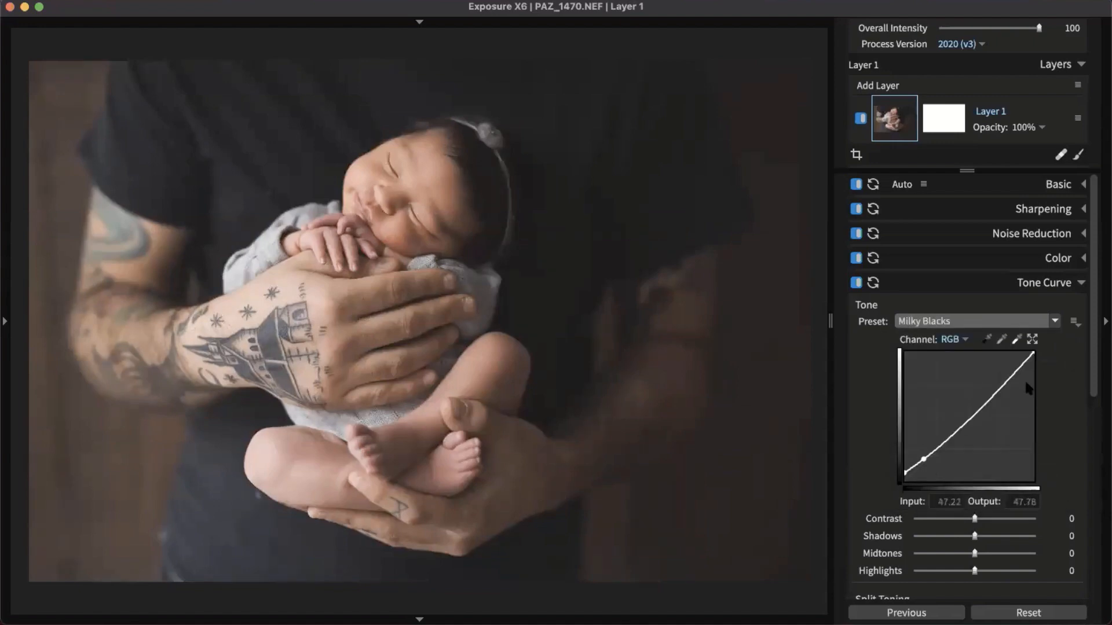
{"action": "scroll", "coordinate": [1092, 389], "scroll_direction": "down", "scroll_amount": 3}
{"action": "scroll", "coordinate": [1092, 390], "scroll_direction": "down", "scroll_amount": 1}
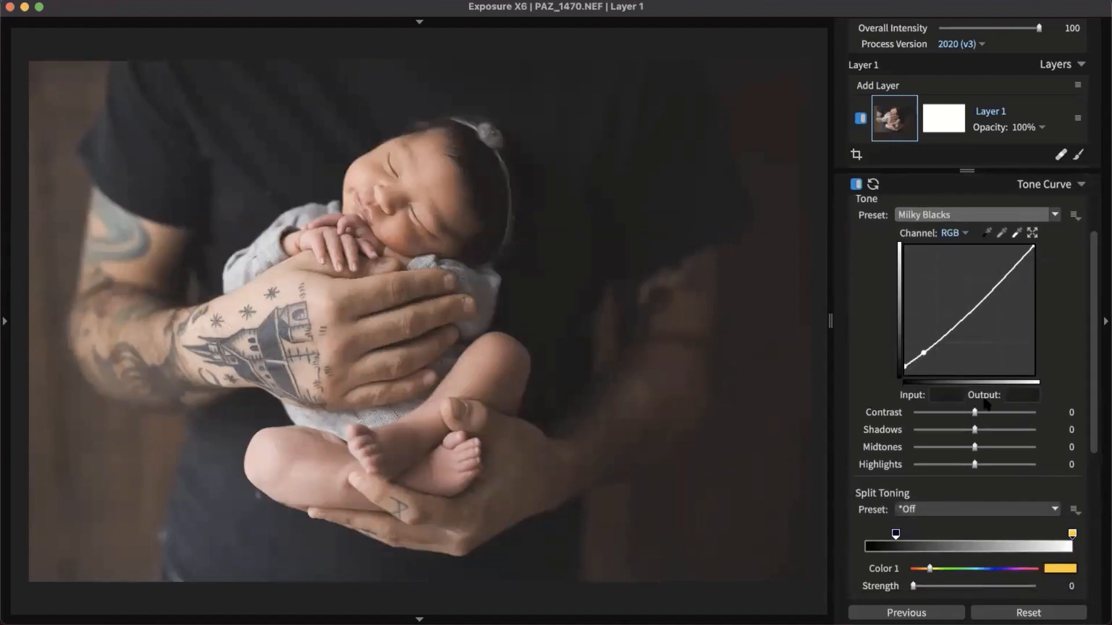
{"action": "left_click", "coordinate": [906, 366]}
{"action": "mouse_move", "coordinate": [924, 353]}
{"action": "left_mouse_down"}
{"action": "mouse_move", "coordinate": [923, 335]}
{"action": "mouse_move", "coordinate": [927, 366]}
{"action": "left_mouse_up"}
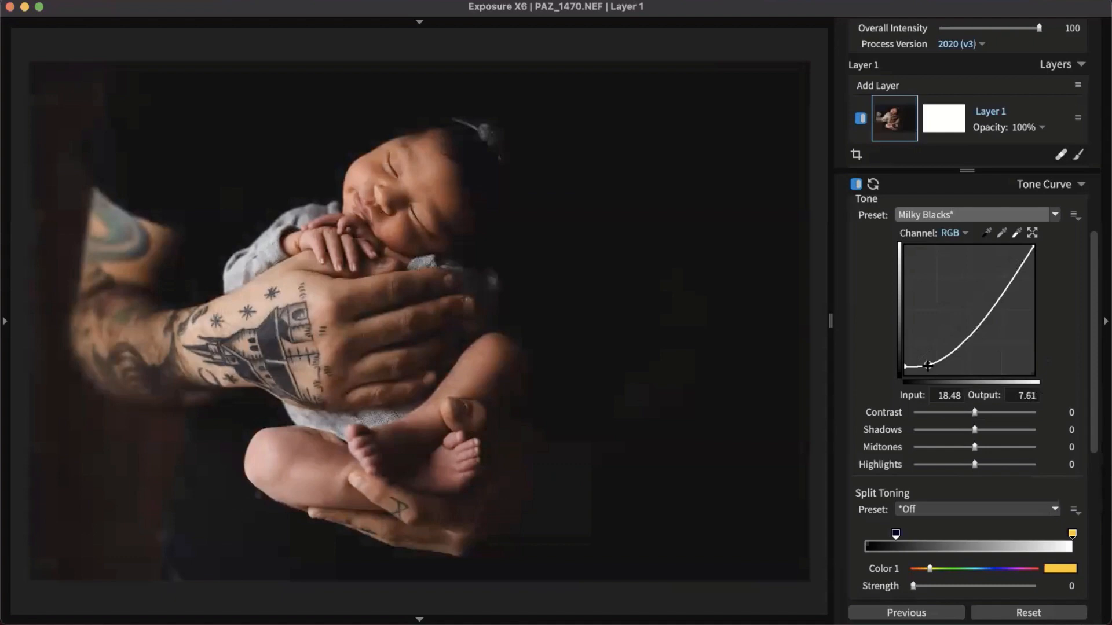
{"action": "key", "text": "super+z"}
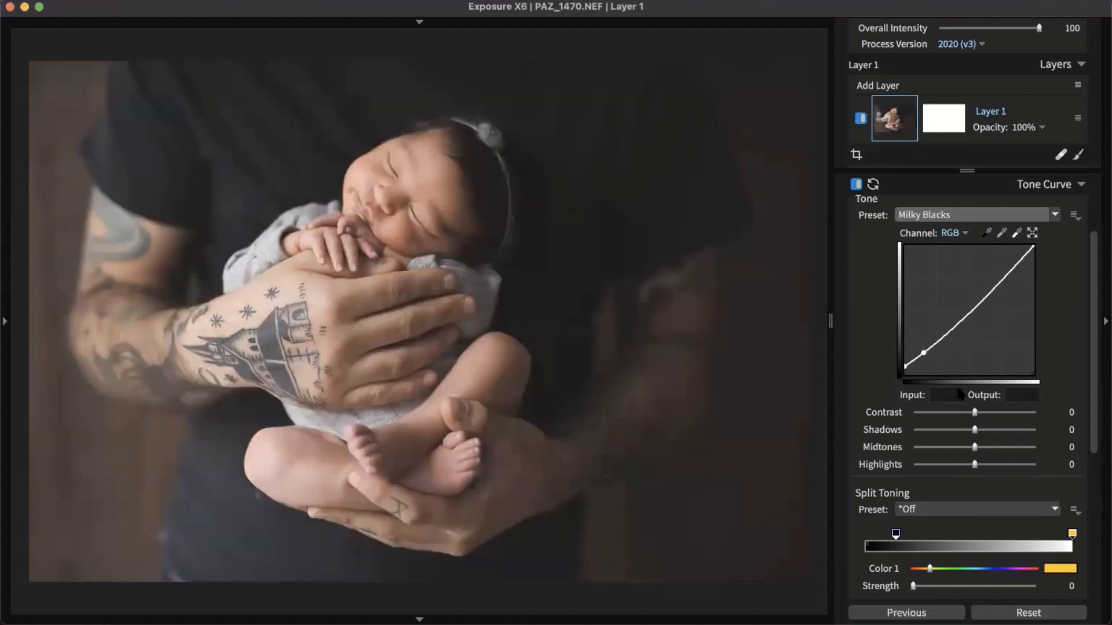
Set the tone curve's Shadows to -7 and apply the Creamy Highlights/Cyan Shadows split toning preset for color.
{"action": "mouse_move", "coordinate": [975, 434]}
{"action": "left_mouse_down"}
{"action": "mouse_move", "coordinate": [1000, 433]}
{"action": "mouse_move", "coordinate": [971, 435]}
{"action": "left_mouse_up"}
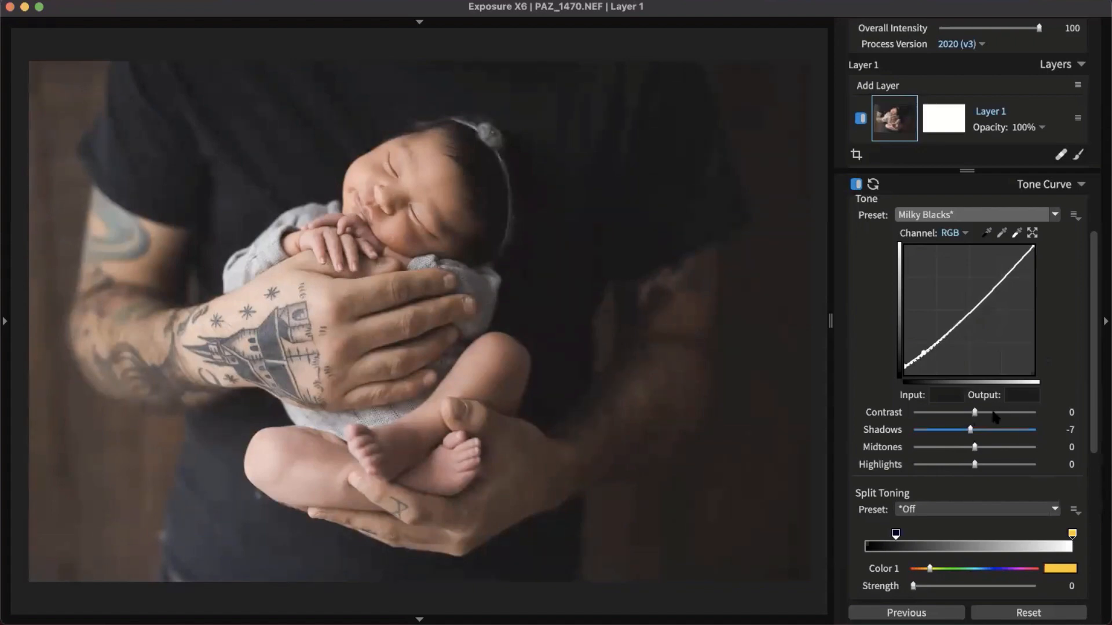
{"action": "left_click_drag", "start_coordinate": [1100, 310], "coordinate": [1102, 375]}
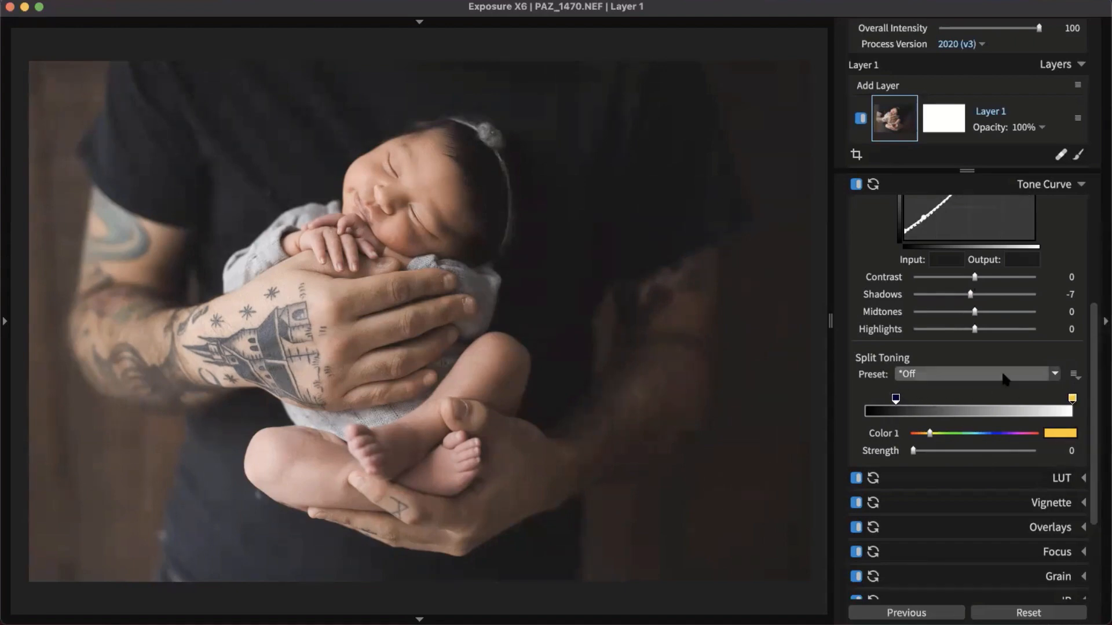
{"action": "left_click", "coordinate": [1025, 376]}
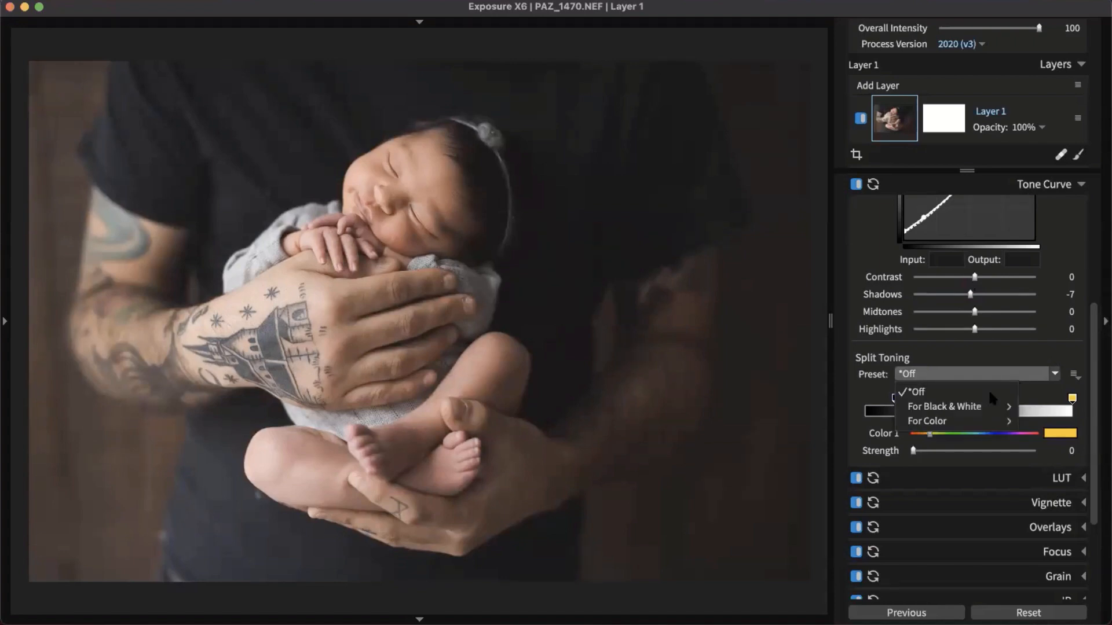
{"action": "mouse_move", "coordinate": [988, 407]}
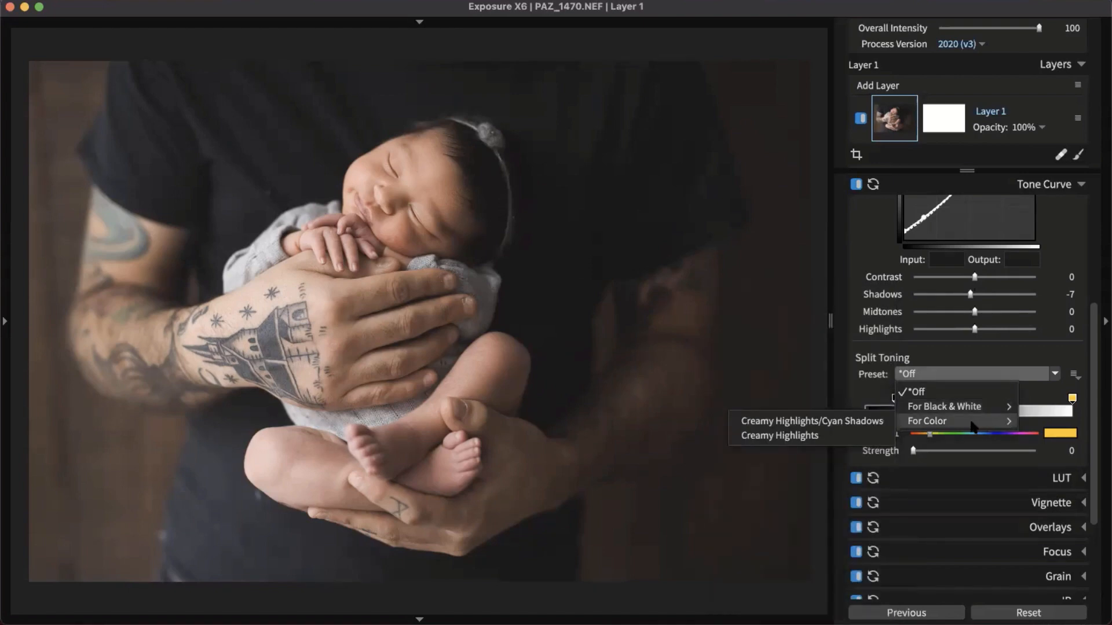
{"action": "left_click", "coordinate": [887, 420]}
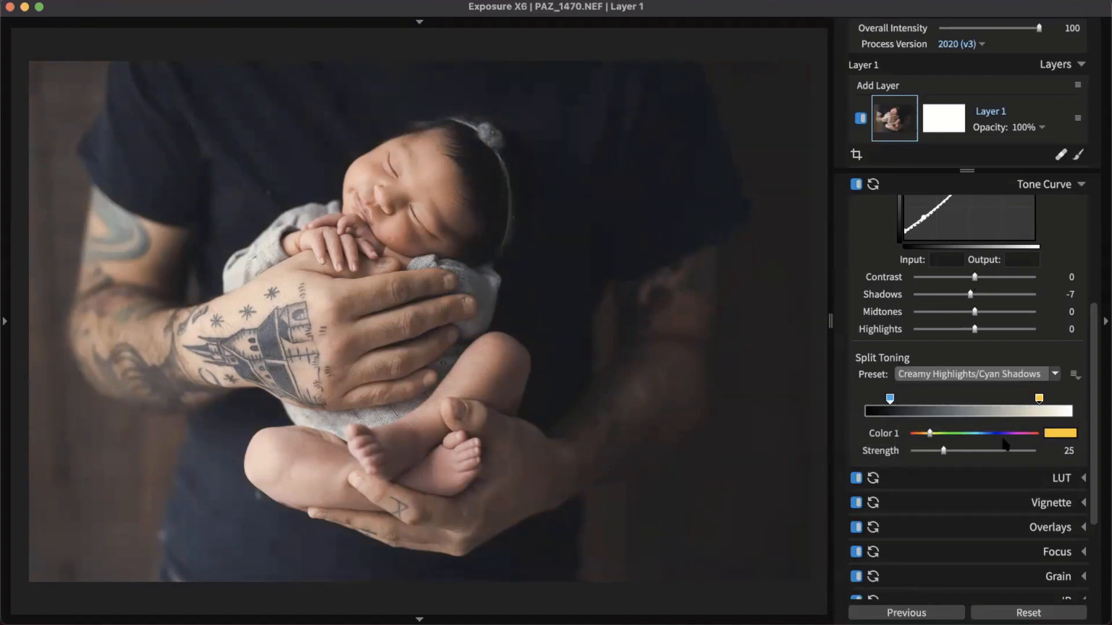
Set the split toning strength to 13, display the blue shadow color's settings and collapse the Tone Curve adjustments.
{"action": "left_click_drag", "start_coordinate": [943, 451], "coordinate": [929, 451]}
{"action": "left_click", "coordinate": [890, 398]}
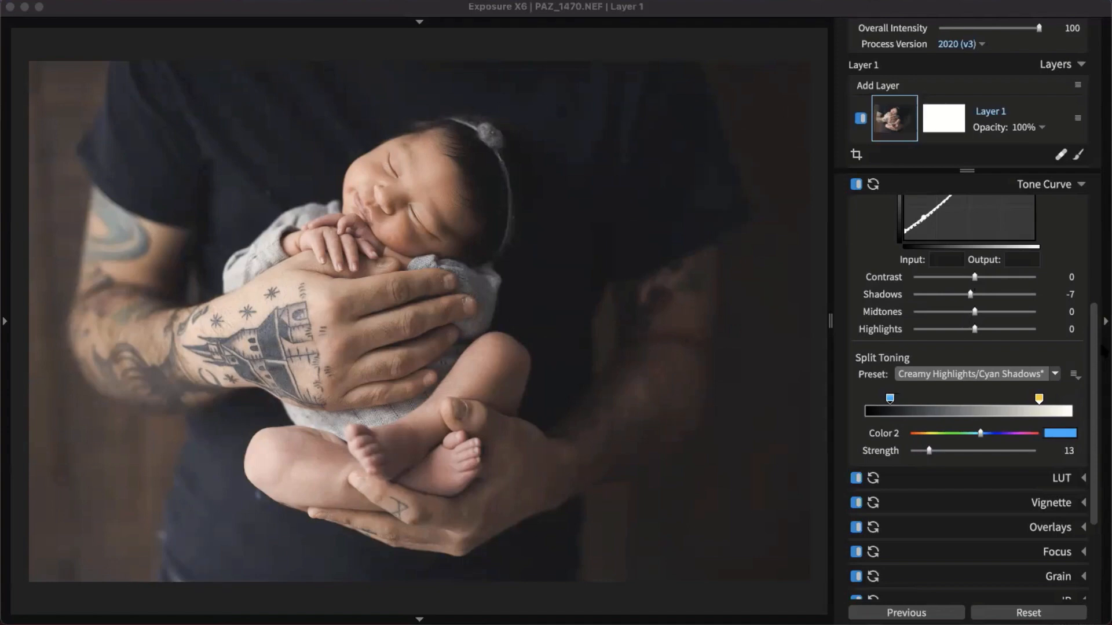
{"action": "scroll", "coordinate": [1103, 312], "scroll_direction": "up", "scroll_amount": 2}
{"action": "left_click", "coordinate": [1057, 186]}
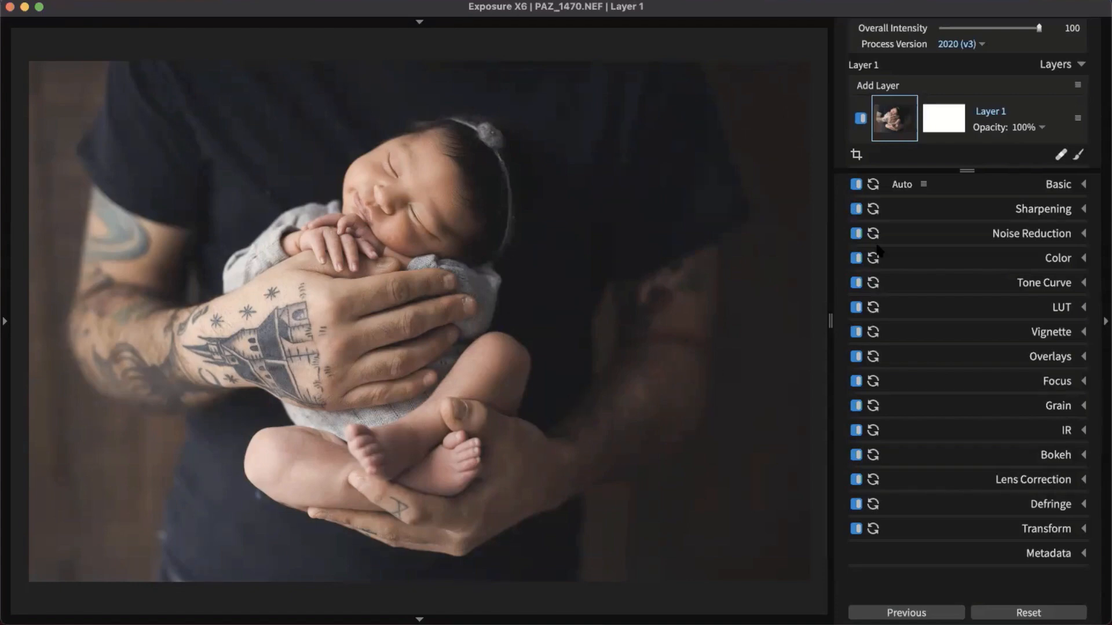
Switch to the photo of the laughing boy in the blue cap and apply the Distortion - Large Lumps vignette preset.
{"action": "key", "text": "Right"}
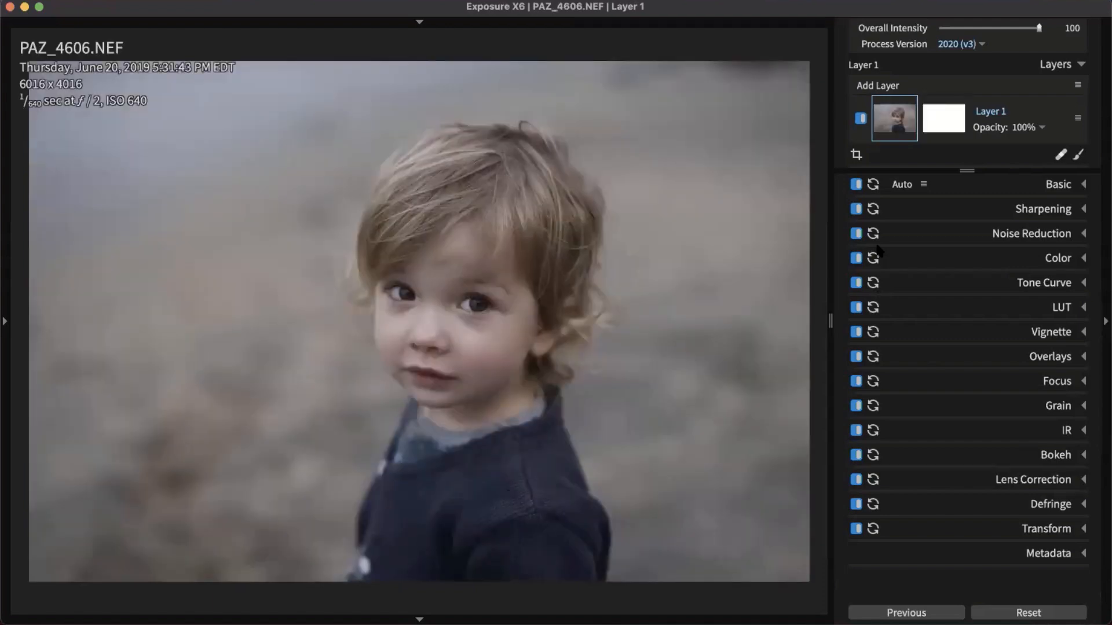
{"action": "key", "text": "Right"}
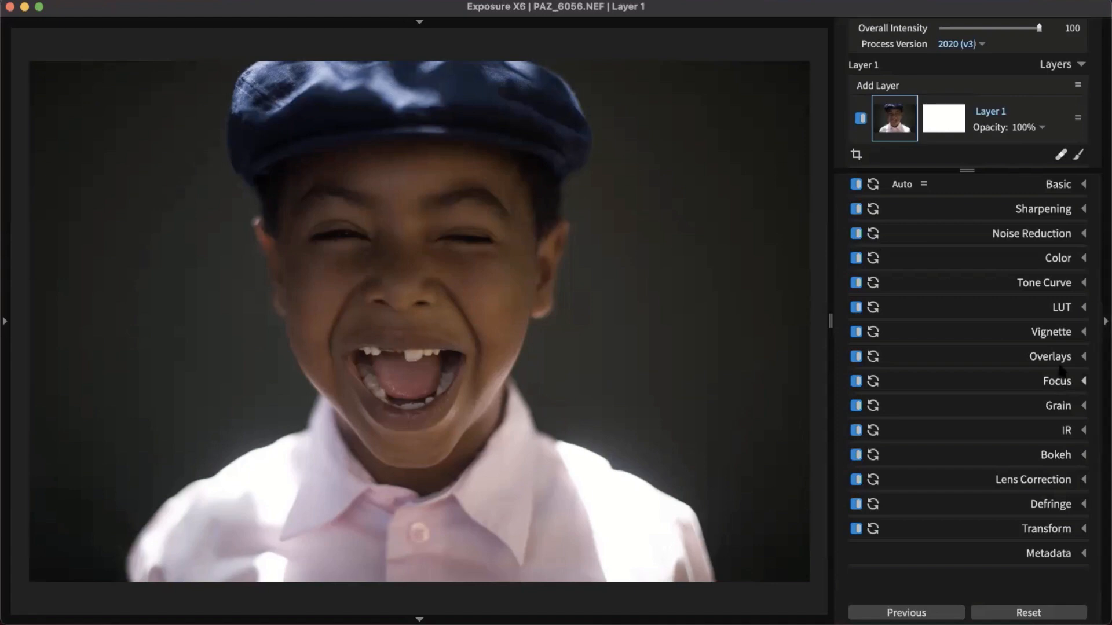
{"action": "left_click", "coordinate": [1047, 341]}
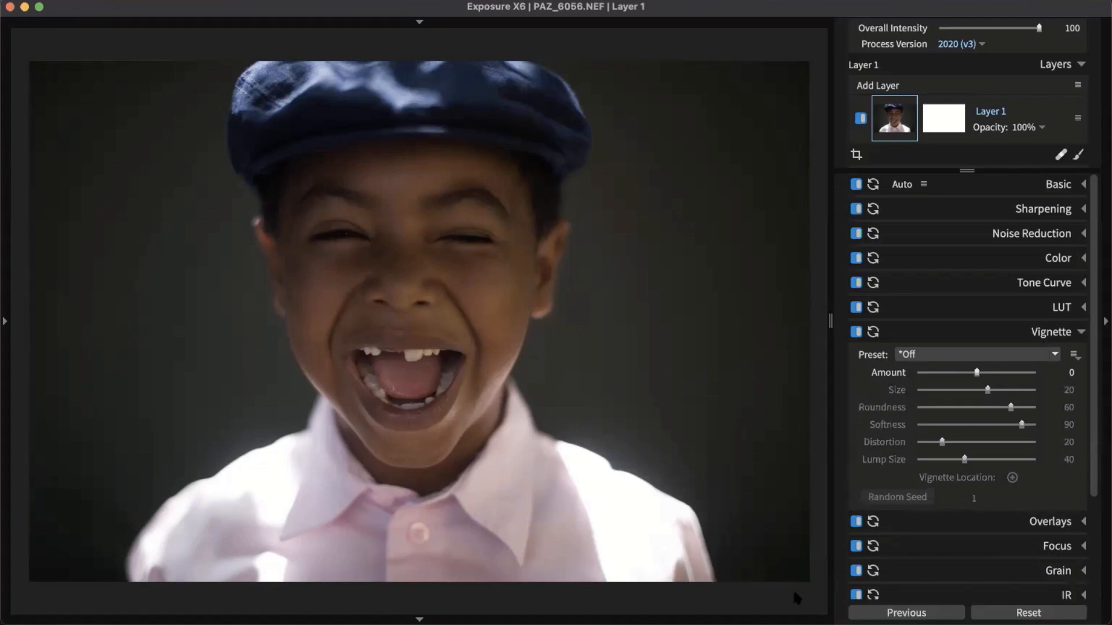
{"action": "left_click", "coordinate": [1014, 356]}
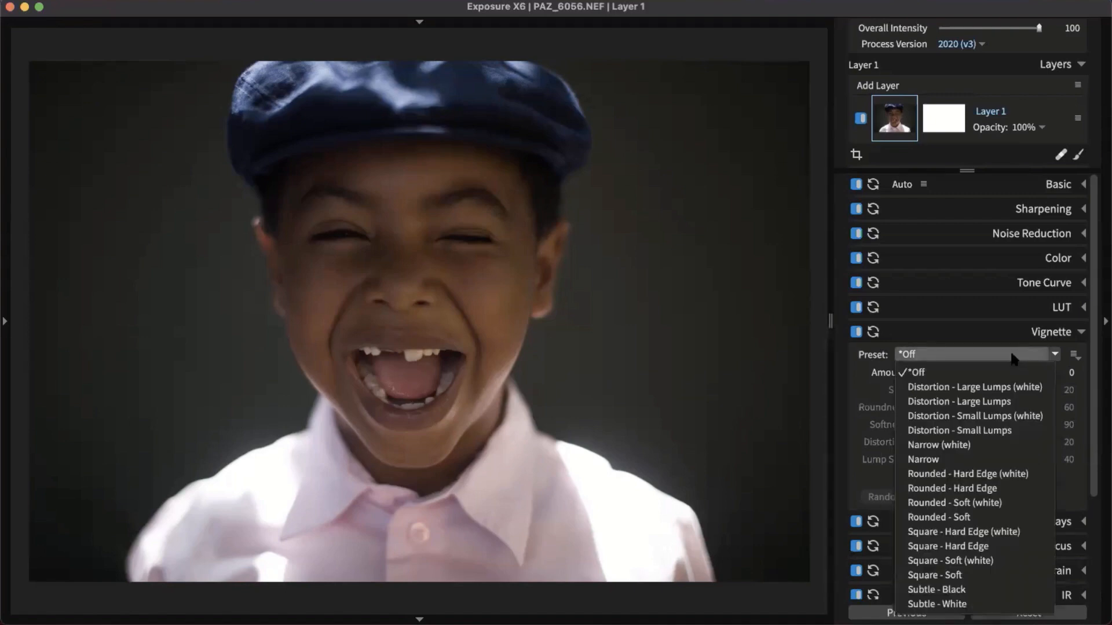
{"action": "left_click", "coordinate": [1006, 399]}
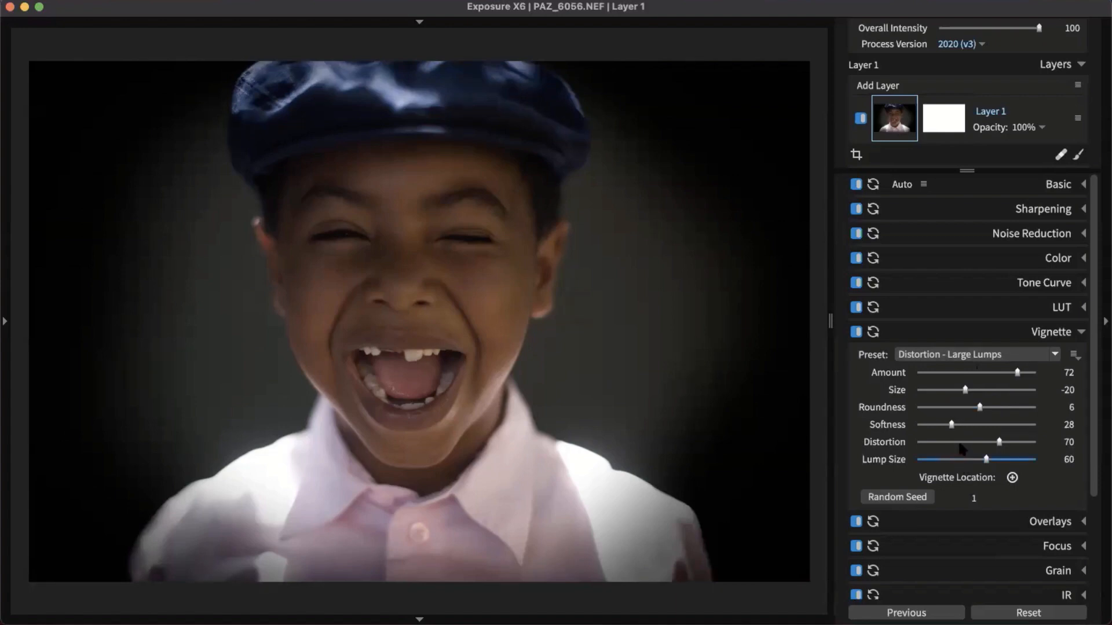
Soften the vignette to amount 9, roundness 1, softness 47, distortion 65 and lump size 27.
{"action": "left_click_drag", "start_coordinate": [966, 443], "coordinate": [897, 426]}
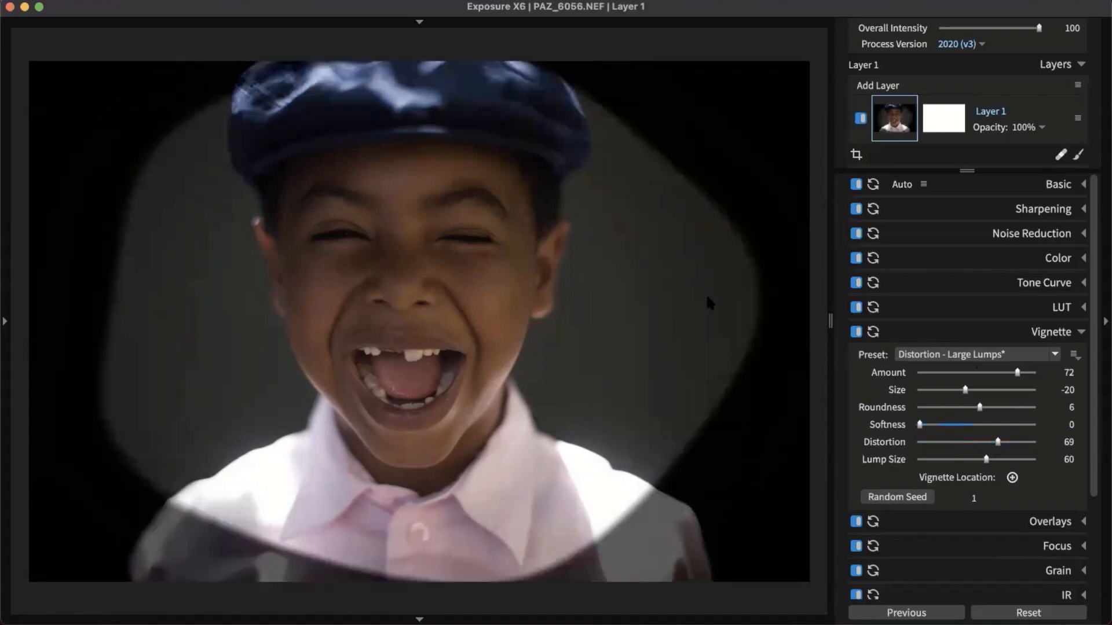
{"action": "left_click", "coordinate": [1001, 374]}
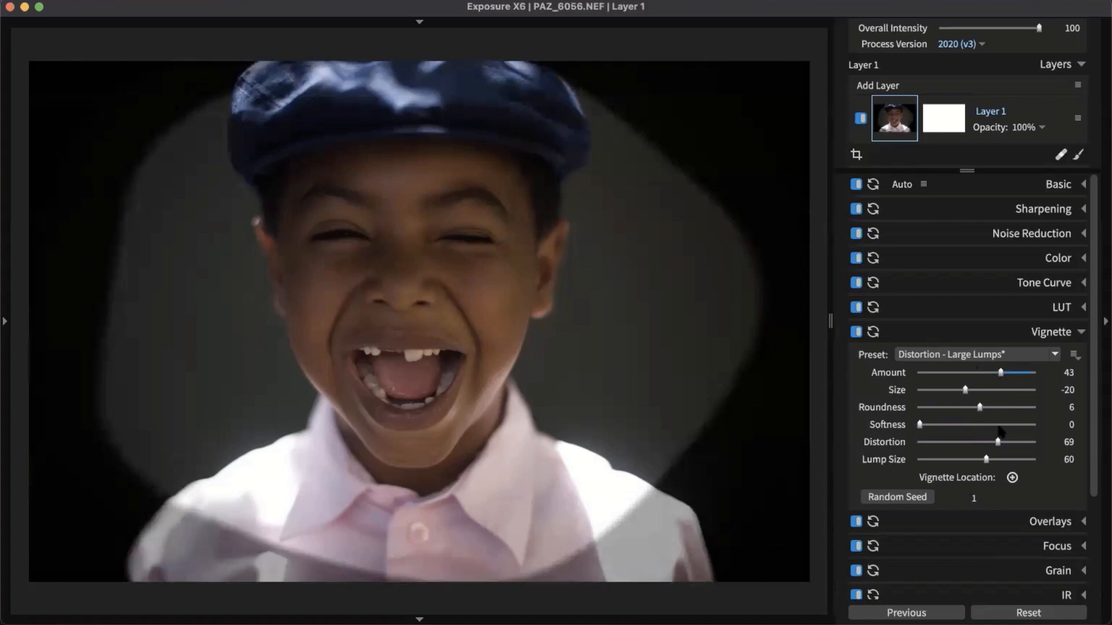
{"action": "left_click_drag", "start_coordinate": [996, 443], "coordinate": [949, 460]}
{"action": "left_click_drag", "start_coordinate": [977, 409], "coordinate": [978, 435]}
{"action": "left_click", "coordinate": [986, 376]}
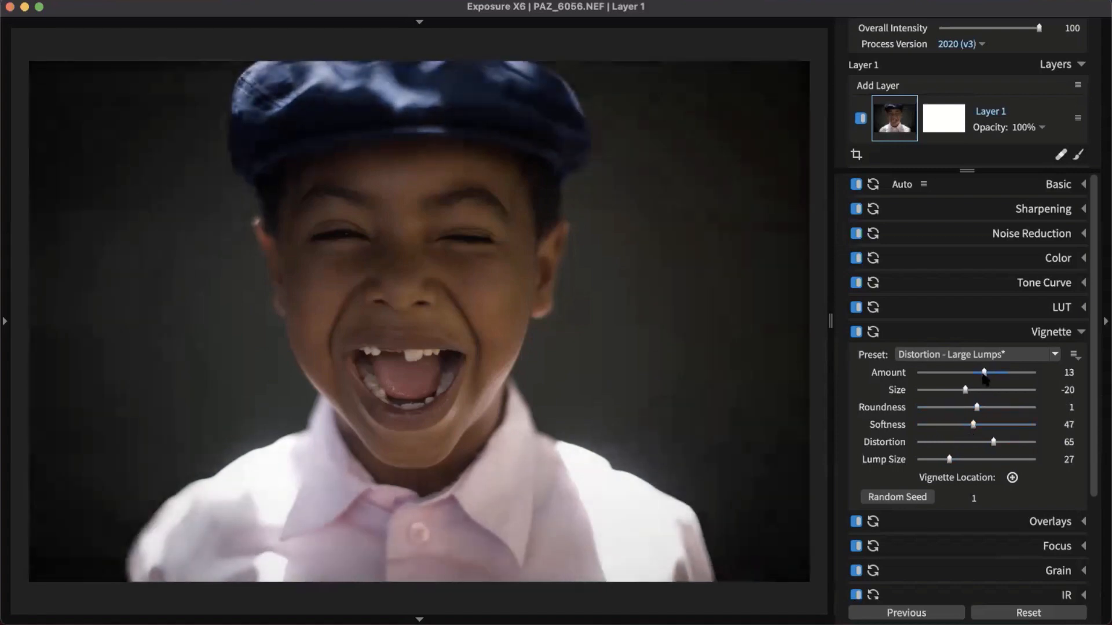
{"action": "mouse_move", "coordinate": [986, 376]}
{"action": "left_mouse_down"}
{"action": "mouse_move", "coordinate": [1019, 375]}
{"action": "mouse_move", "coordinate": [983, 376]}
{"action": "left_mouse_up"}
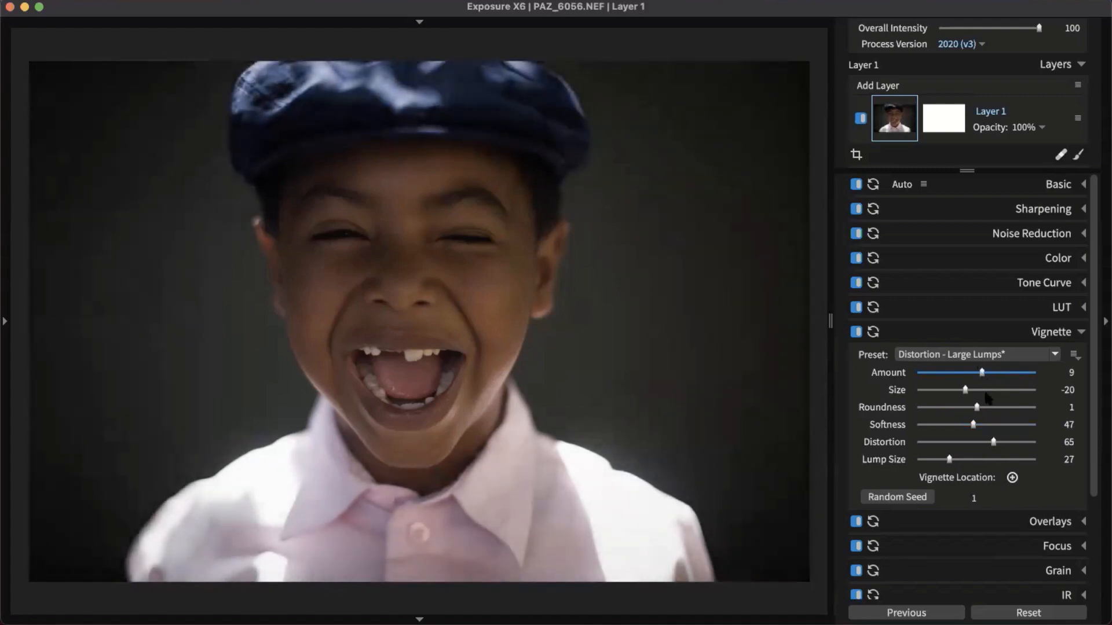
Place the vignette's center on the boy's mouth and collapse the Vignette adjustments.
{"action": "left_click", "coordinate": [1013, 477]}
{"action": "left_click", "coordinate": [400, 375]}
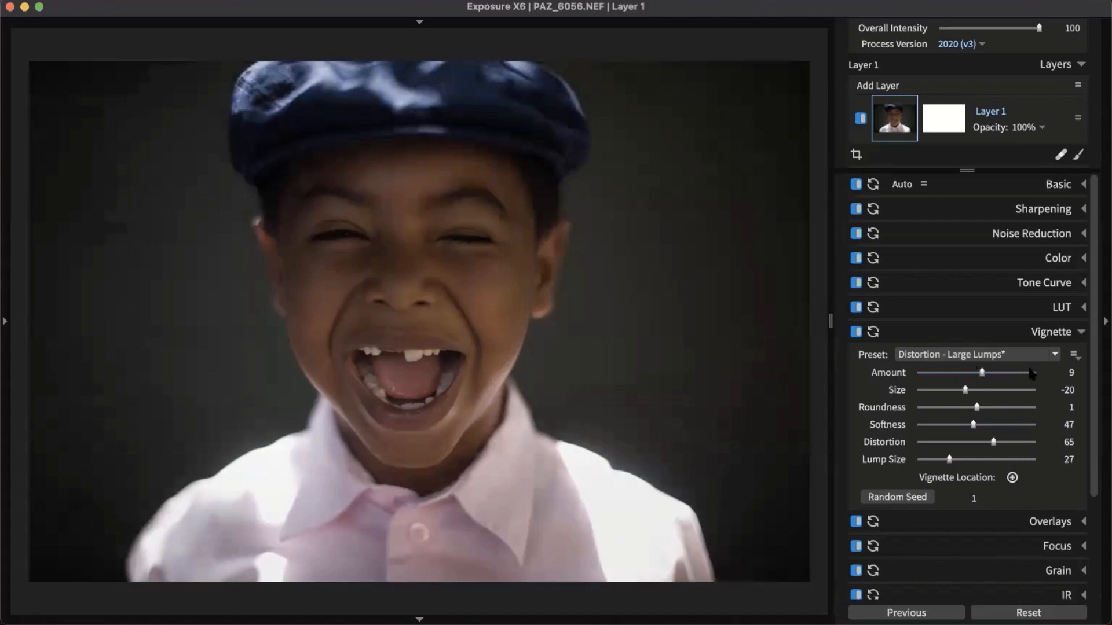
{"action": "left_click", "coordinate": [1058, 335]}
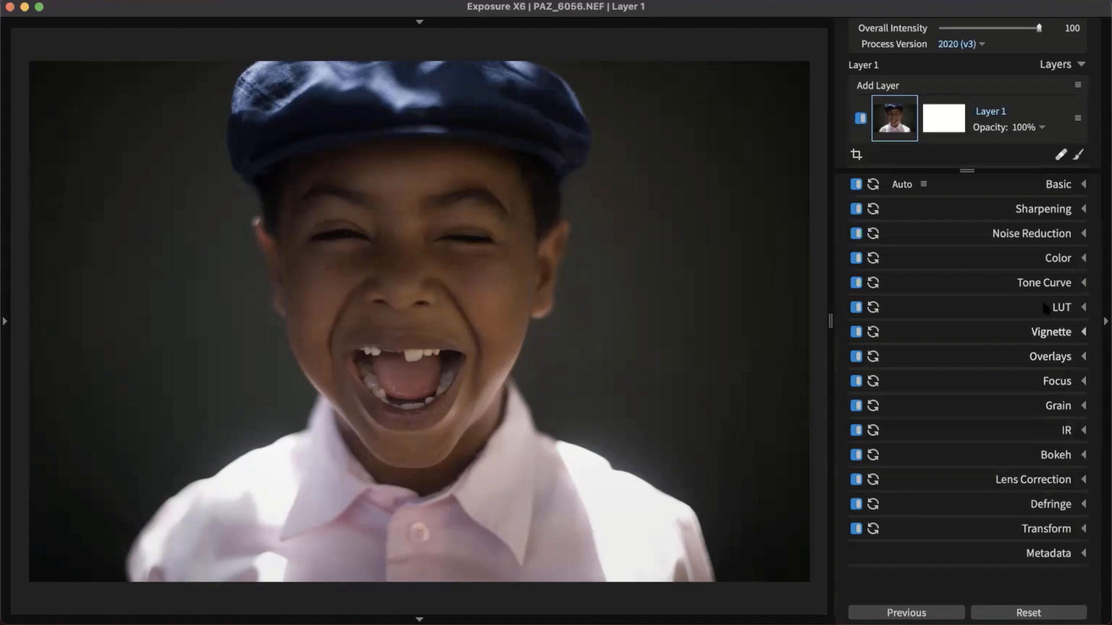
Open the Bokeh adjustments and reshape the radial focus region into an upright ellipse around the boy's face.
{"action": "left_click", "coordinate": [1065, 456]}
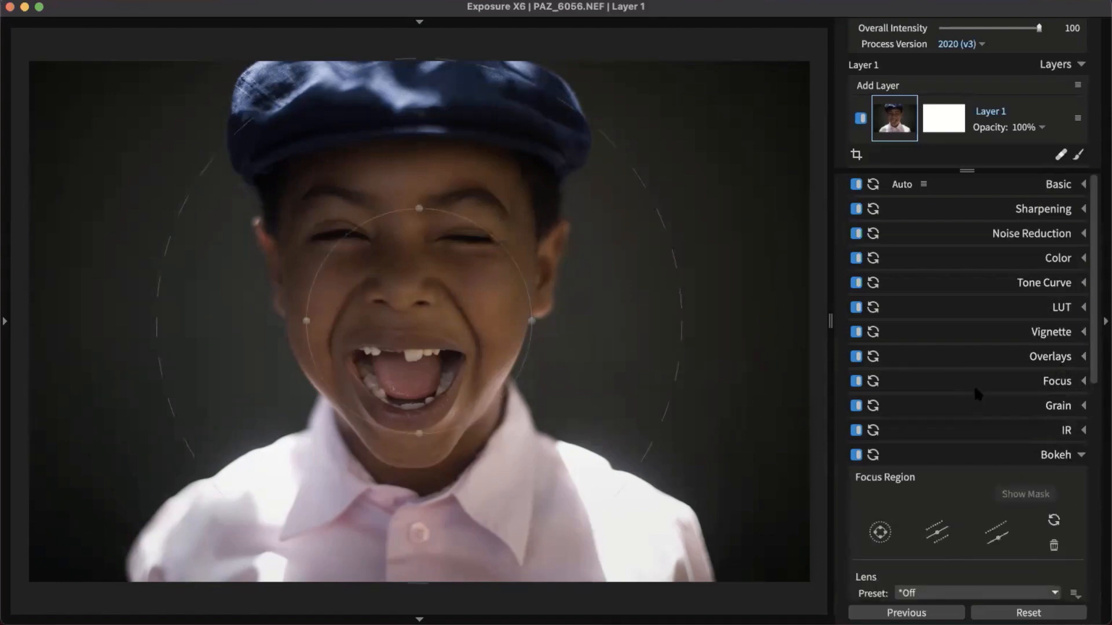
{"action": "scroll", "coordinate": [975, 388], "scroll_direction": "down", "scroll_amount": 5}
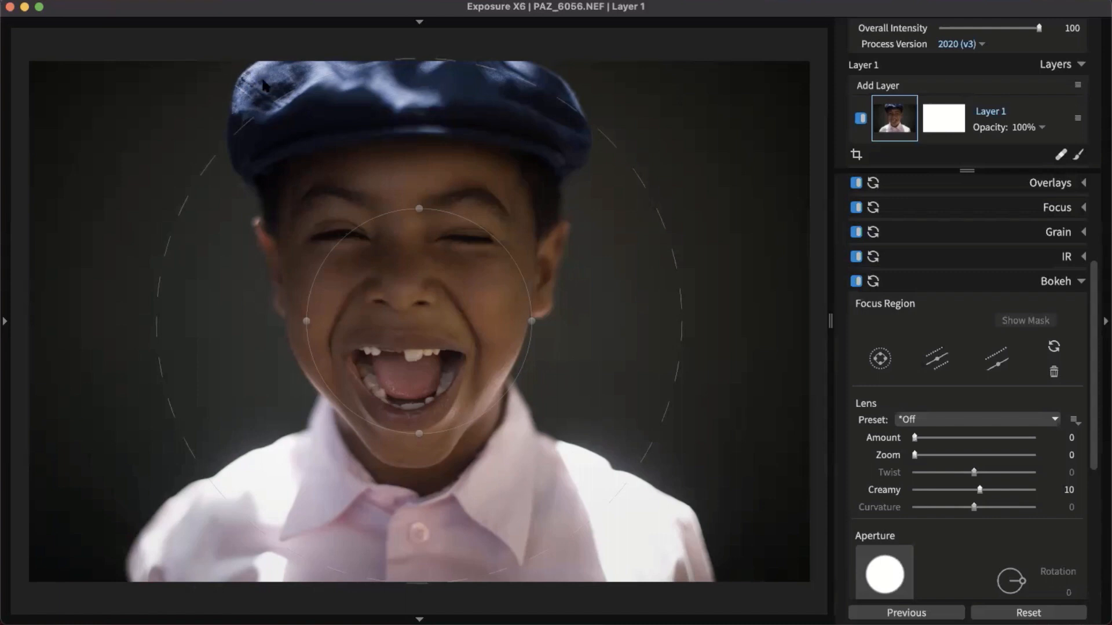
{"action": "left_click_drag", "start_coordinate": [432, 336], "coordinate": [409, 274]}
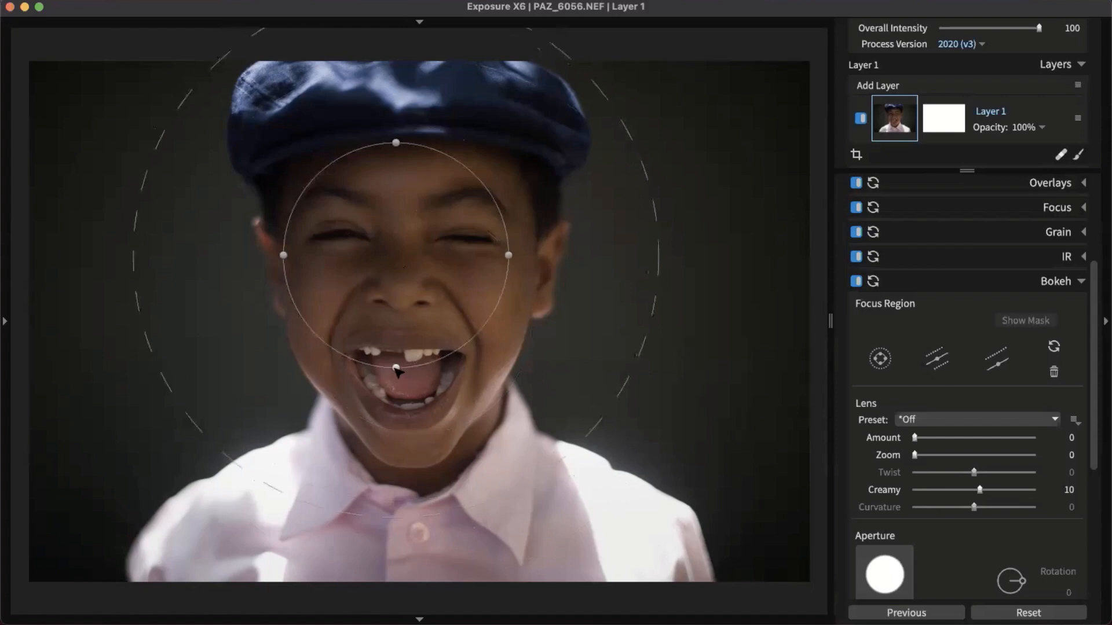
{"action": "left_click_drag", "start_coordinate": [396, 367], "coordinate": [409, 445]}
{"action": "mouse_move", "coordinate": [421, 301]}
{"action": "left_mouse_down"}
{"action": "mouse_move", "coordinate": [440, 325]}
{"action": "mouse_move", "coordinate": [432, 317]}
{"action": "left_mouse_up"}
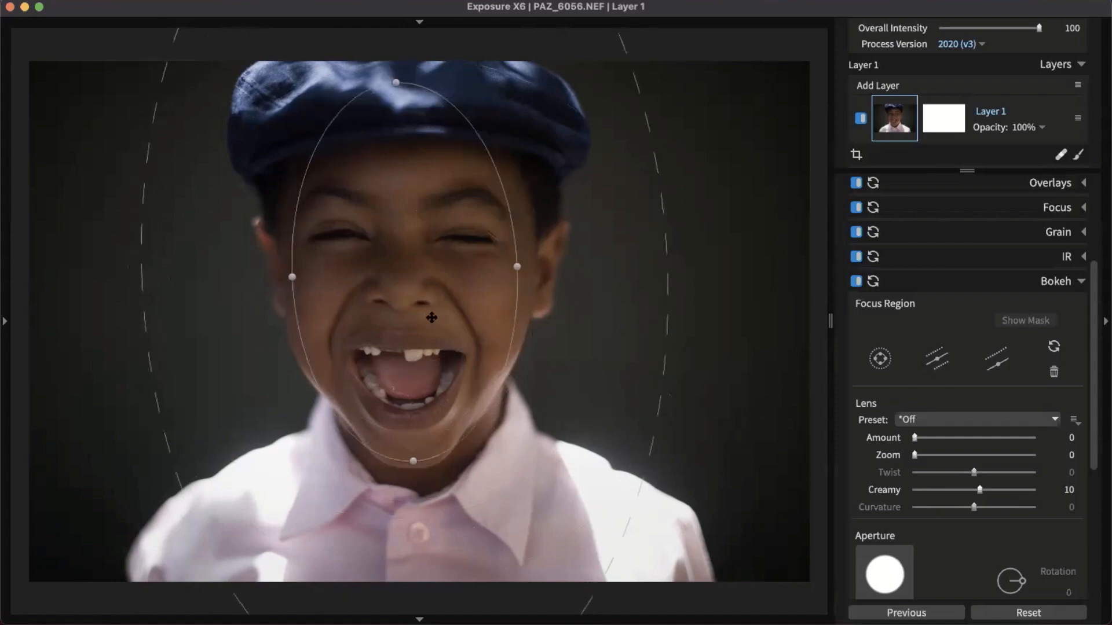
{"action": "left_click_drag", "start_coordinate": [348, 106], "coordinate": [357, 128]}
{"action": "left_click_drag", "start_coordinate": [432, 241], "coordinate": [433, 268]}
Set the bokeh amount to 15, tighten the inner focus ellipse around the boy's face and widen the outer falloff boundary.
{"action": "left_click_drag", "start_coordinate": [915, 438], "coordinate": [939, 438]}
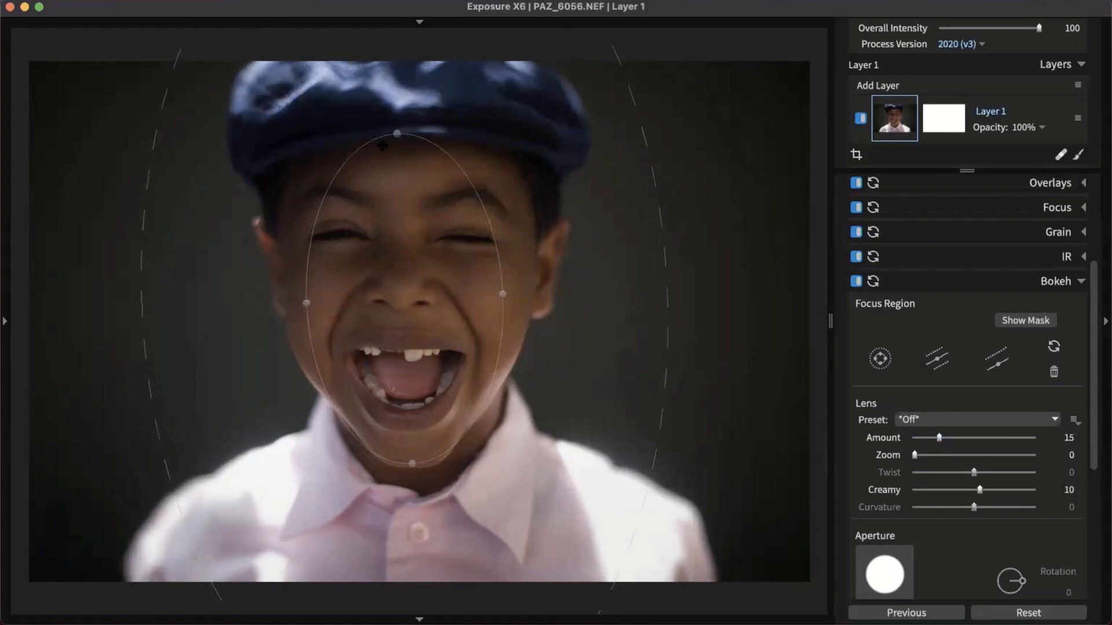
{"action": "left_click_drag", "start_coordinate": [473, 189], "coordinate": [470, 193]}
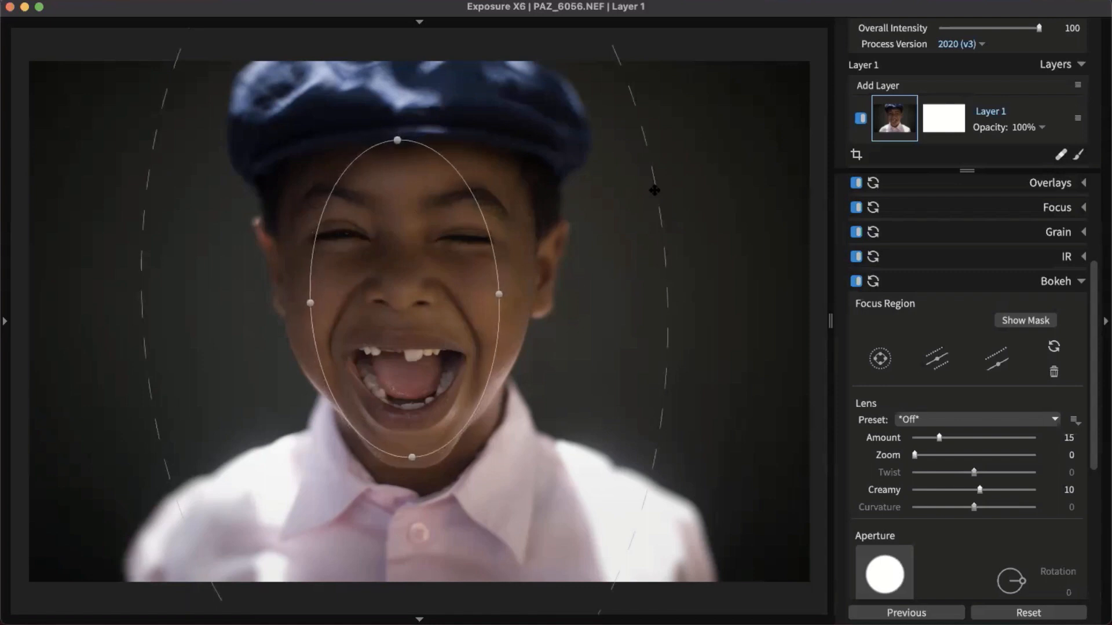
{"action": "left_click_drag", "start_coordinate": [651, 174], "coordinate": [693, 169]}
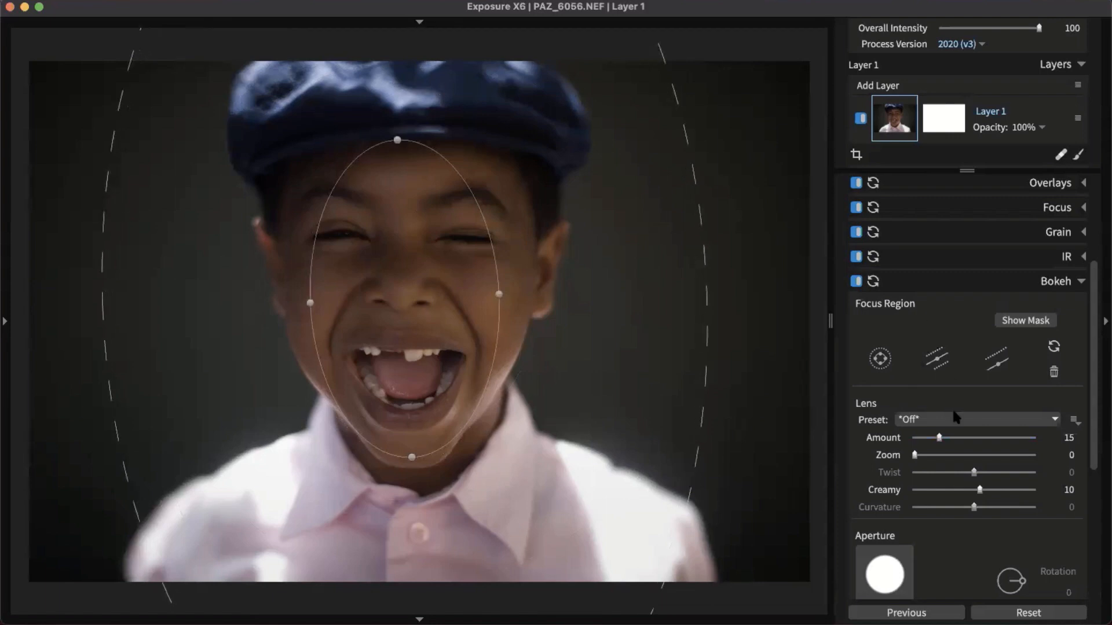
Apply the Nikon 50mm f/1.4 @ f/1.4 bokeh lens preset with amount 9 and slightly enlarge the inner focus ellipse around the face.
{"action": "left_click", "coordinate": [1040, 419]}
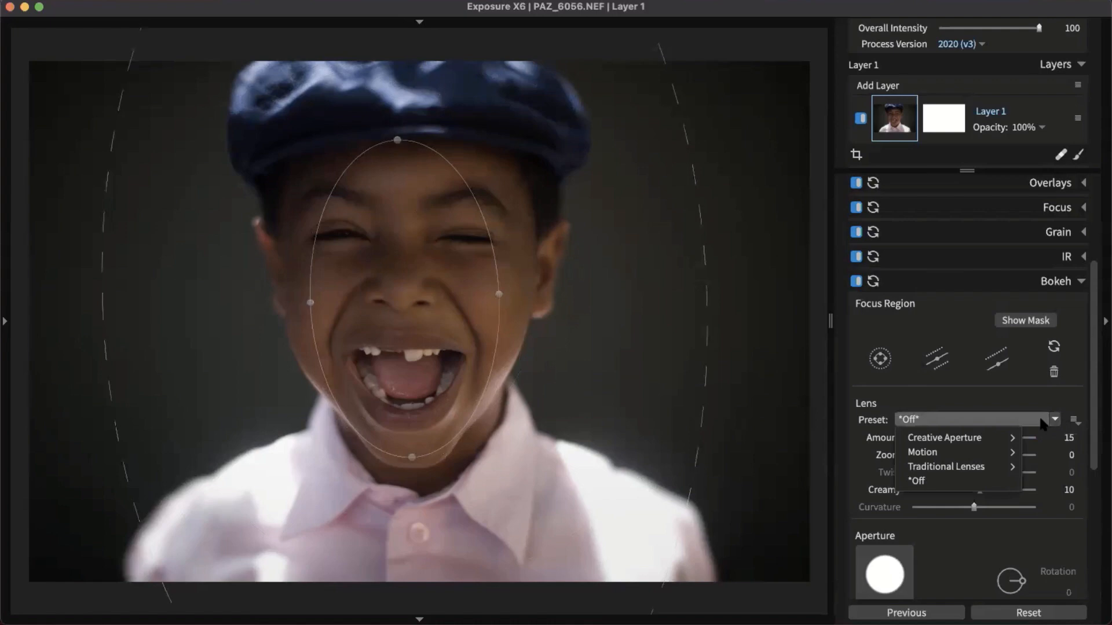
{"action": "mouse_move", "coordinate": [1012, 454]}
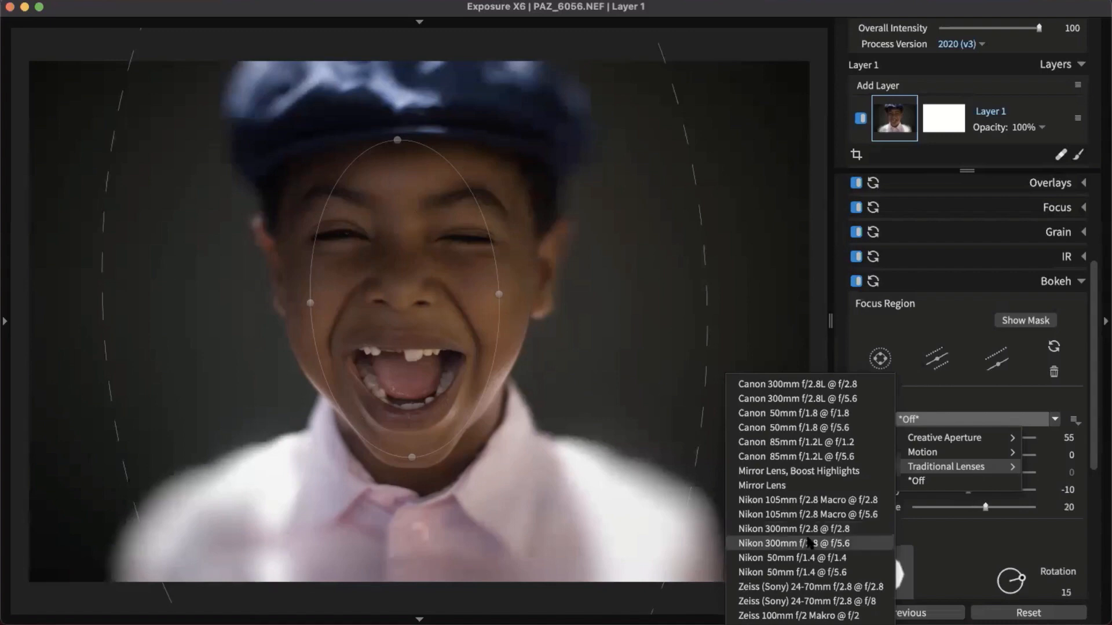
{"action": "left_click", "coordinate": [809, 557]}
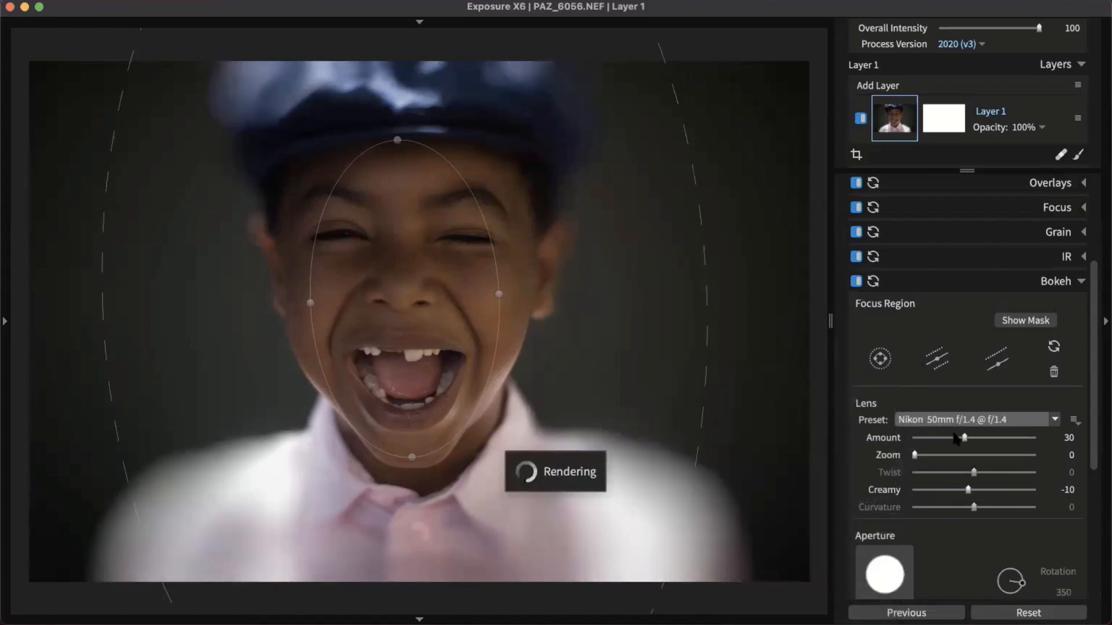
{"action": "left_click_drag", "start_coordinate": [964, 437], "coordinate": [929, 440]}
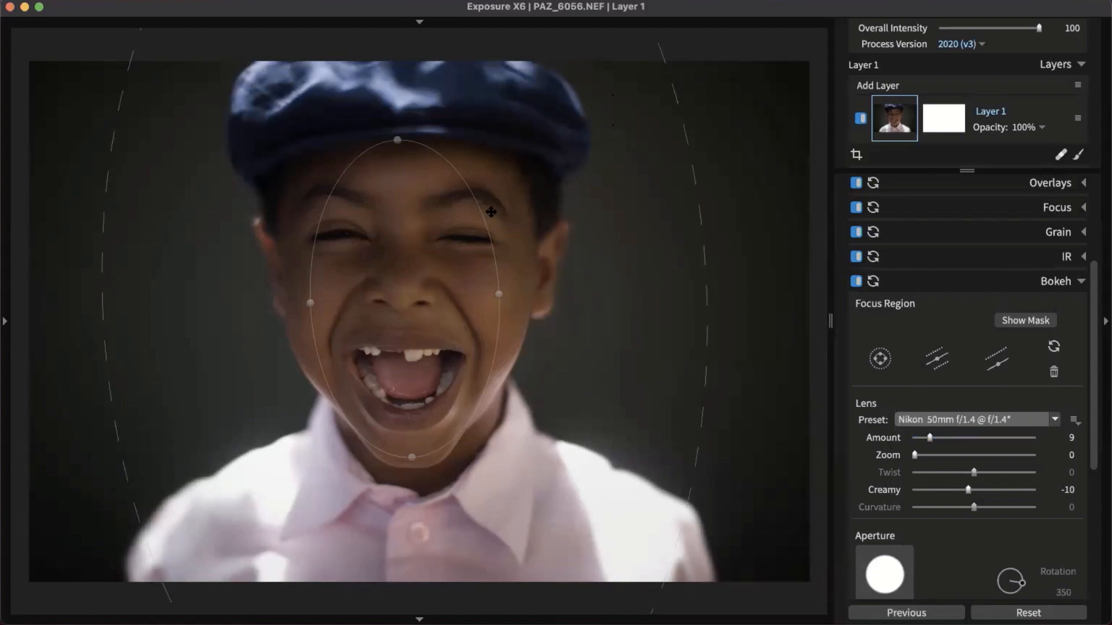
{"action": "left_click_drag", "start_coordinate": [490, 212], "coordinate": [506, 205]}
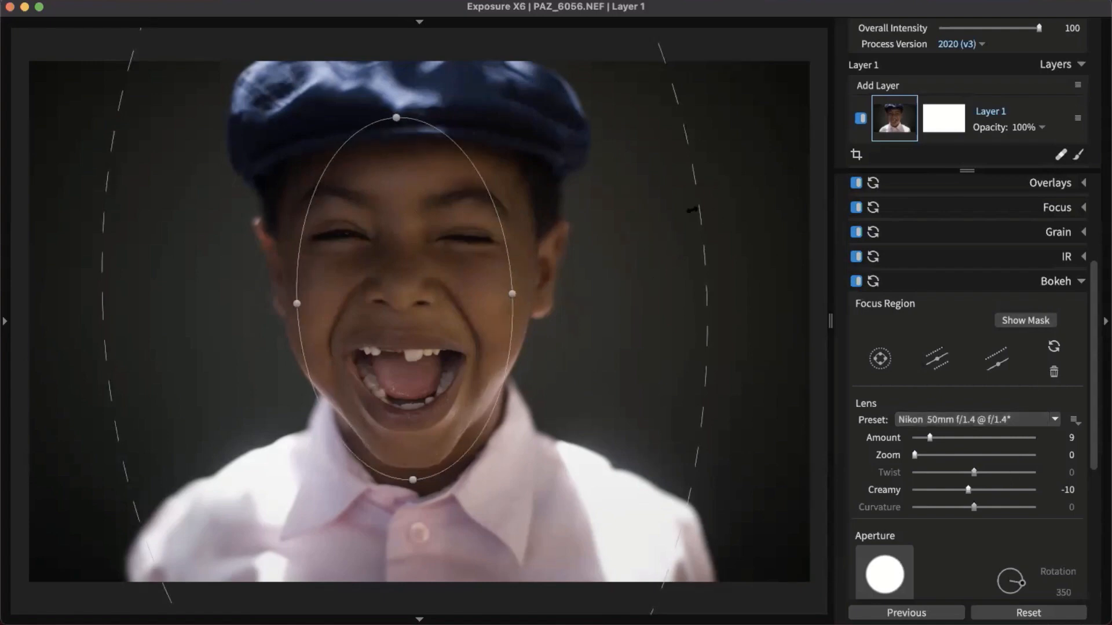
{"action": "left_click", "coordinate": [1066, 290]}
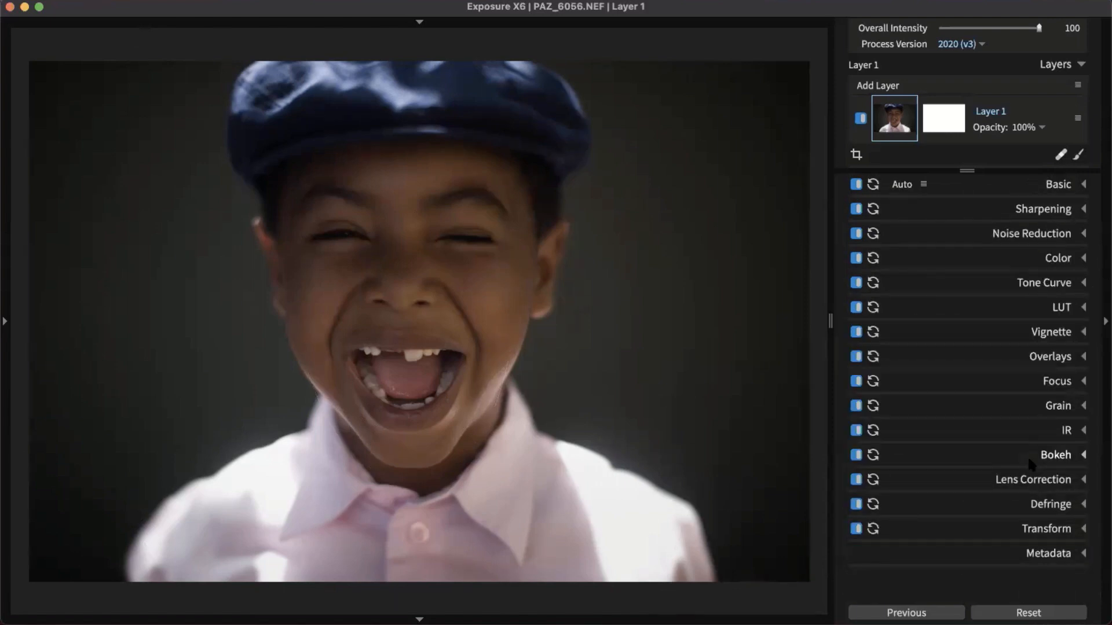
Compare the portrait with and without the Bokeh adjustments, leaving them enabled.
{"action": "left_click", "coordinate": [856, 455]}
{"action": "left_click", "coordinate": [856, 455]}
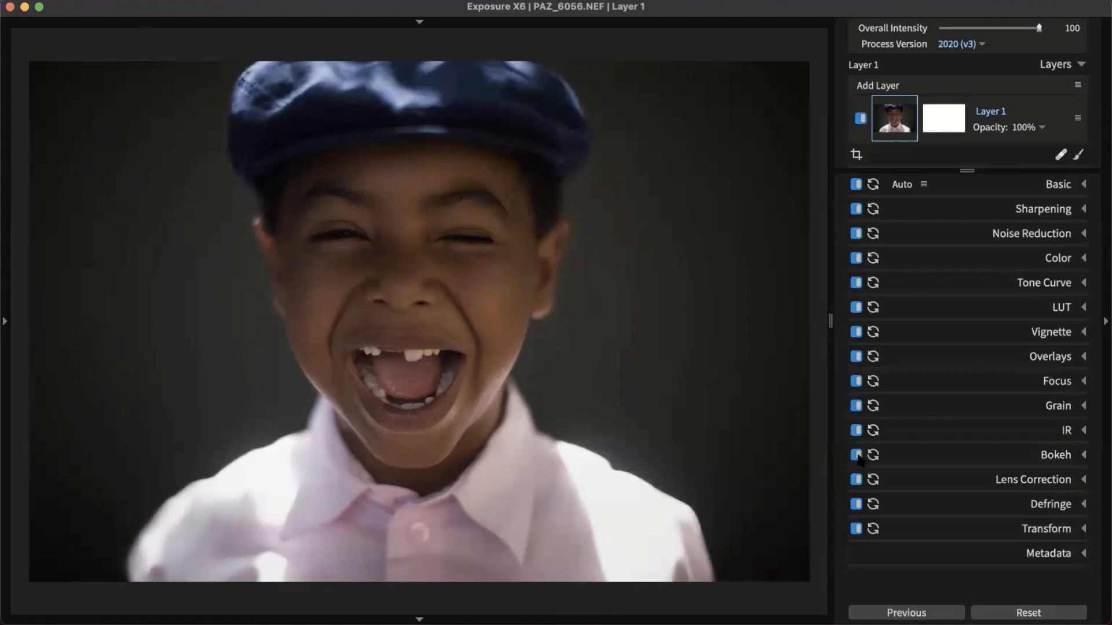
{"action": "left_click", "coordinate": [857, 455]}
{"action": "left_click", "coordinate": [856, 456]}
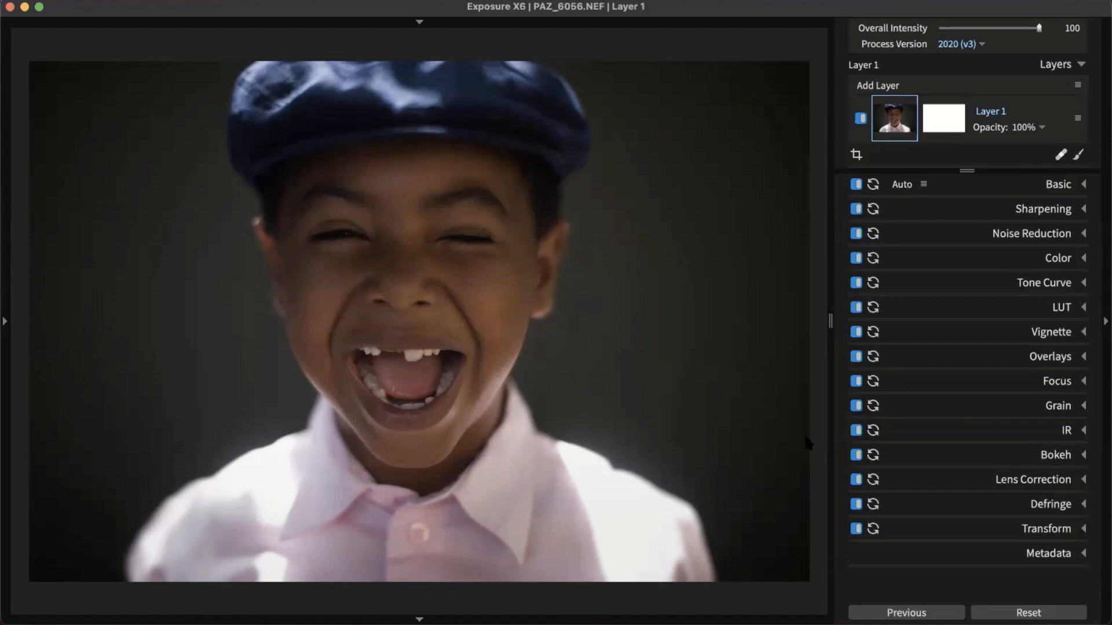
Open the Grain adjustments and apply the Regular Grain 50% preset.
{"action": "left_click", "coordinate": [1027, 402]}
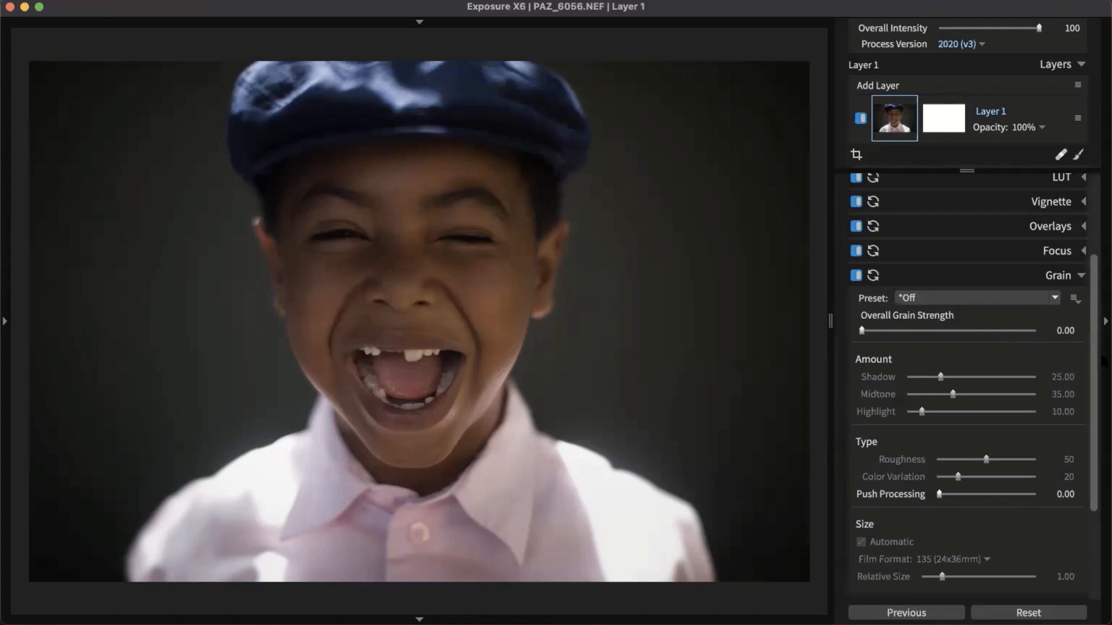
{"action": "scroll", "coordinate": [1097, 347], "scroll_direction": "down", "scroll_amount": 2}
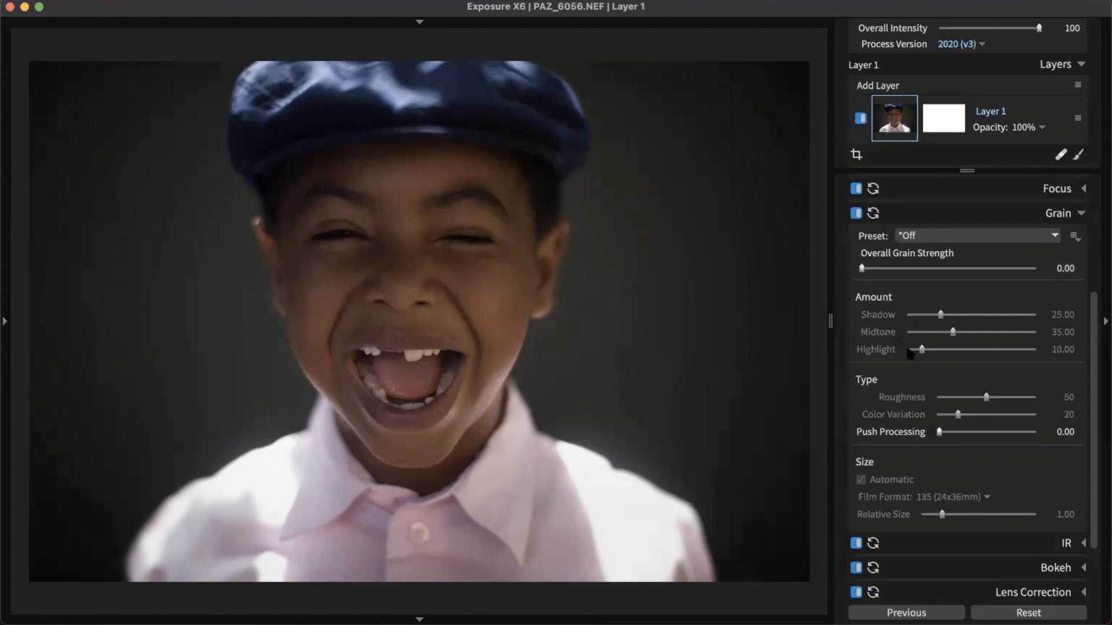
{"action": "left_click", "coordinate": [927, 236]}
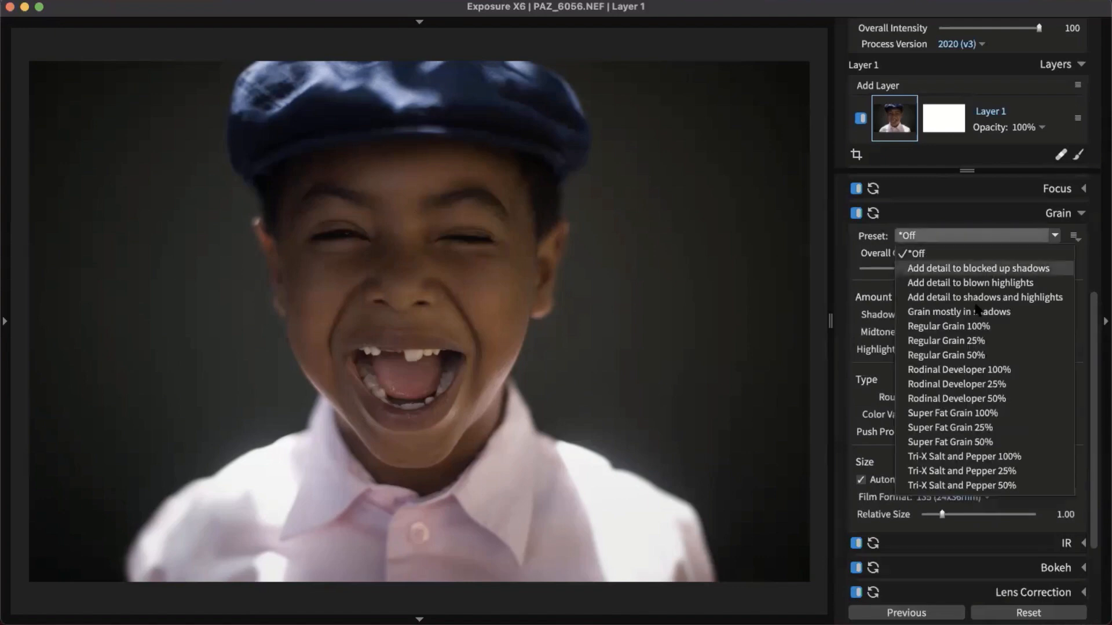
{"action": "left_click", "coordinate": [973, 356]}
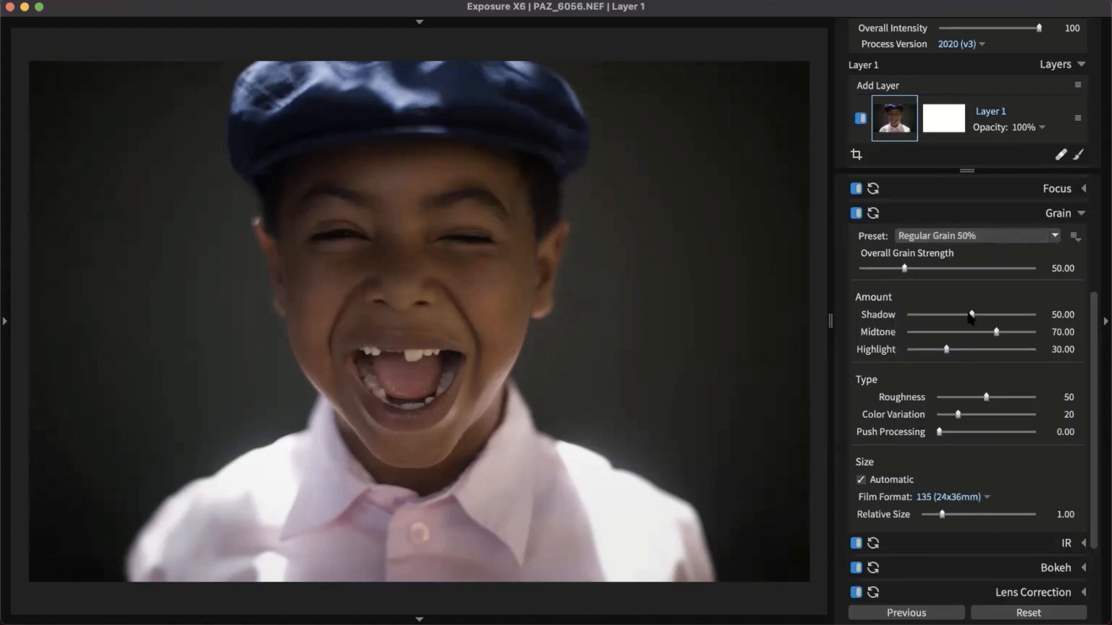
Set grain to shadow 71.10, midtone 26.01, highlight 11.56 and overall strength 25.10, and collapse the Grain adjustments.
{"action": "left_click_drag", "start_coordinate": [971, 315], "coordinate": [924, 349]}
{"action": "left_click", "coordinate": [942, 333]}
{"action": "left_click_drag", "start_coordinate": [988, 314], "coordinate": [997, 314]}
{"action": "left_click_drag", "start_coordinate": [905, 268], "coordinate": [883, 268]}
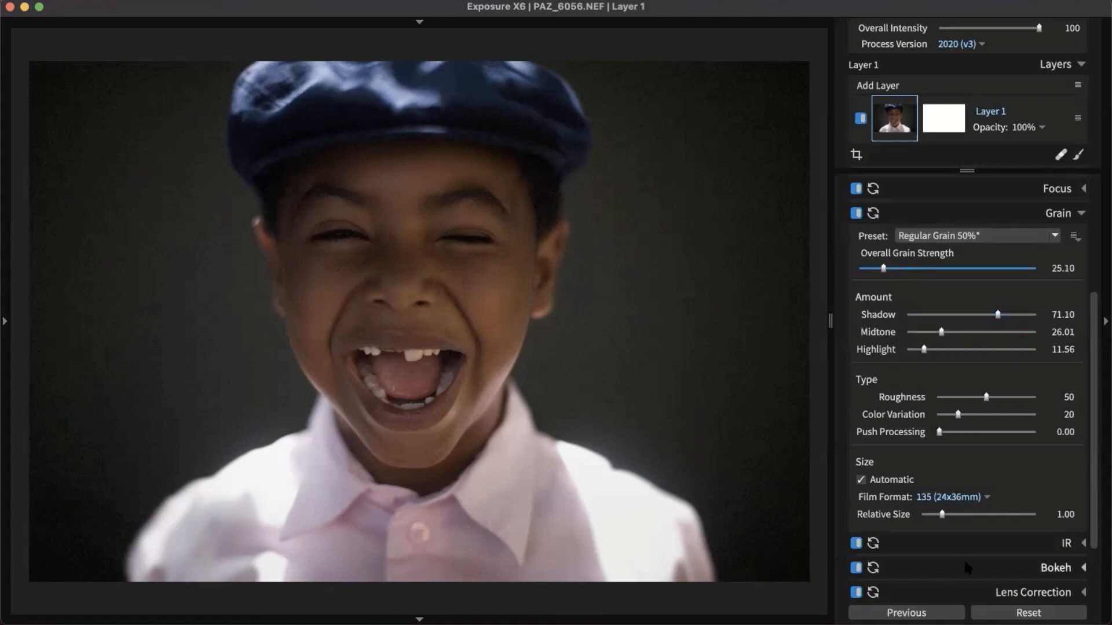
{"action": "left_click", "coordinate": [1075, 238]}
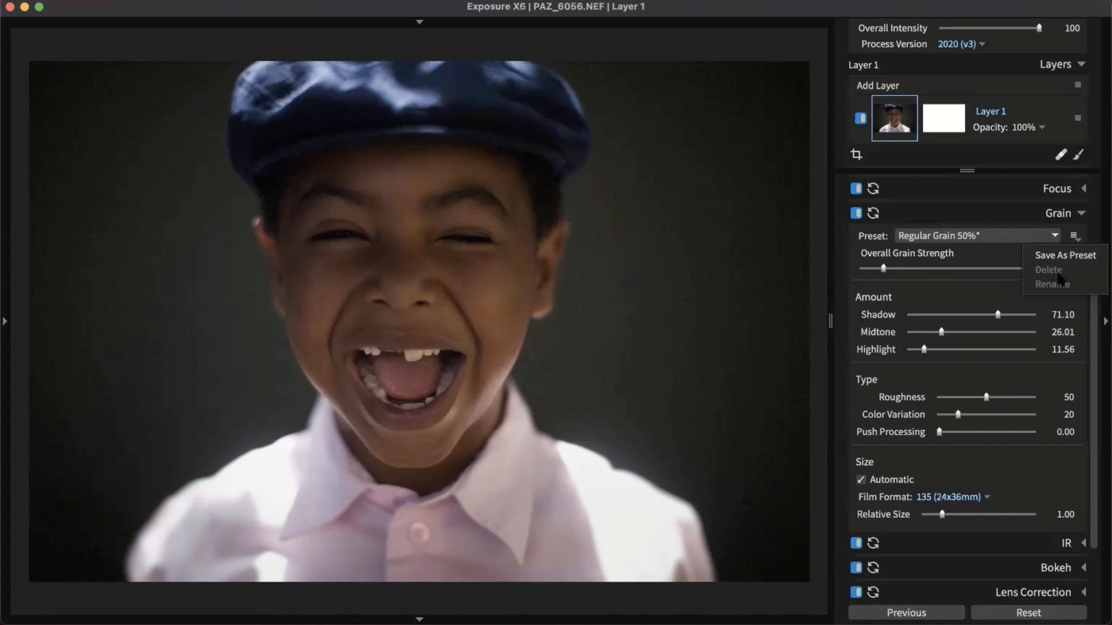
{"action": "left_click", "coordinate": [1027, 216]}
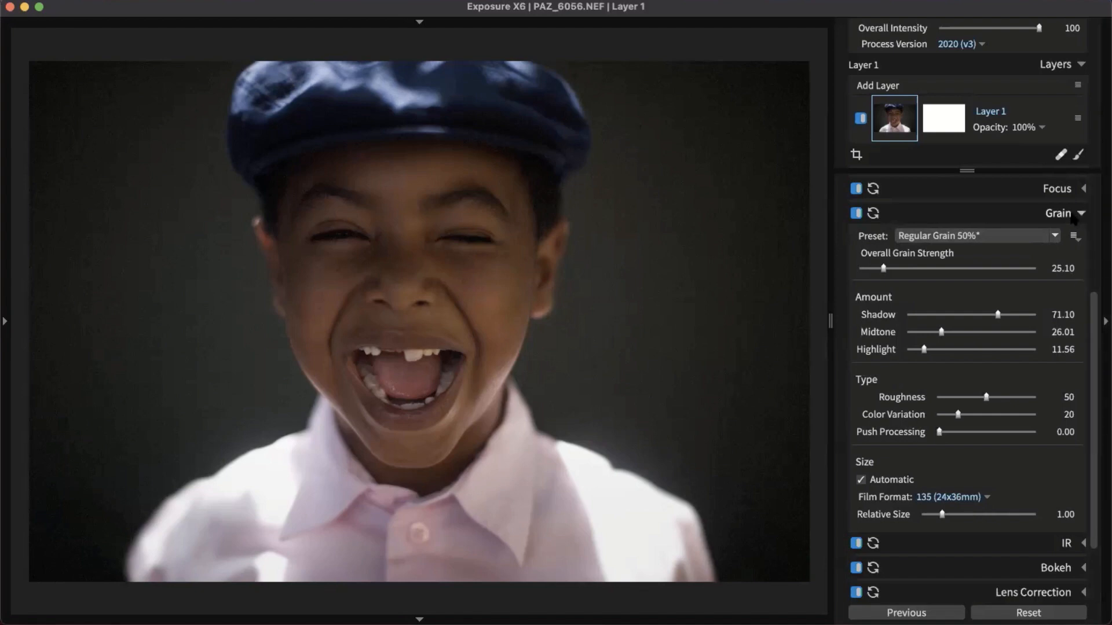
{"action": "left_click", "coordinate": [1073, 215]}
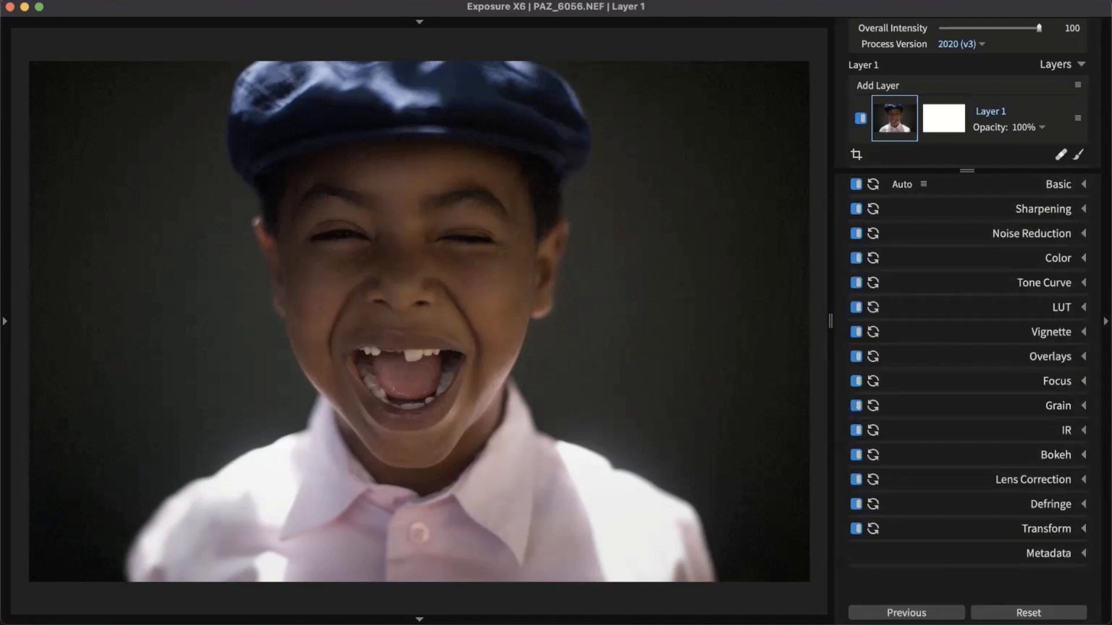
Open the Overlays adjustments and enable the Light Effect overlay.
{"action": "left_click", "coordinate": [1056, 358]}
{"action": "scroll", "coordinate": [1021, 347], "scroll_direction": "down", "scroll_amount": 5}
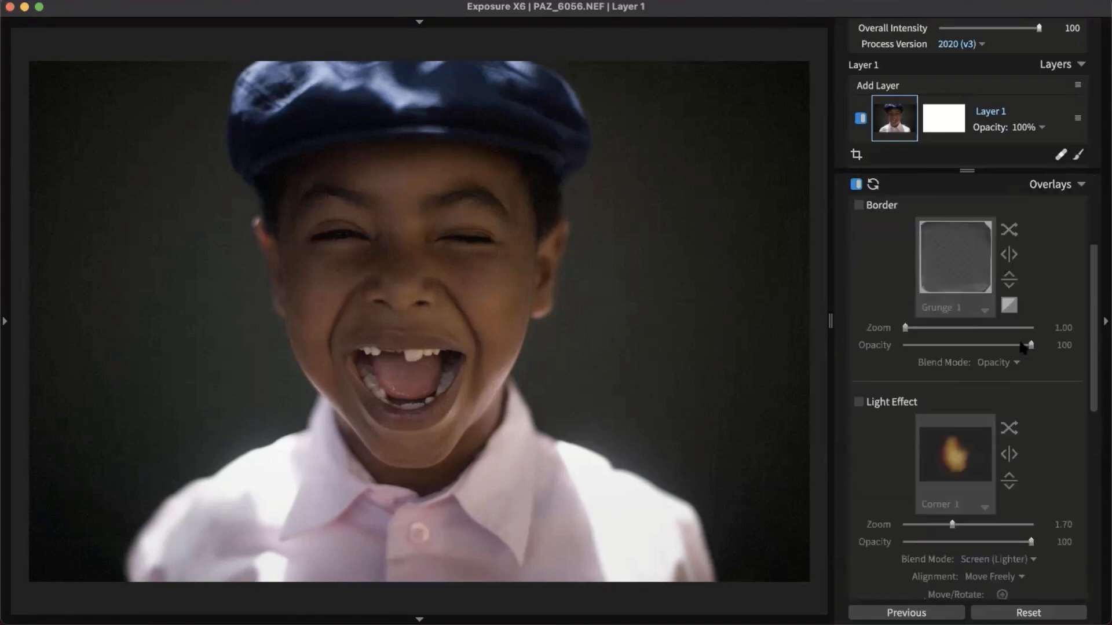
{"action": "scroll", "coordinate": [1022, 347], "scroll_direction": "down", "scroll_amount": 4}
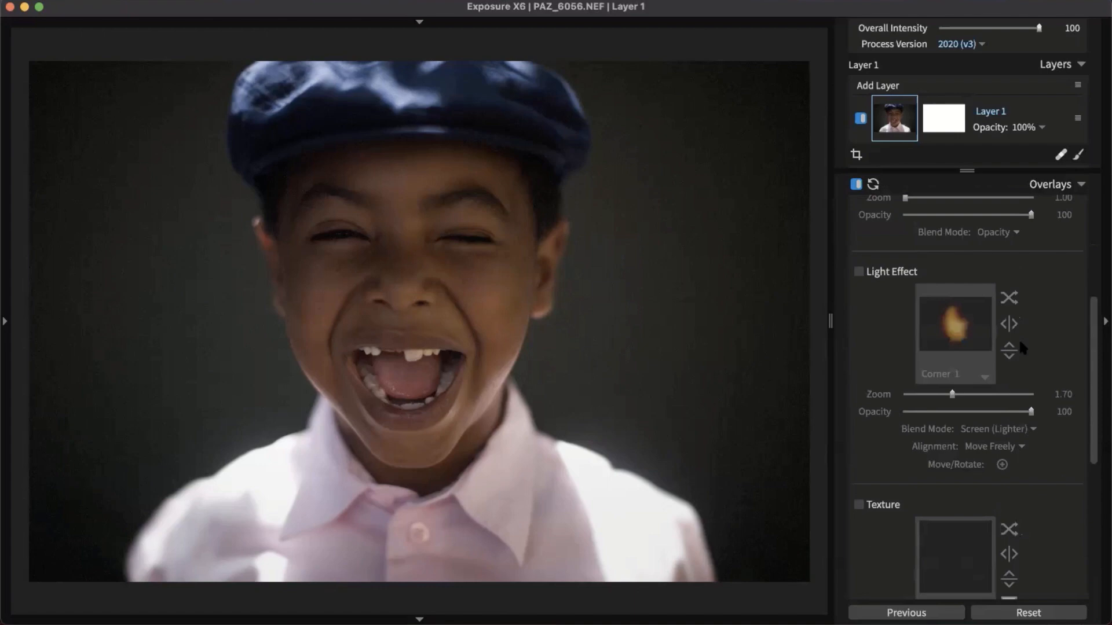
{"action": "scroll", "coordinate": [1019, 342], "scroll_direction": "down", "scroll_amount": 3}
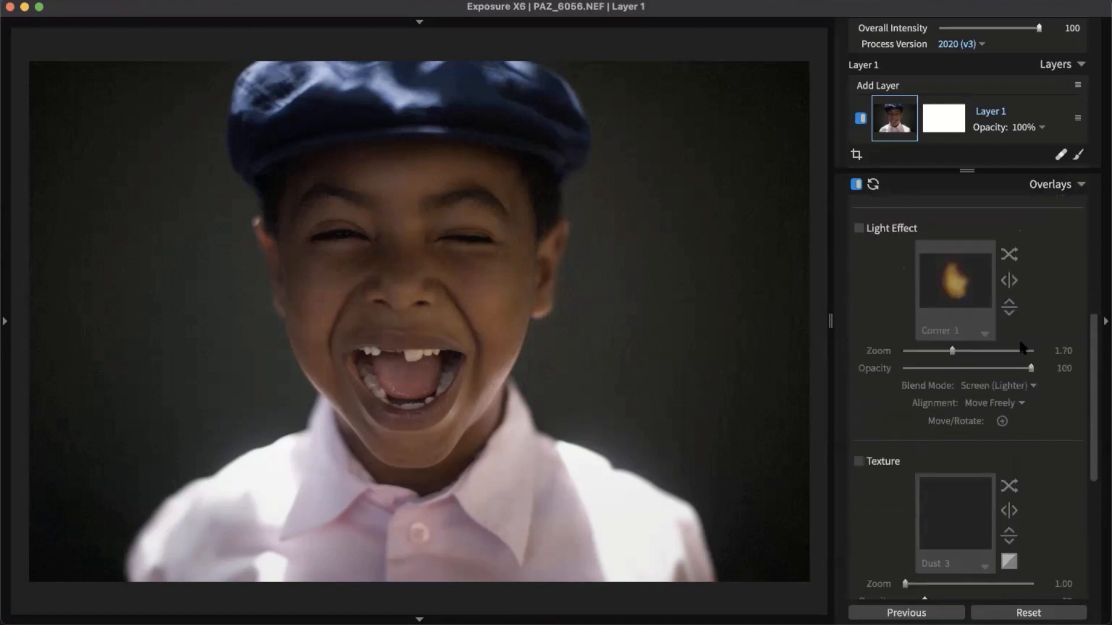
{"action": "scroll", "coordinate": [1007, 341], "scroll_direction": "up", "scroll_amount": 4}
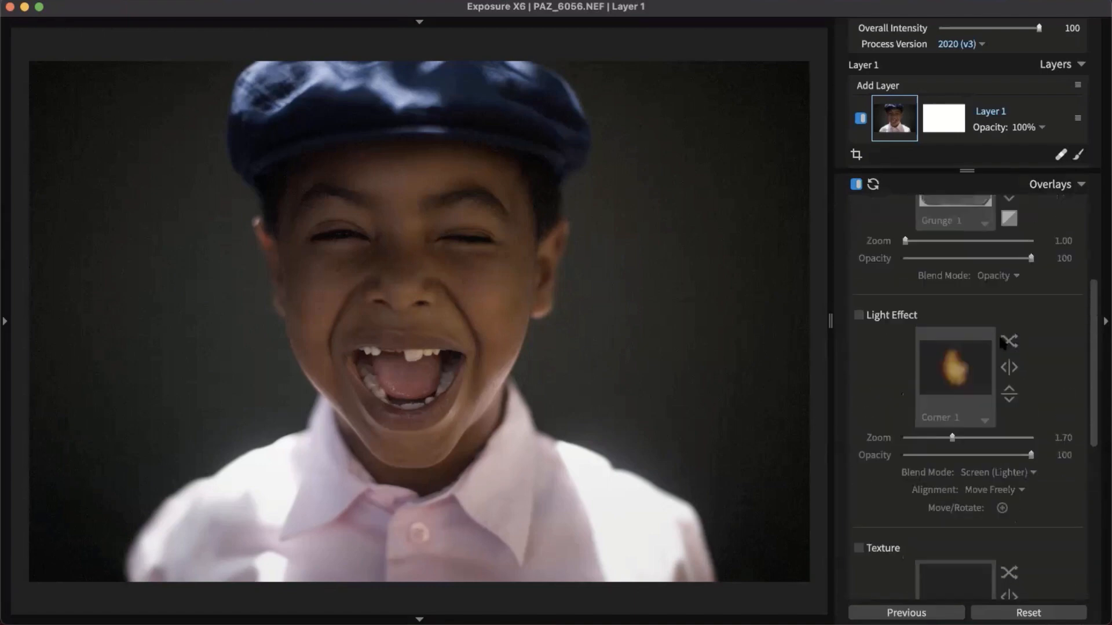
{"action": "left_click", "coordinate": [859, 316]}
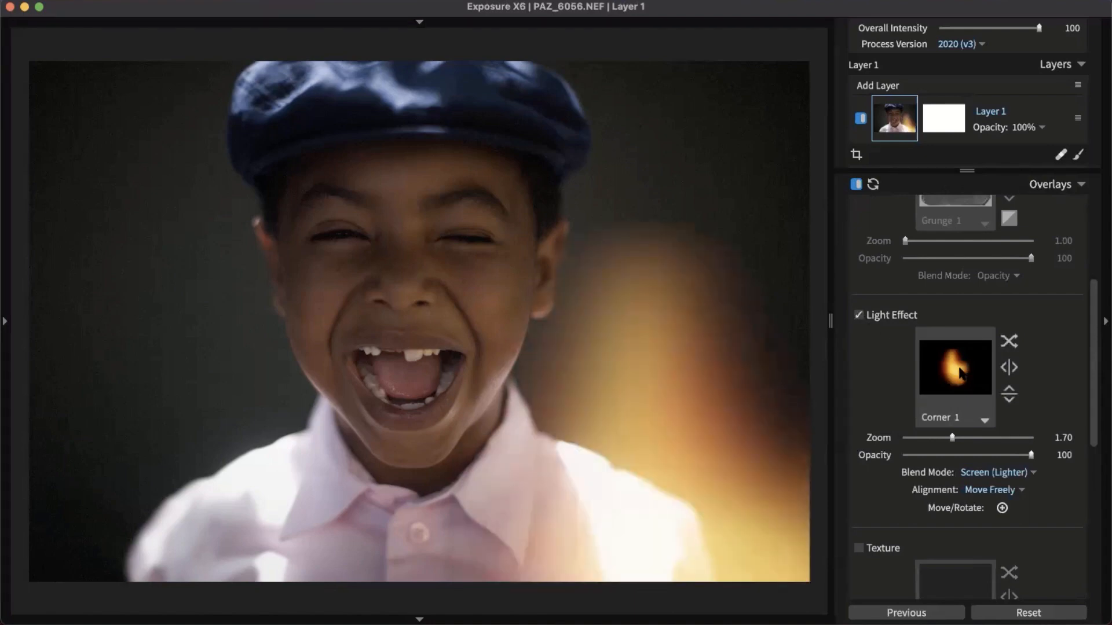
Try the Corner 9 and Dazzle Silver light effects, and choose Dazzle Gold for the overlay.
{"action": "left_click", "coordinate": [960, 373]}
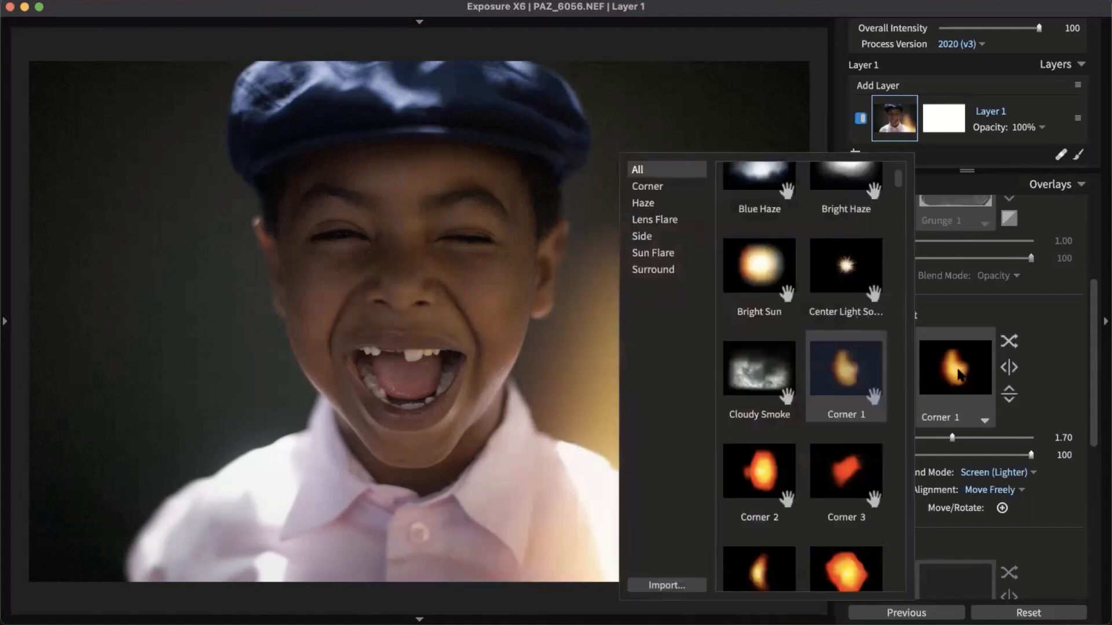
{"action": "scroll", "coordinate": [814, 394], "scroll_direction": "down", "scroll_amount": 5}
{"action": "left_click", "coordinate": [814, 395]}
{"action": "scroll", "coordinate": [829, 458], "scroll_direction": "down", "scroll_amount": 10}
{"action": "left_click", "coordinate": [811, 499]}
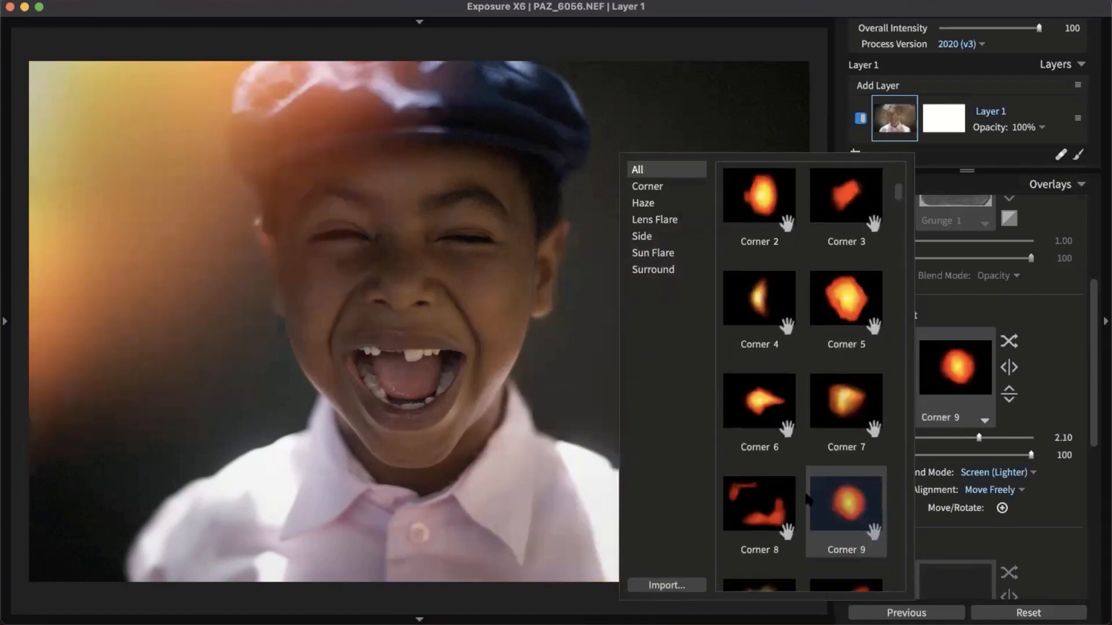
{"action": "scroll", "coordinate": [788, 501], "scroll_direction": "down", "scroll_amount": 10}
{"action": "left_click", "coordinate": [758, 501]}
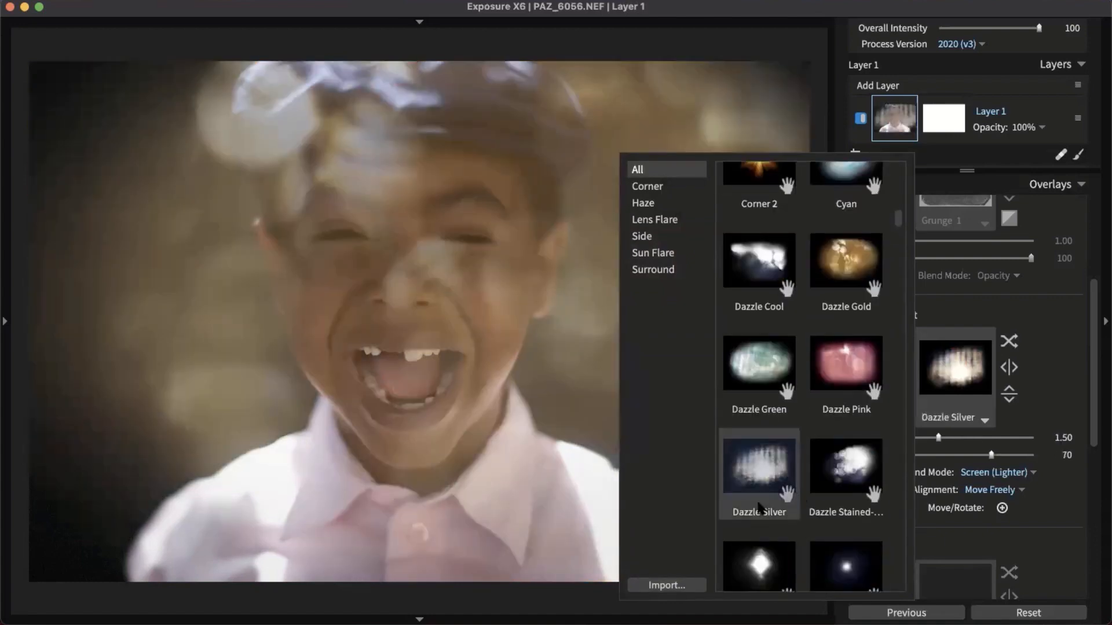
{"action": "left_click", "coordinate": [828, 288]}
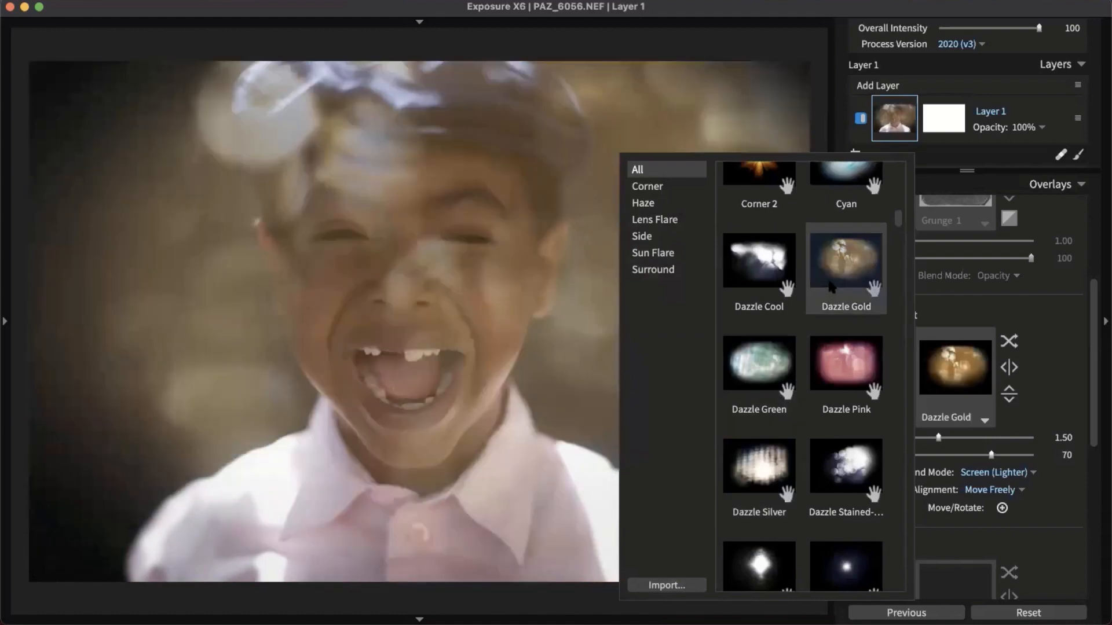
{"action": "left_click", "coordinate": [832, 288]}
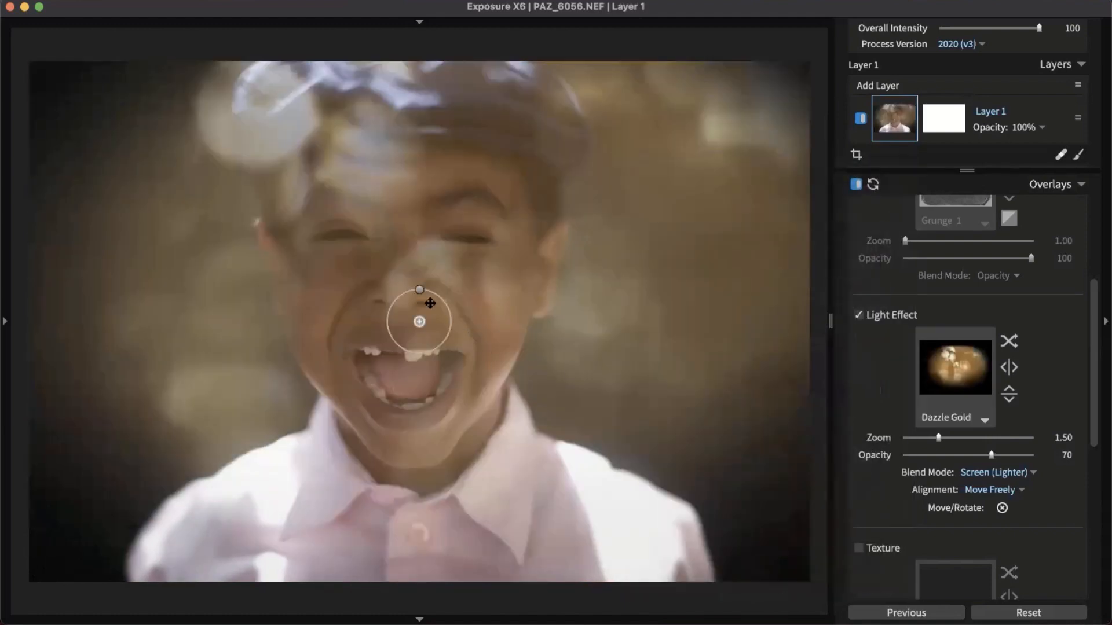
Move the Dazzle Gold light effect's center onto the cheek beside the boy's mouth, with zoom 2.10 and opacity 18.
{"action": "left_click_drag", "start_coordinate": [421, 321], "coordinate": [327, 319]}
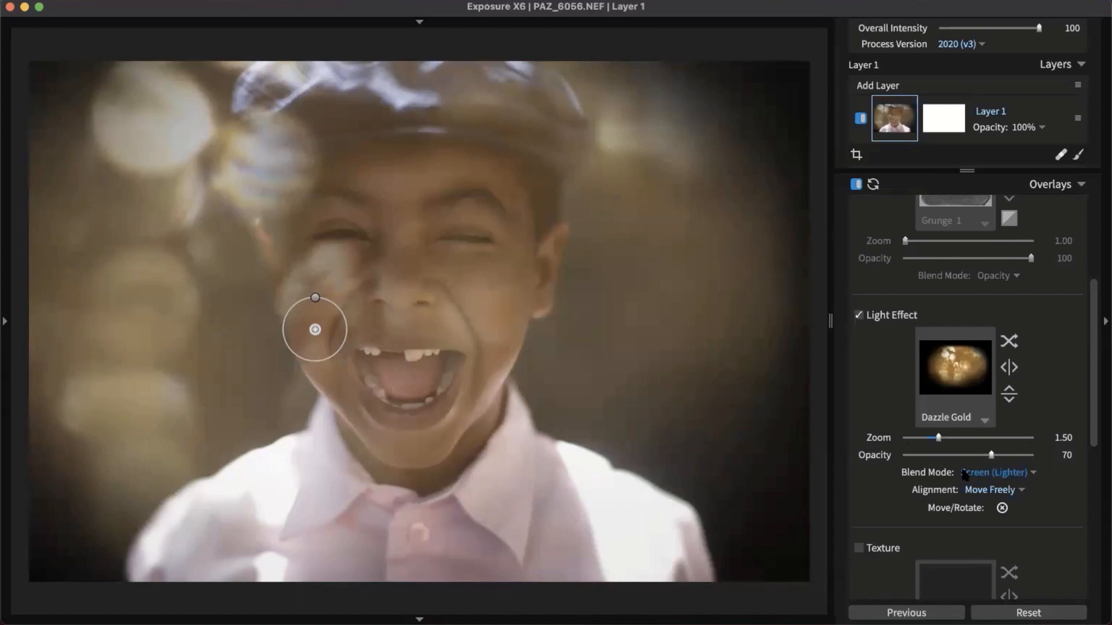
{"action": "left_click_drag", "start_coordinate": [938, 438], "coordinate": [918, 438]}
{"action": "left_click", "coordinate": [978, 437]}
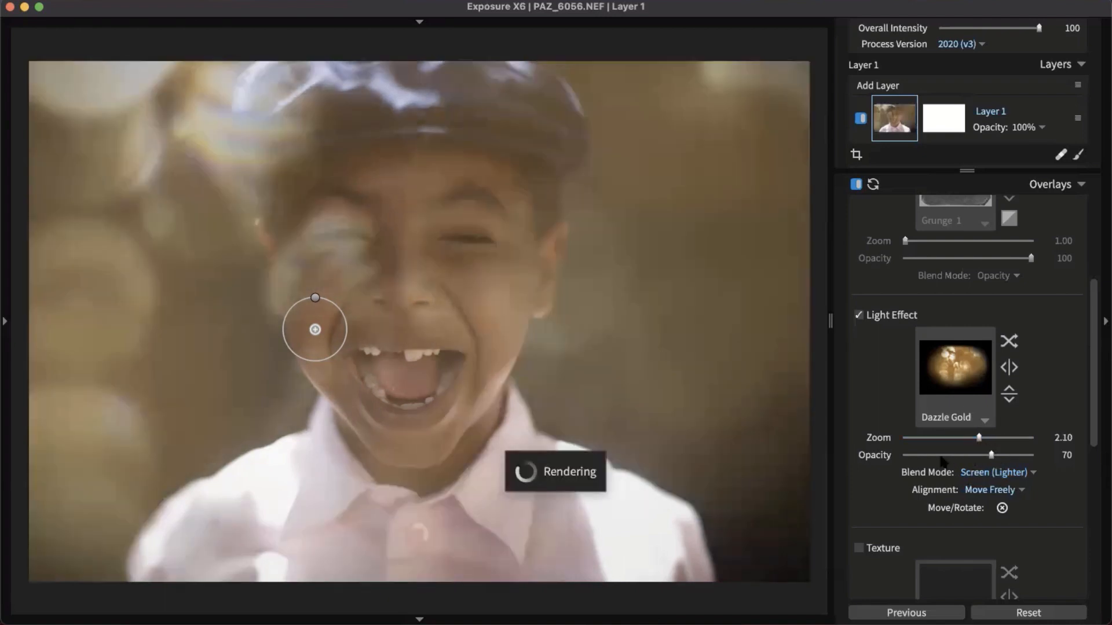
{"action": "left_click_drag", "start_coordinate": [941, 455], "coordinate": [922, 455]}
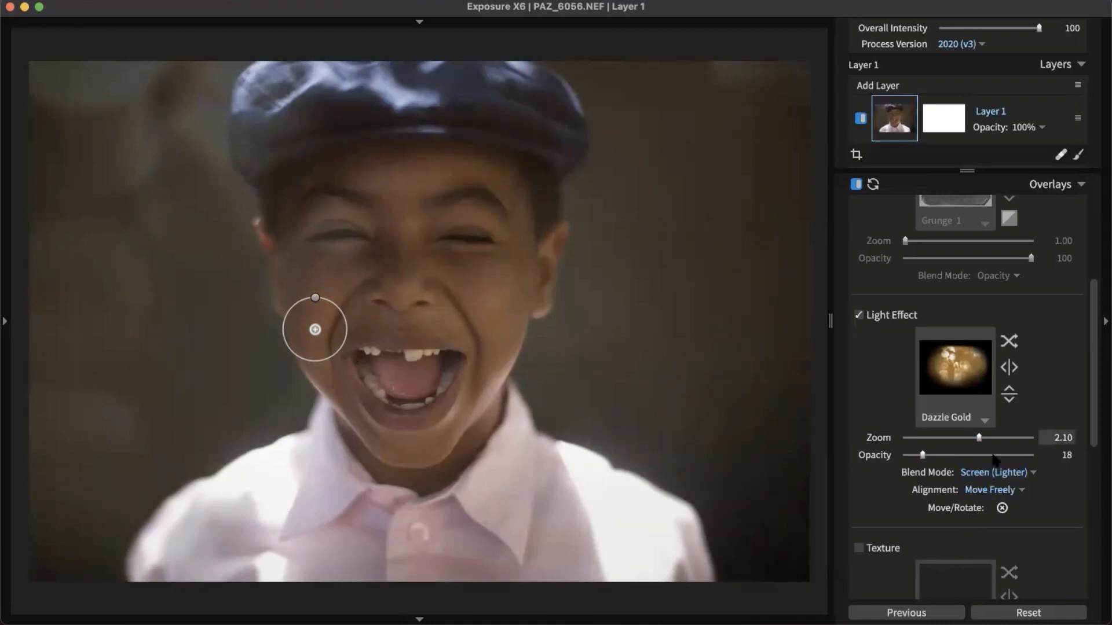
Set the overlay protection around the face to 43 and collapse the Overlays adjustments.
{"action": "left_click_drag", "start_coordinate": [1092, 413], "coordinate": [1027, 509]}
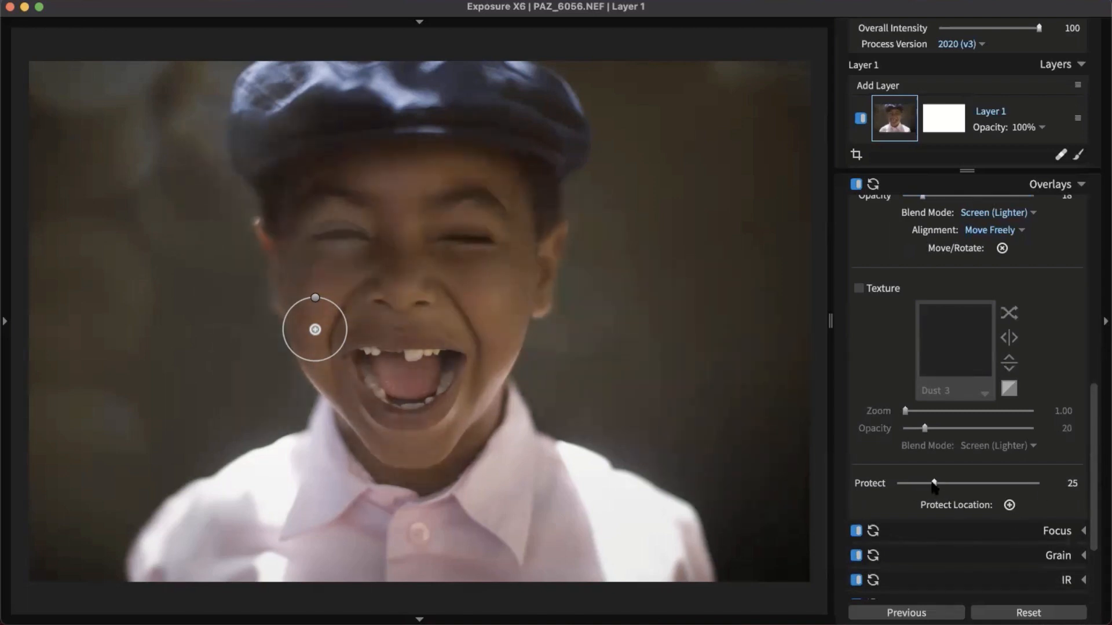
{"action": "left_click_drag", "start_coordinate": [934, 483], "coordinate": [958, 486]}
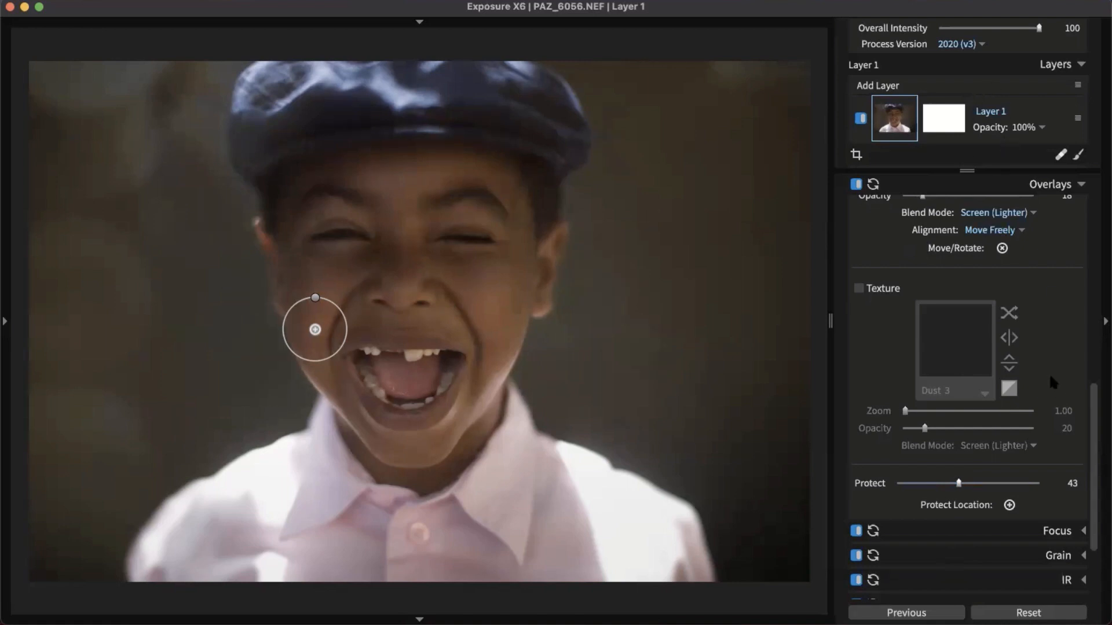
{"action": "scroll", "coordinate": [1047, 184], "scroll_direction": "down", "scroll_amount": 1}
{"action": "left_click", "coordinate": [1047, 183]}
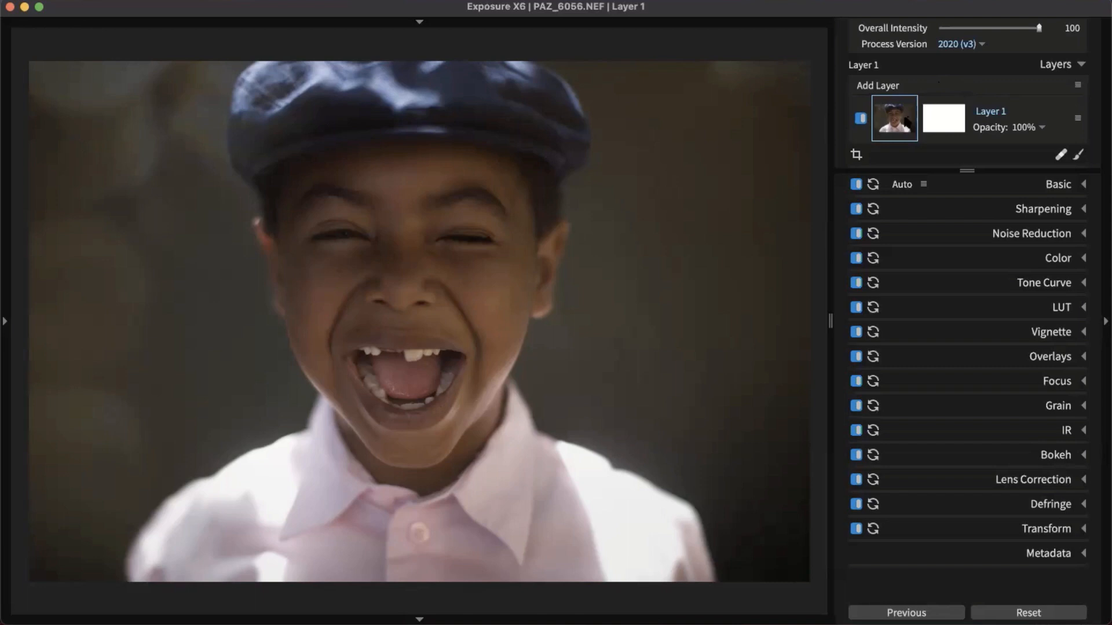
Add a second layer and set up its mask brush at size 42 with the Dodge (Lighten) preset.
{"action": "mouse_move", "coordinate": [905, 119]}
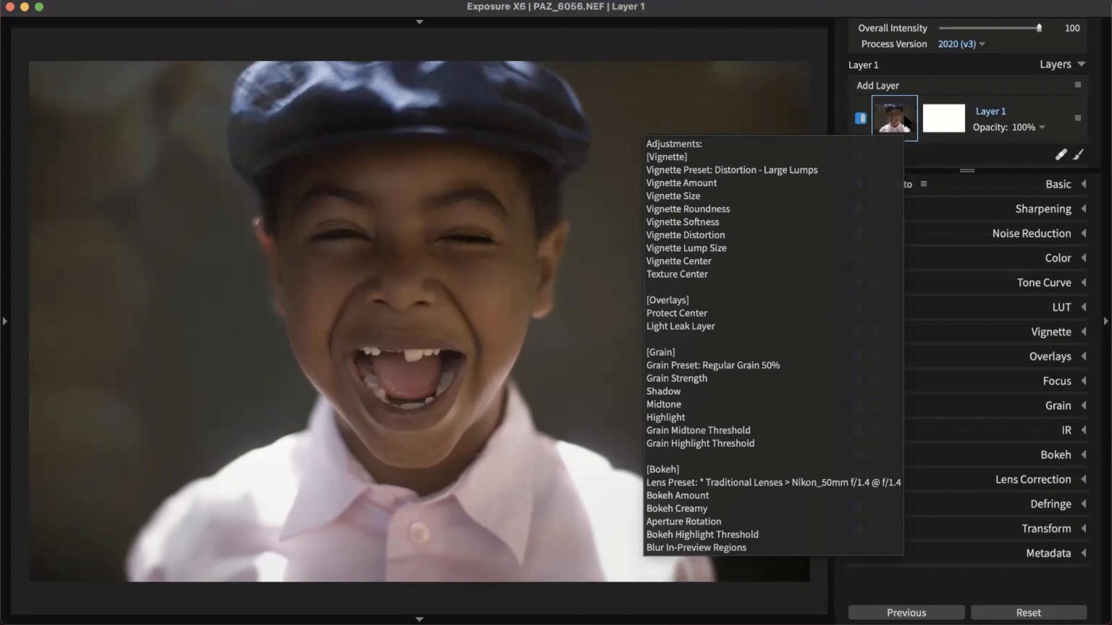
{"action": "left_click", "coordinate": [972, 65]}
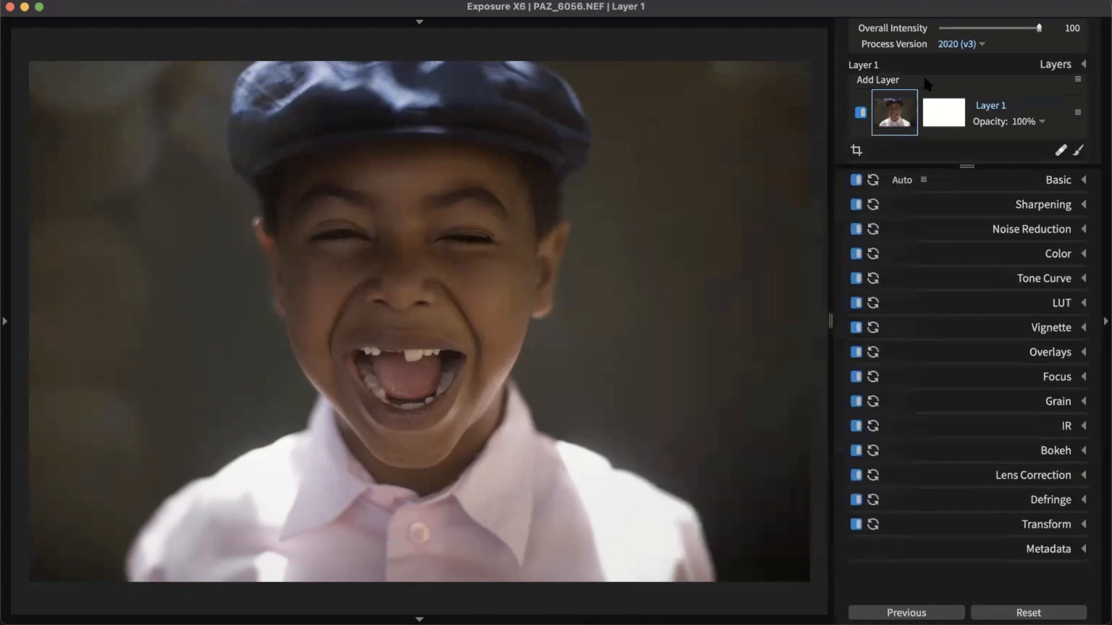
{"action": "left_click", "coordinate": [878, 86]}
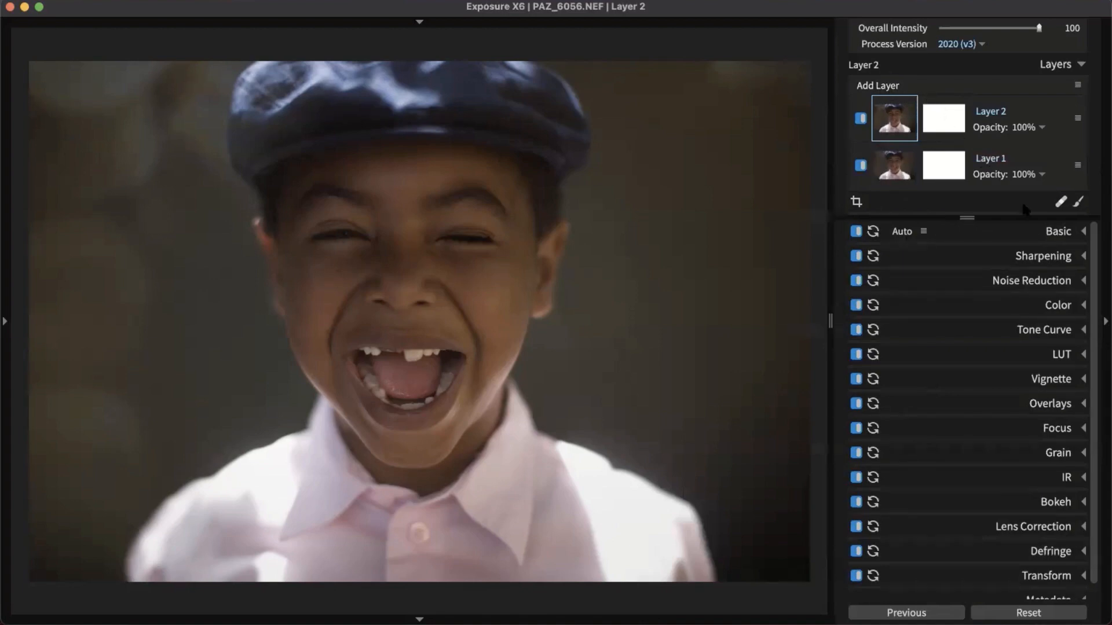
{"action": "left_click", "coordinate": [1078, 202]}
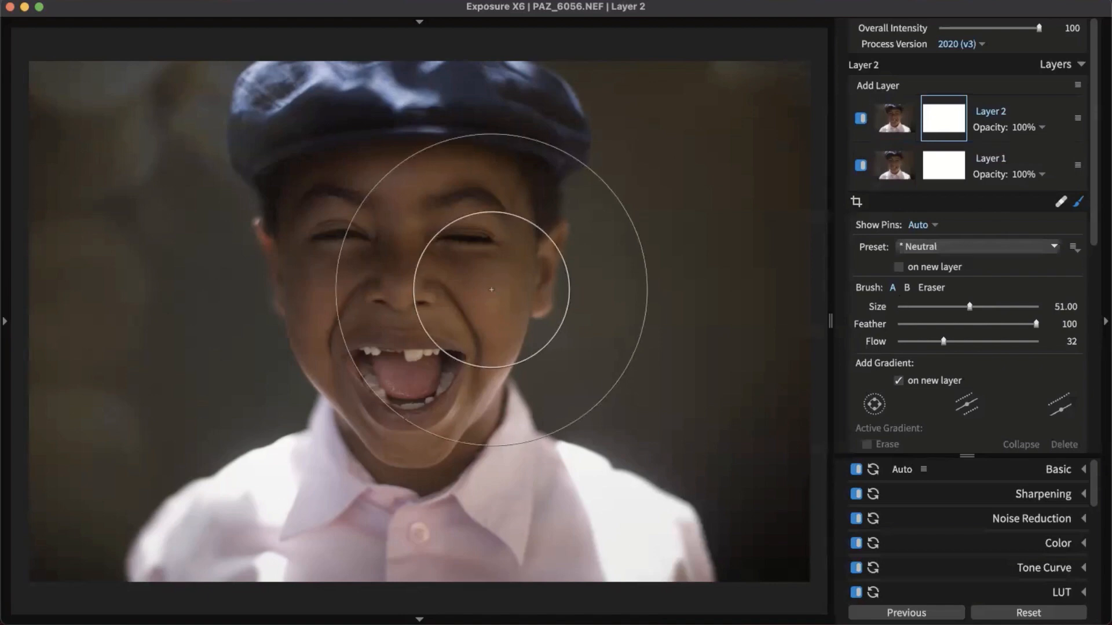
{"action": "scroll", "coordinate": [458, 301], "scroll_direction": "down", "scroll_amount": 5}
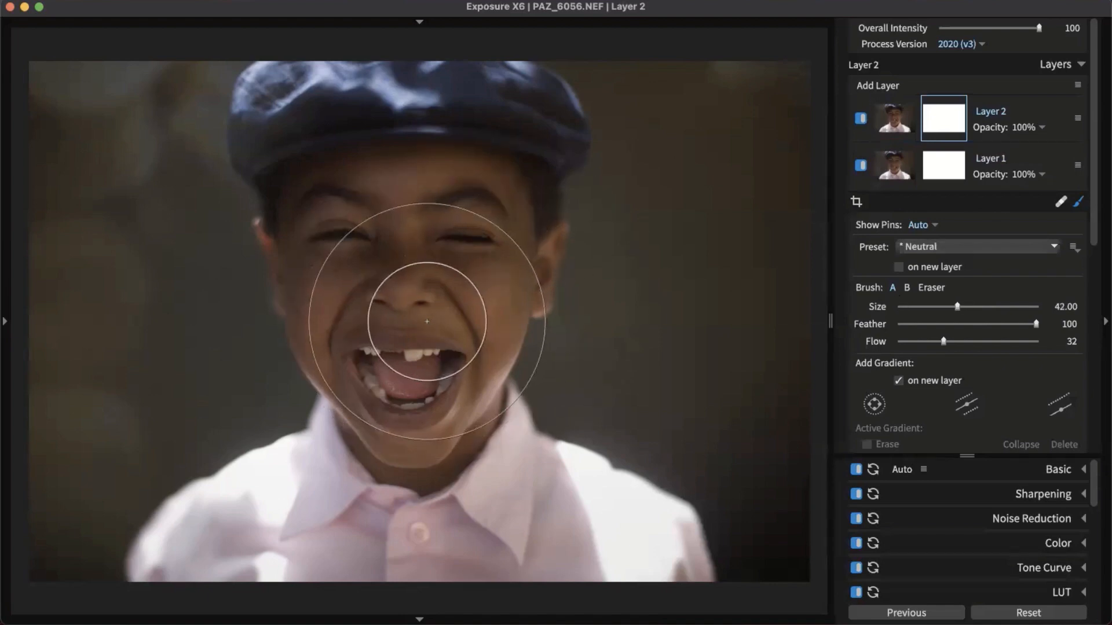
{"action": "left_click", "coordinate": [997, 250]}
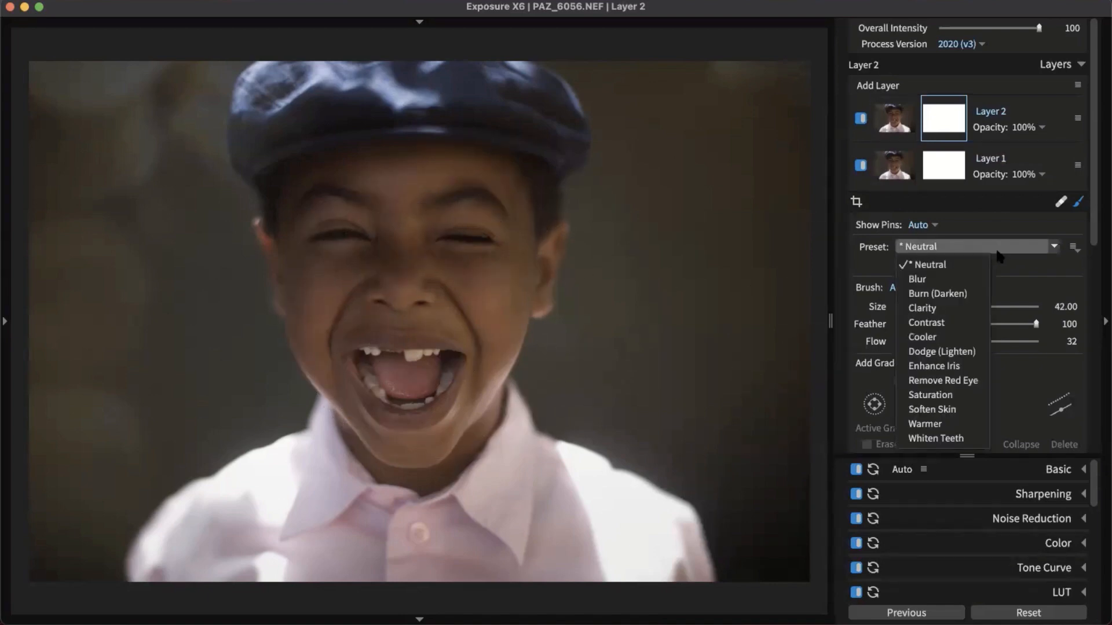
{"action": "left_click", "coordinate": [968, 355]}
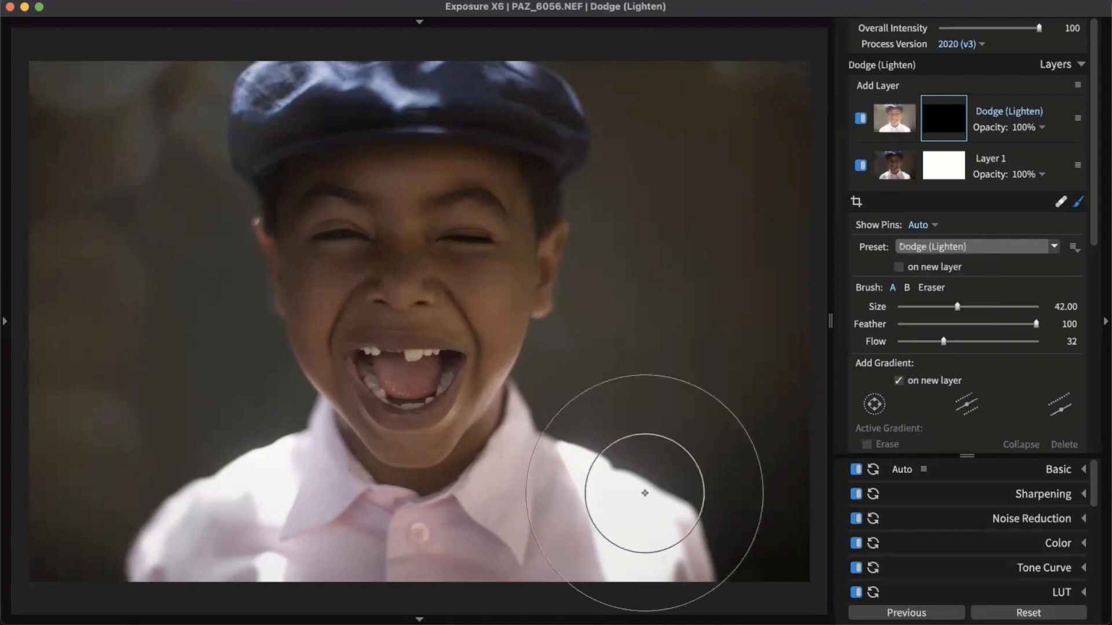
Brush the dodge effect over the boy's whole face and set the Dodge (Lighten) layer's opacity to 45%.
{"action": "mouse_move", "coordinate": [401, 398]}
{"action": "left_mouse_down"}
{"action": "mouse_move", "coordinate": [347, 179]}
{"action": "mouse_move", "coordinate": [303, 249]}
{"action": "mouse_move", "coordinate": [452, 236]}
{"action": "mouse_move", "coordinate": [334, 206]}
{"action": "mouse_move", "coordinate": [509, 397]}
{"action": "mouse_move", "coordinate": [322, 533]}
{"action": "left_mouse_up"}
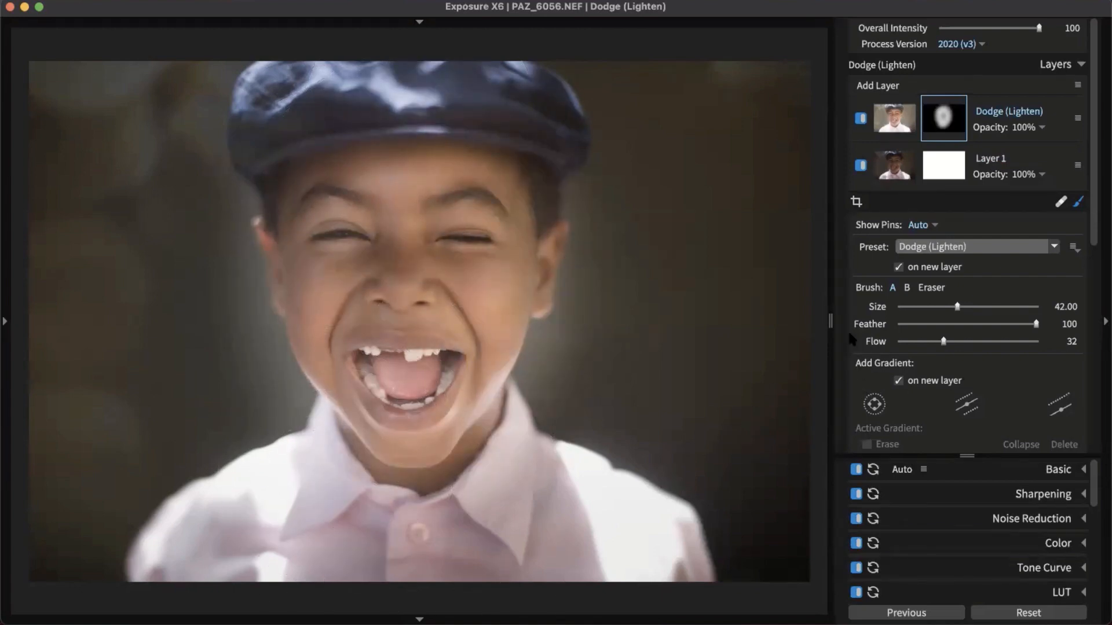
{"action": "mouse_move", "coordinate": [511, 316]}
{"action": "left_mouse_down"}
{"action": "mouse_move", "coordinate": [392, 249]}
{"action": "mouse_move", "coordinate": [397, 211]}
{"action": "mouse_move", "coordinate": [384, 224]}
{"action": "left_mouse_up"}
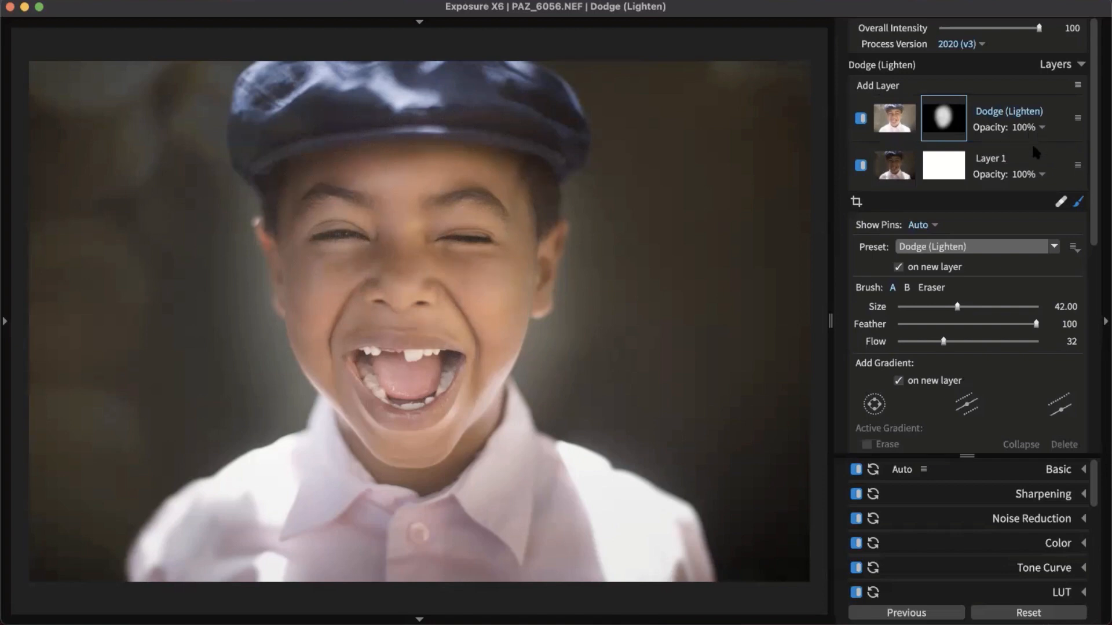
{"action": "left_click", "coordinate": [1042, 128]}
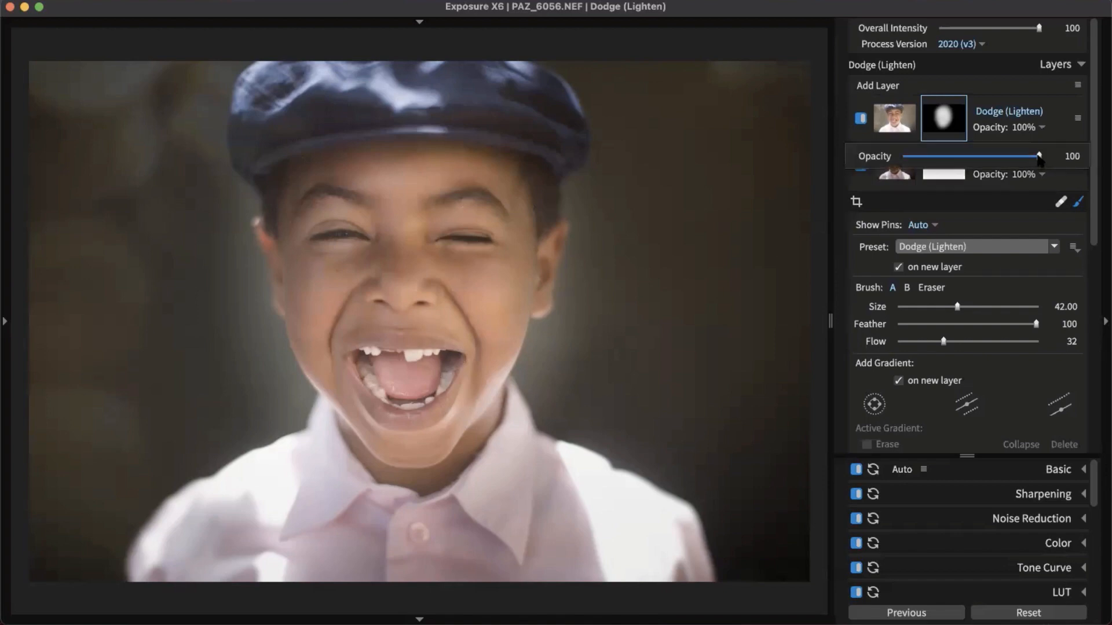
{"action": "mouse_move", "coordinate": [1039, 158]}
{"action": "left_mouse_down"}
{"action": "mouse_move", "coordinate": [988, 158]}
{"action": "mouse_move", "coordinate": [1042, 157]}
{"action": "left_mouse_up"}
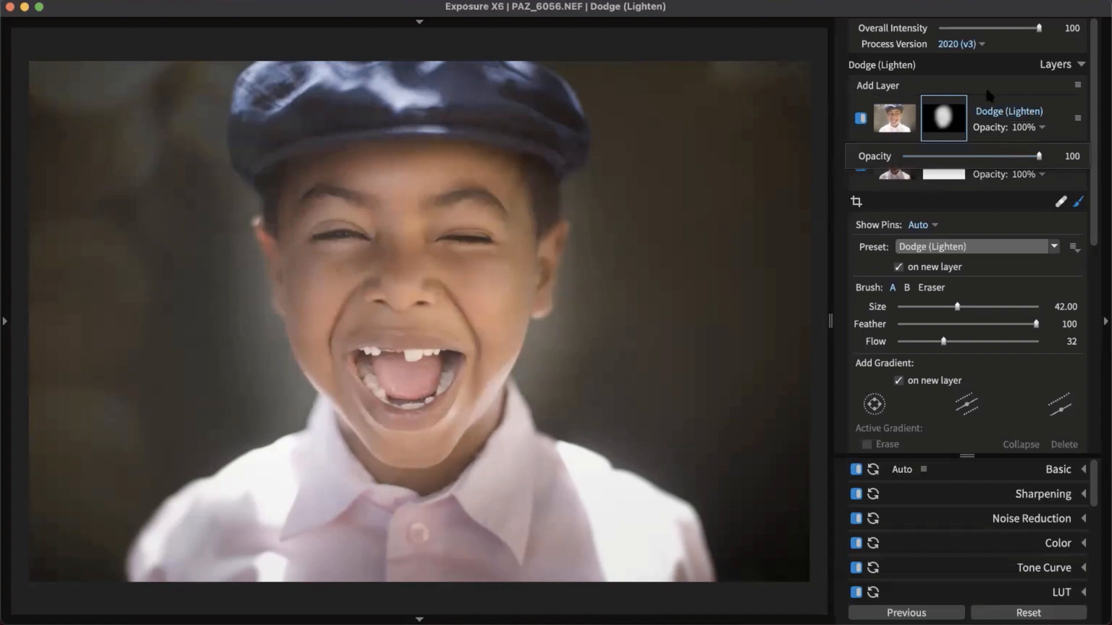
{"action": "scroll", "coordinate": [1020, 91], "scroll_direction": "down", "scroll_amount": 2}
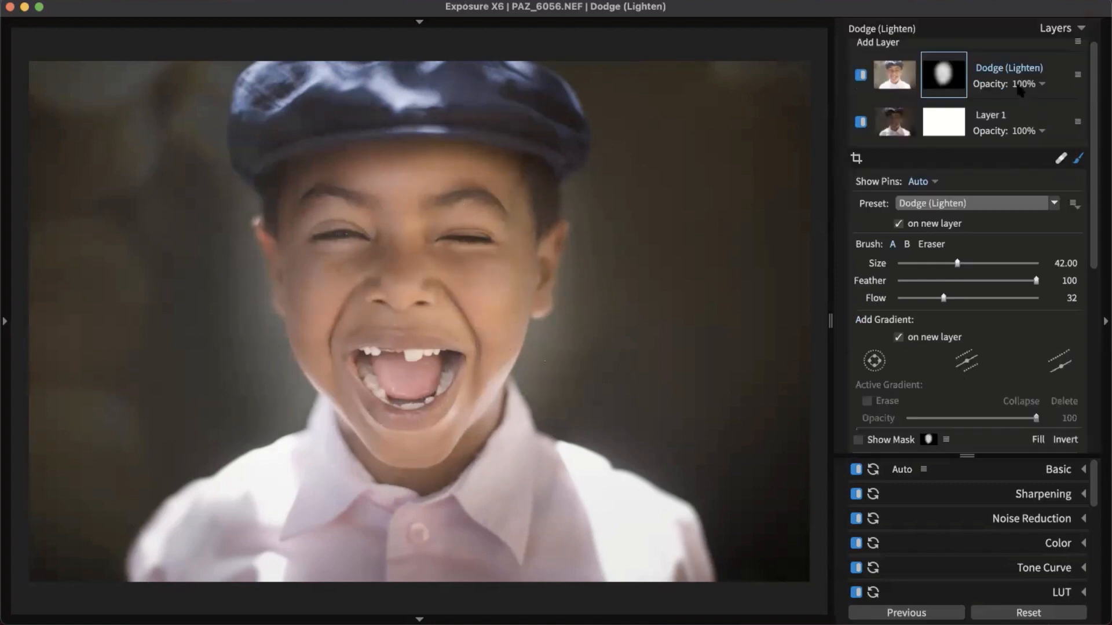
{"action": "left_click", "coordinate": [1022, 86]}
{"action": "left_click_drag", "start_coordinate": [1040, 116], "coordinate": [965, 126]}
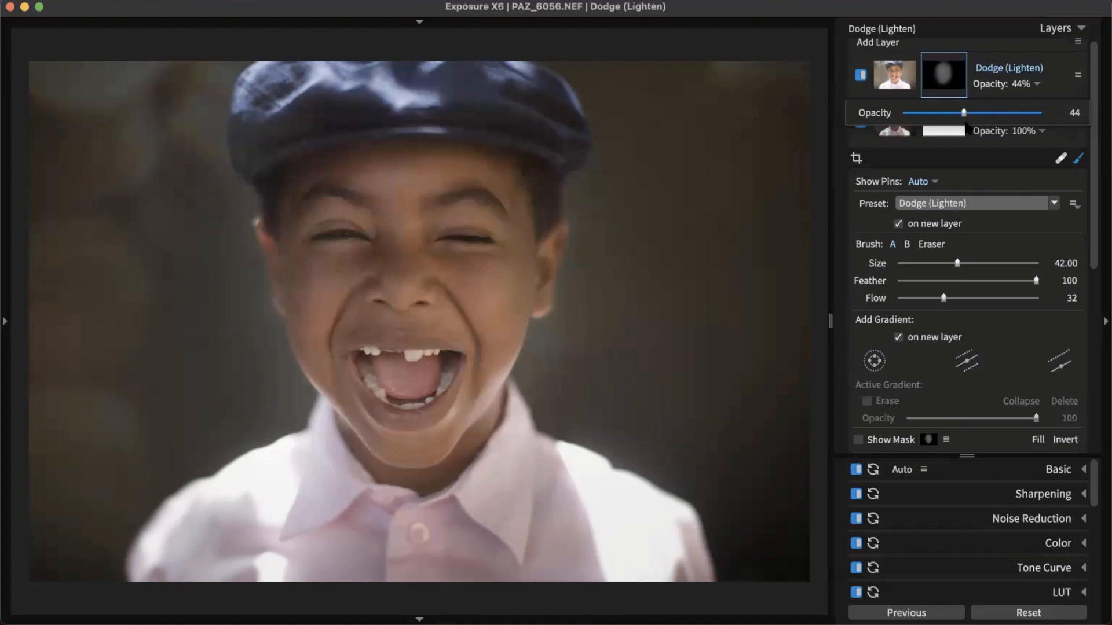
{"action": "left_click_drag", "start_coordinate": [965, 127], "coordinate": [966, 127]}
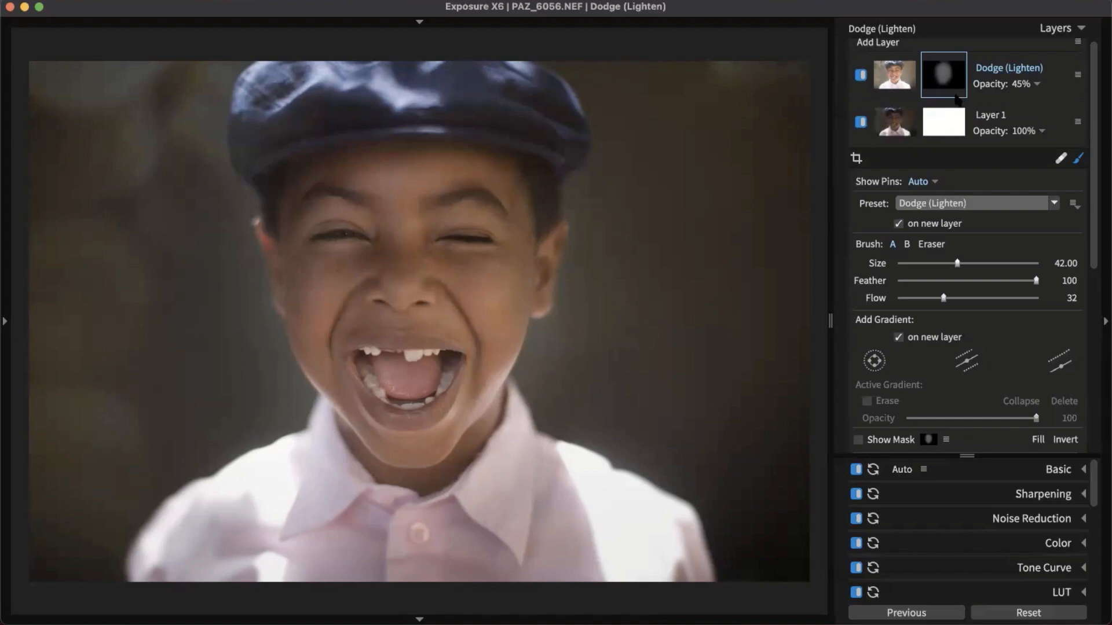
Compare the photo with the Dodge (Lighten) layer and Layer 1 each switched off and on, and view the dodge mask over the face.
{"action": "left_click", "coordinate": [862, 75]}
{"action": "left_click", "coordinate": [861, 75]}
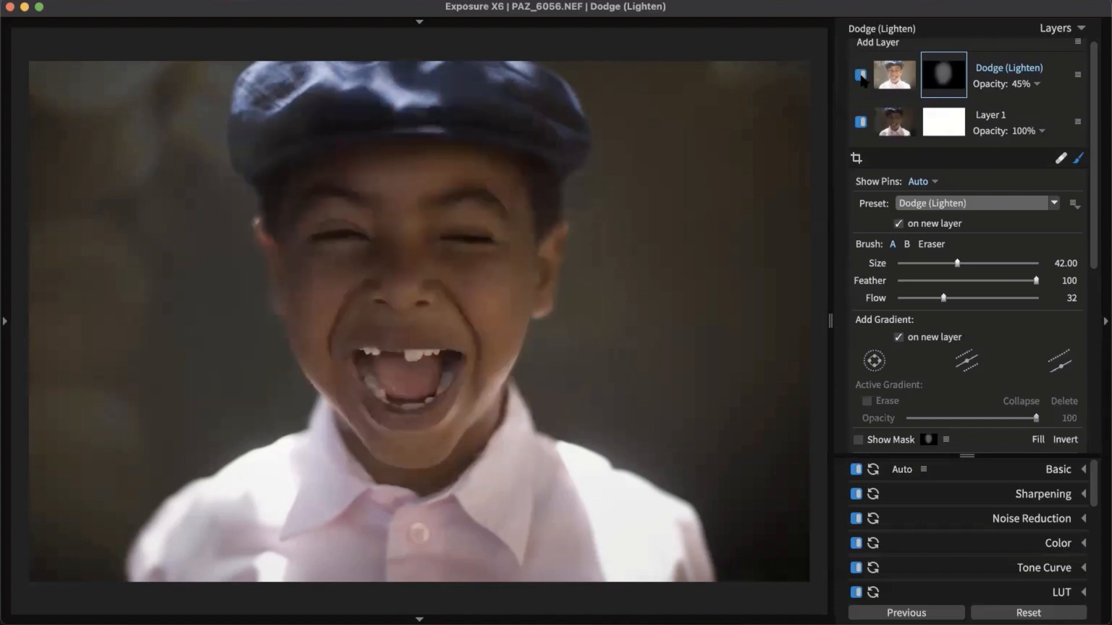
{"action": "left_click", "coordinate": [861, 75]}
{"action": "left_click", "coordinate": [861, 75]}
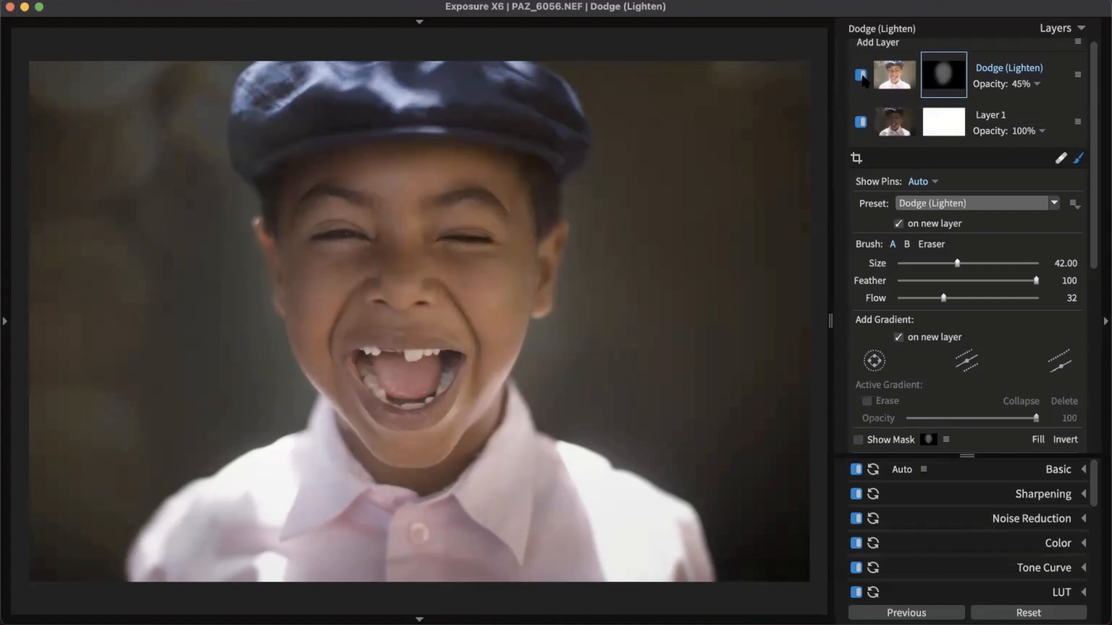
{"action": "left_click", "coordinate": [861, 123]}
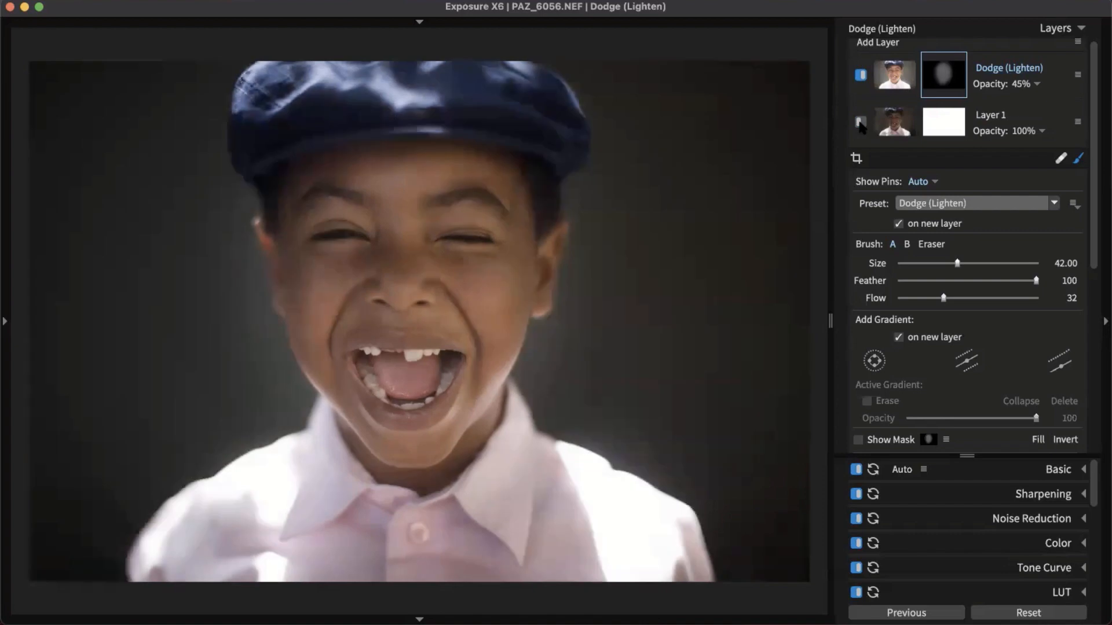
{"action": "left_click", "coordinate": [861, 122]}
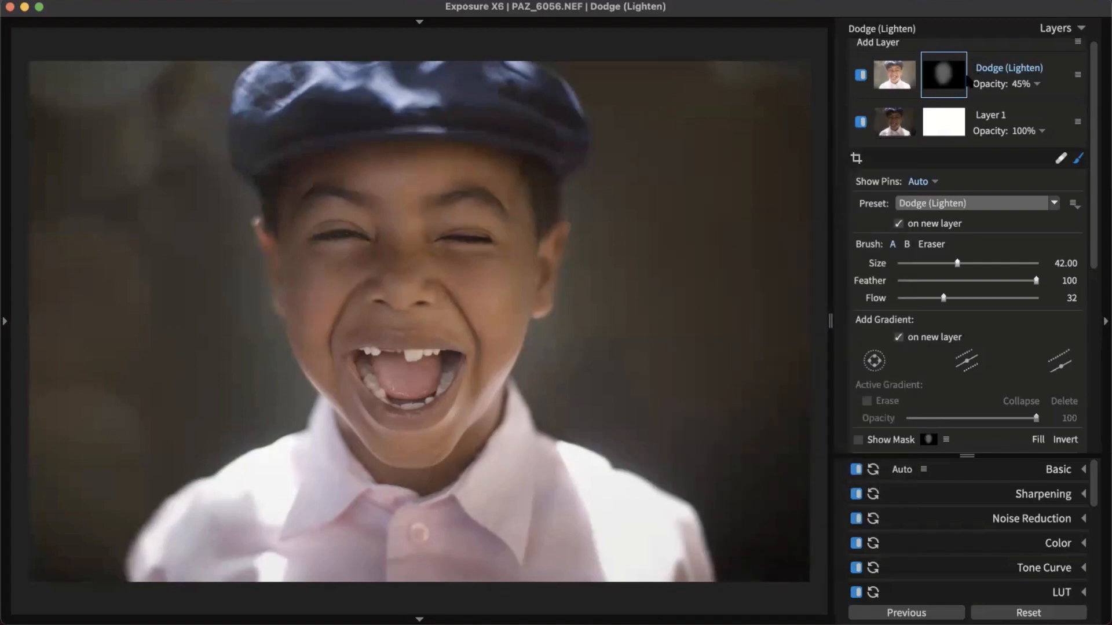
{"action": "left_click", "coordinate": [944, 75]}
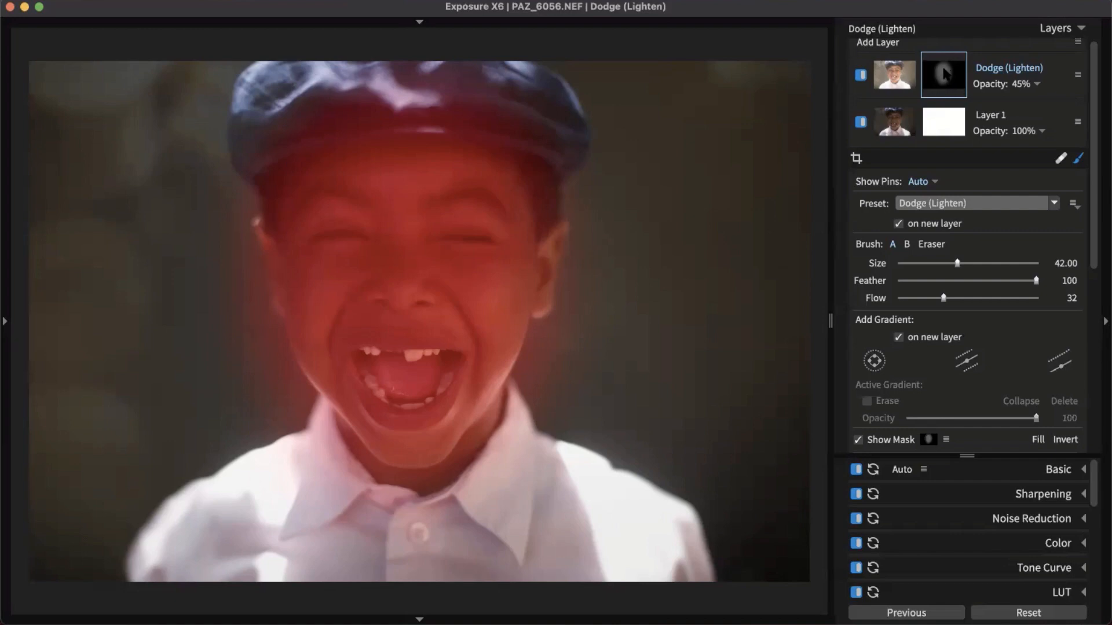
{"action": "left_click_drag", "start_coordinate": [1092, 106], "coordinate": [1089, 81]}
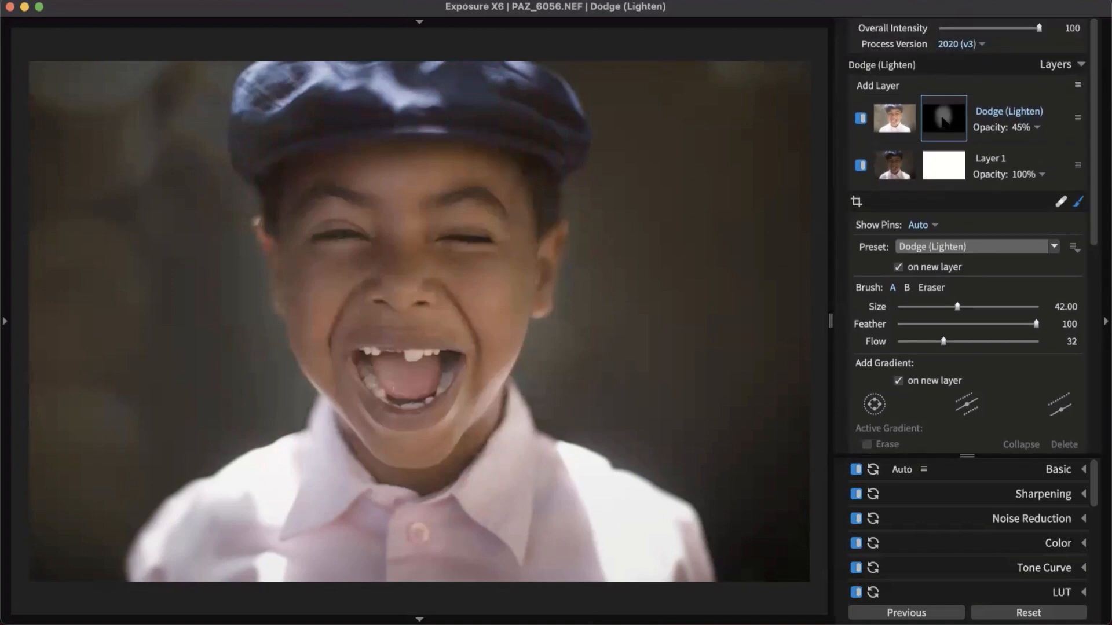
{"action": "mouse_move", "coordinate": [942, 119]}
Try the Dodge (Lighten) layer's opacity at 16% and 27%, and set it to 44%.
{"action": "left_click", "coordinate": [1036, 128]}
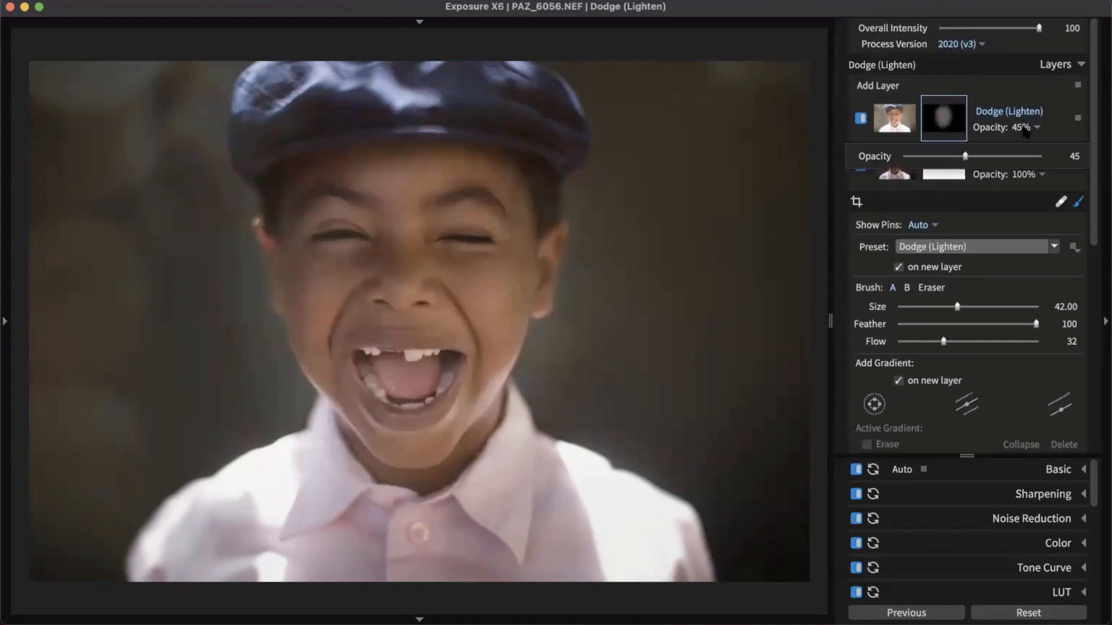
{"action": "left_click", "coordinate": [973, 156]}
{"action": "left_click_drag", "start_coordinate": [973, 157], "coordinate": [927, 156]}
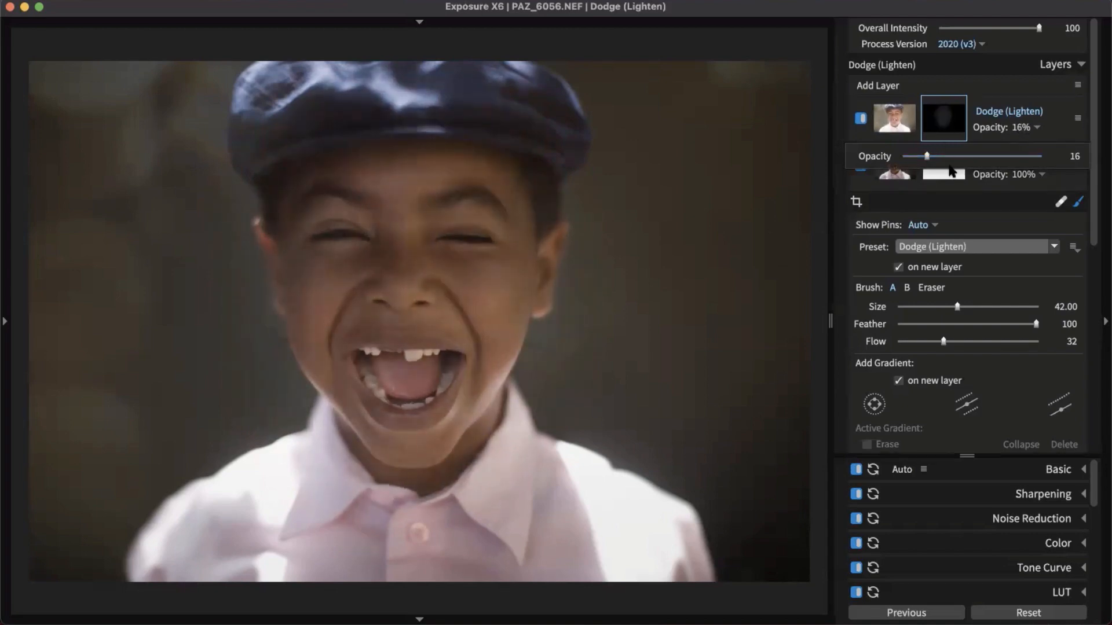
{"action": "left_click", "coordinate": [933, 156]}
{"action": "left_click_drag", "start_coordinate": [934, 158], "coordinate": [942, 157]}
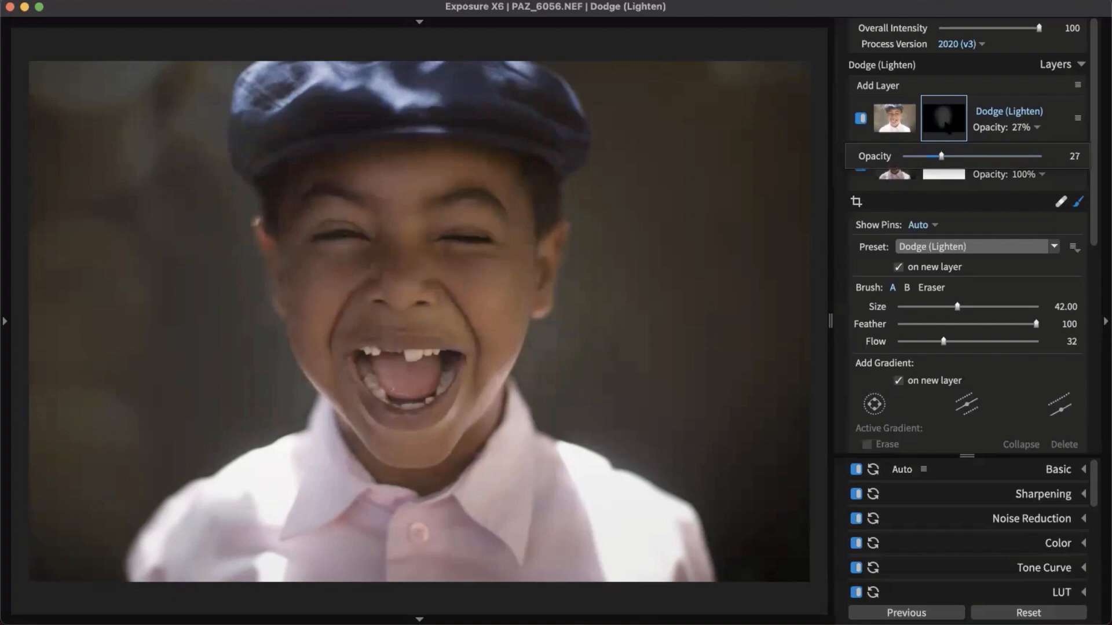
{"action": "left_click", "coordinate": [960, 157]}
{"action": "mouse_move", "coordinate": [965, 158]}
{"action": "left_mouse_down"}
{"action": "mouse_move", "coordinate": [953, 157]}
{"action": "mouse_move", "coordinate": [983, 161]}
{"action": "mouse_move", "coordinate": [967, 161]}
{"action": "left_mouse_up"}
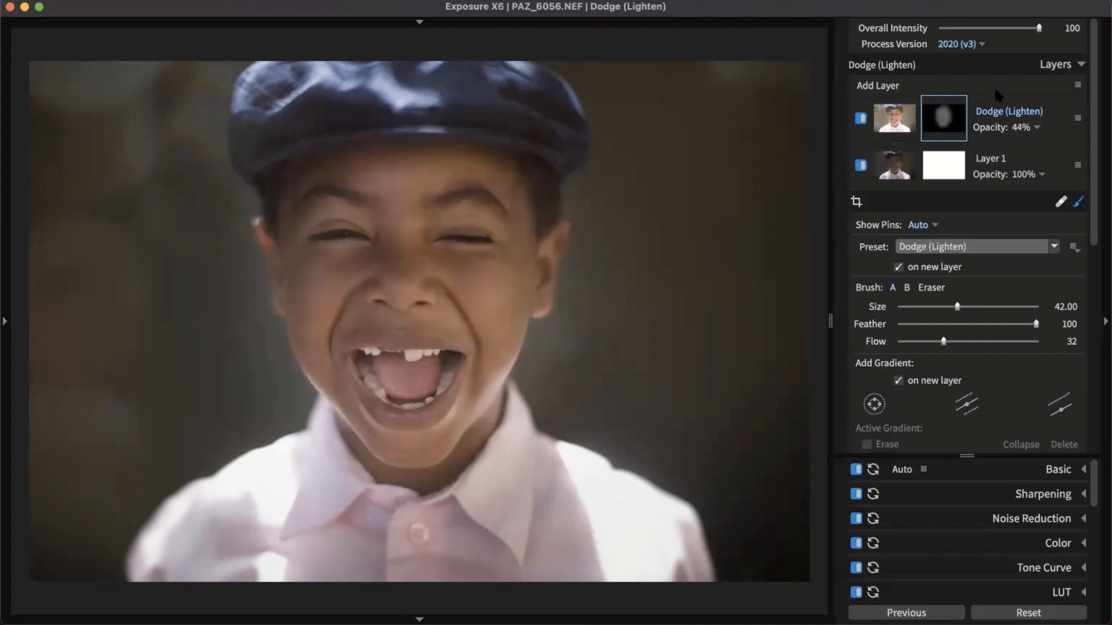
Add a third layer and constrain its mask to the skin hue sampled from the boy's cheek, with the mask shown on the photo.
{"action": "left_click", "coordinate": [897, 85]}
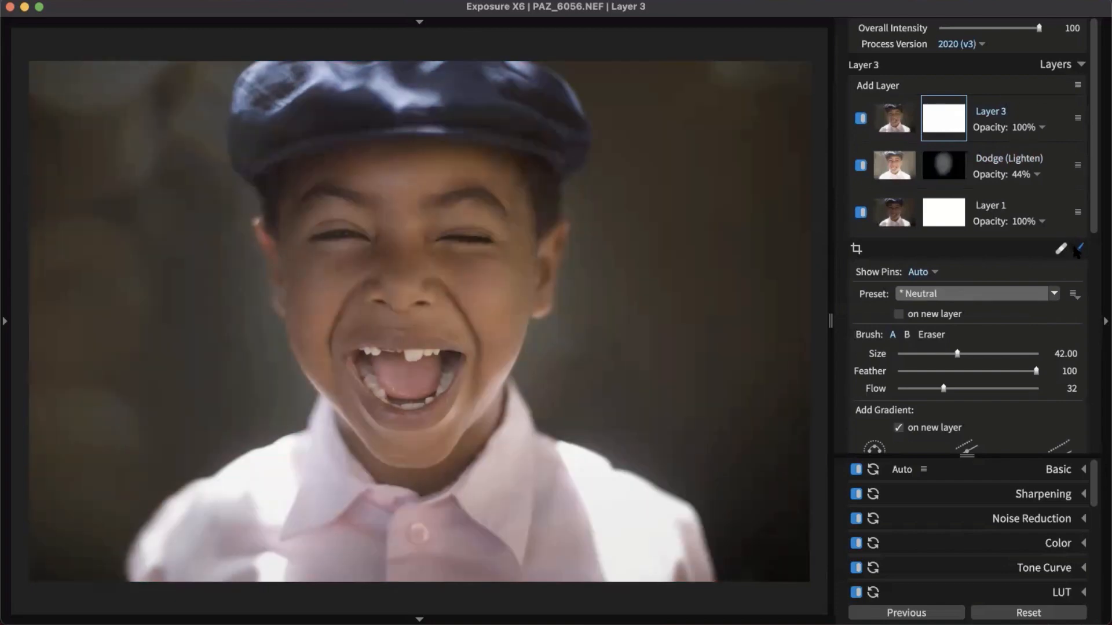
{"action": "left_click_drag", "start_coordinate": [1092, 226], "coordinate": [1090, 466]}
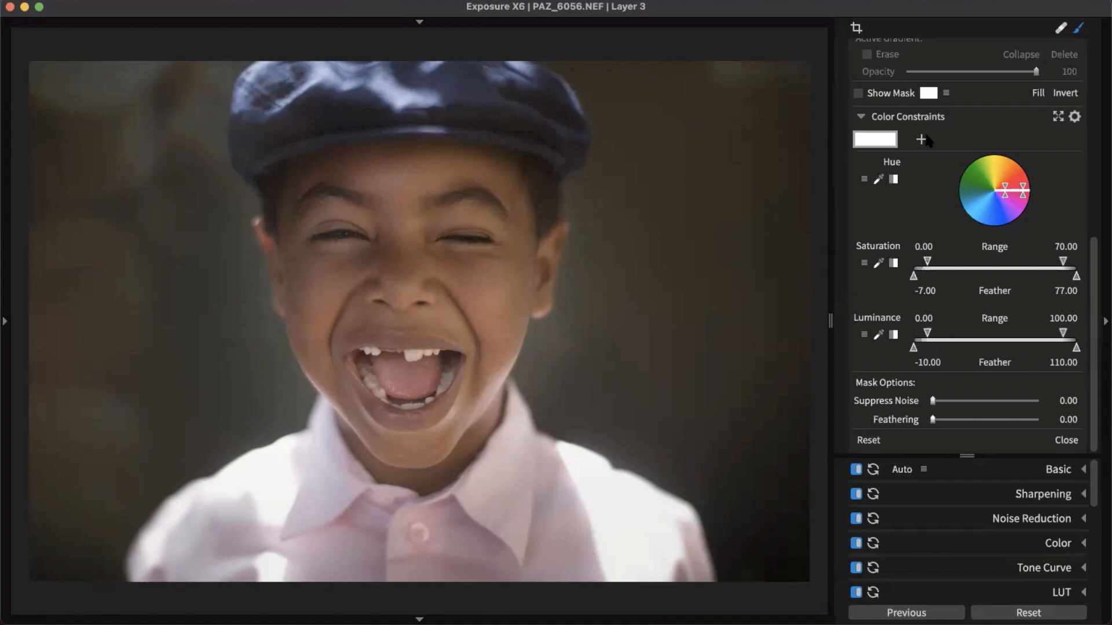
{"action": "left_click", "coordinate": [878, 180]}
{"action": "left_click", "coordinate": [453, 281]}
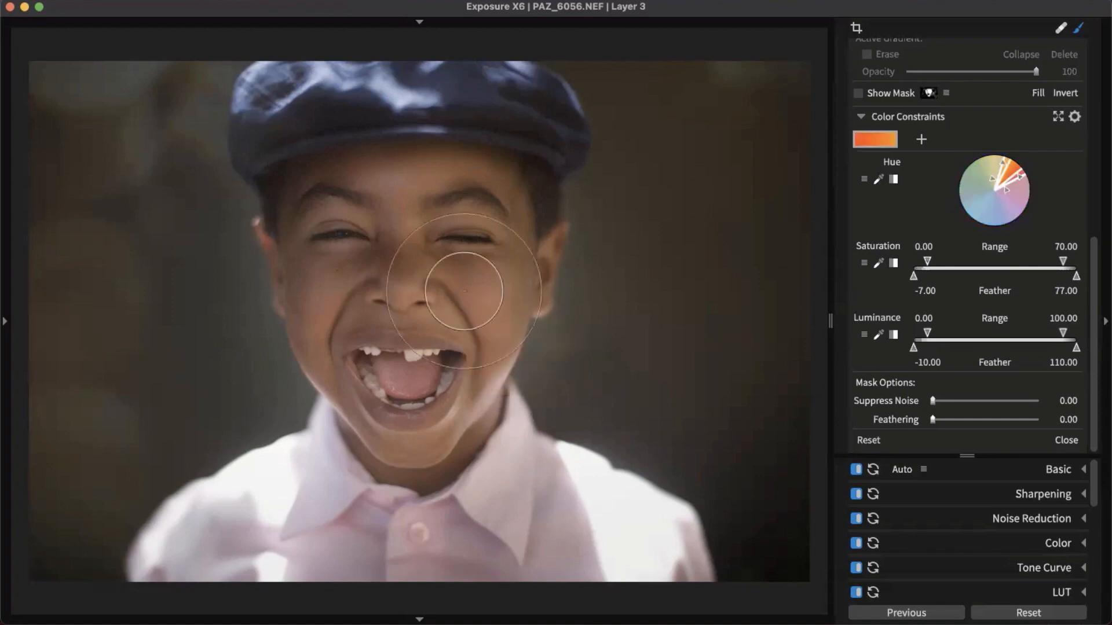
{"action": "left_click", "coordinate": [858, 93]}
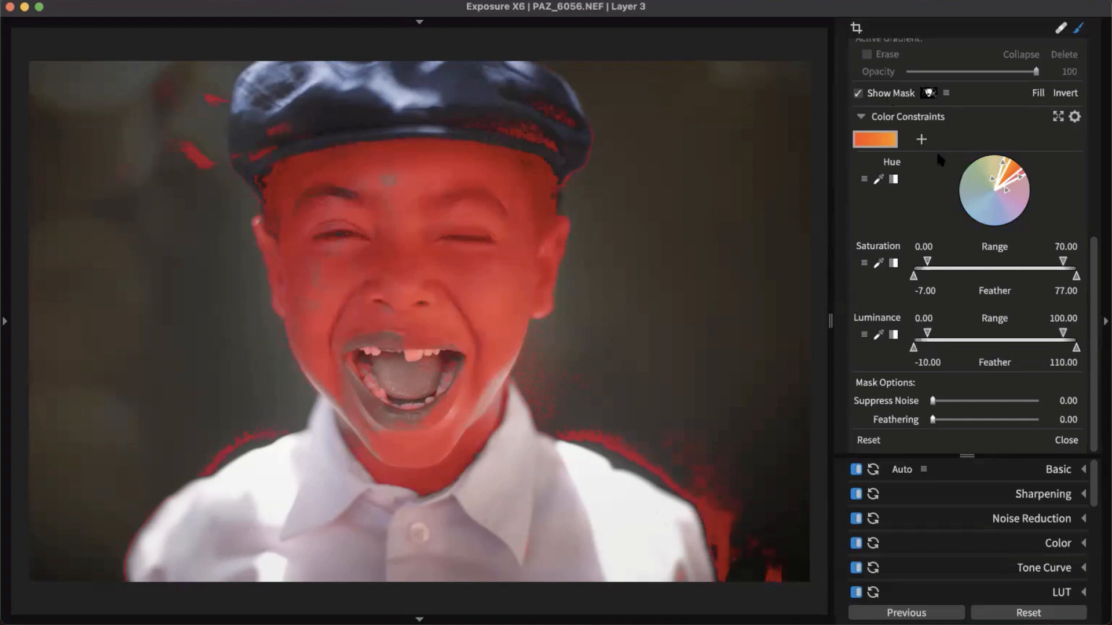
Narrow the mask's saturation constraint to a range of about 20.91 to 43.12, with feather from 9.80 to 56.47.
{"action": "scroll", "coordinate": [936, 151], "scroll_direction": "up", "scroll_amount": 2}
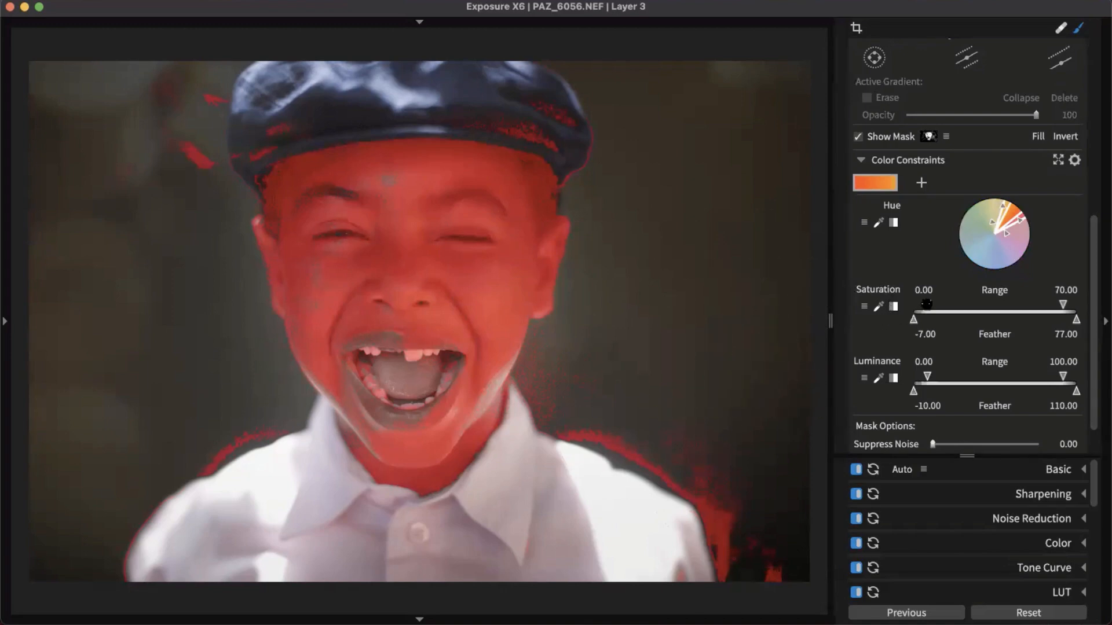
{"action": "left_click_drag", "start_coordinate": [926, 304], "coordinate": [955, 309]}
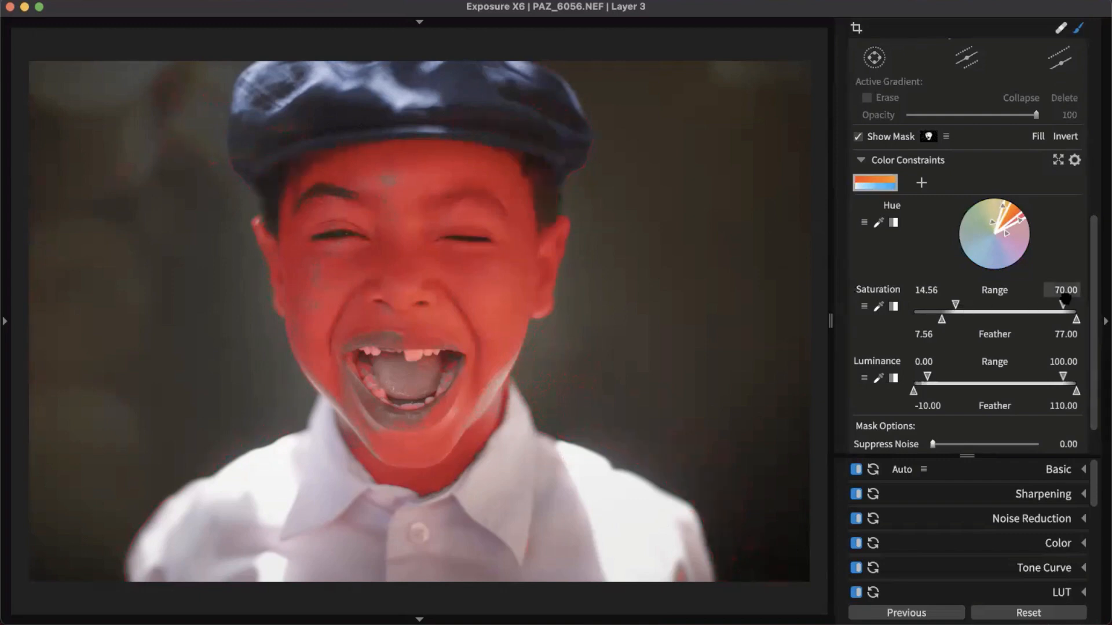
{"action": "left_click_drag", "start_coordinate": [1062, 304], "coordinate": [1024, 302]}
{"action": "left_click_drag", "start_coordinate": [957, 304], "coordinate": [1011, 303]}
{"action": "left_click_drag", "start_coordinate": [948, 319], "coordinate": [967, 305]}
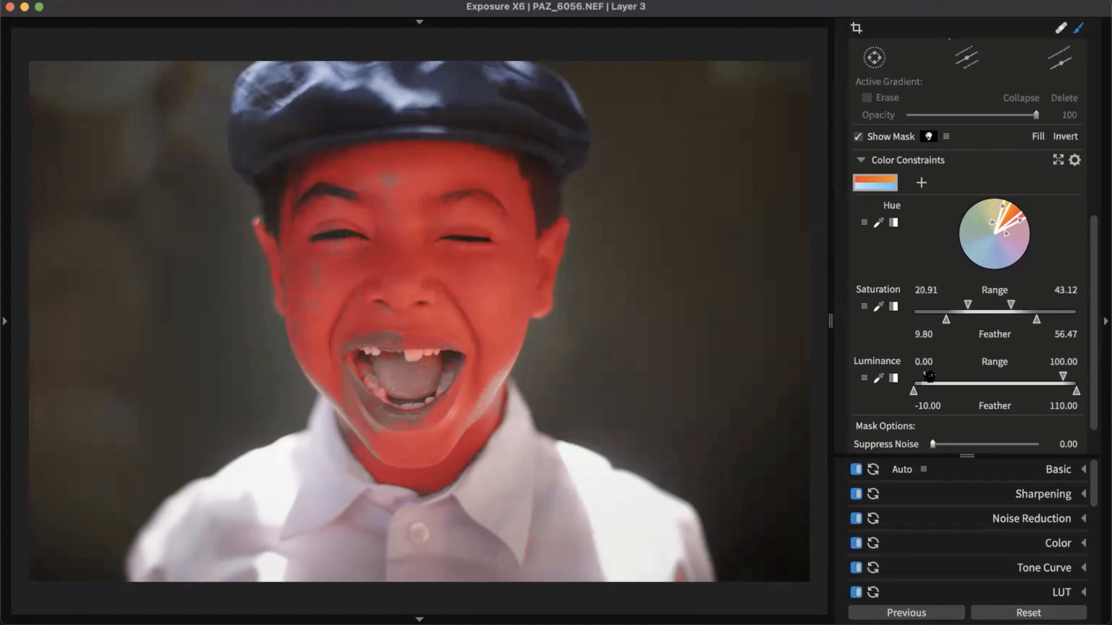
Narrow the mask's luminance constraint to a range of about 35.73 to 76.00, with feather from 19.33 to 95.07.
{"action": "left_click_drag", "start_coordinate": [928, 376], "coordinate": [952, 377]}
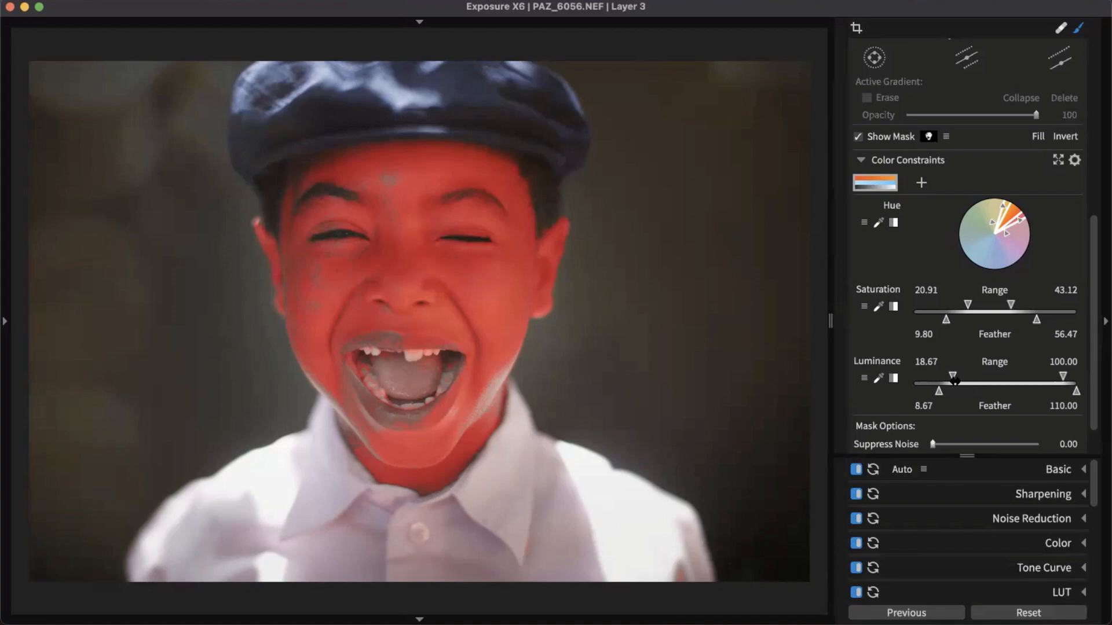
{"action": "left_click_drag", "start_coordinate": [953, 377], "coordinate": [977, 377]}
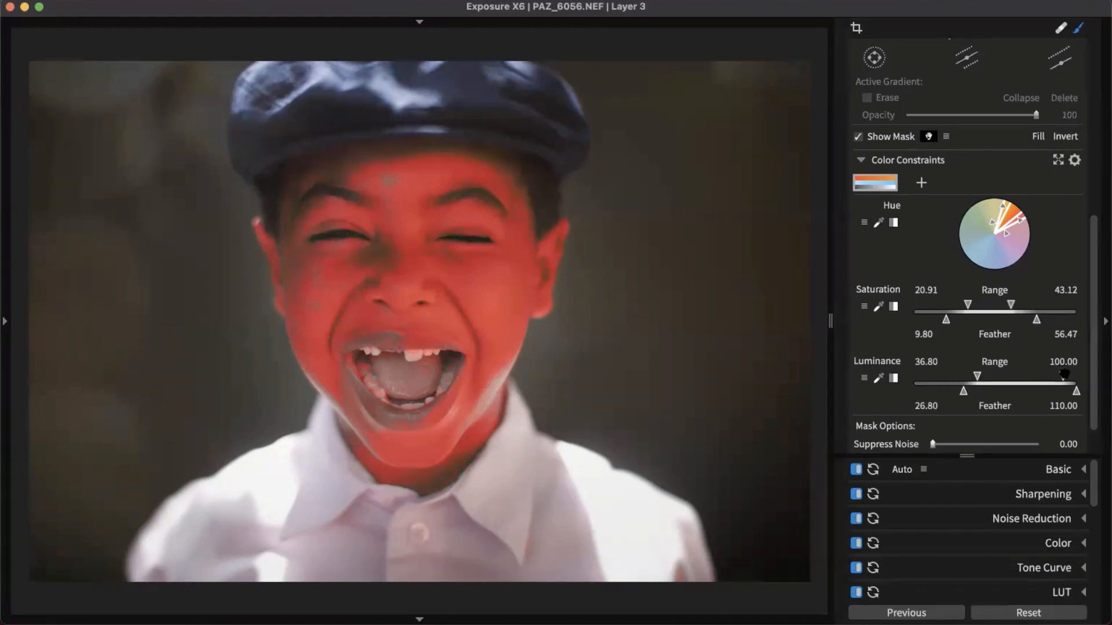
{"action": "mouse_move", "coordinate": [1061, 375]}
{"action": "left_mouse_down"}
{"action": "mouse_move", "coordinate": [1041, 395]}
{"action": "mouse_move", "coordinate": [1052, 393]}
{"action": "mouse_move", "coordinate": [1031, 377]}
{"action": "mouse_move", "coordinate": [1056, 391]}
{"action": "left_mouse_up"}
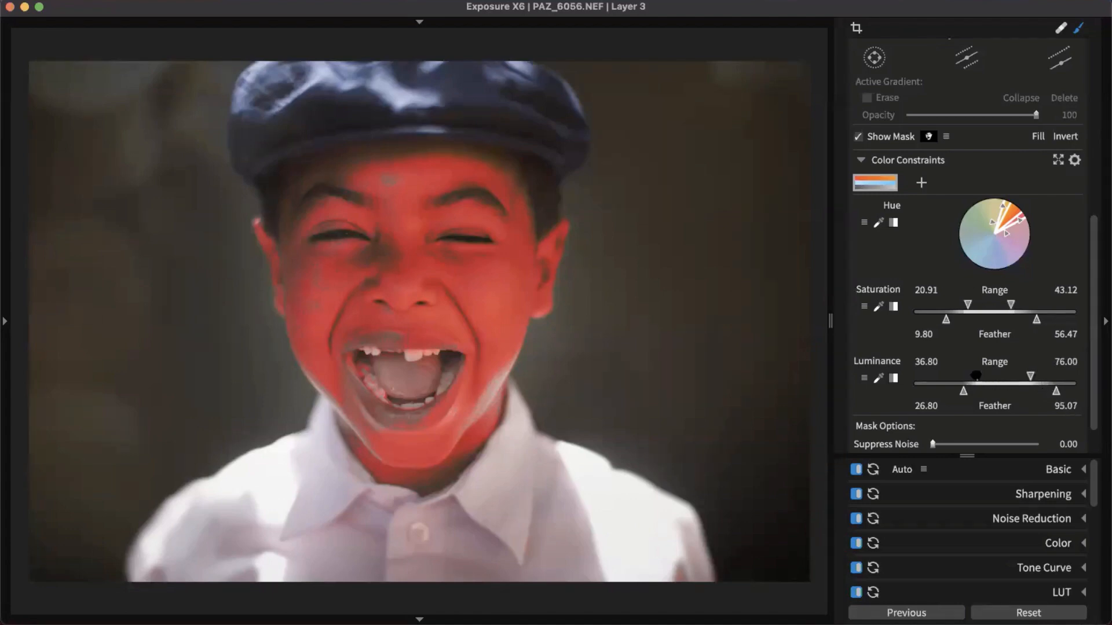
{"action": "mouse_move", "coordinate": [977, 376]}
{"action": "left_mouse_down"}
{"action": "mouse_move", "coordinate": [958, 394]}
{"action": "mouse_move", "coordinate": [975, 376]}
{"action": "left_mouse_up"}
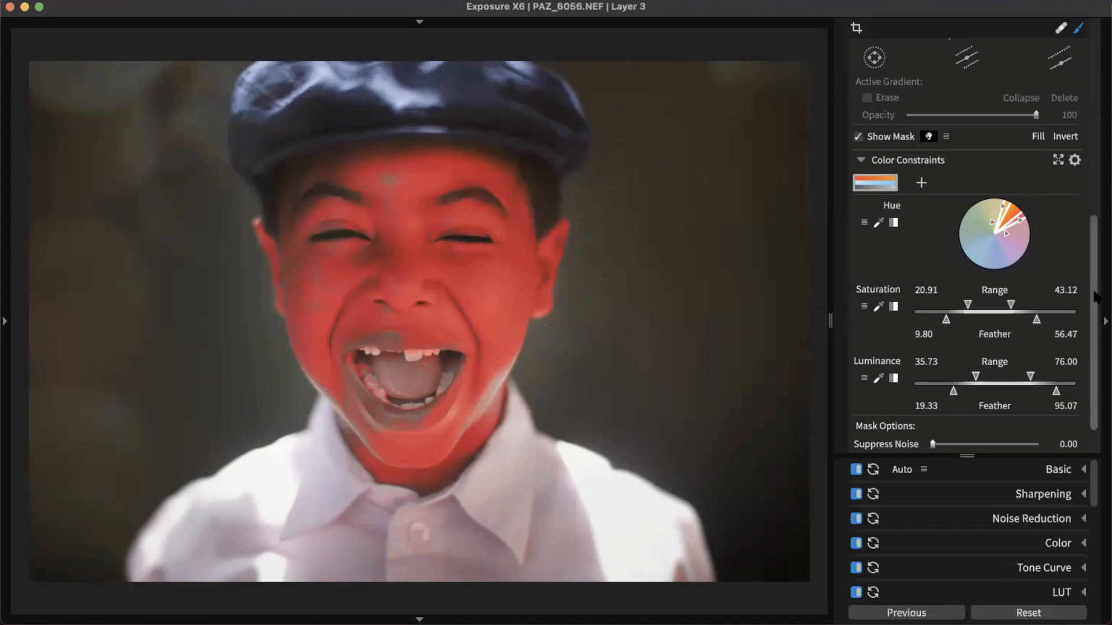
Set the mask's noise suppression to 2.07 and feathering to 4.00, and lower the luminance range's start to 31.47 with feather from 15.07.
{"action": "left_click_drag", "start_coordinate": [1094, 292], "coordinate": [1095, 319]}
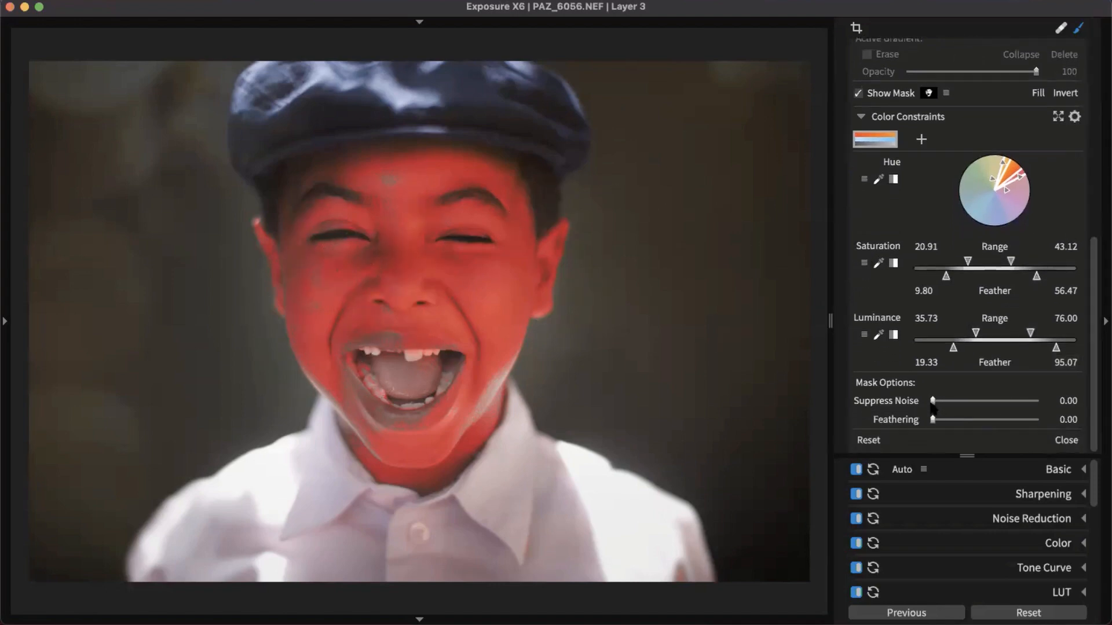
{"action": "mouse_move", "coordinate": [939, 402]}
{"action": "left_mouse_down"}
{"action": "mouse_move", "coordinate": [972, 422]}
{"action": "mouse_move", "coordinate": [954, 401]}
{"action": "left_mouse_up"}
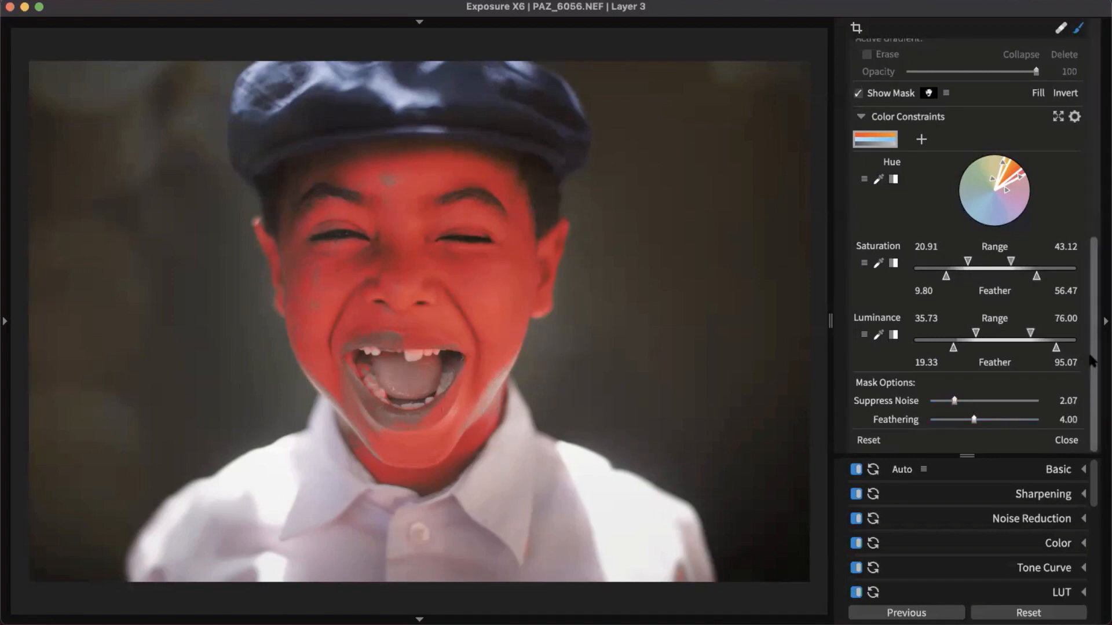
{"action": "scroll", "coordinate": [1094, 346], "scroll_direction": "up", "scroll_amount": 1}
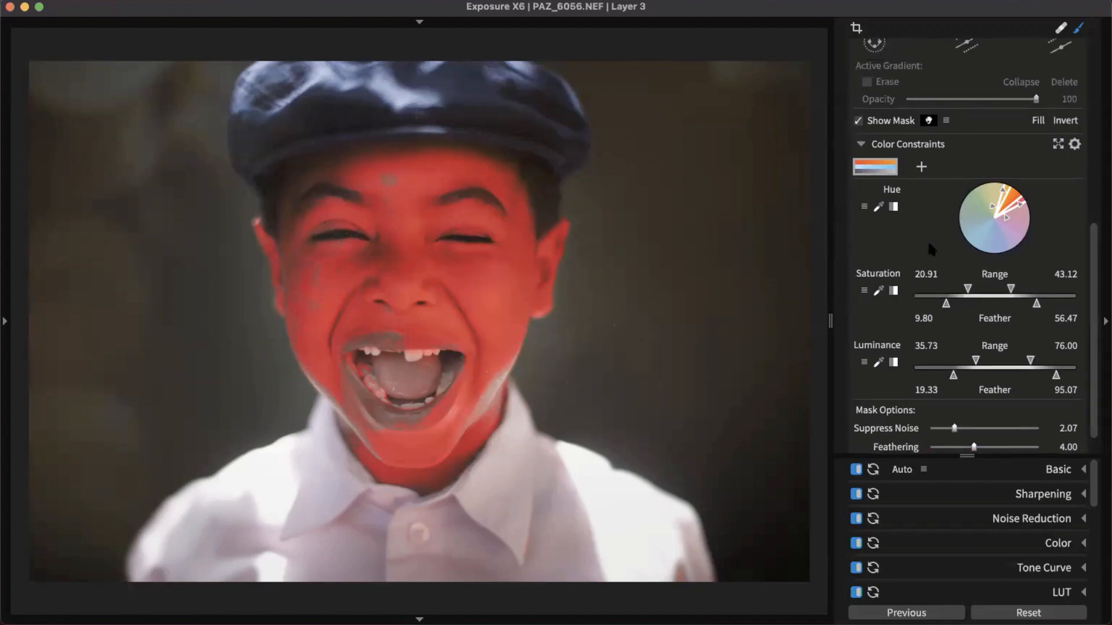
{"action": "left_click_drag", "start_coordinate": [976, 360], "coordinate": [970, 361]}
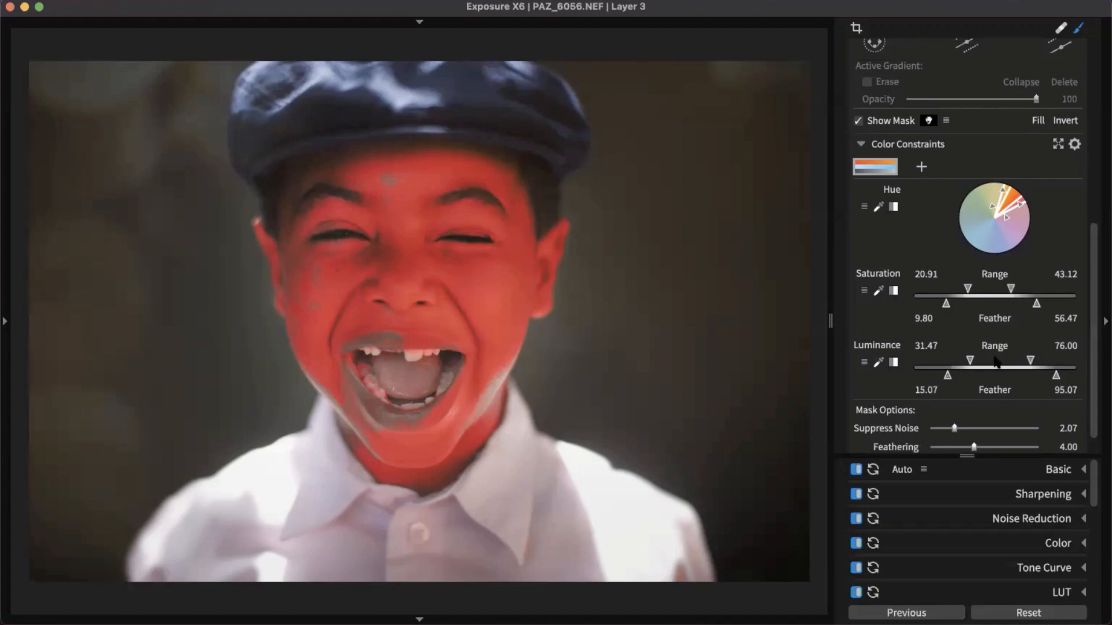
Hide the mask overlay on the photo and apply the Soften Skin preset to the third layer.
{"action": "scroll", "coordinate": [987, 88], "scroll_direction": "up", "scroll_amount": 2}
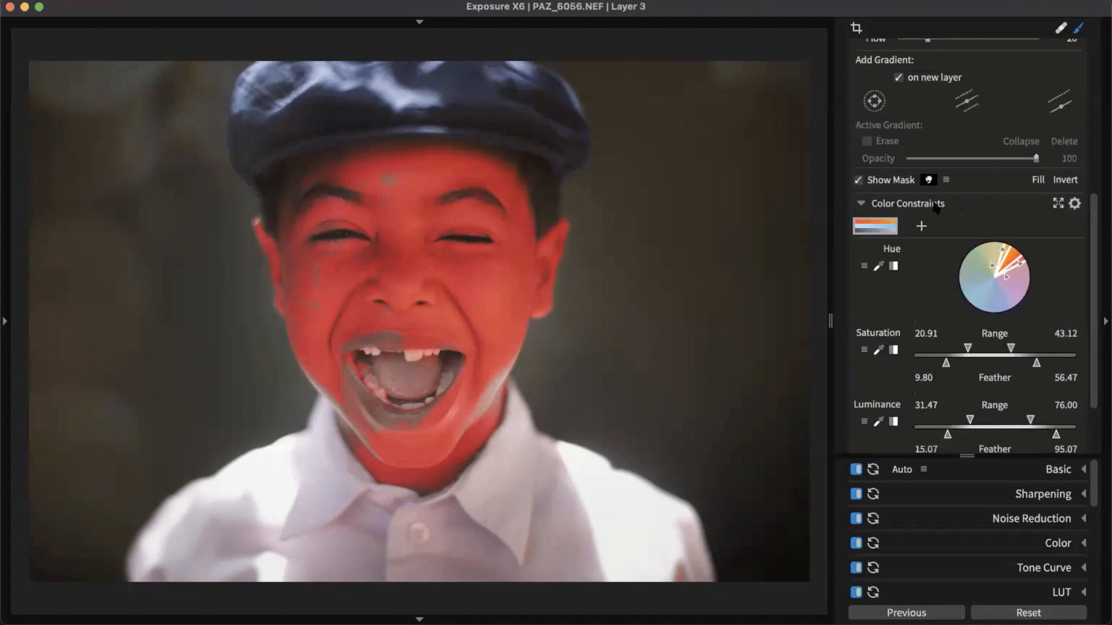
{"action": "left_click", "coordinate": [860, 181]}
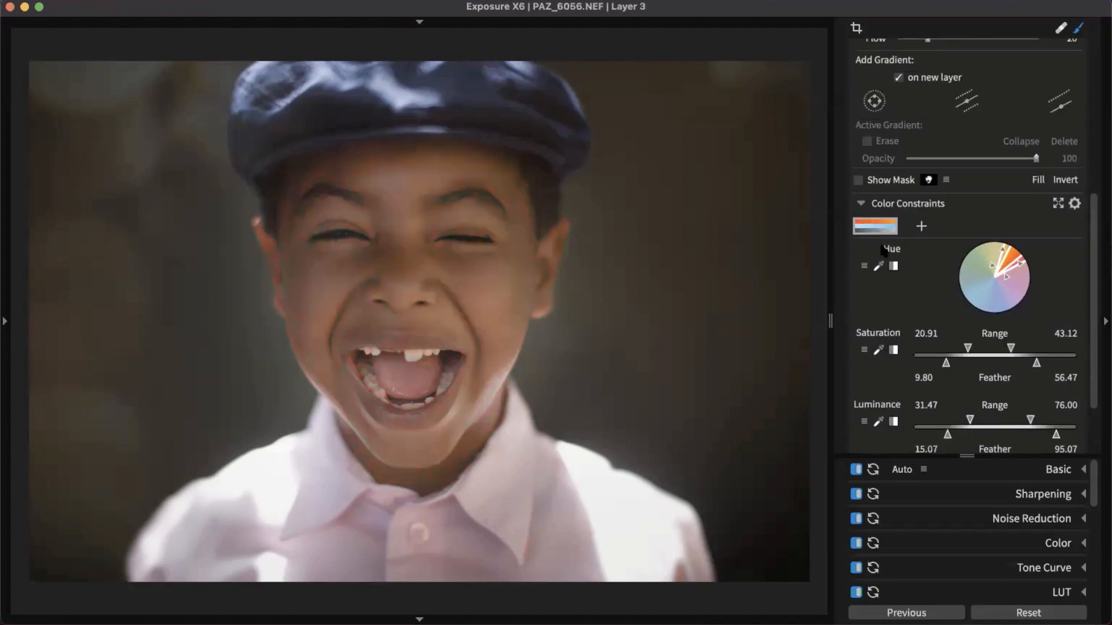
{"action": "scroll", "coordinate": [880, 363], "scroll_direction": "down", "scroll_amount": 3}
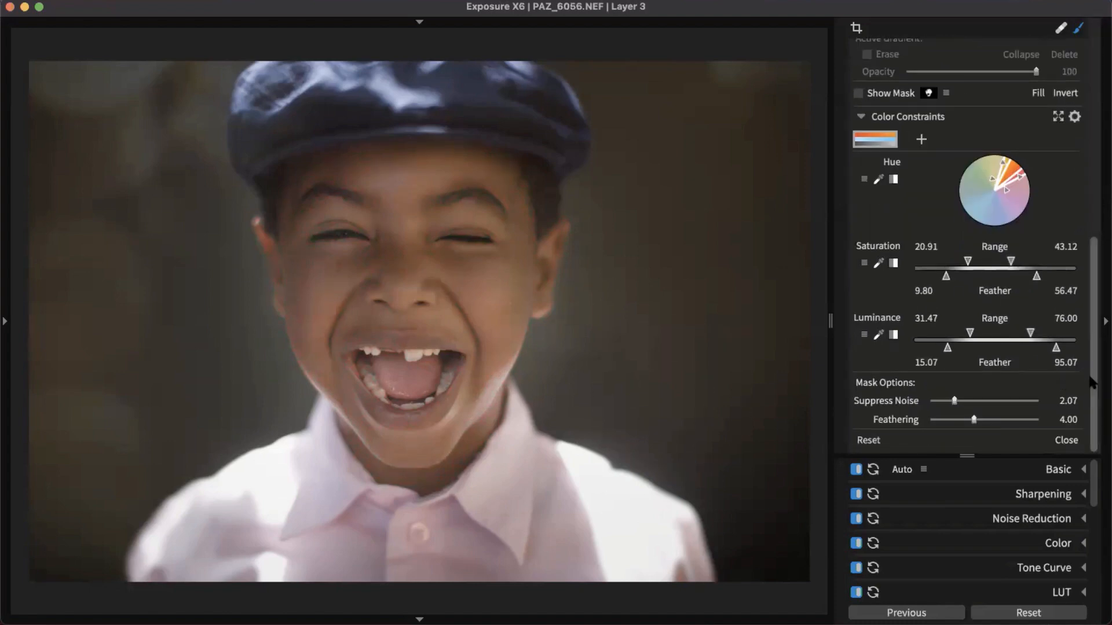
{"action": "scroll", "coordinate": [1093, 373], "scroll_direction": "up", "scroll_amount": 4}
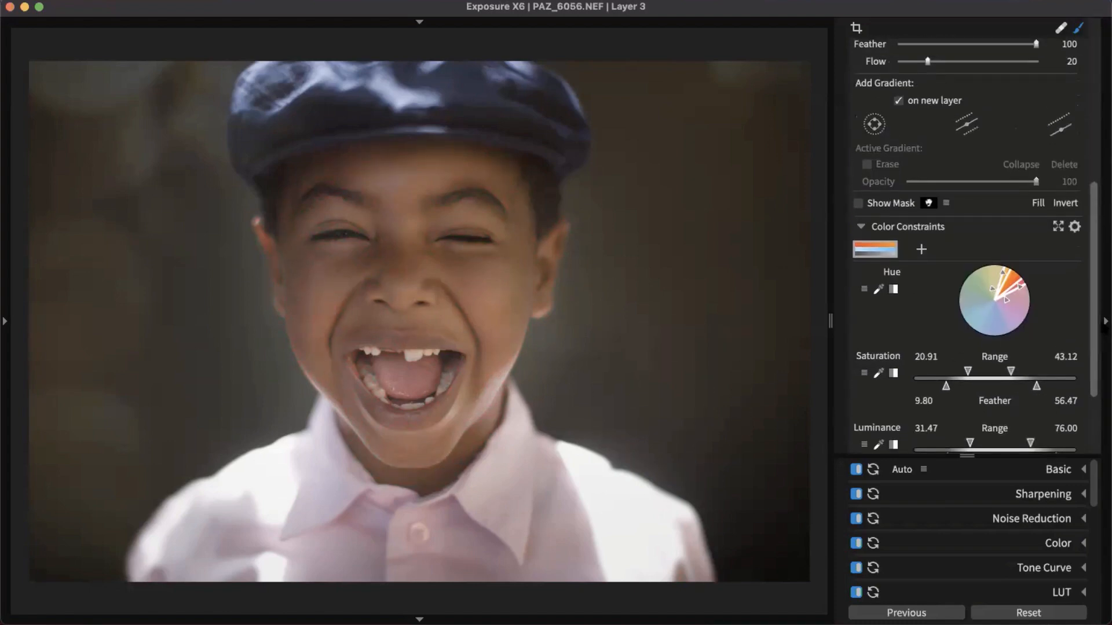
{"action": "scroll", "coordinate": [1099, 262], "scroll_direction": "up", "scroll_amount": 4}
{"action": "scroll", "coordinate": [1099, 262], "scroll_direction": "up", "scroll_amount": 6}
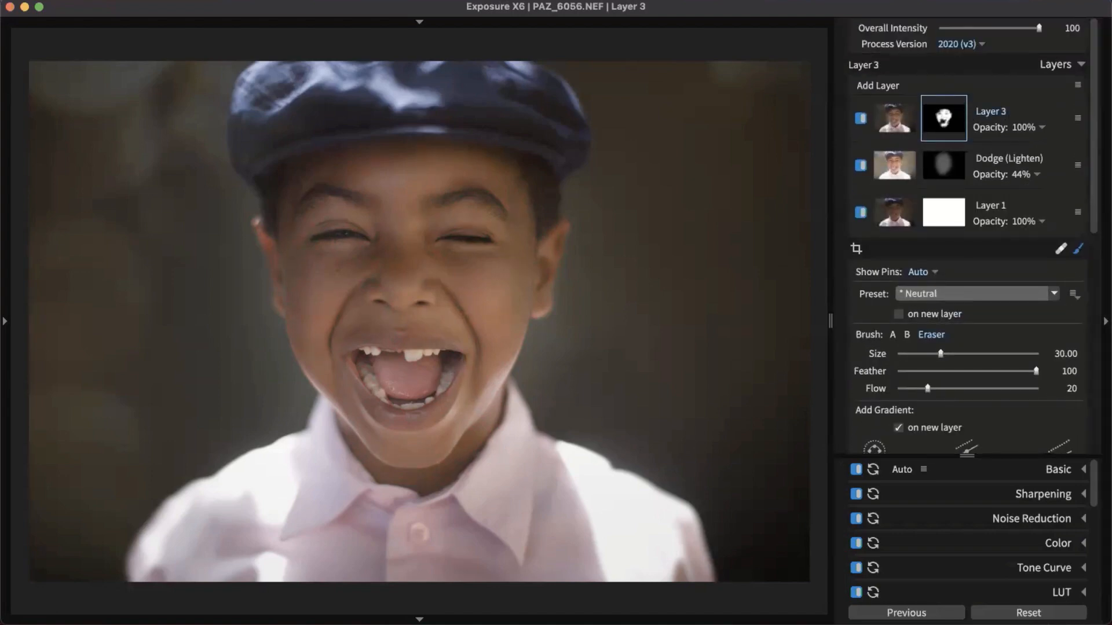
{"action": "left_click", "coordinate": [1046, 289]}
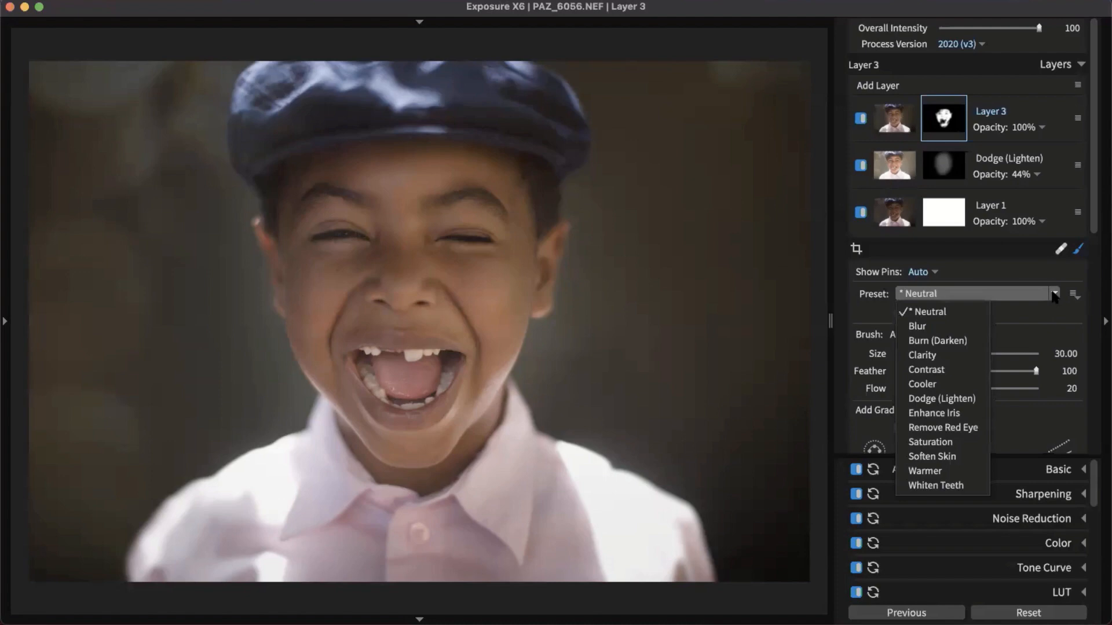
{"action": "left_click", "coordinate": [963, 457]}
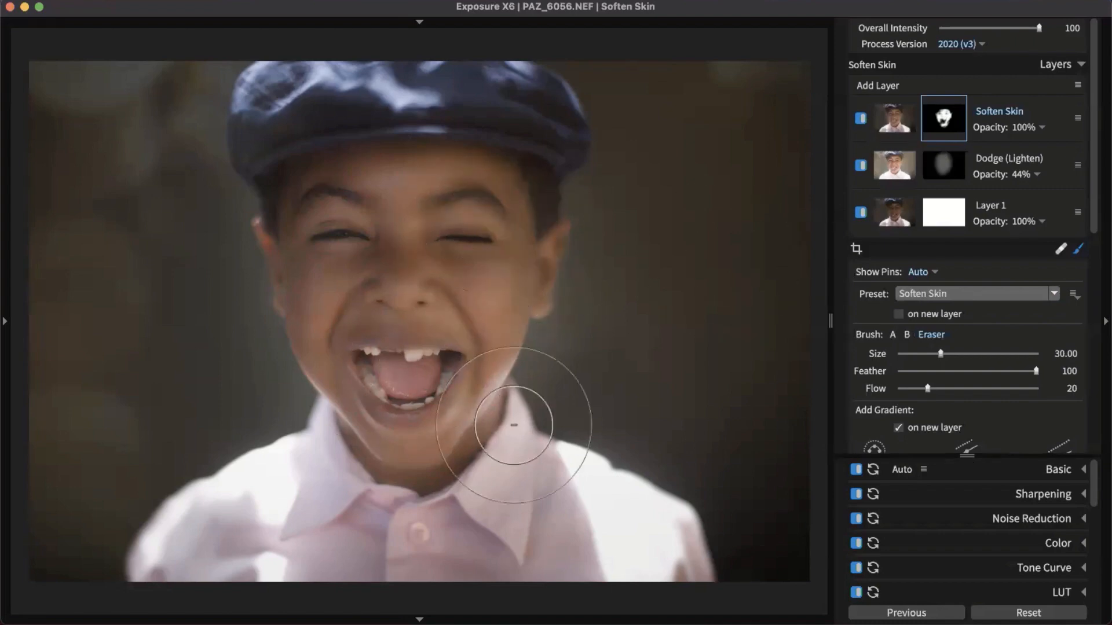
Reduce the Soften Skin layer's opacity to 19% and close the layer brush tool.
{"action": "left_click", "coordinate": [1042, 127]}
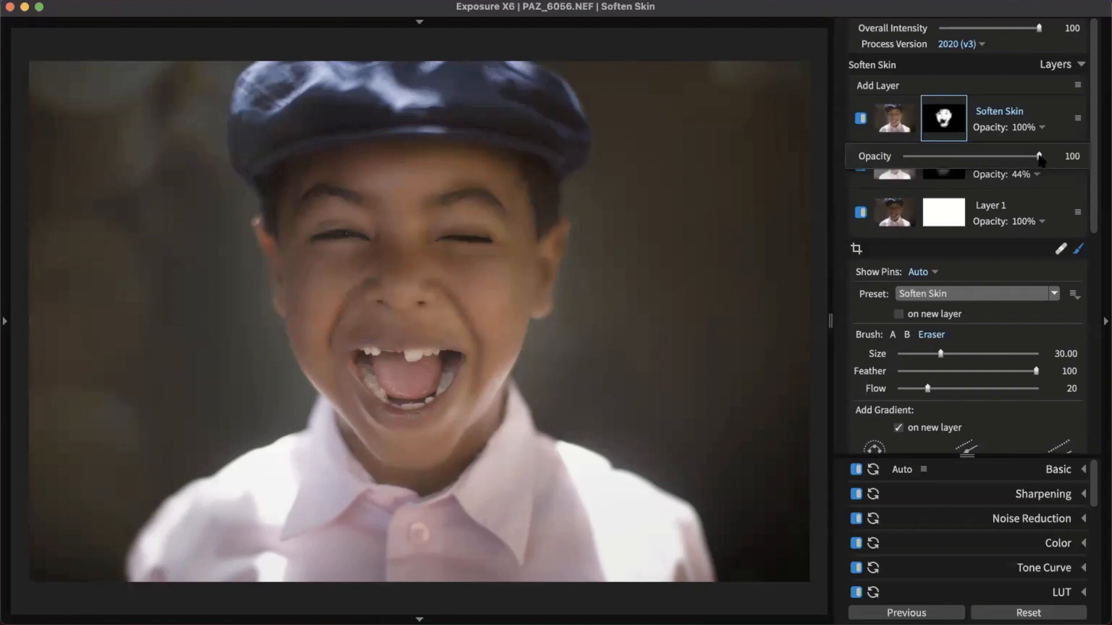
{"action": "left_click_drag", "start_coordinate": [1039, 157], "coordinate": [928, 162]}
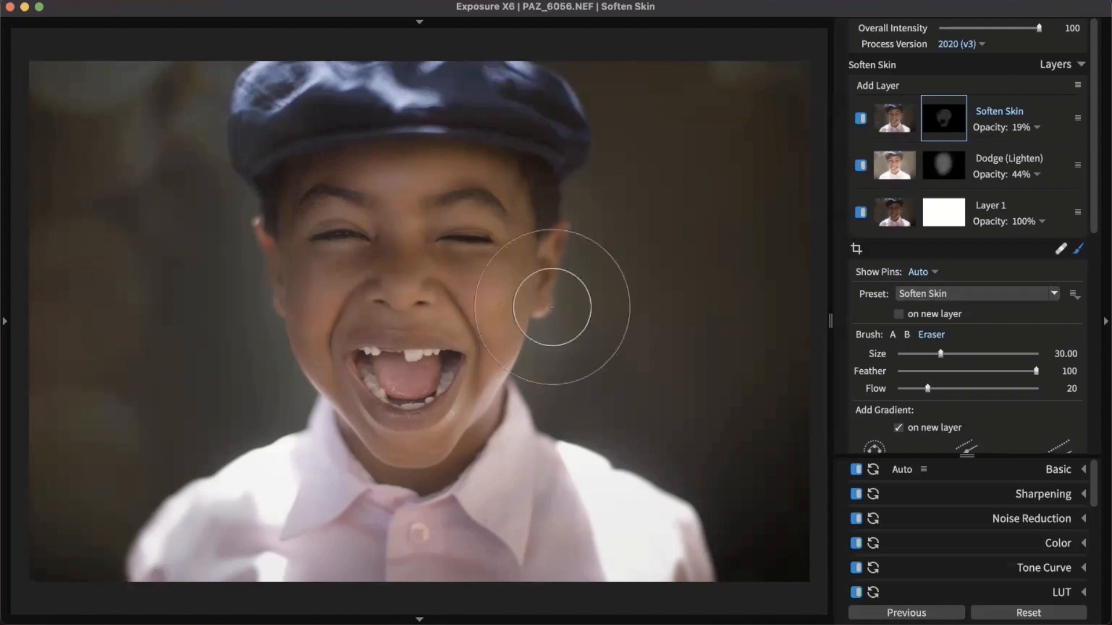
{"action": "scroll", "coordinate": [990, 214], "scroll_direction": "down", "scroll_amount": 2}
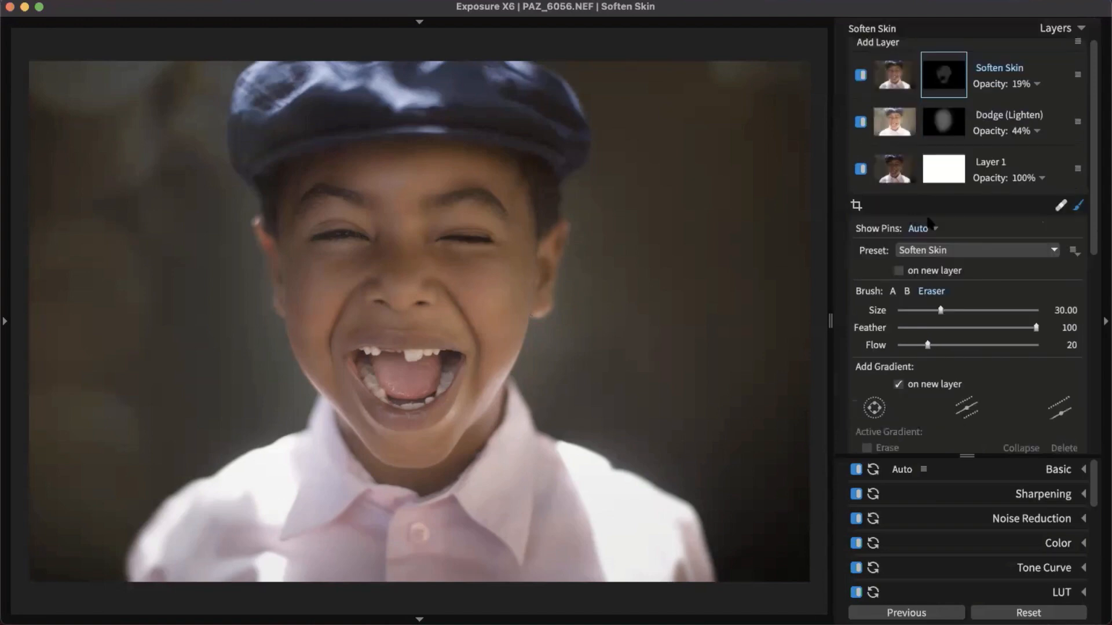
{"action": "left_click", "coordinate": [1078, 205]}
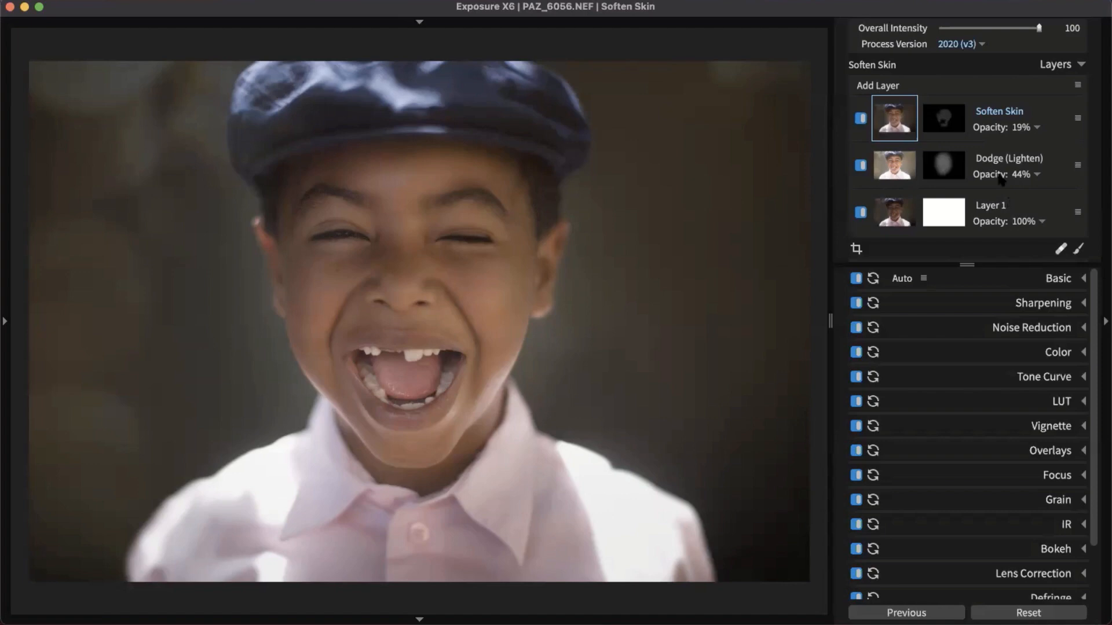
Hide the adjustment controls, collapse the presets, and show the photo's edit history.
{"action": "left_click", "coordinate": [1103, 207]}
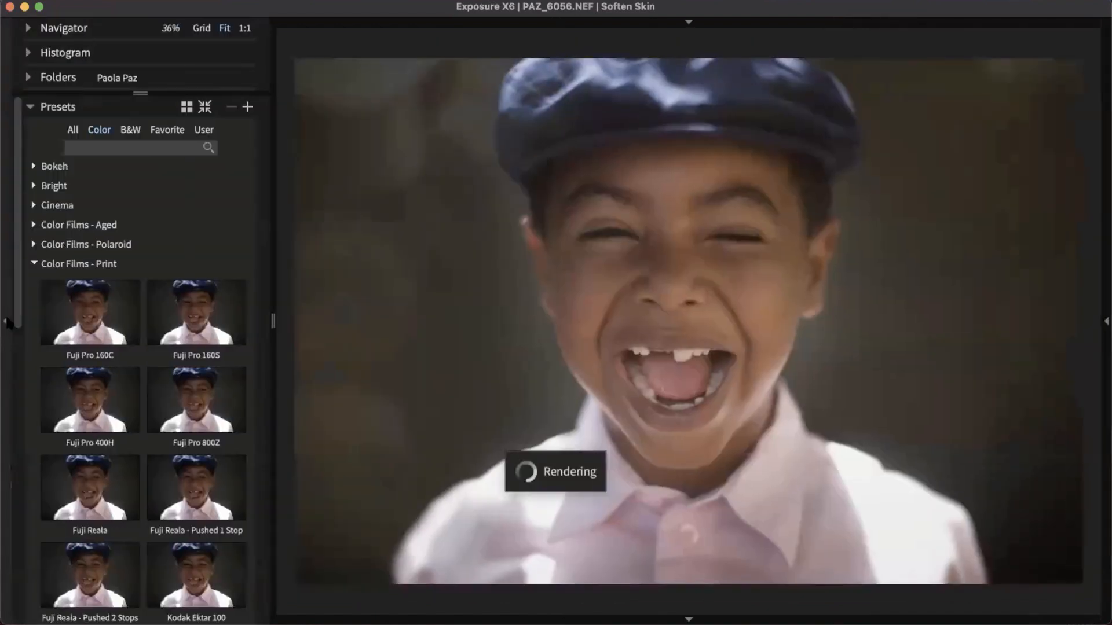
{"action": "left_click", "coordinate": [6, 322]}
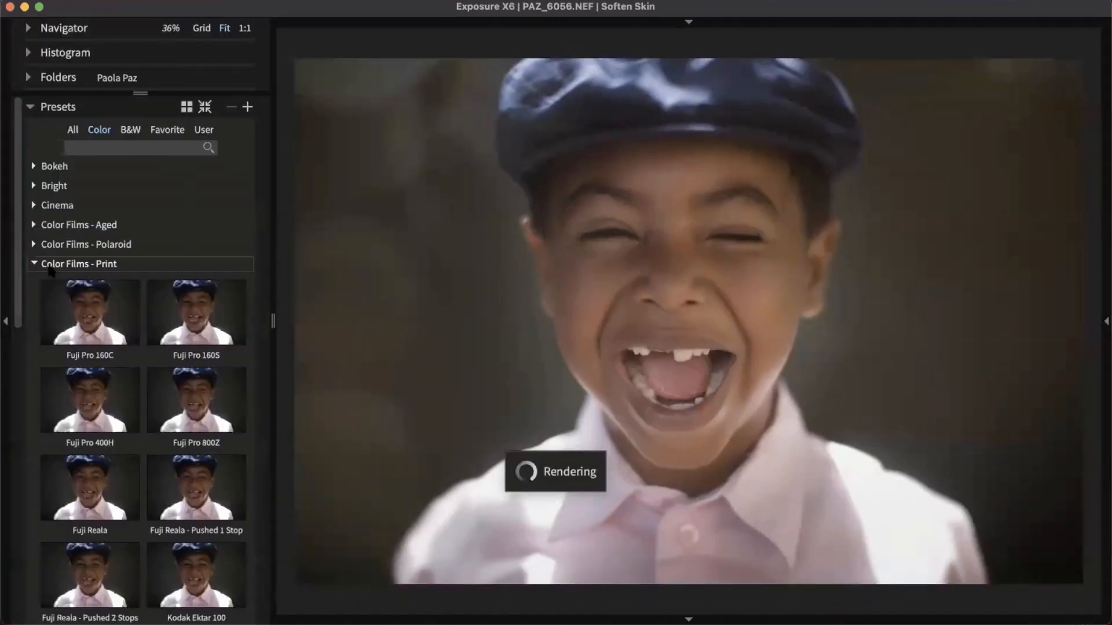
{"action": "left_click", "coordinate": [57, 264]}
{"action": "left_click", "coordinate": [58, 106]}
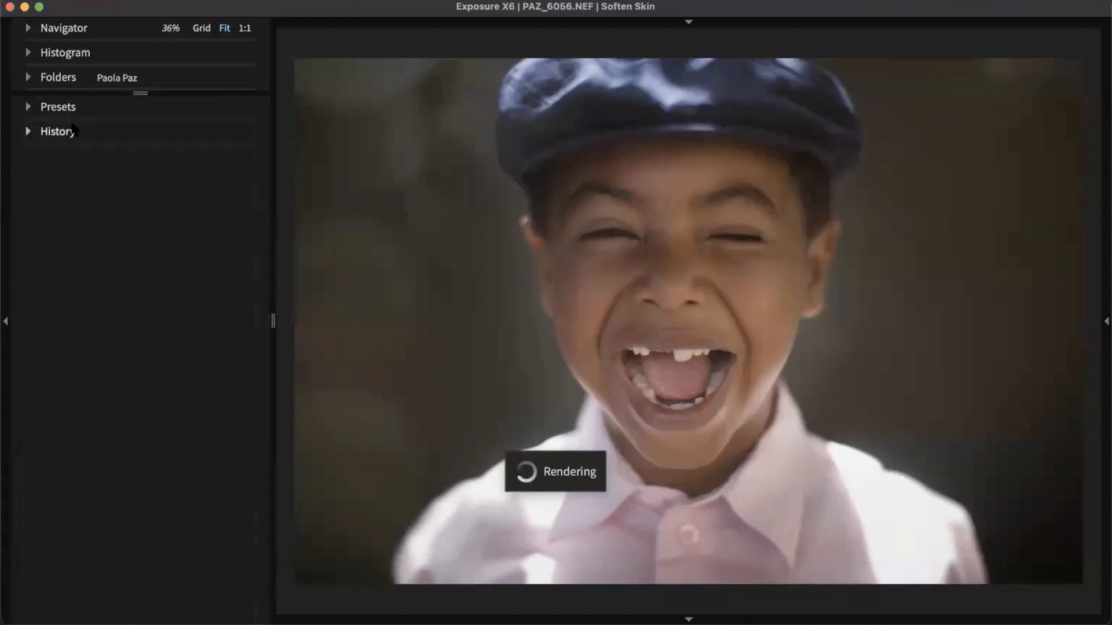
{"action": "left_click", "coordinate": [75, 132]}
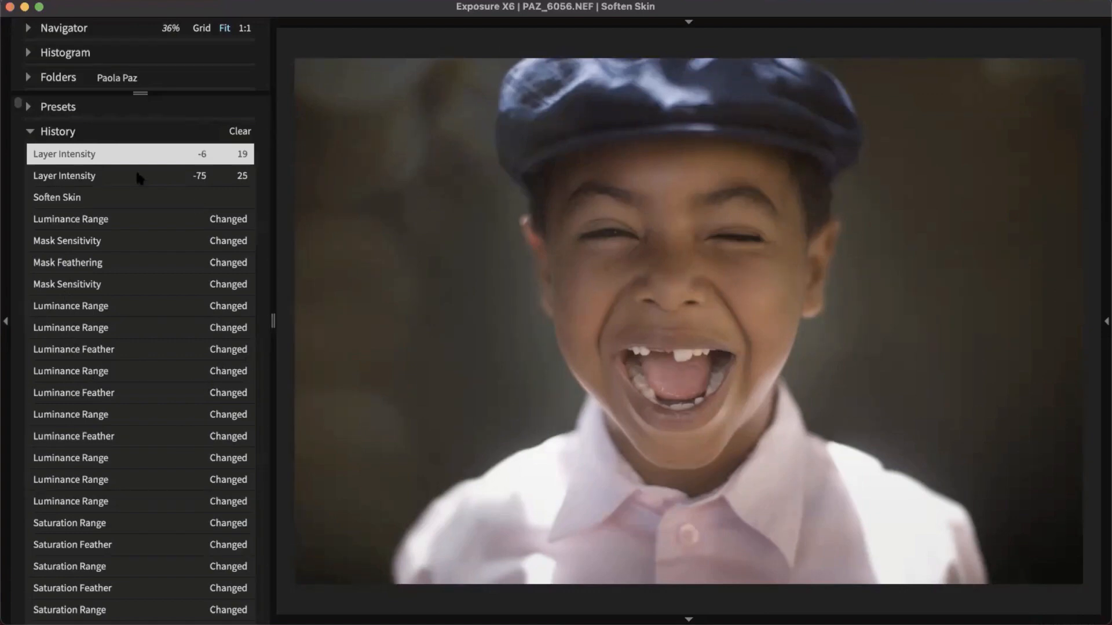
{"action": "left_click", "coordinate": [41, 132]}
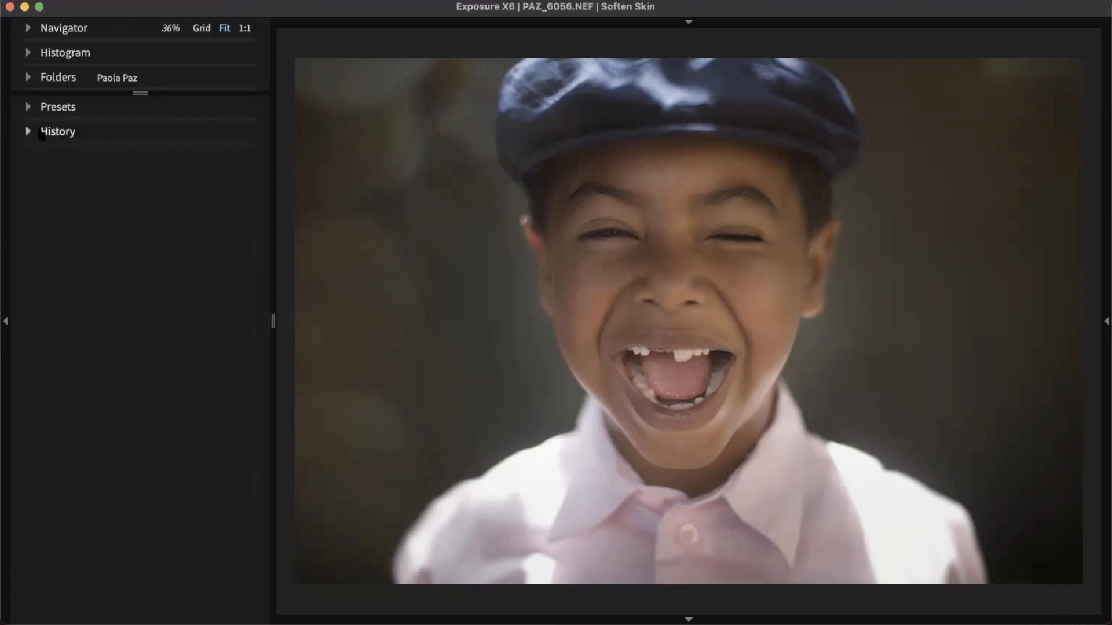
{"action": "left_click", "coordinate": [42, 134]}
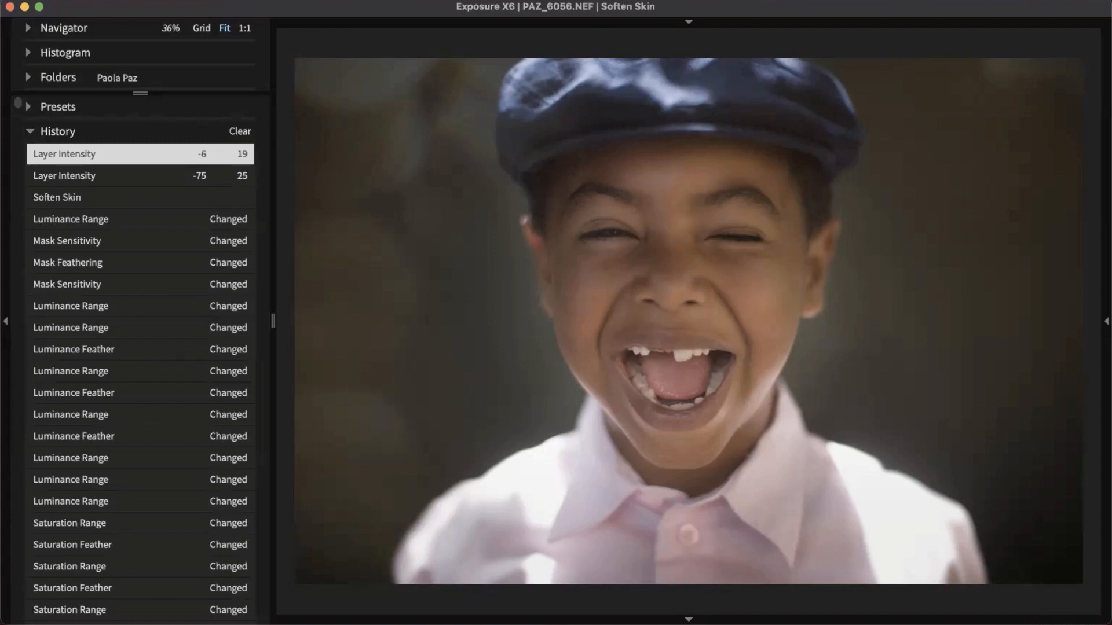
Switch to Finder to look at the photo folder stored on the Desktop, and return to Exposure X6.
{"action": "key", "text": "super+Tab"}
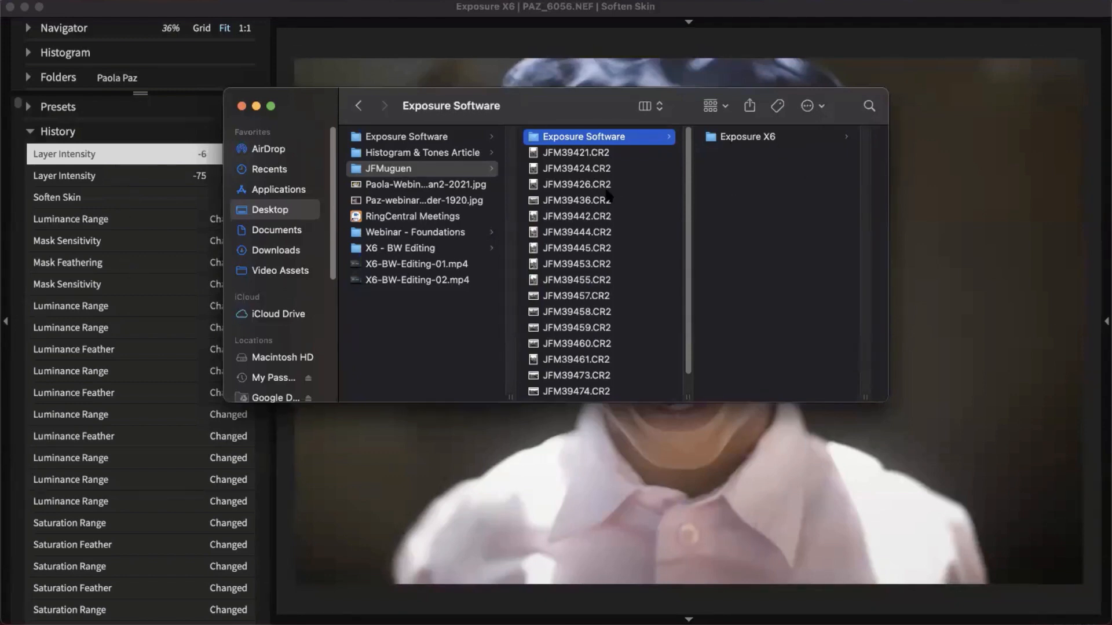
{"action": "left_click_drag", "start_coordinate": [558, 101], "coordinate": [552, 146]}
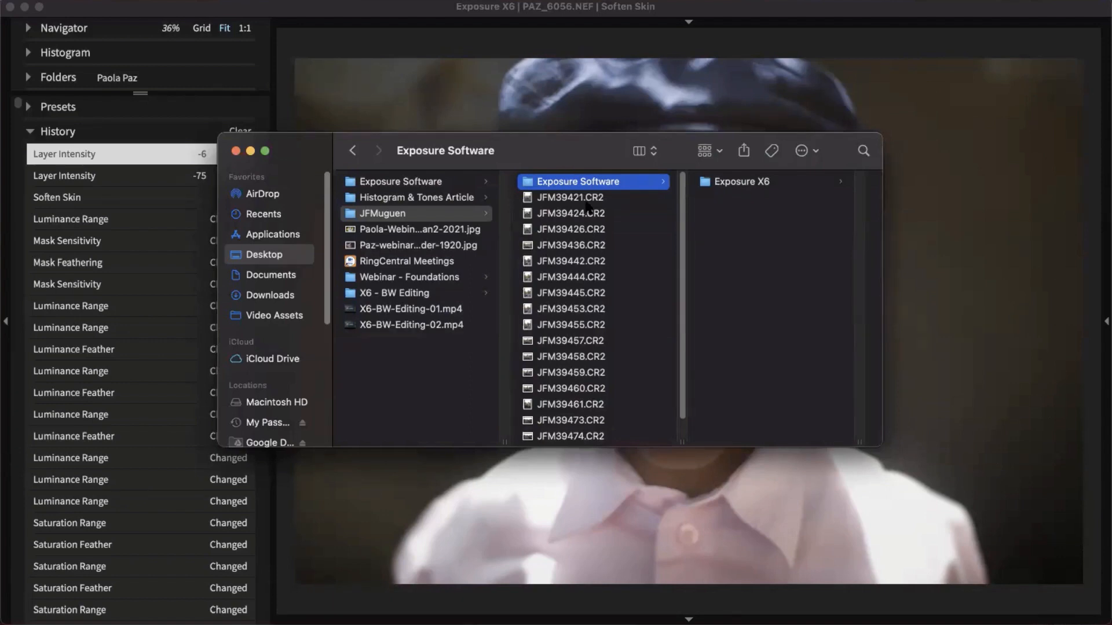
{"action": "left_click", "coordinate": [395, 214]}
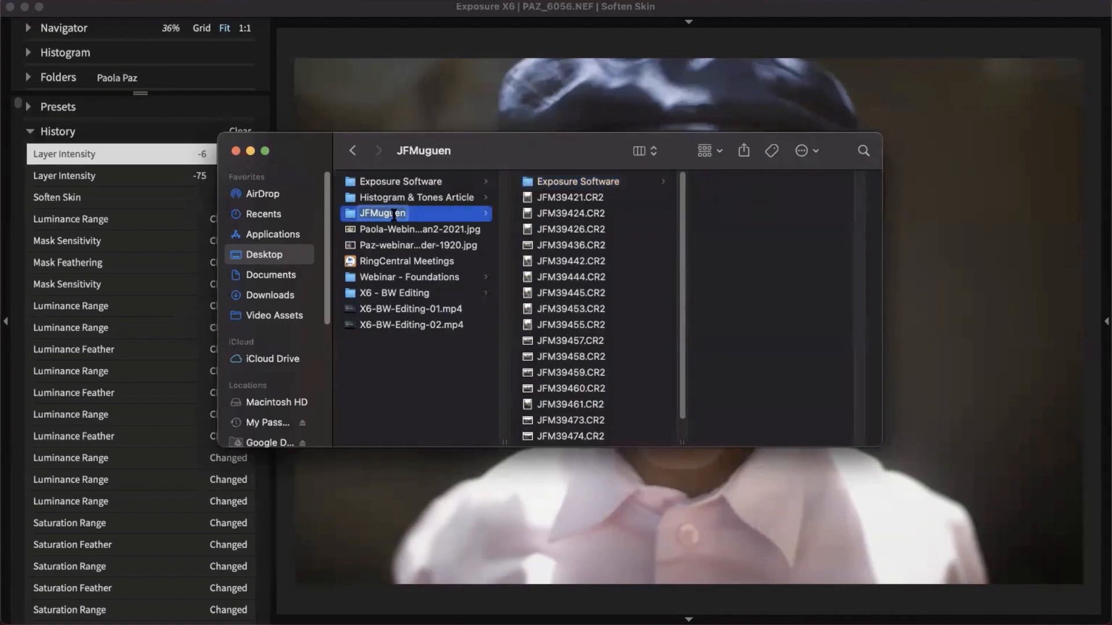
{"action": "left_click", "coordinate": [454, 431]}
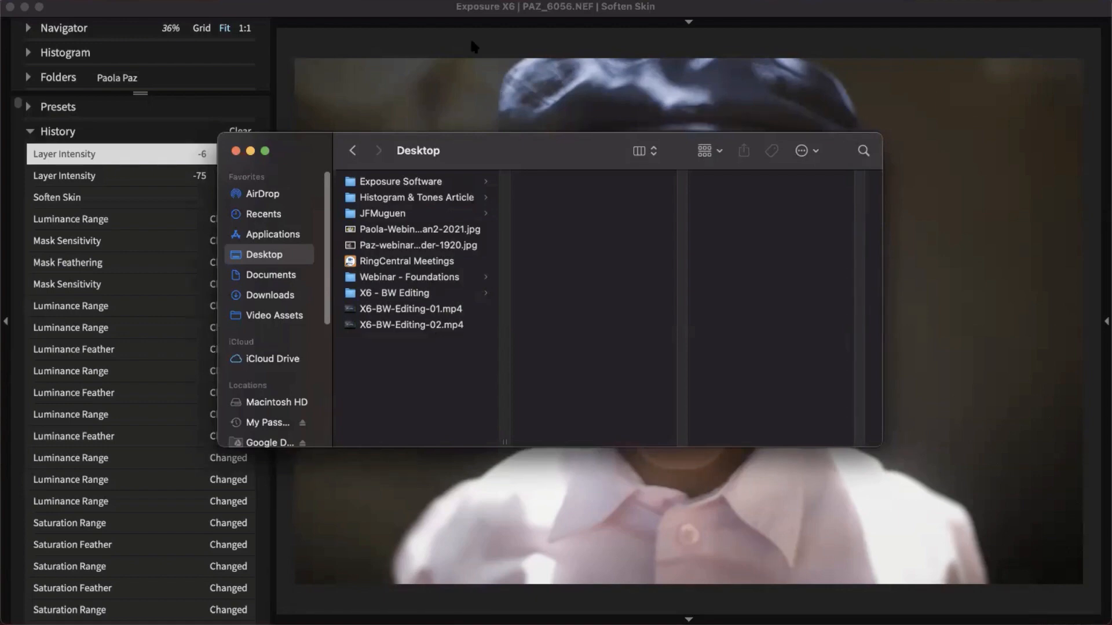
{"action": "left_click", "coordinate": [399, 11]}
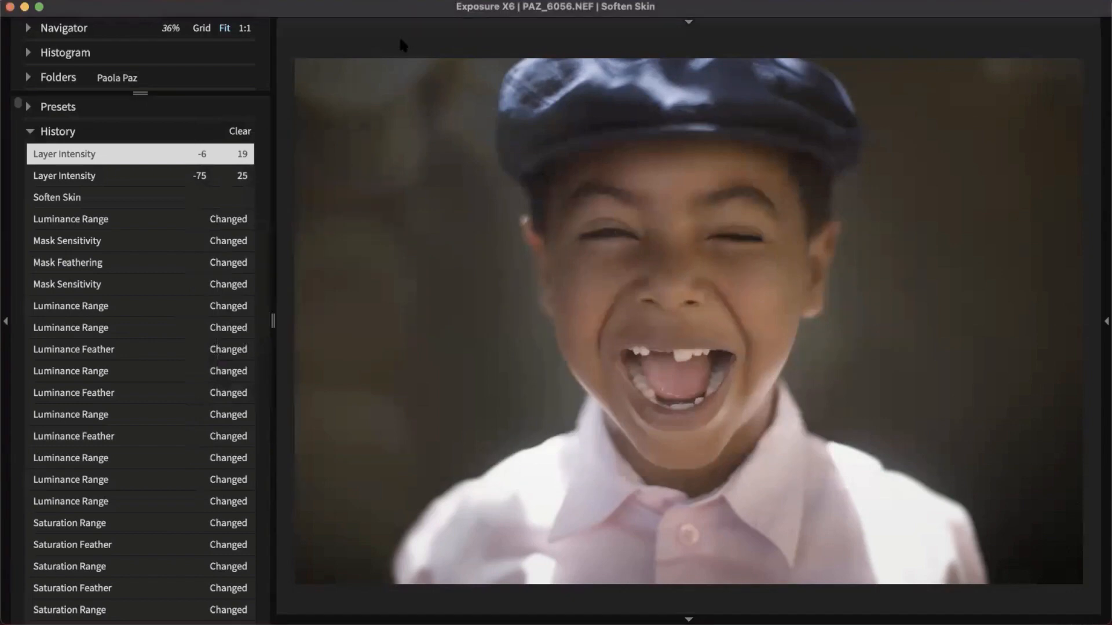
Collapse the edit history, return to the photo grid, and open the folder export settings for PAZ_6056.NEF.
{"action": "left_click", "coordinate": [35, 133]}
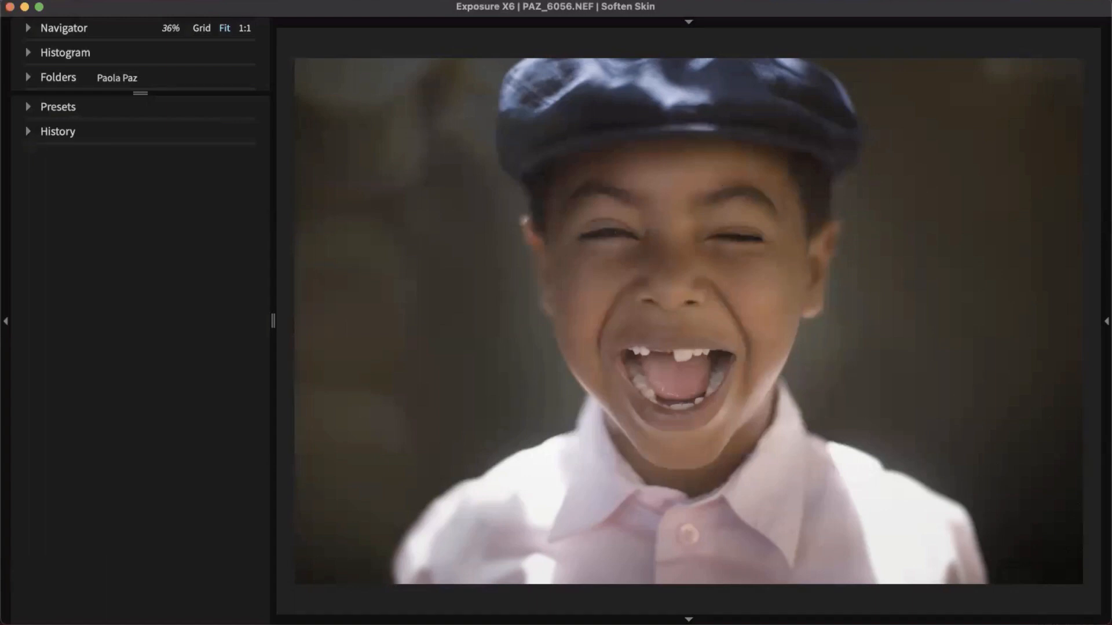
{"action": "left_click", "coordinate": [1104, 293]}
{"action": "key", "text": "g"}
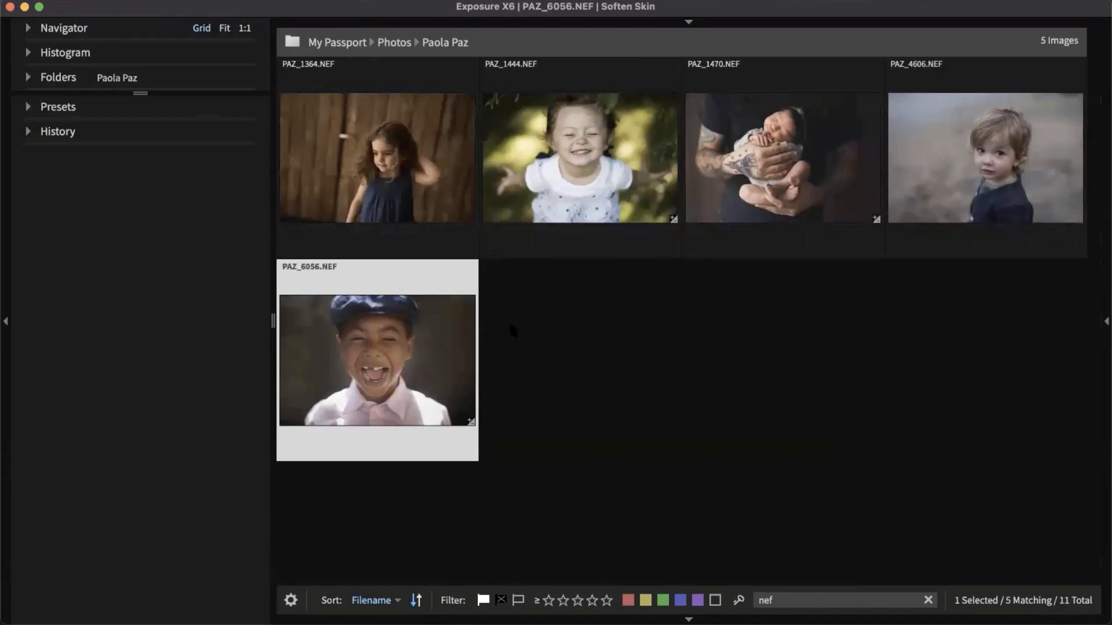
{"action": "key", "text": "super+shift+e"}
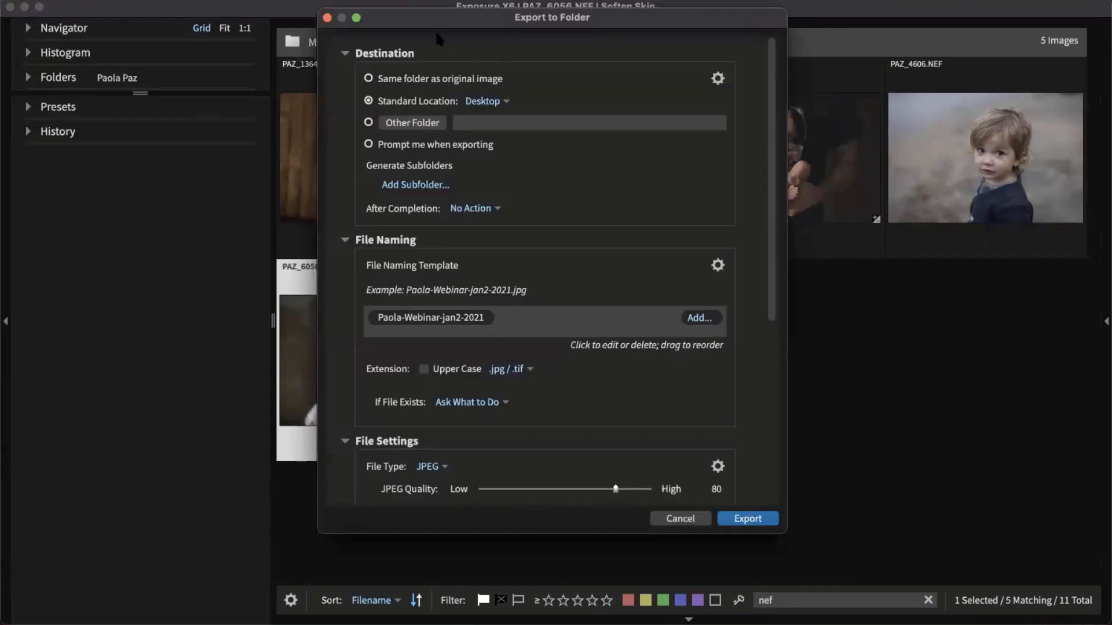
{"action": "left_click_drag", "start_coordinate": [436, 35], "coordinate": [496, 53]}
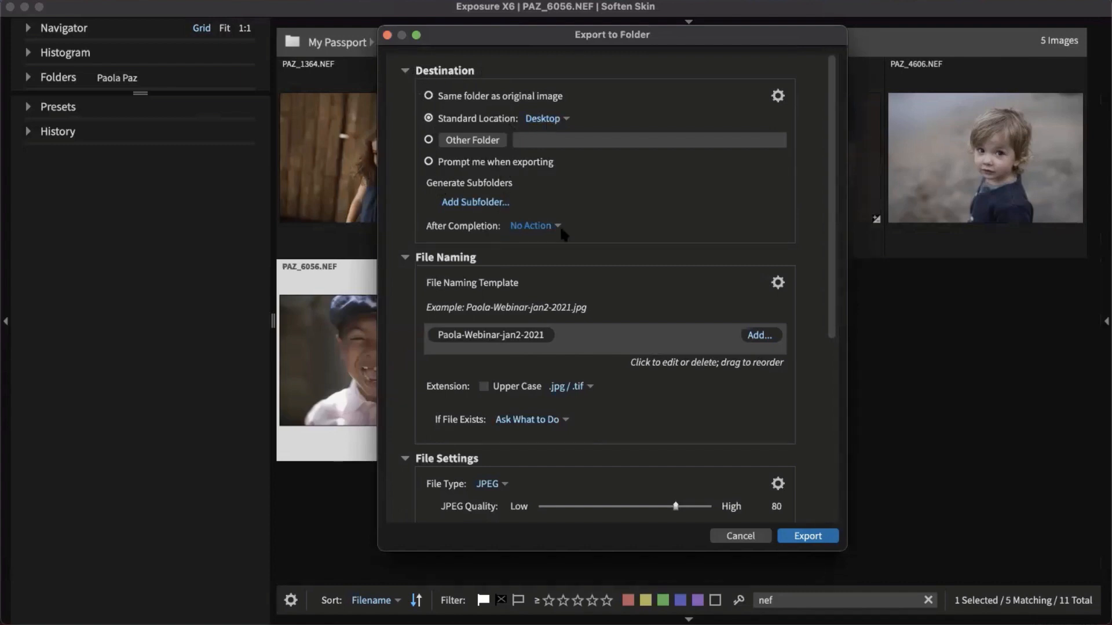
Review the export's file, metadata, image sizing and watermark options, with the destination and file naming sections collapsed.
{"action": "left_click", "coordinate": [404, 70]}
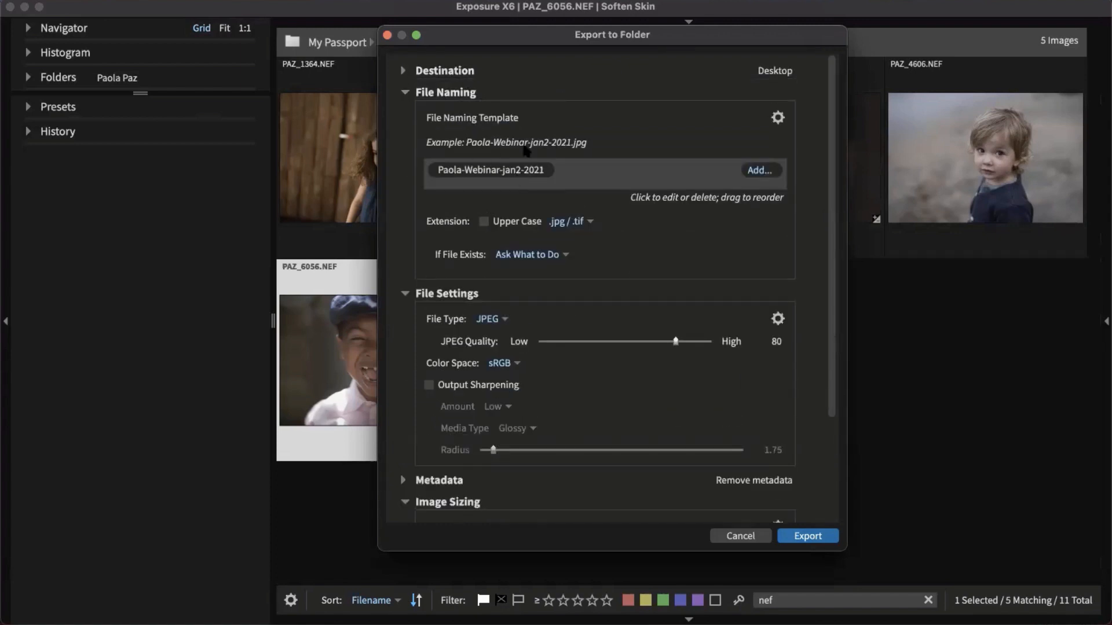
{"action": "left_click", "coordinate": [409, 95]}
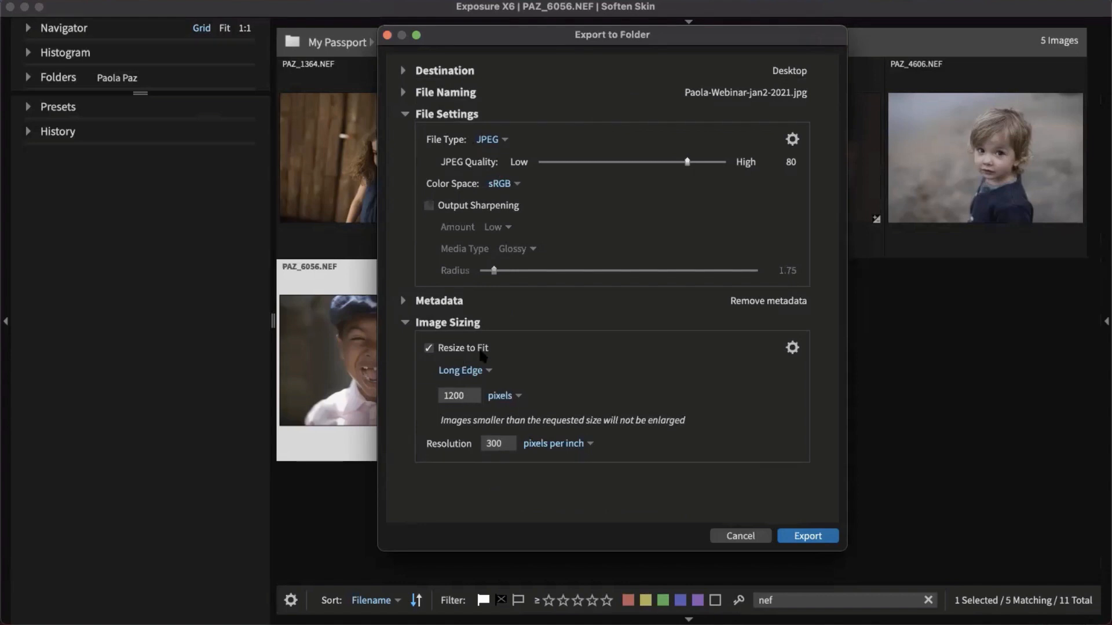
{"action": "left_click", "coordinate": [405, 300]}
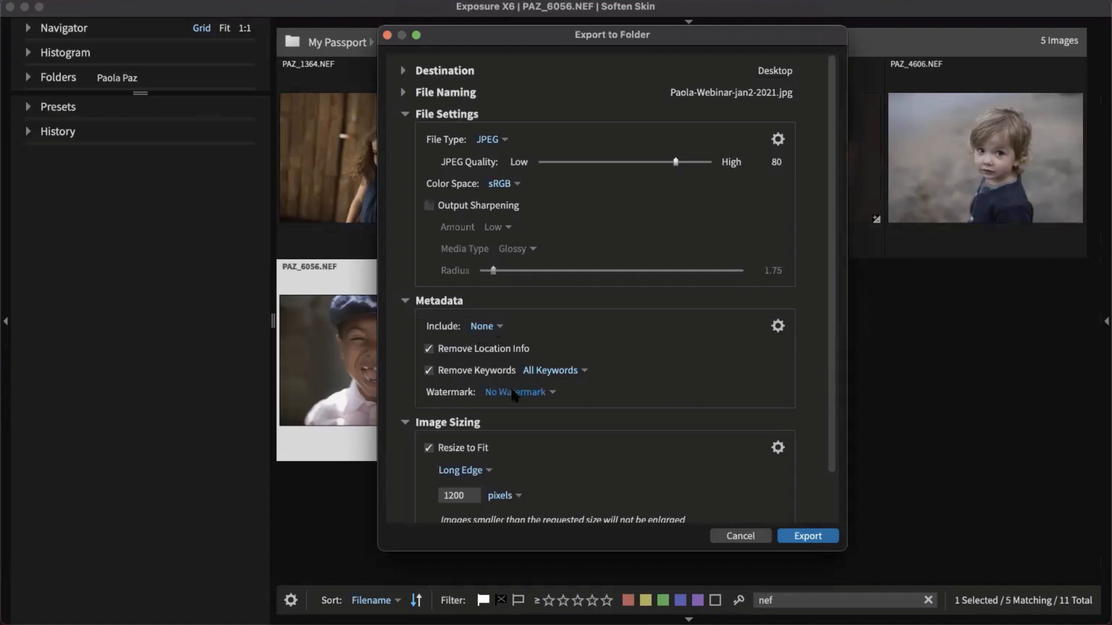
{"action": "left_click", "coordinate": [550, 393]}
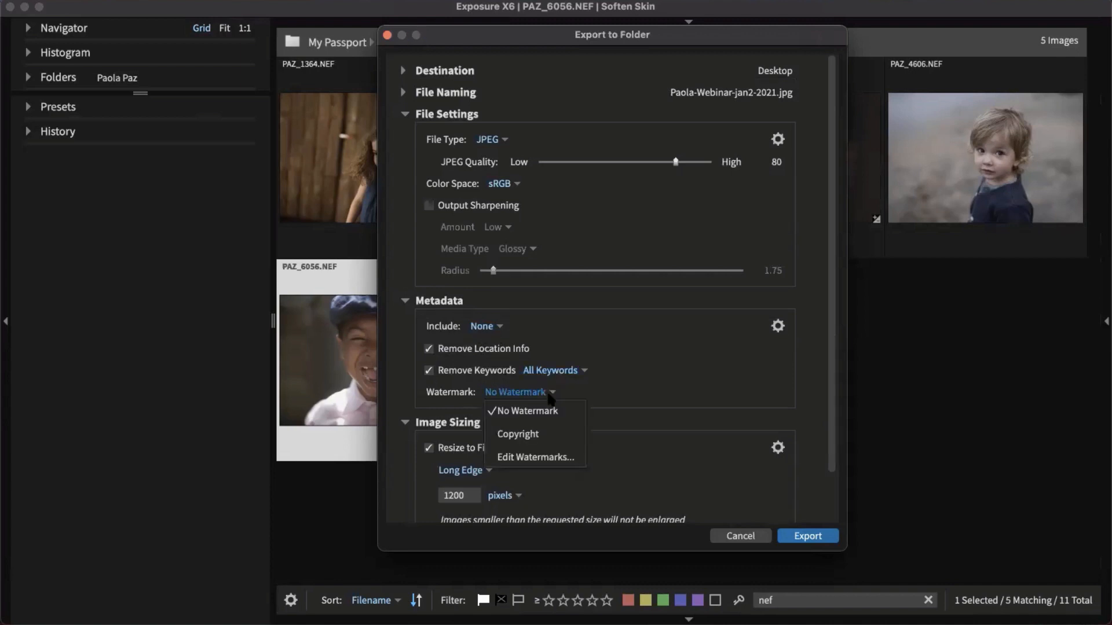
{"action": "left_click", "coordinate": [640, 383]}
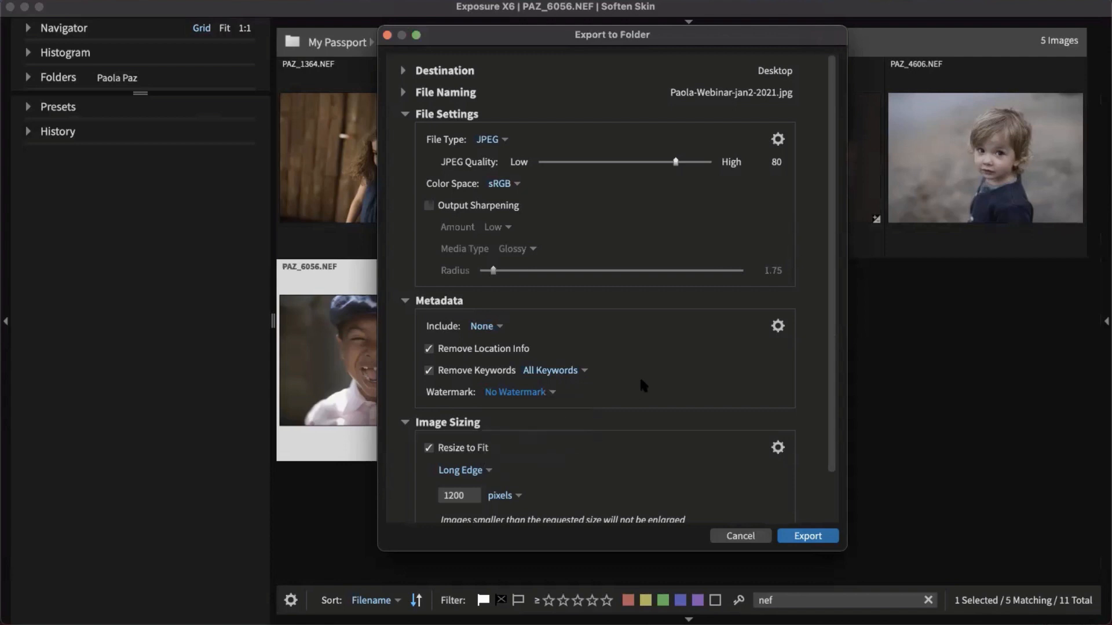
Cancel the folder export and run a Quick Export of PAZ_6056.NEF with the Facebook, Twitter, Instagram and 500px profiles.
{"action": "left_click", "coordinate": [734, 535]}
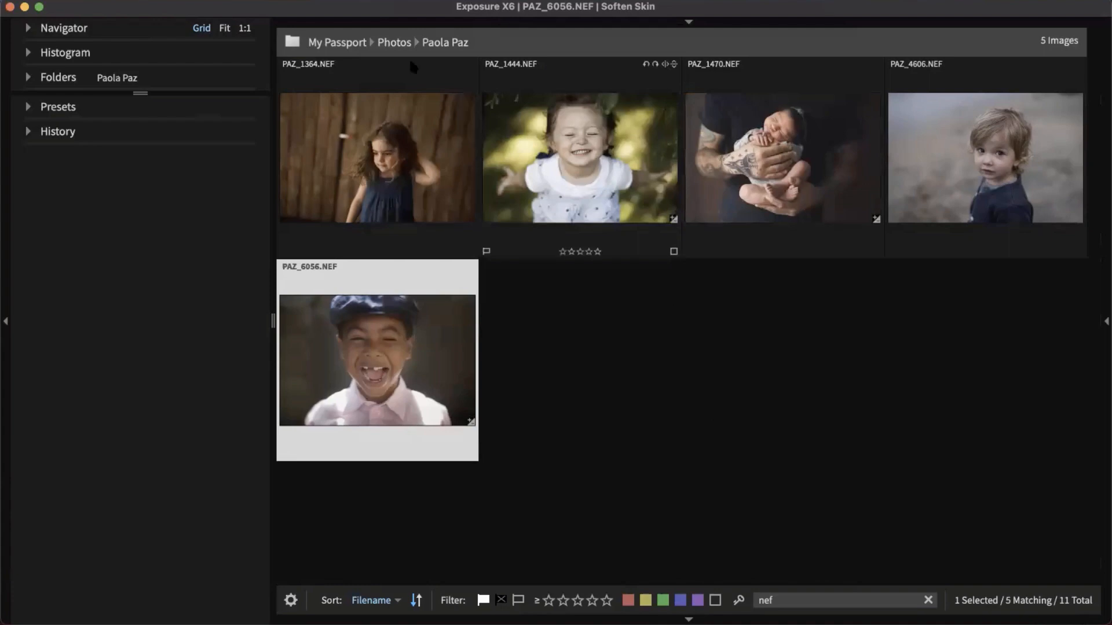
{"action": "left_click", "coordinate": [129, 3]}
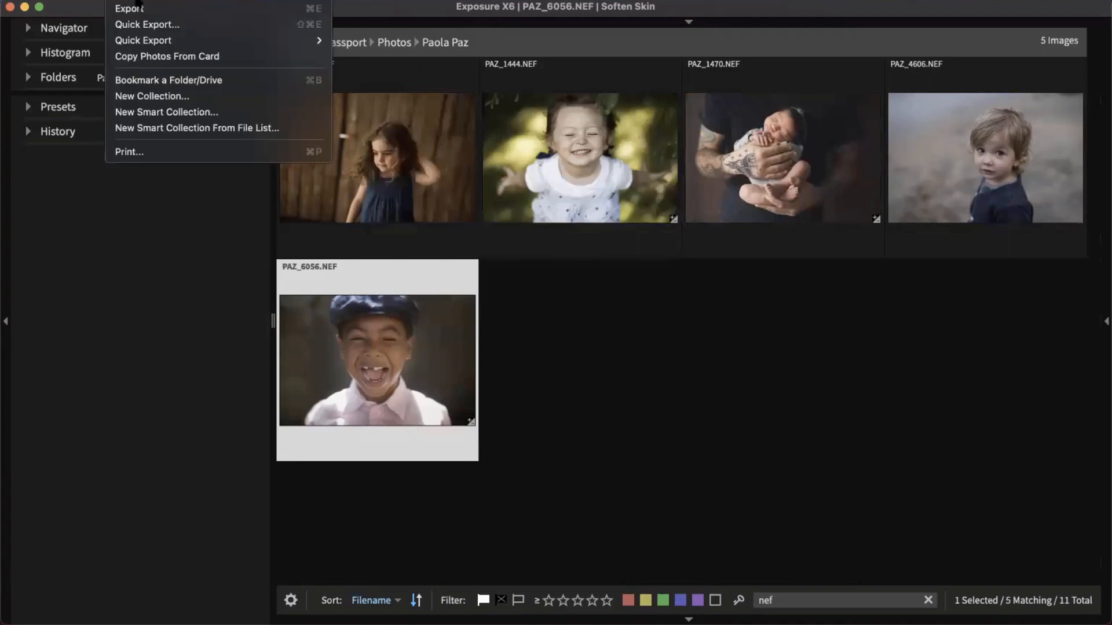
{"action": "left_click", "coordinate": [156, 26]}
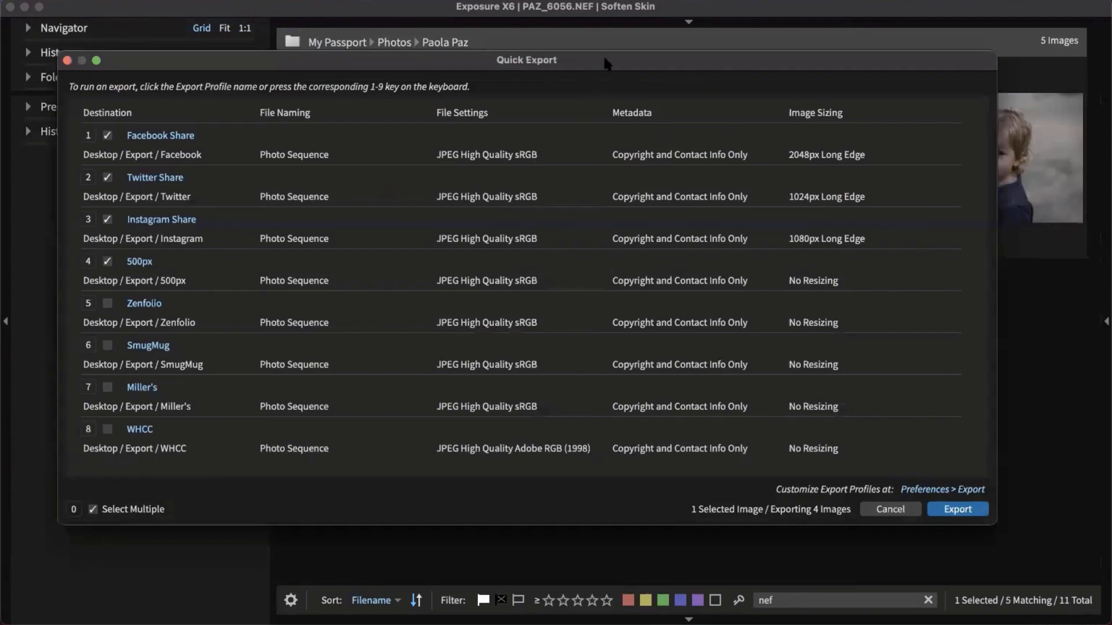
{"action": "left_click_drag", "start_coordinate": [604, 62], "coordinate": [619, 51]}
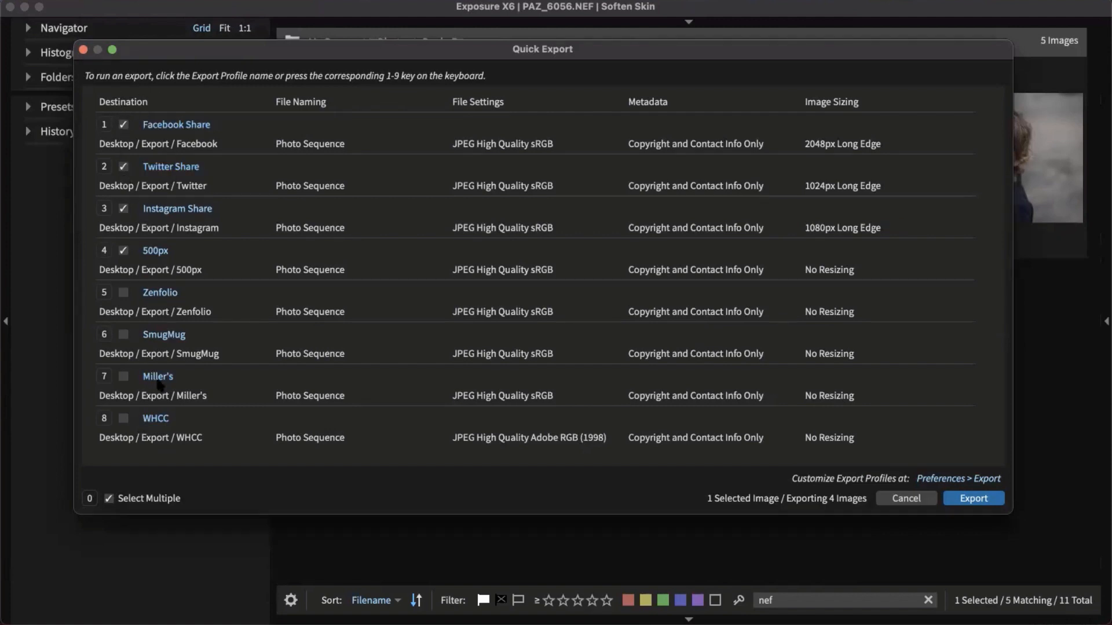
{"action": "left_click", "coordinate": [109, 499]}
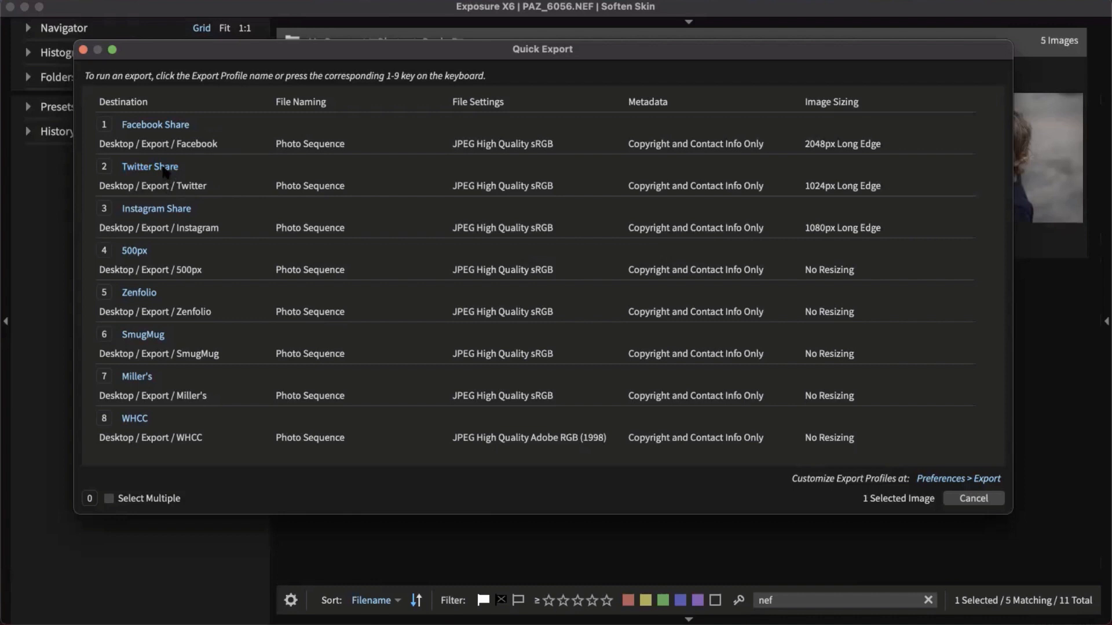
{"action": "left_click", "coordinate": [108, 499]}
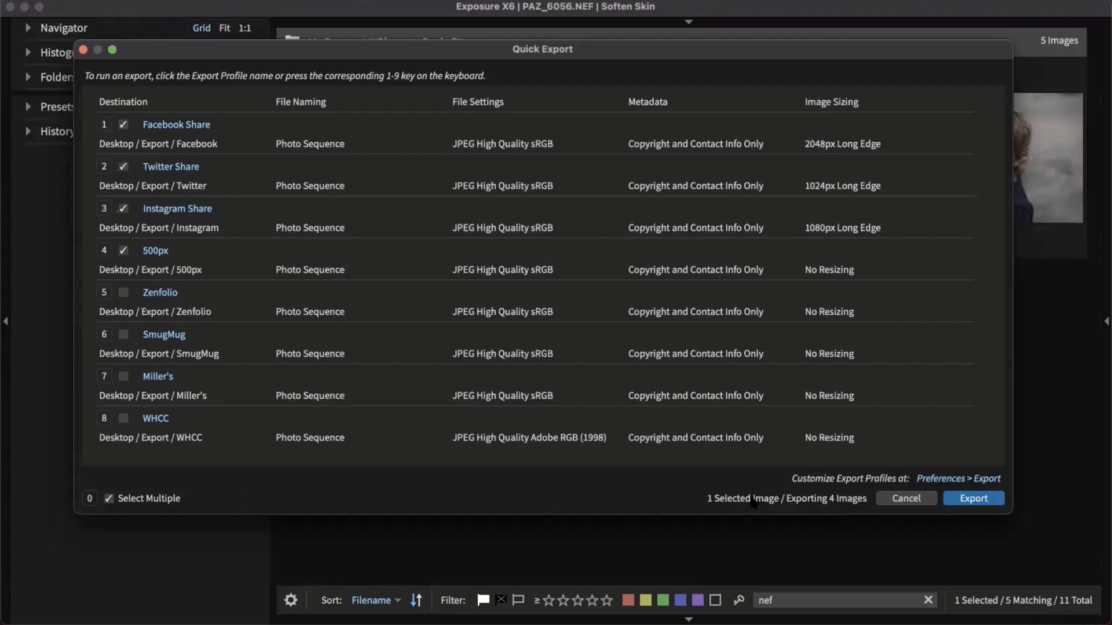
{"action": "left_click", "coordinate": [954, 502]}
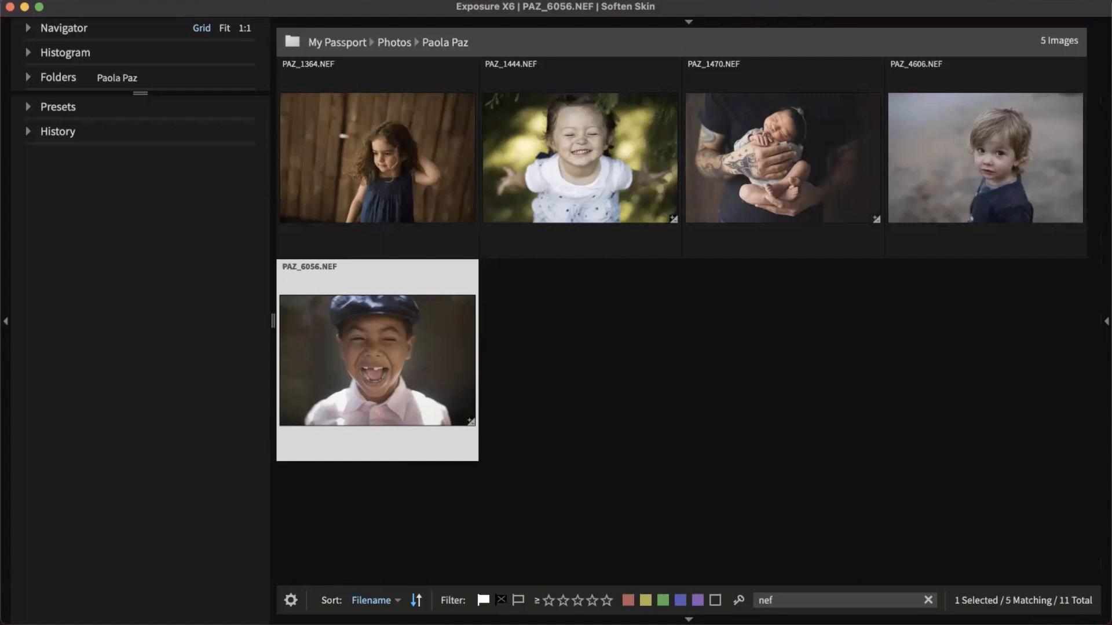
Clear the photo selection, show the adjustment controls, and expand the Sharpening section to examine its Amount setting.
{"action": "left_click", "coordinate": [837, 394]}
{"action": "left_click", "coordinate": [1105, 321]}
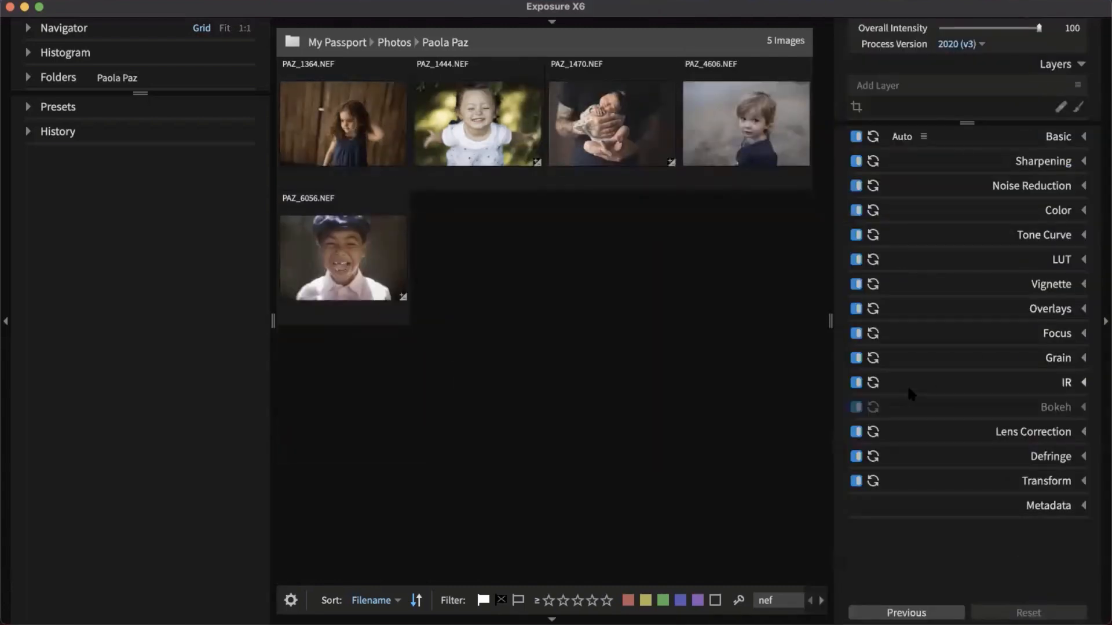
{"action": "left_click", "coordinate": [1012, 163]}
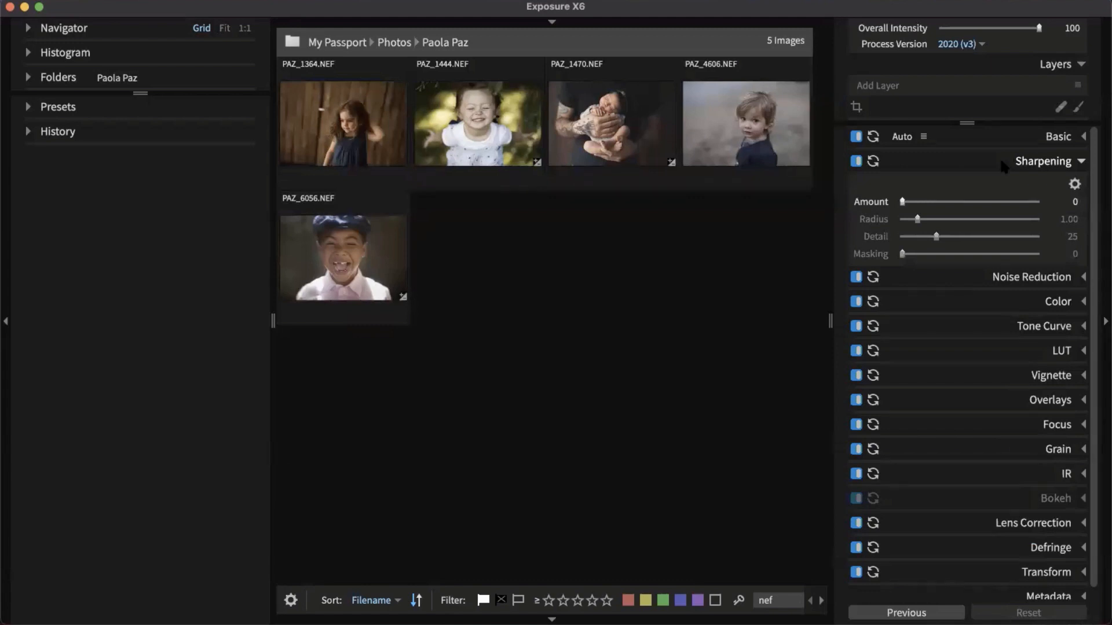
{"action": "mouse_move", "coordinate": [902, 203]}
{"action": "left_mouse_down"}
{"action": "mouse_move", "coordinate": [1034, 206]}
{"action": "mouse_move", "coordinate": [899, 208]}
{"action": "left_mouse_up"}
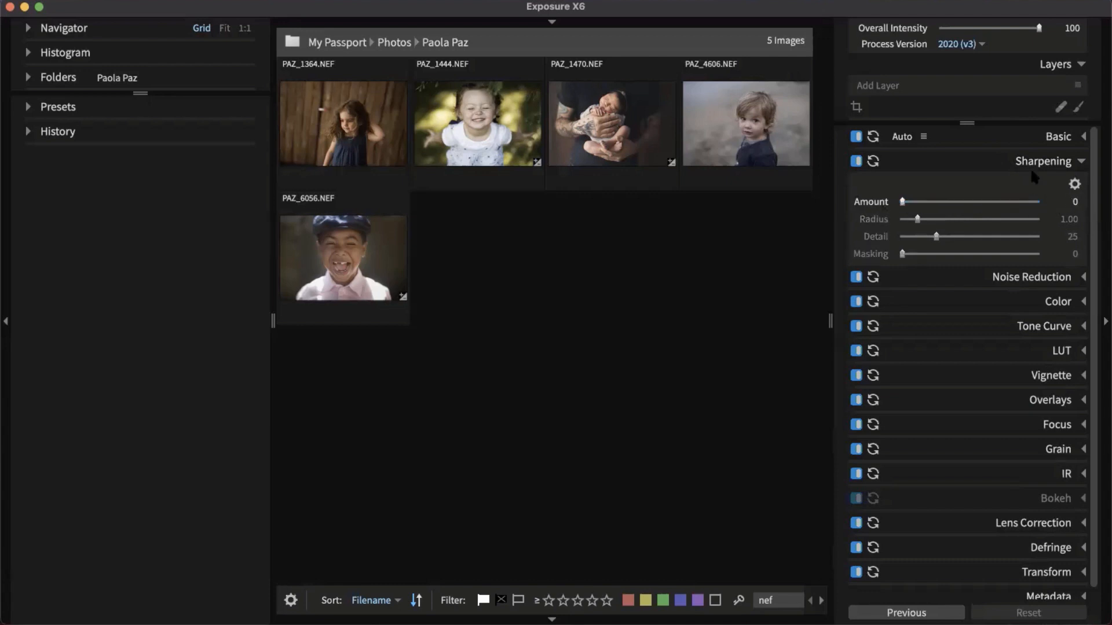
Expand the Focus section, try a Sharpen Amount of 100, and reset it to 0.
{"action": "left_click", "coordinate": [1053, 424]}
{"action": "left_click_drag", "start_coordinate": [956, 402], "coordinate": [1047, 405]}
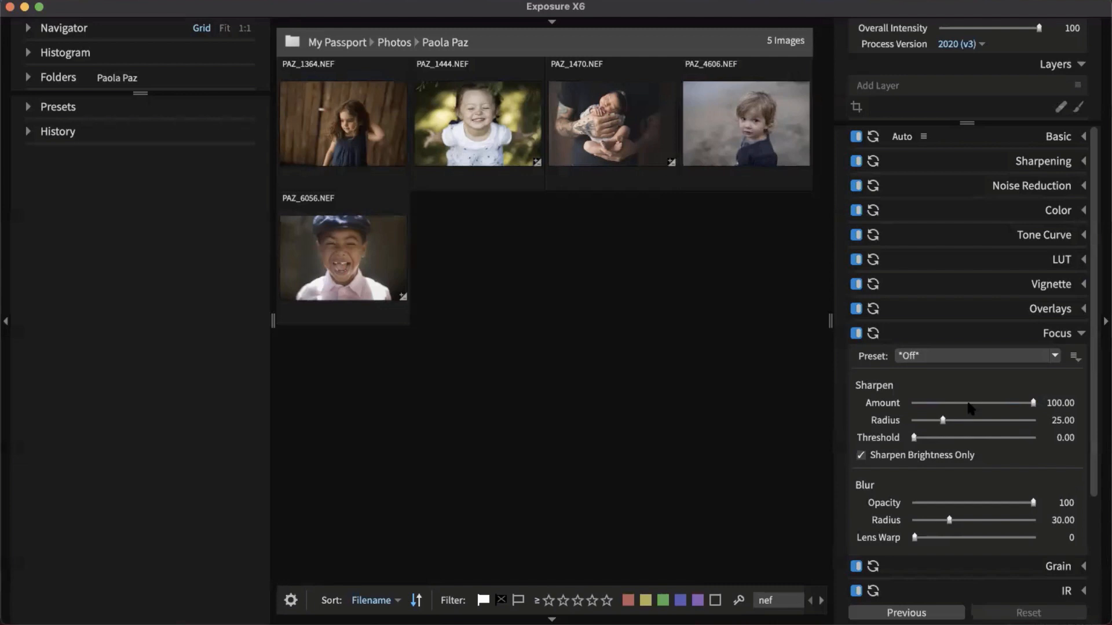
{"action": "double_click", "coordinate": [1010, 404]}
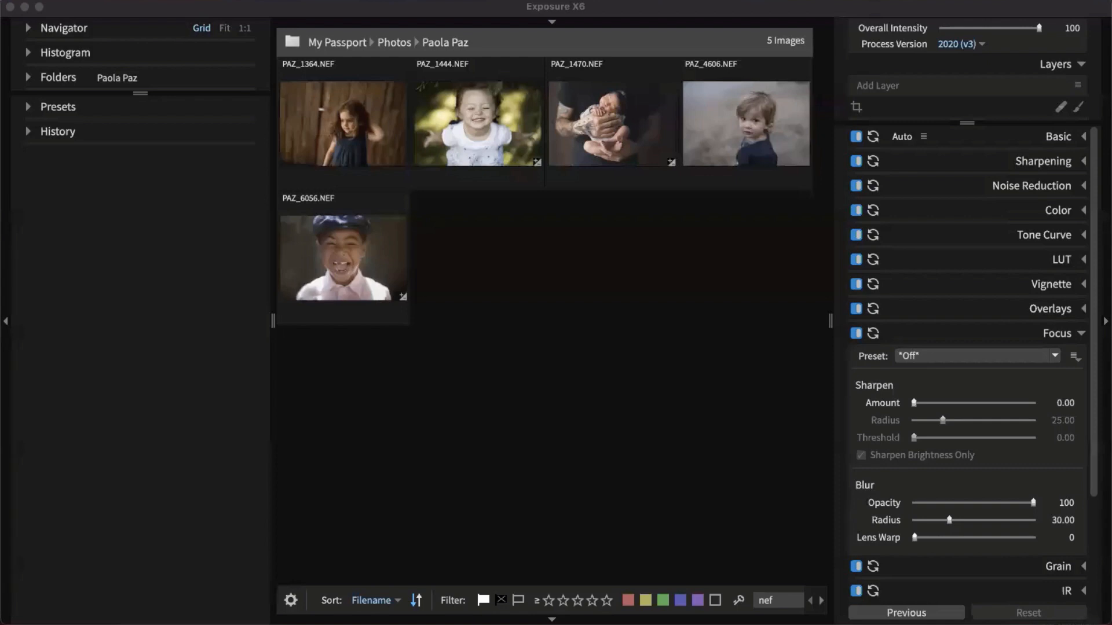
Select PAZ_6056.NEF, examine the Output Sharpening options in its folder export settings, and close them without exporting.
{"action": "left_click", "coordinate": [327, 6]}
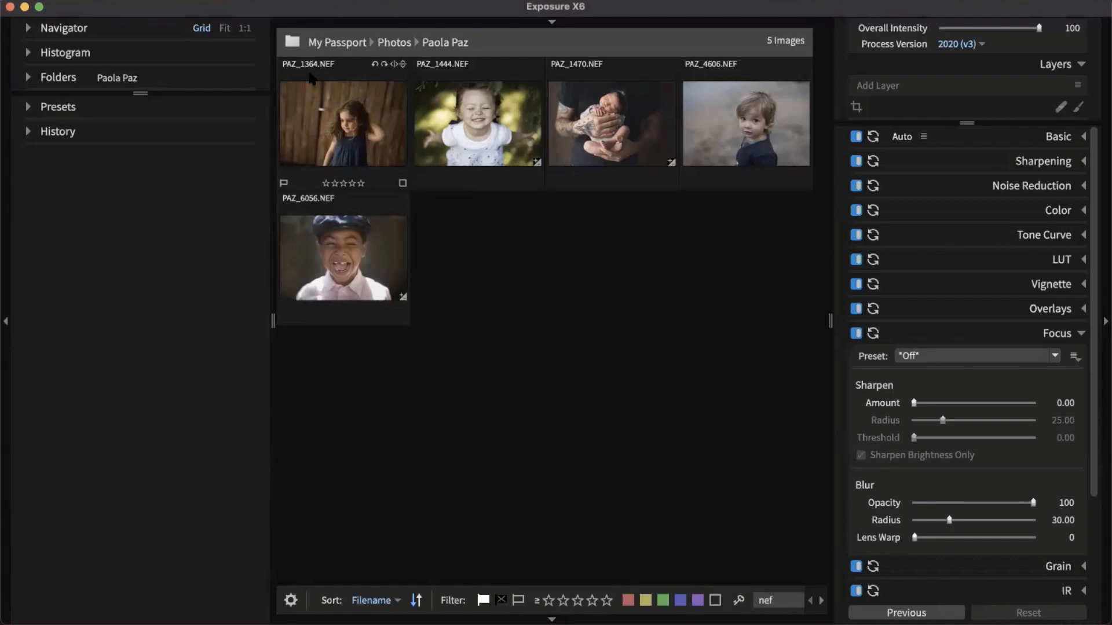
{"action": "left_click", "coordinate": [400, 260]}
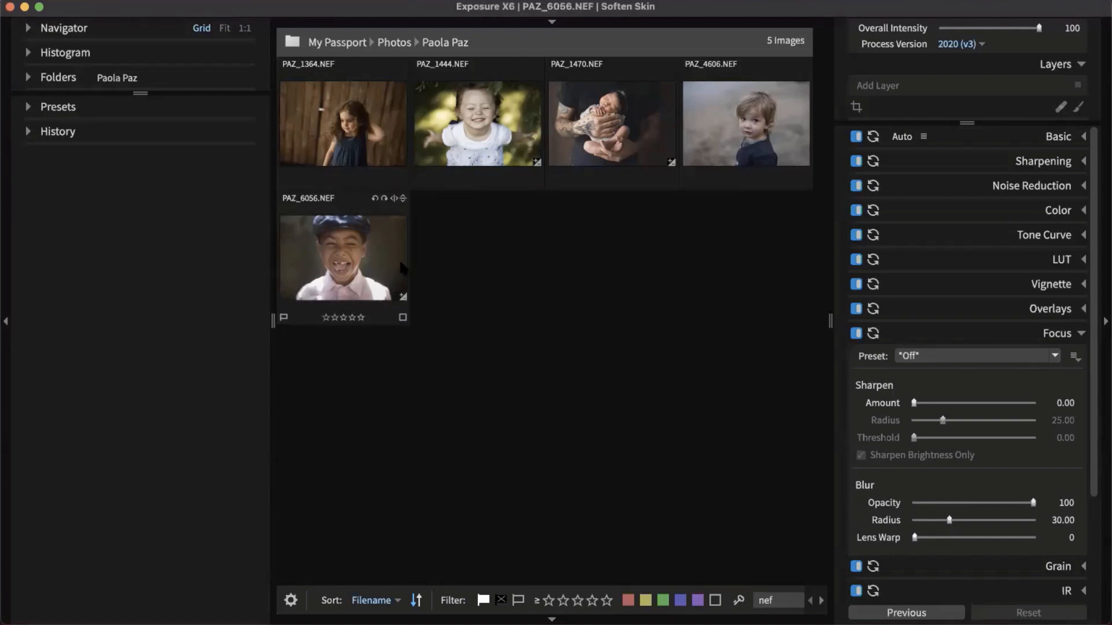
{"action": "key", "text": "super+shift+e"}
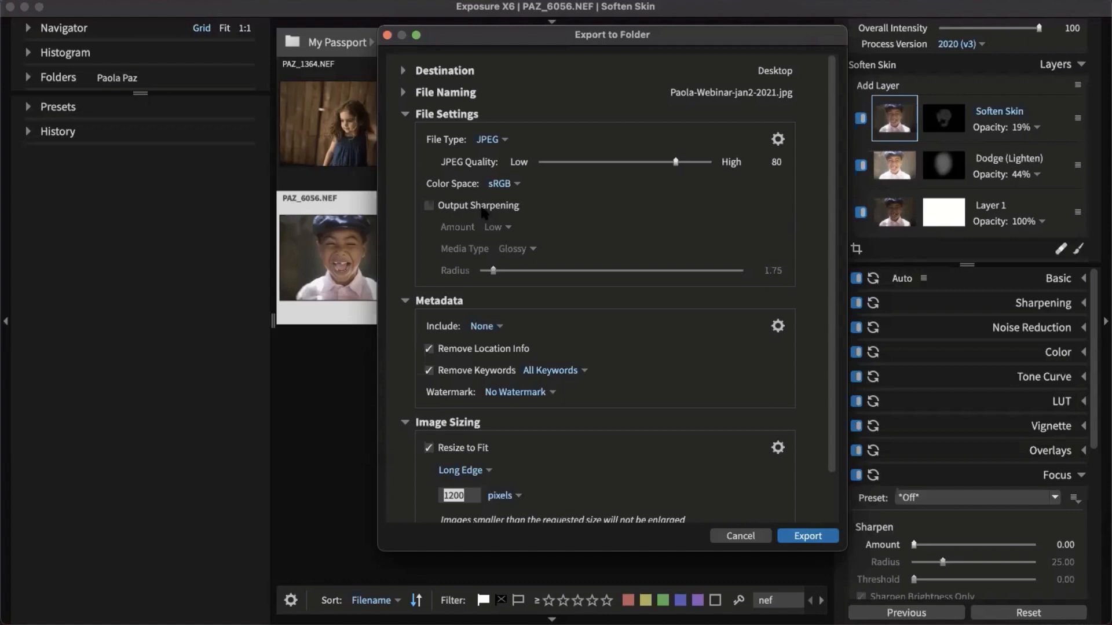
{"action": "left_click", "coordinate": [387, 36]}
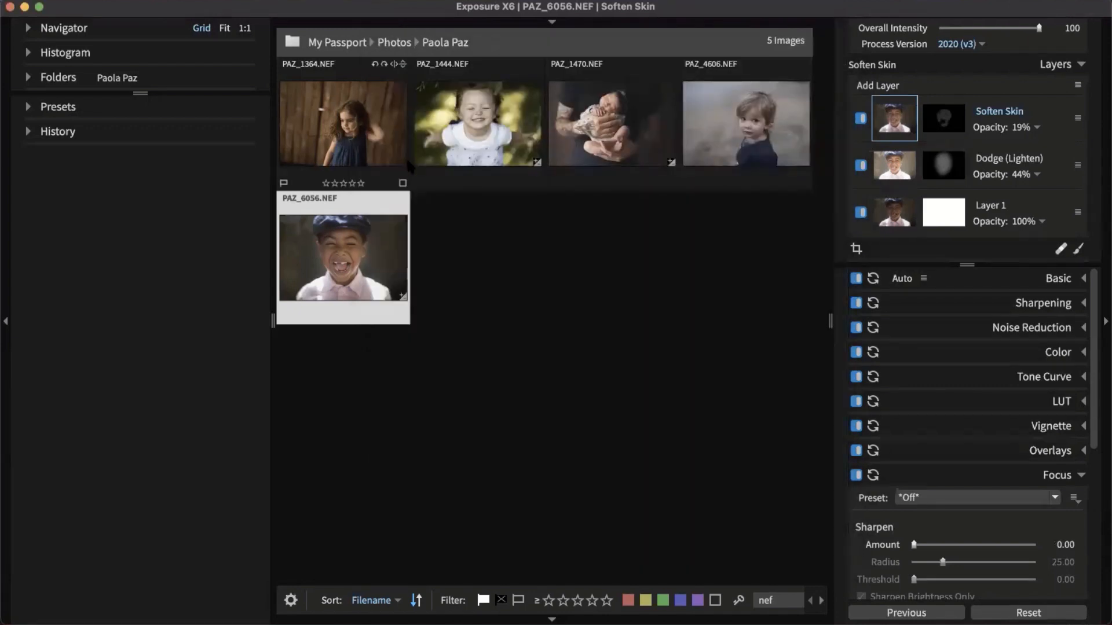
Open the print settings for PAZ_6056.NEF, enlarge the window to examine the layout options and preview, and close it.
{"action": "key", "text": "super+p"}
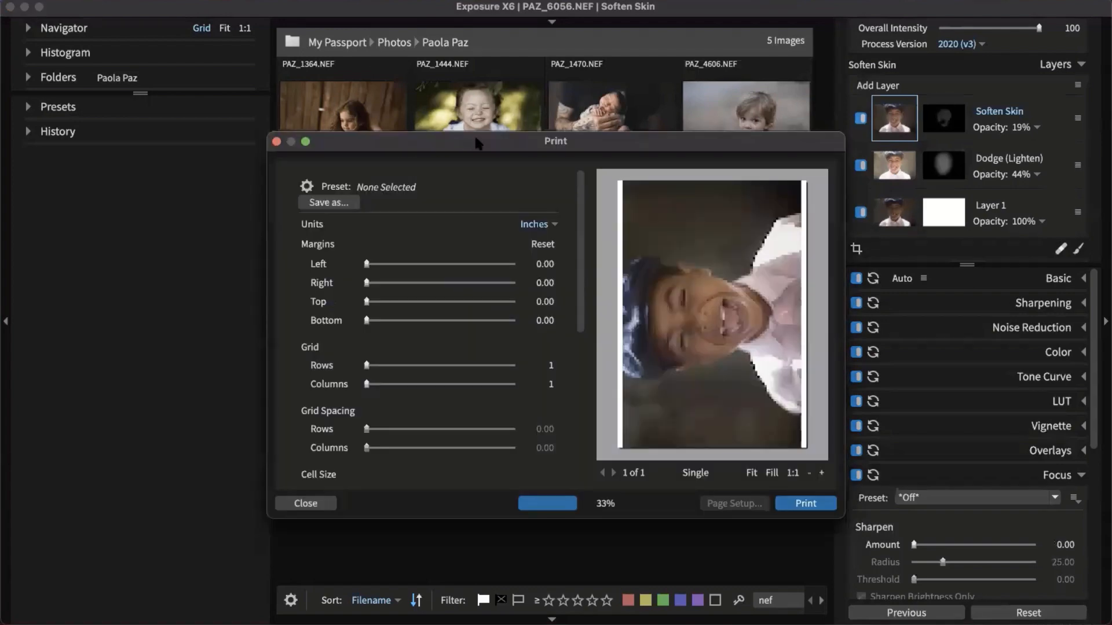
{"action": "left_click_drag", "start_coordinate": [476, 139], "coordinate": [340, 4]}
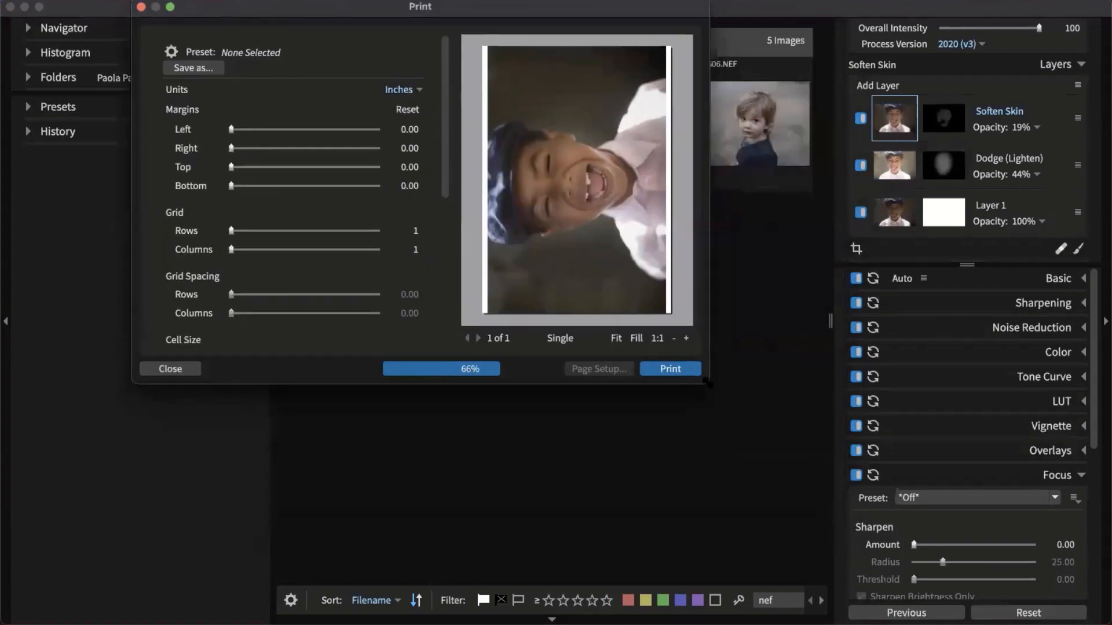
{"action": "left_click_drag", "start_coordinate": [708, 383], "coordinate": [953, 502]}
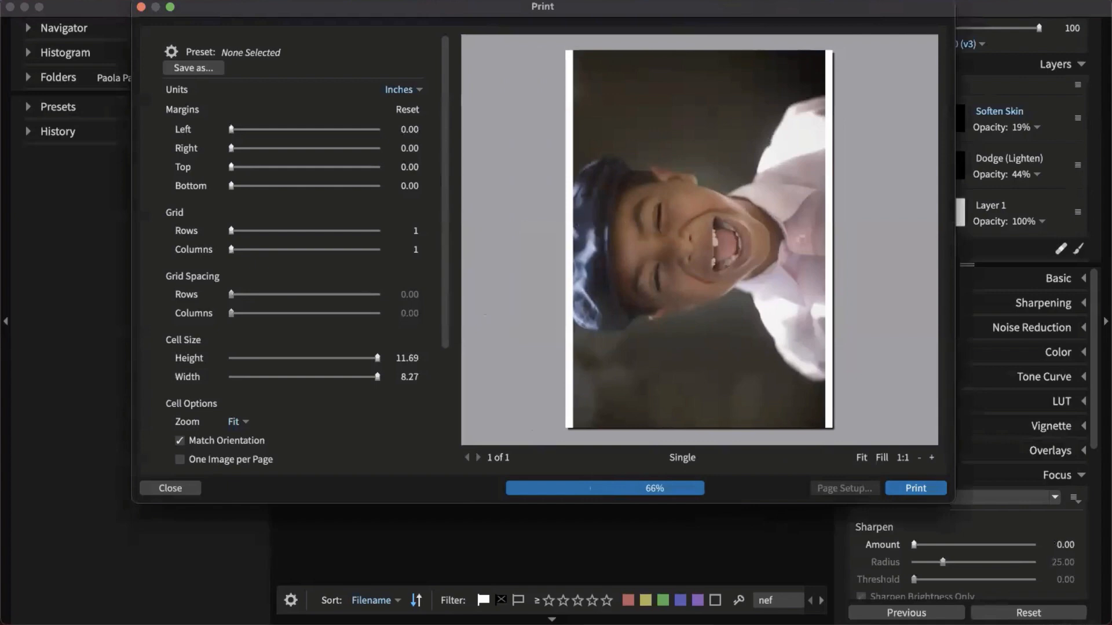
{"action": "left_click_drag", "start_coordinate": [256, 12], "coordinate": [237, 75]}
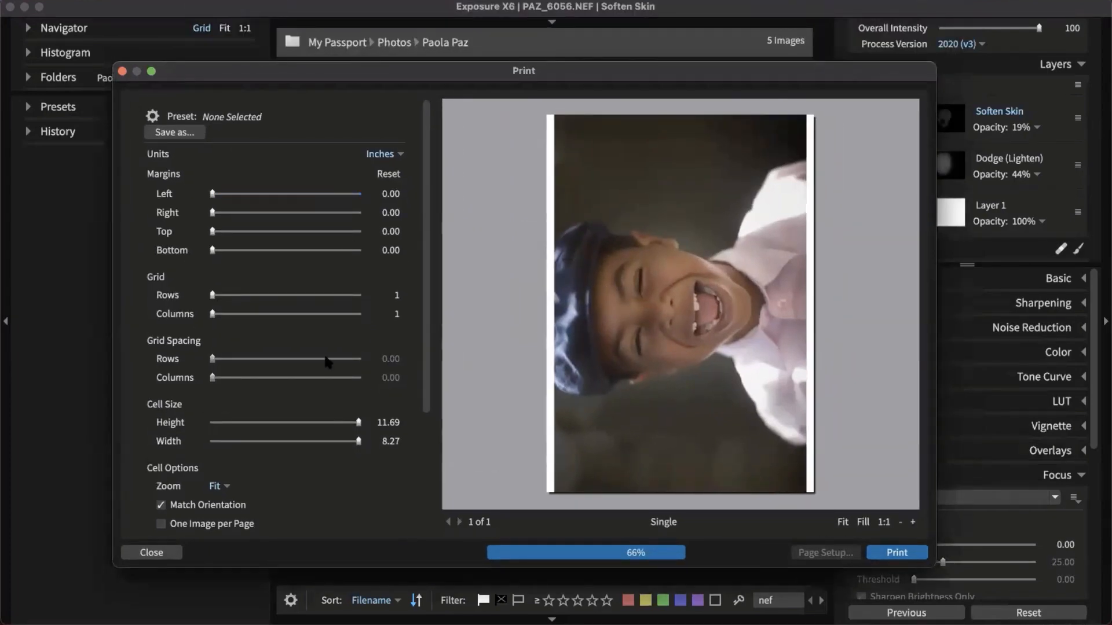
{"action": "left_click", "coordinate": [172, 556]}
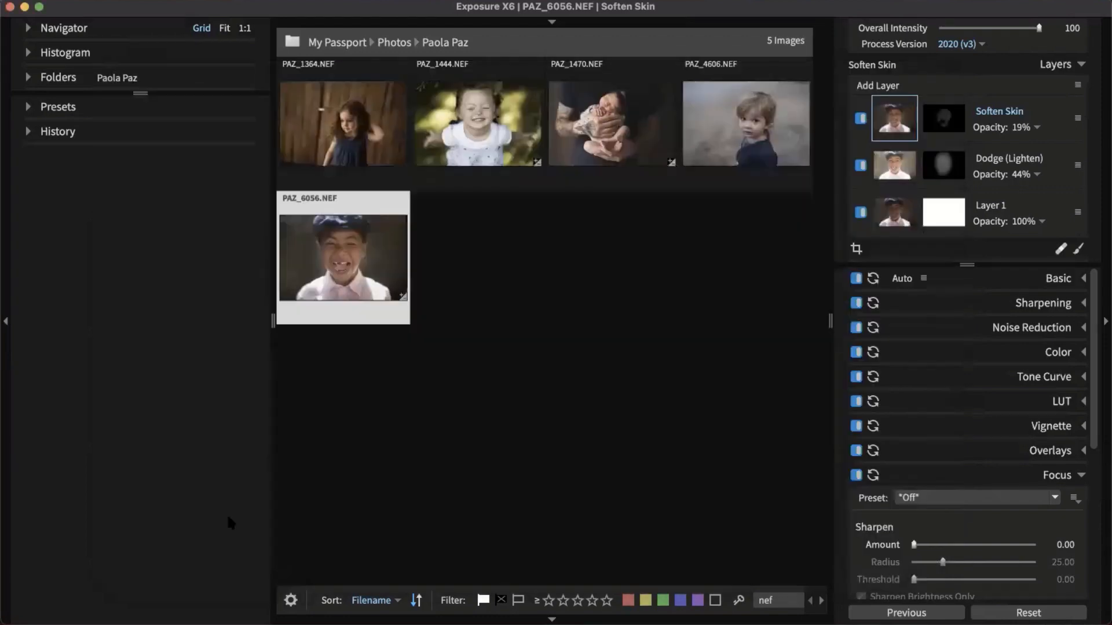
Select all the photos in the grid and open the print settings for them.
{"action": "left_click", "coordinate": [483, 135]}
{"action": "left_click", "coordinate": [391, 164]}
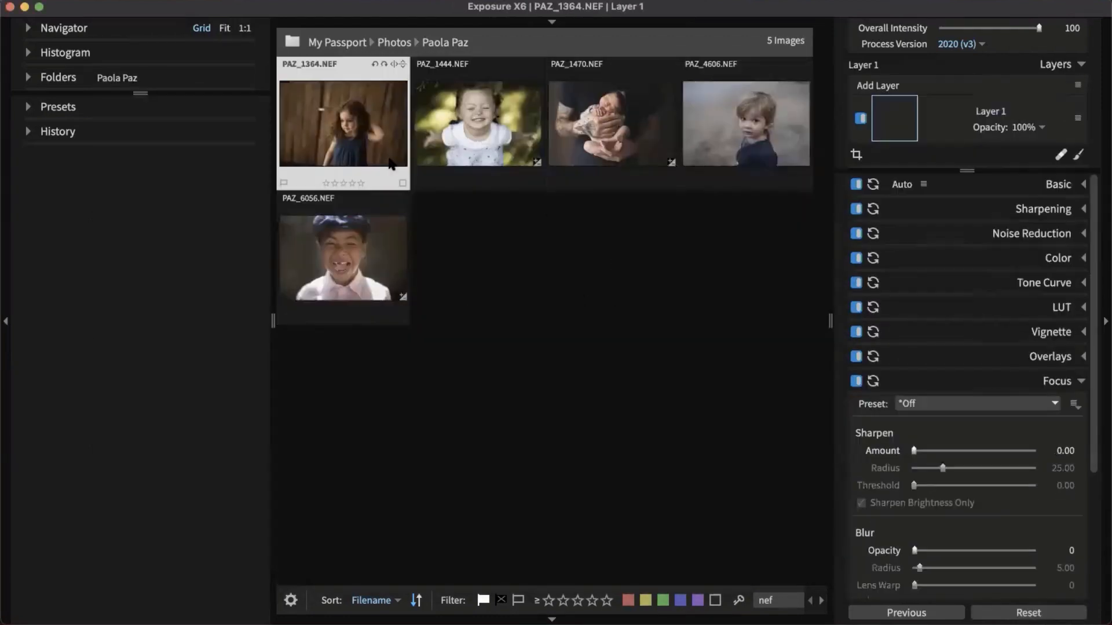
{"action": "key", "text": "super+a"}
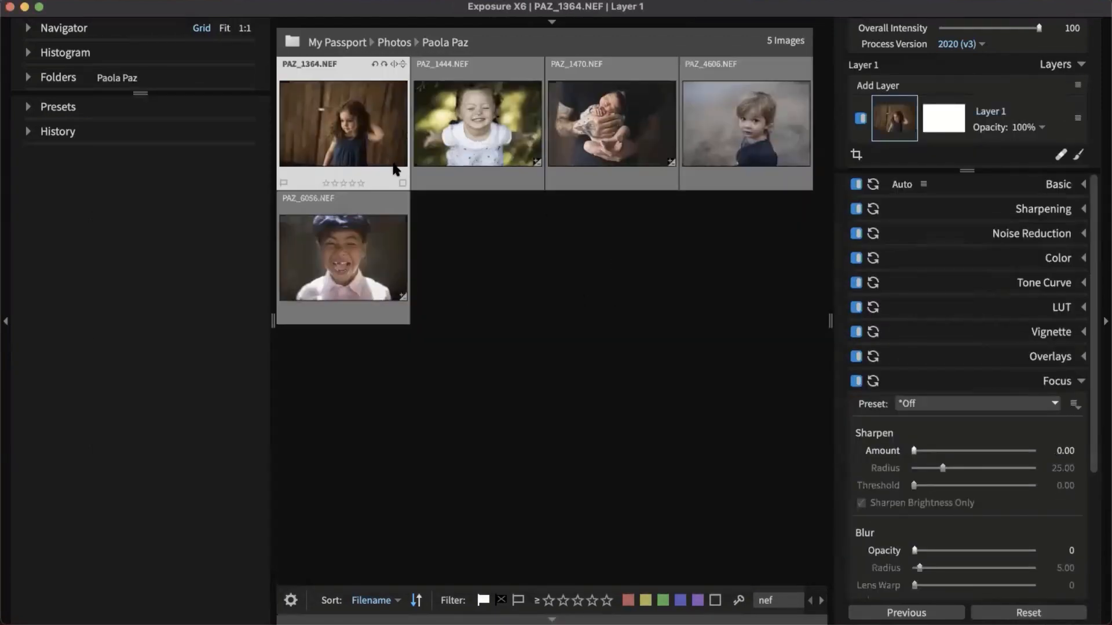
{"action": "key", "text": "super+p"}
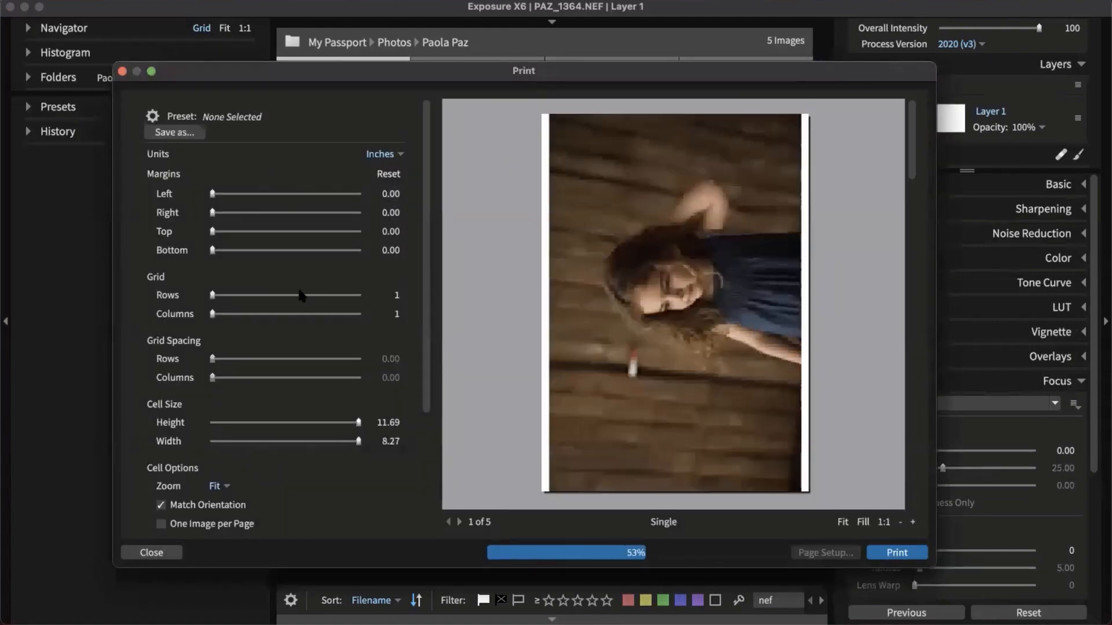
Set the print grid to 3 rows and 2 columns, and turn off Match Orientation for the cells.
{"action": "left_click", "coordinate": [228, 295]}
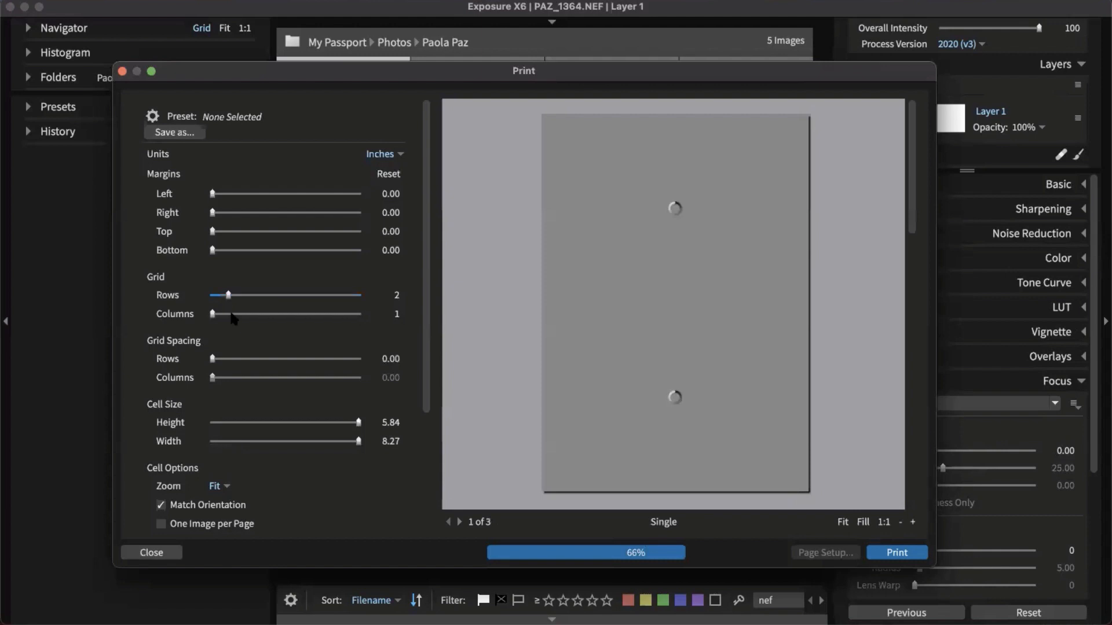
{"action": "left_click", "coordinate": [232, 314]}
{"action": "left_click", "coordinate": [245, 314]}
{"action": "left_click", "coordinate": [245, 295]}
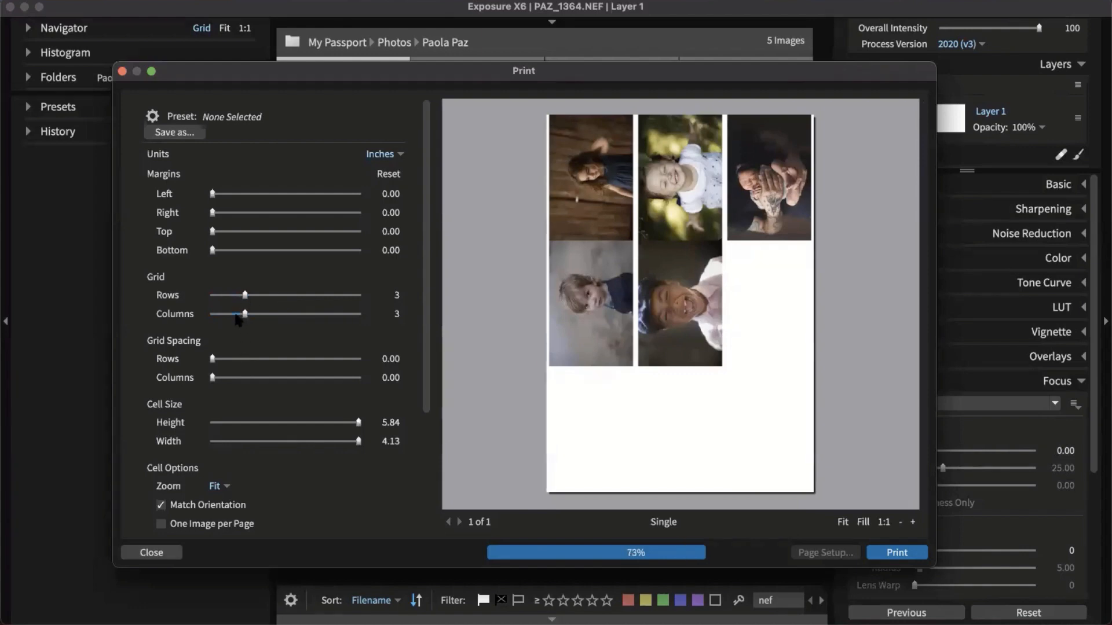
{"action": "left_click_drag", "start_coordinate": [237, 319], "coordinate": [232, 319]}
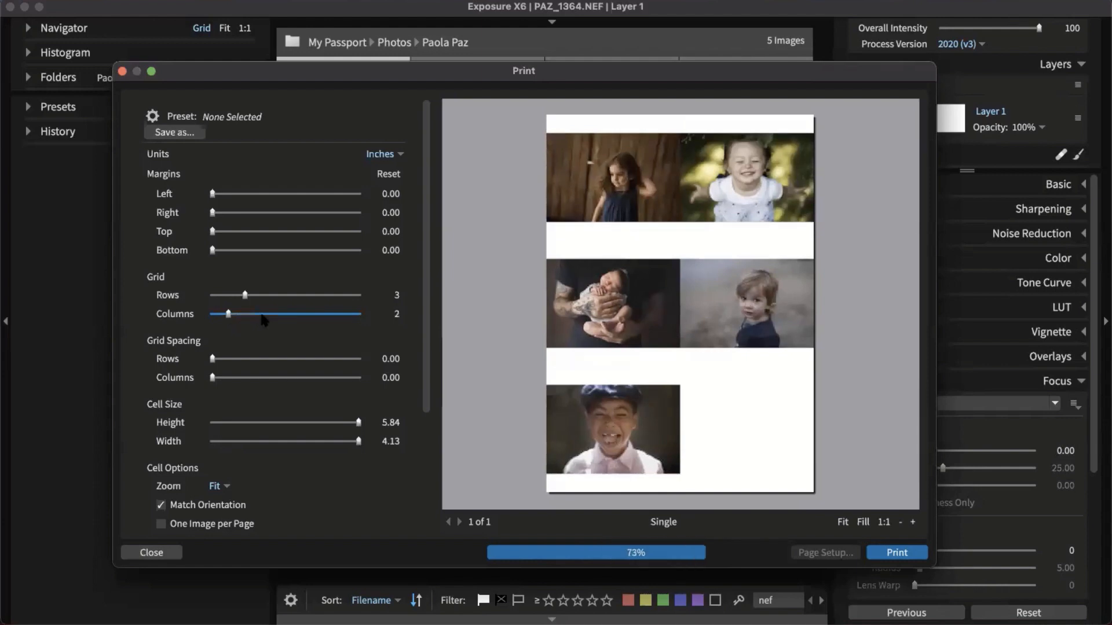
{"action": "scroll", "coordinate": [422, 259], "scroll_direction": "down", "scroll_amount": 2}
{"action": "left_click", "coordinate": [161, 467]}
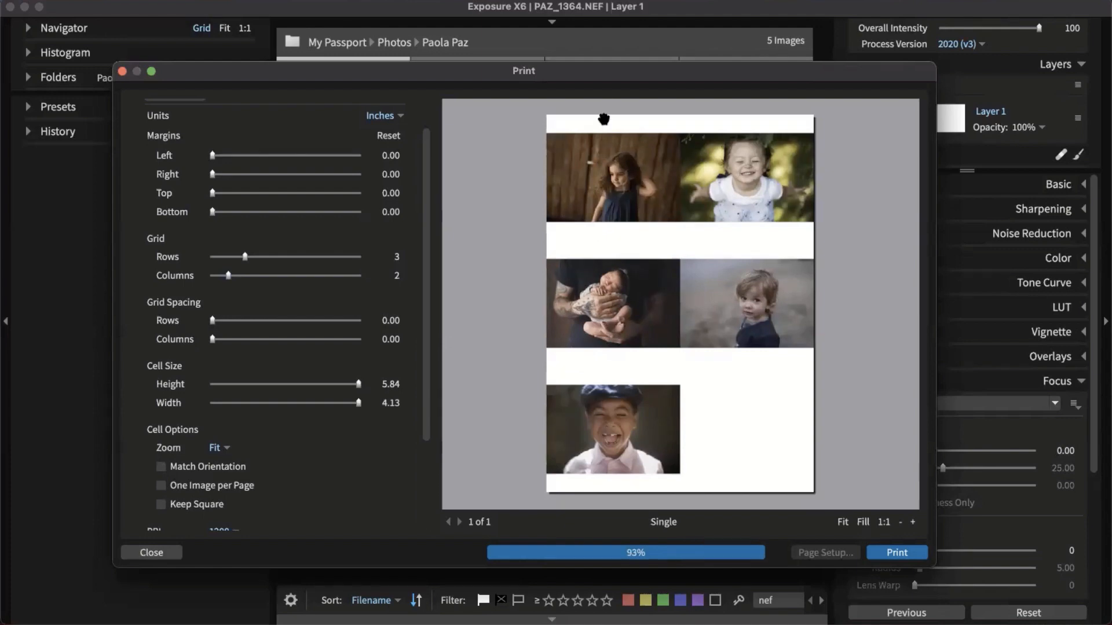
{"action": "left_click_drag", "start_coordinate": [598, 76], "coordinate": [610, 69]}
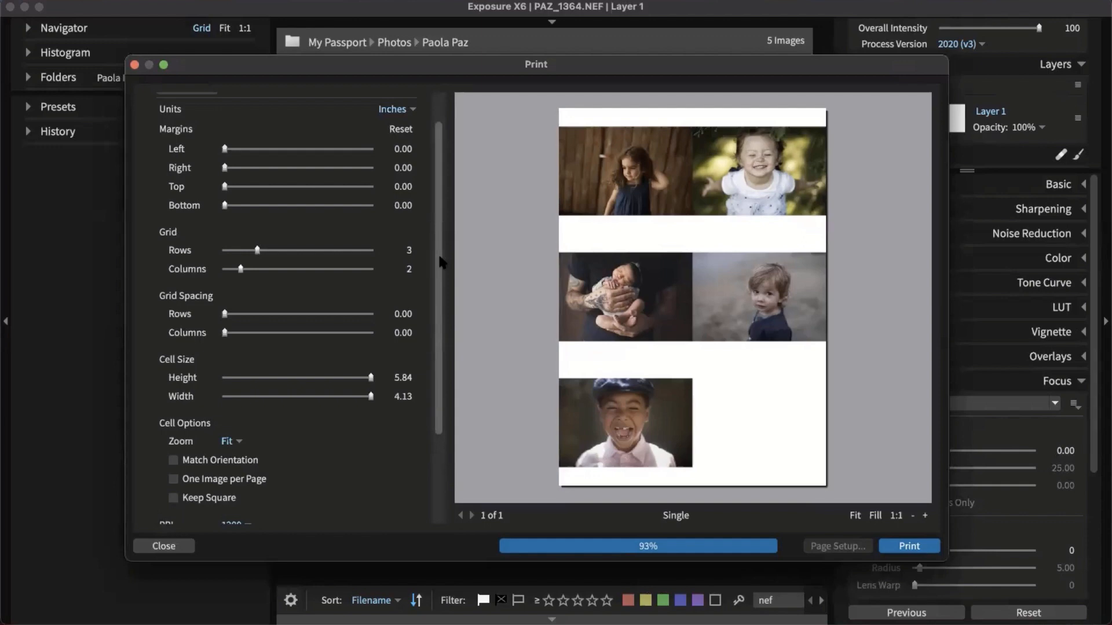
Turn on Output Sharpening for the print and review its media type choices, keeping Glossy.
{"action": "scroll", "coordinate": [344, 398], "scroll_direction": "down", "scroll_amount": 4}
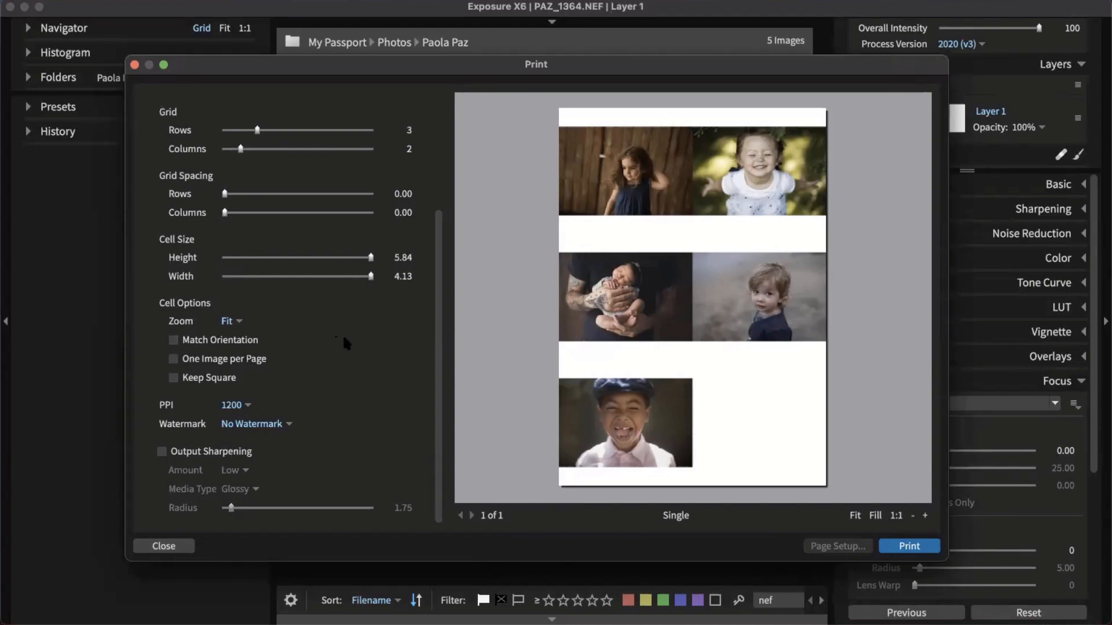
{"action": "scroll", "coordinate": [342, 333], "scroll_direction": "up", "scroll_amount": 3}
{"action": "scroll", "coordinate": [342, 334], "scroll_direction": "down", "scroll_amount": 3}
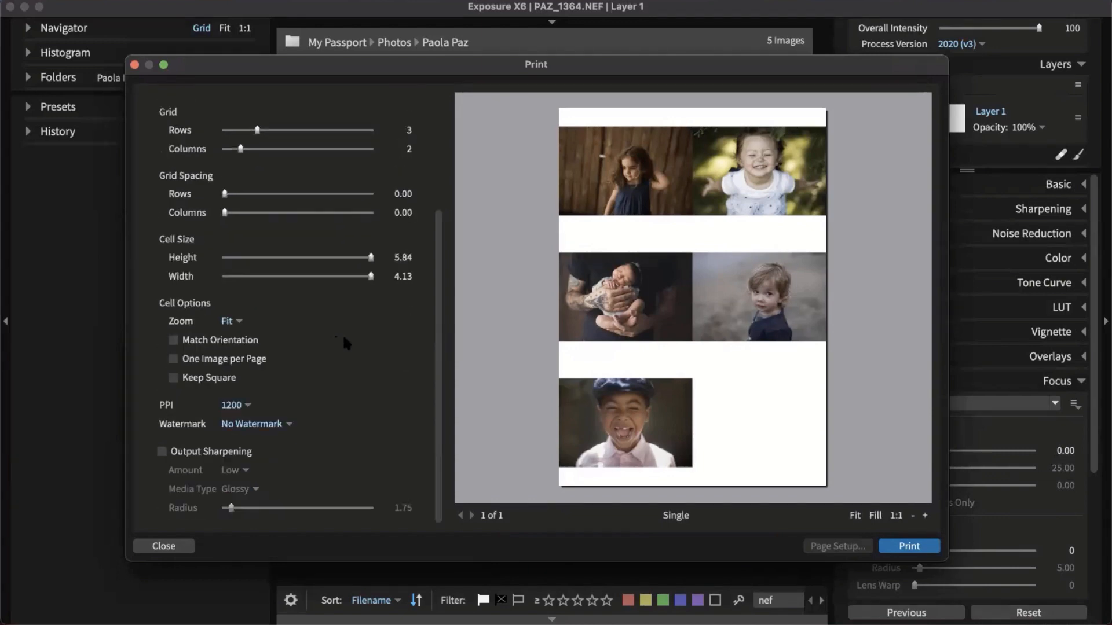
{"action": "left_click", "coordinate": [161, 452]}
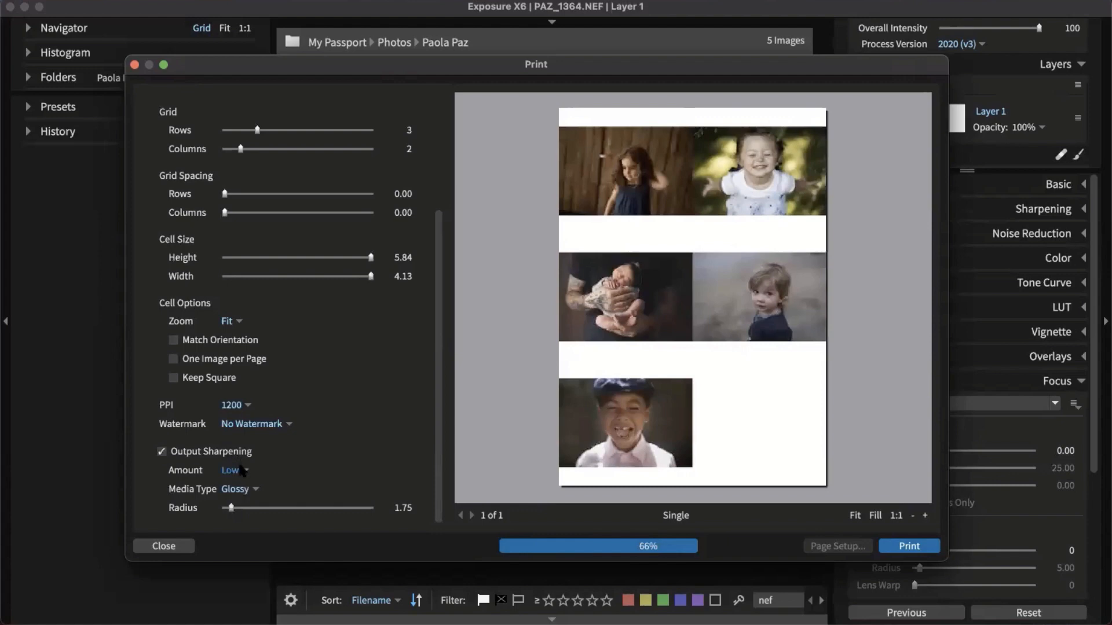
{"action": "left_click", "coordinate": [246, 489]}
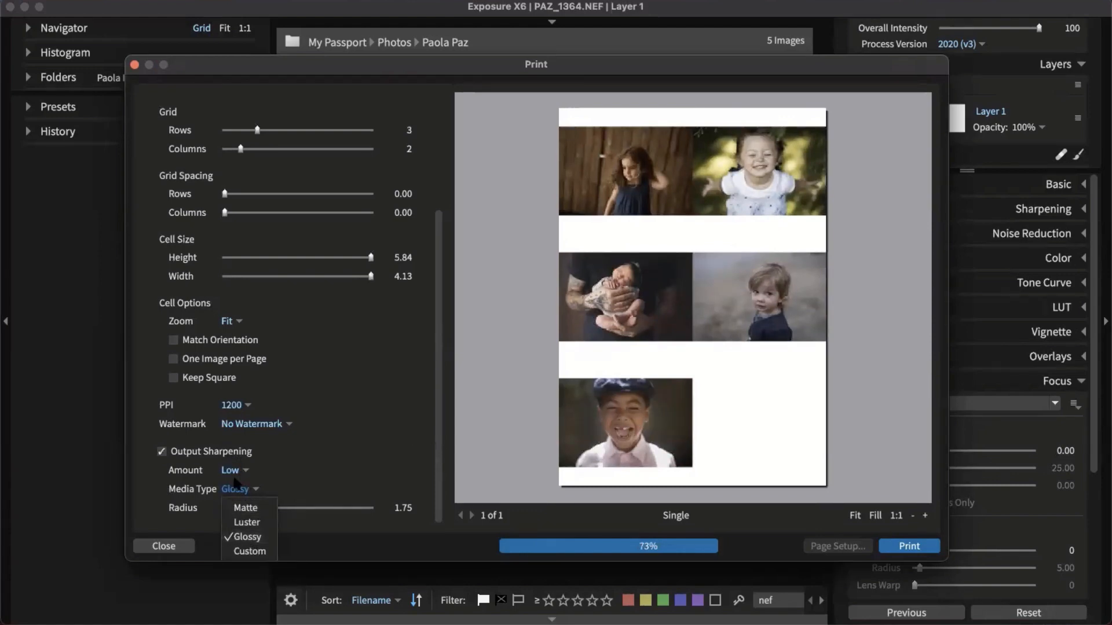
{"action": "left_click", "coordinate": [371, 386]}
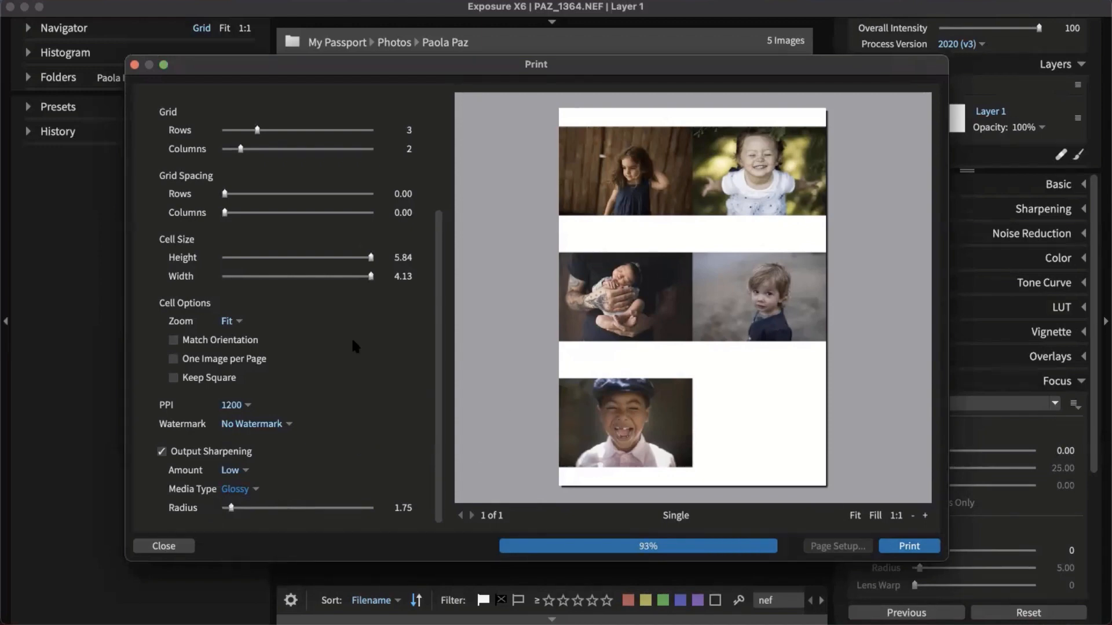
{"action": "scroll", "coordinate": [351, 336], "scroll_direction": "up", "scroll_amount": 5}
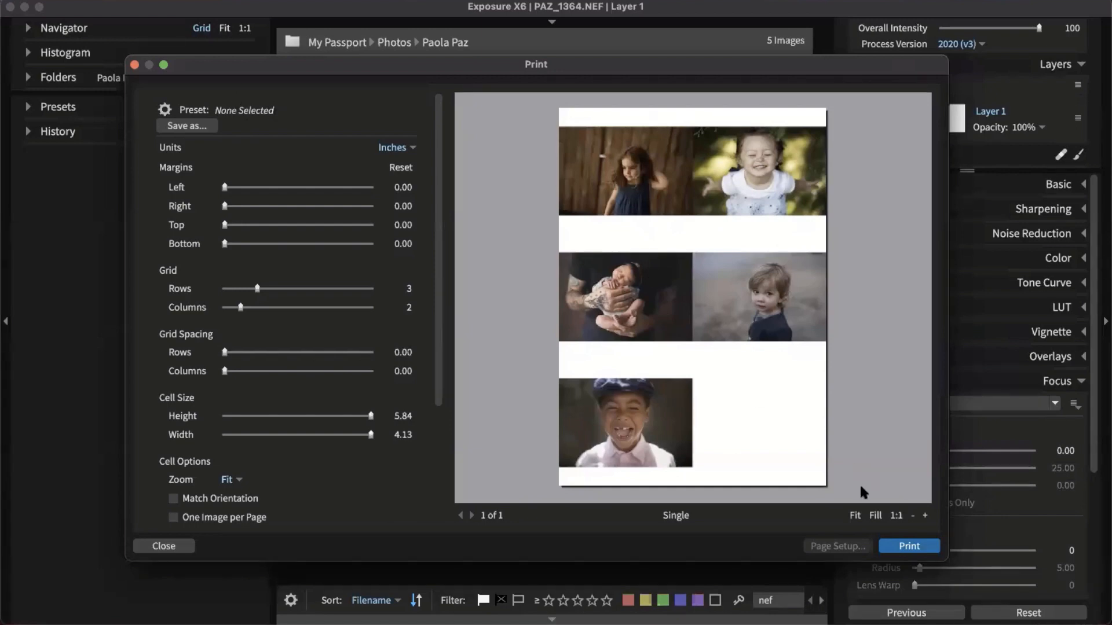
Close the print settings, clear the selection and select only PAZ_6056.NEF in the grid.
{"action": "left_click", "coordinate": [134, 65]}
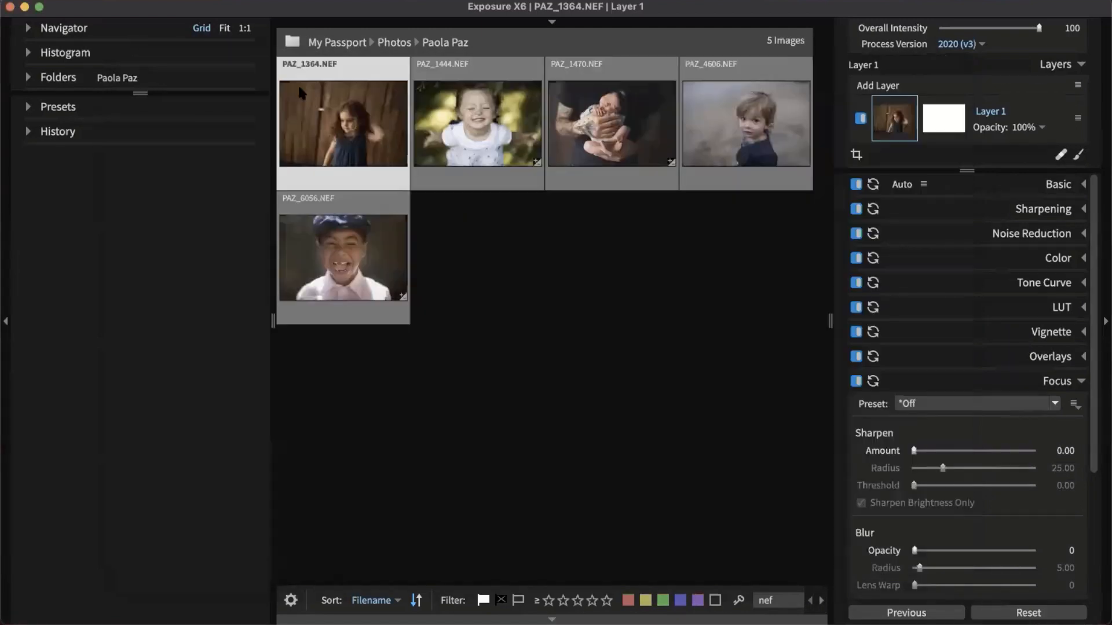
{"action": "left_click", "coordinate": [647, 364]}
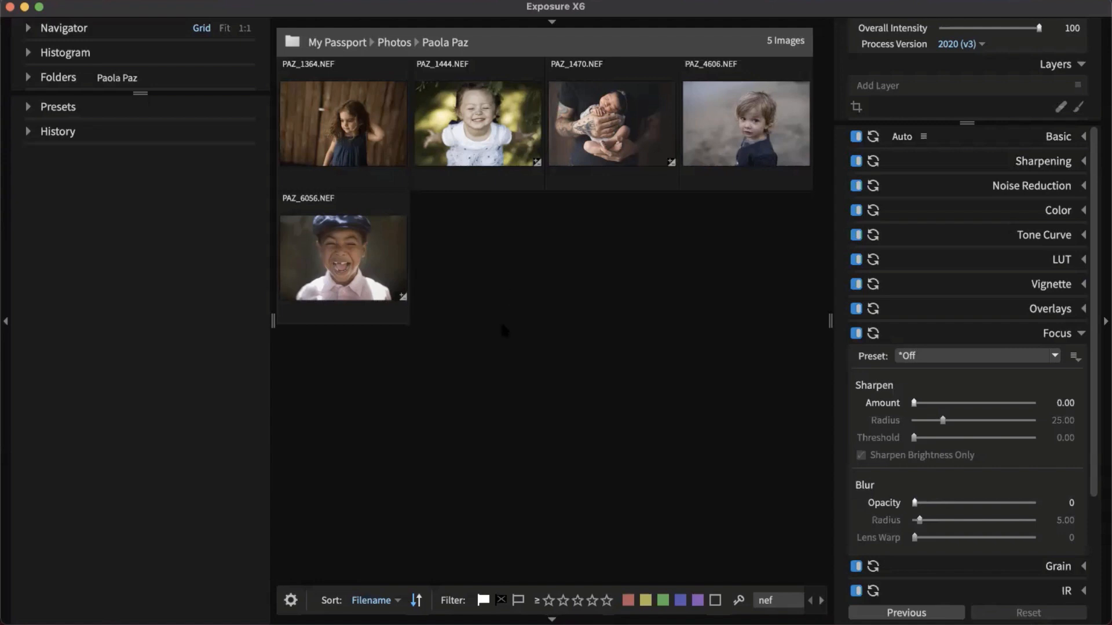
{"action": "left_click", "coordinate": [338, 270]}
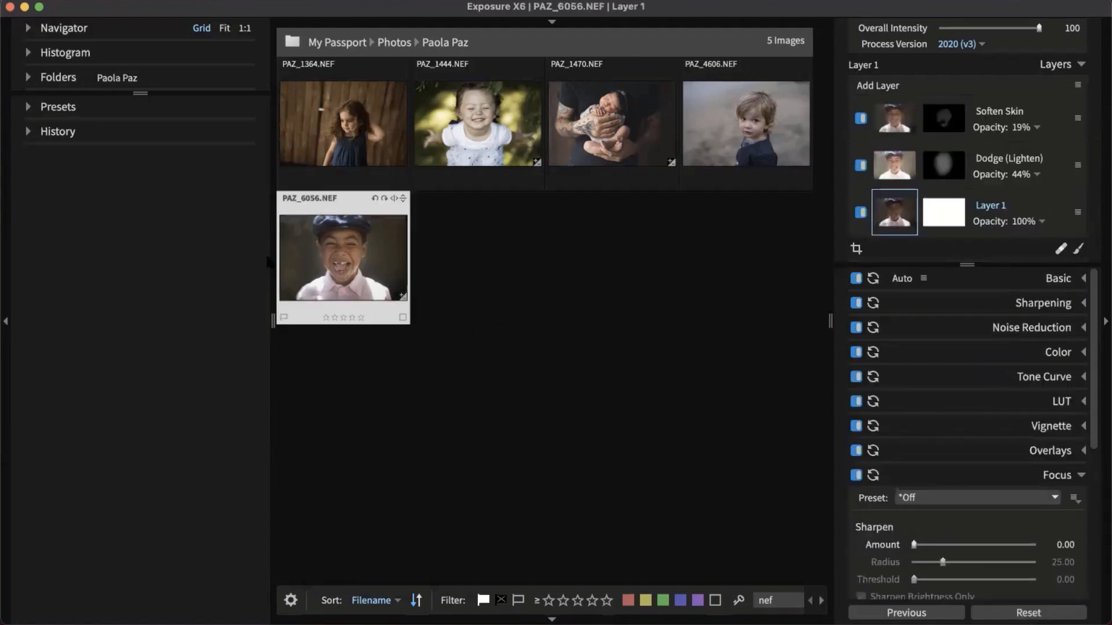
Hide the Navigator and Presets panels and open PAZ_6056.NEF as a large view with the Layers section collapsed.
{"action": "left_click", "coordinate": [5, 321]}
{"action": "left_click", "coordinate": [449, 305]}
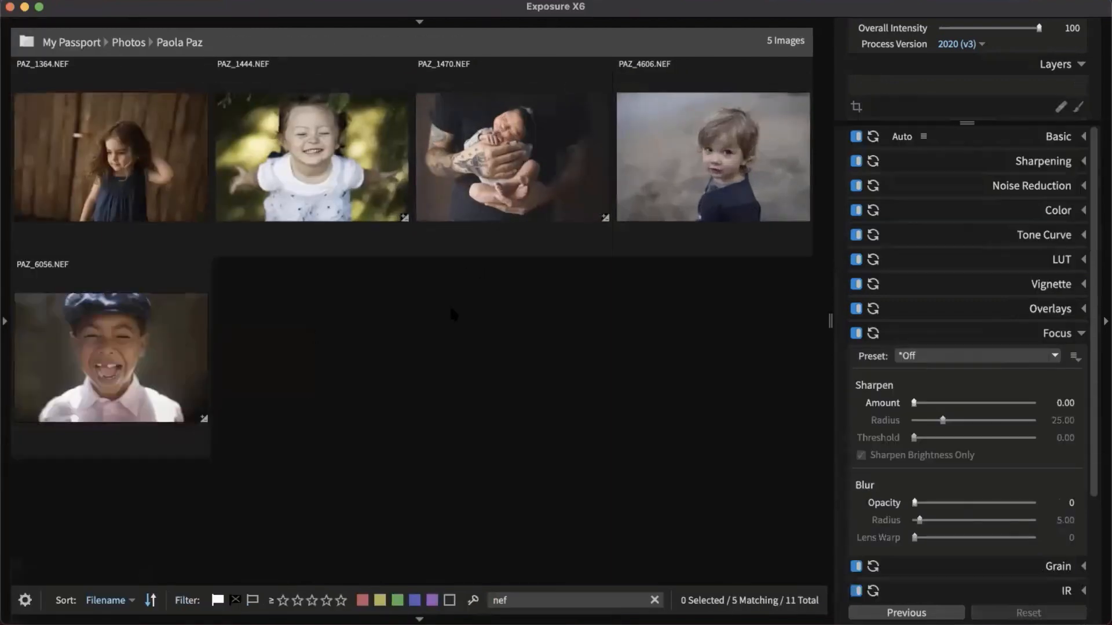
{"action": "double_click", "coordinate": [130, 355]}
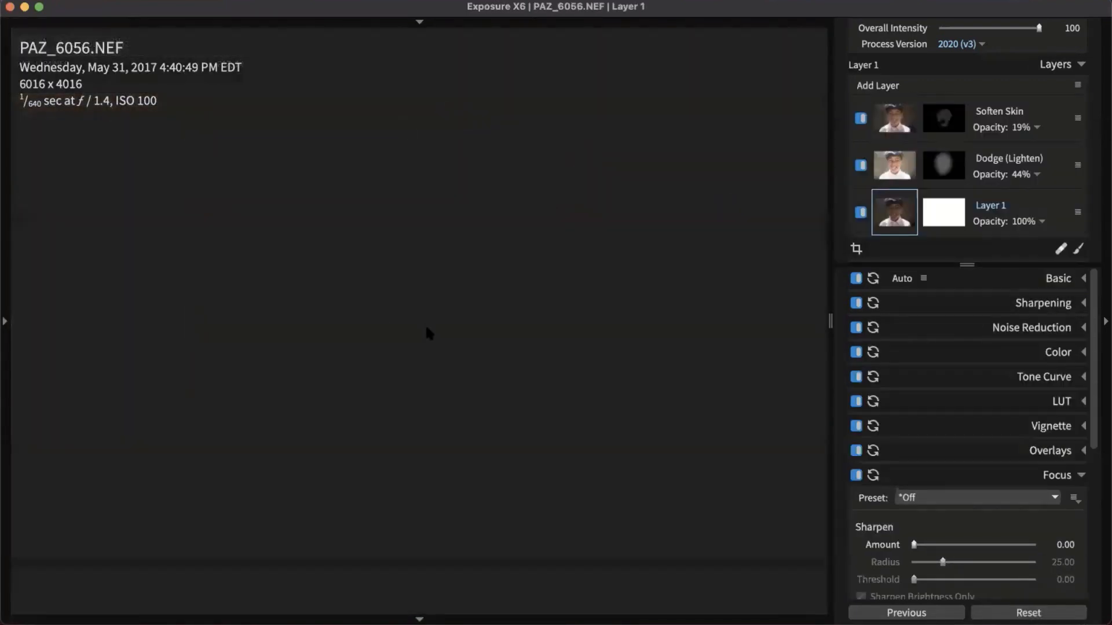
{"action": "left_click", "coordinate": [1056, 64]}
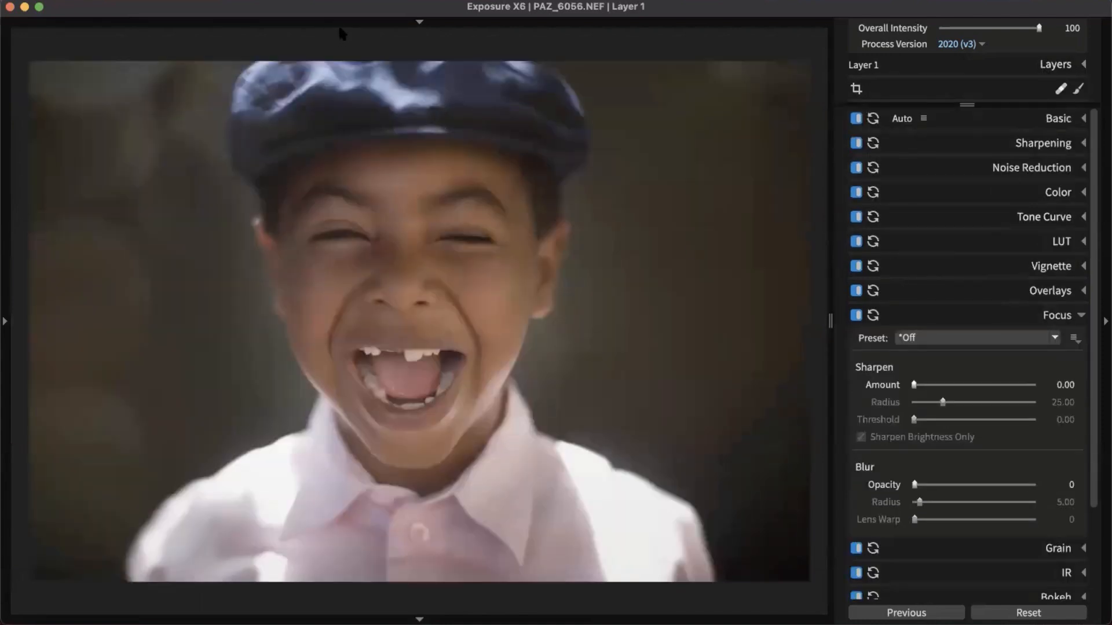
View the photos together in the Columns and Horizontal layouts, and set the layout to Quad.
{"action": "mouse_move", "coordinate": [341, 22]}
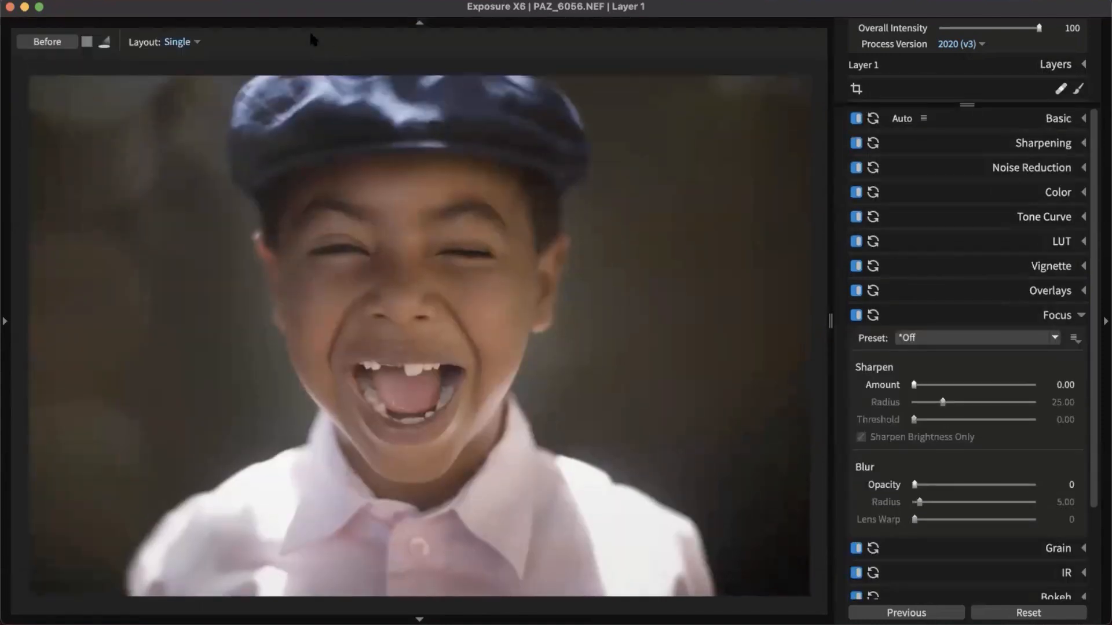
{"action": "left_click", "coordinate": [195, 44]}
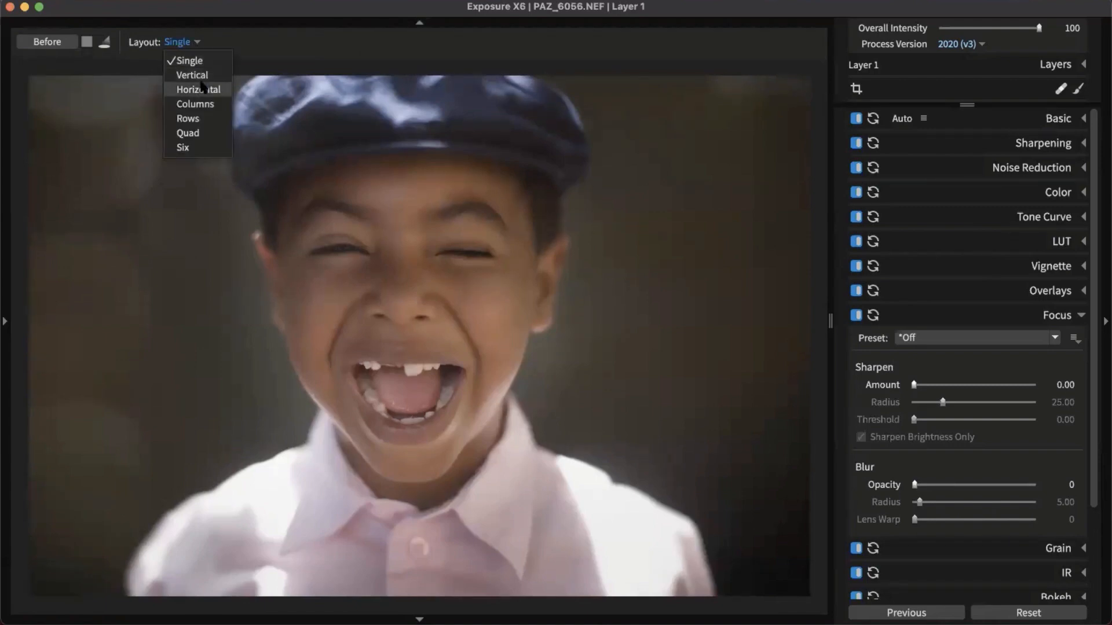
{"action": "left_click", "coordinate": [196, 104]}
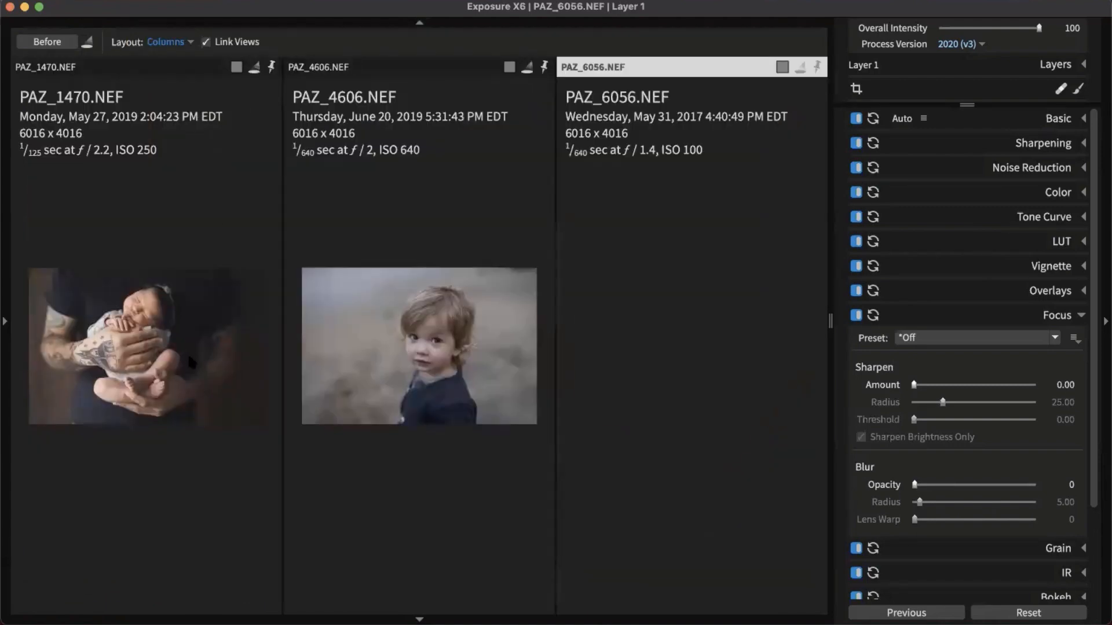
{"action": "left_click", "coordinate": [191, 42]}
{"action": "left_click", "coordinate": [193, 88]}
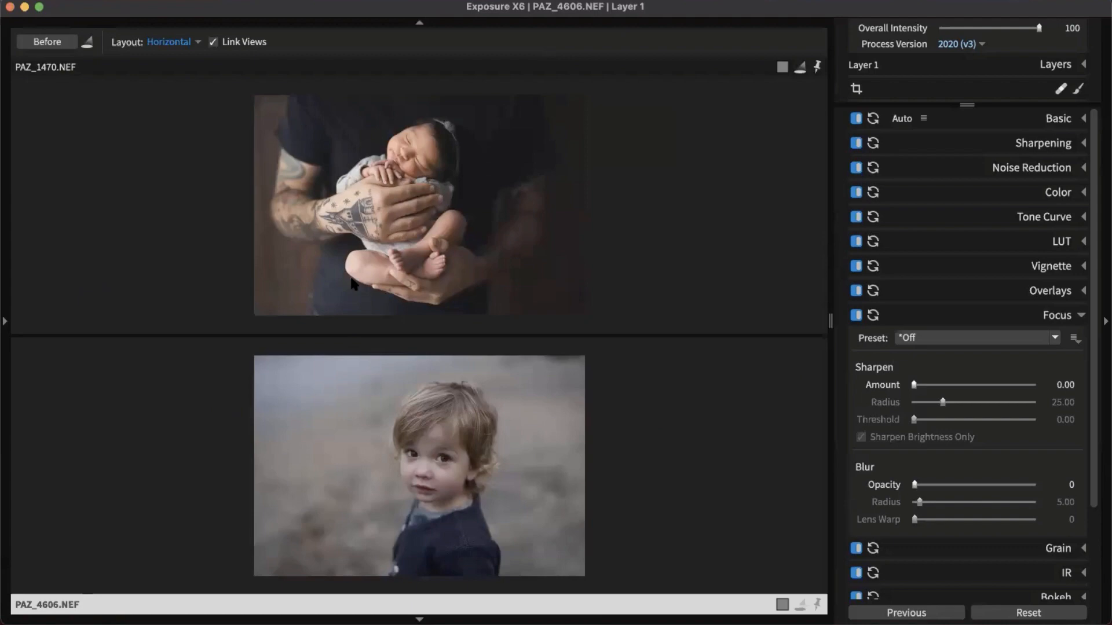
{"action": "left_click", "coordinate": [197, 42]}
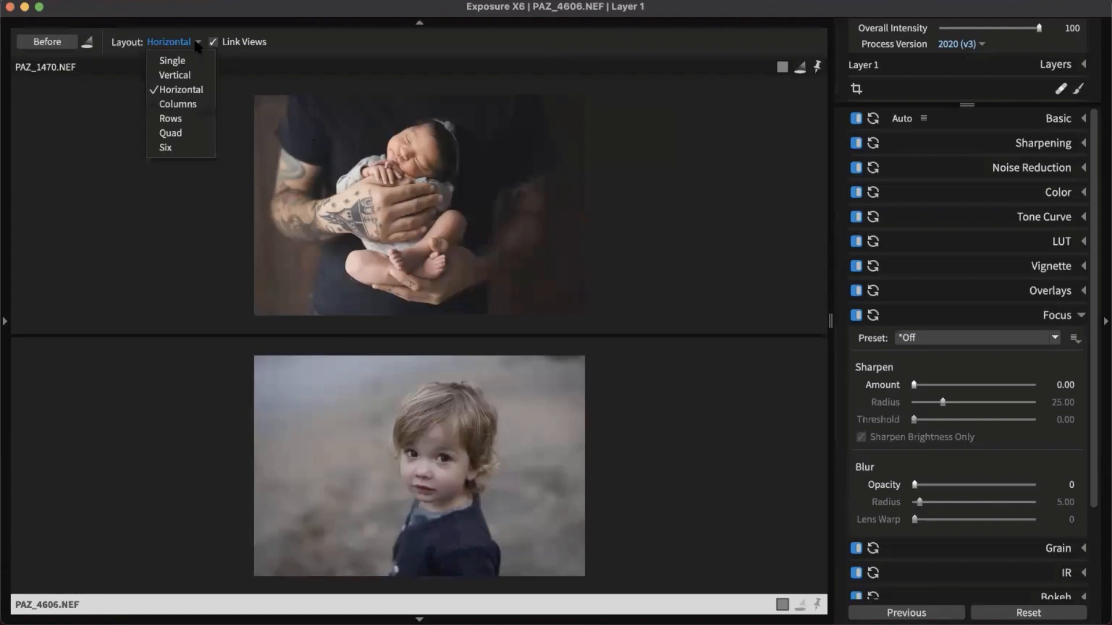
{"action": "left_click", "coordinate": [196, 132]}
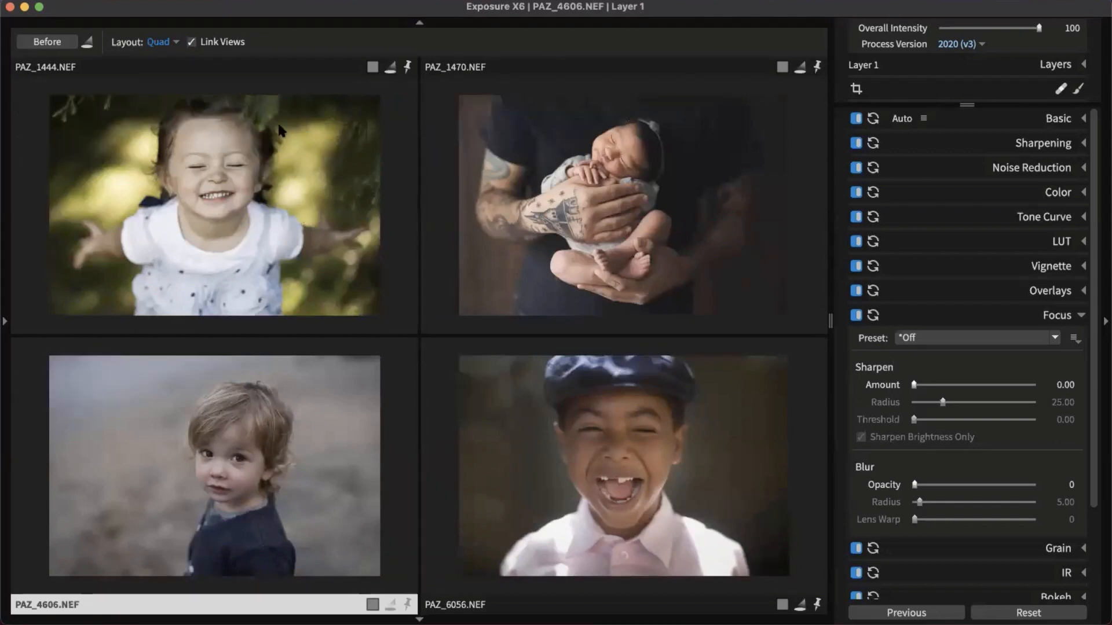
Pin PAZ_1444.NEF and zoom all four linked photos in and out together to compare their details.
{"action": "left_click", "coordinate": [407, 67]}
{"action": "left_click", "coordinate": [554, 197]}
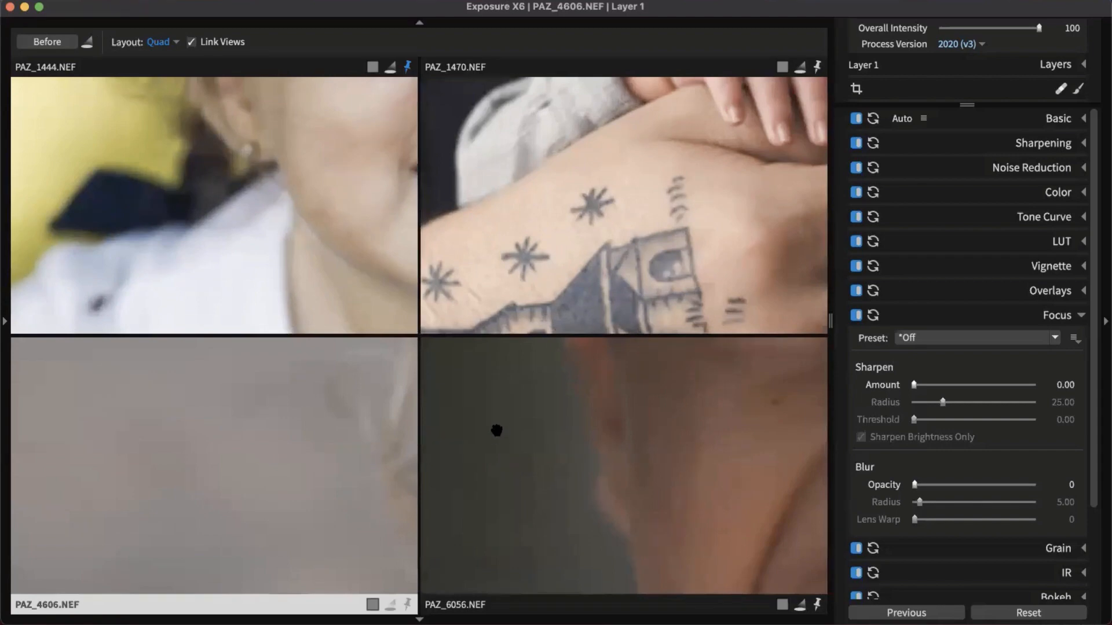
{"action": "left_click", "coordinate": [496, 430]}
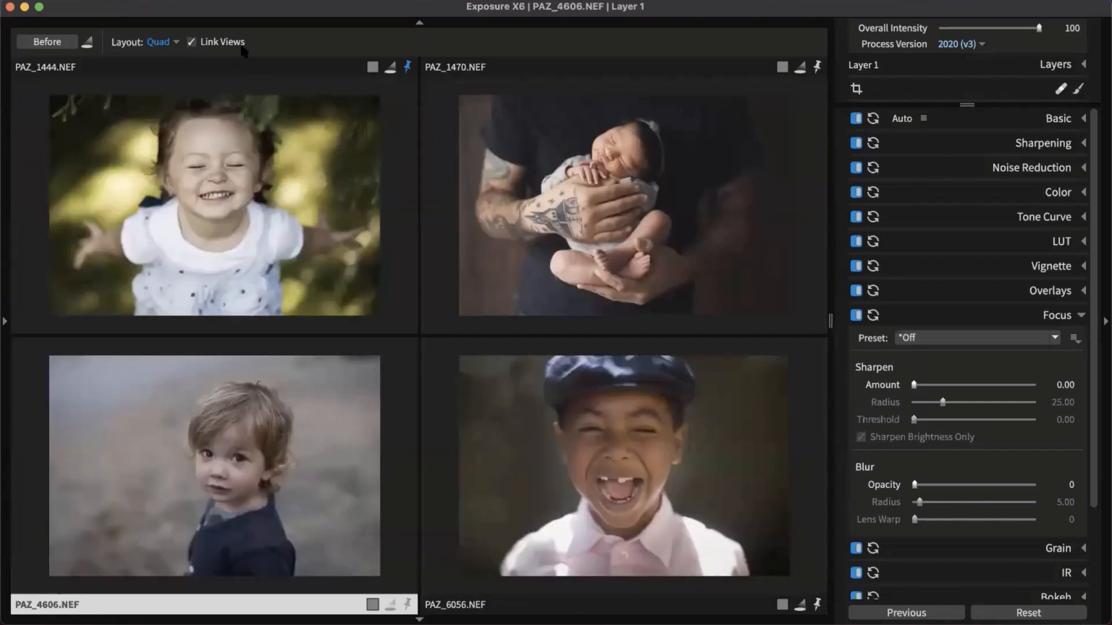
{"action": "left_click", "coordinate": [213, 175]}
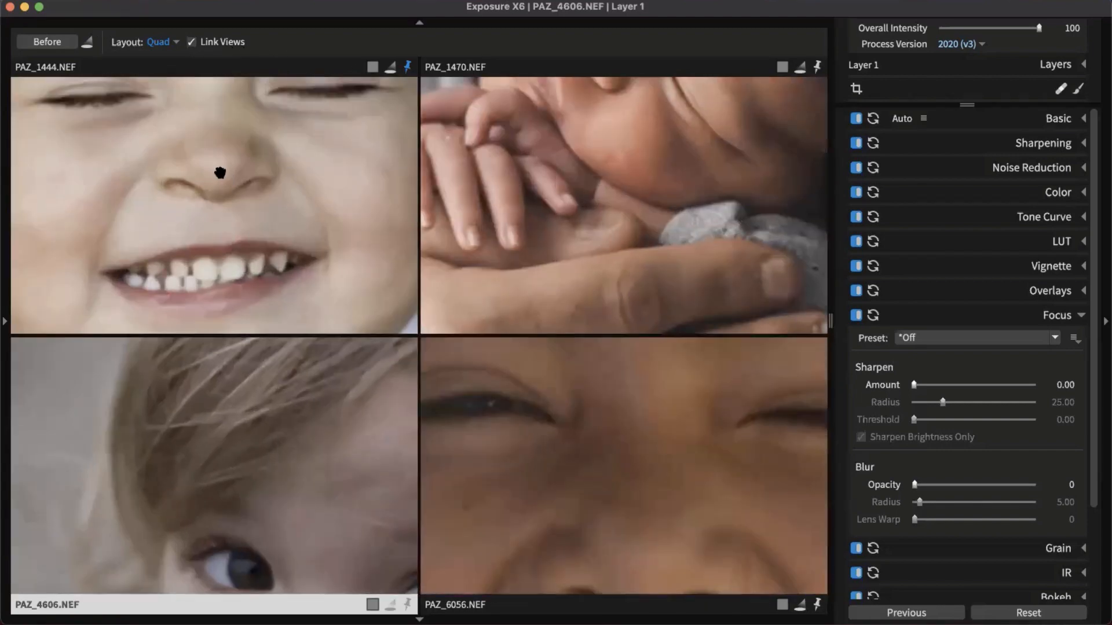
{"action": "left_click", "coordinate": [212, 126]}
Turn off Link Views, zoom in on PAZ_1444.NEF alone and return to the photo grid.
{"action": "left_click", "coordinate": [193, 42]}
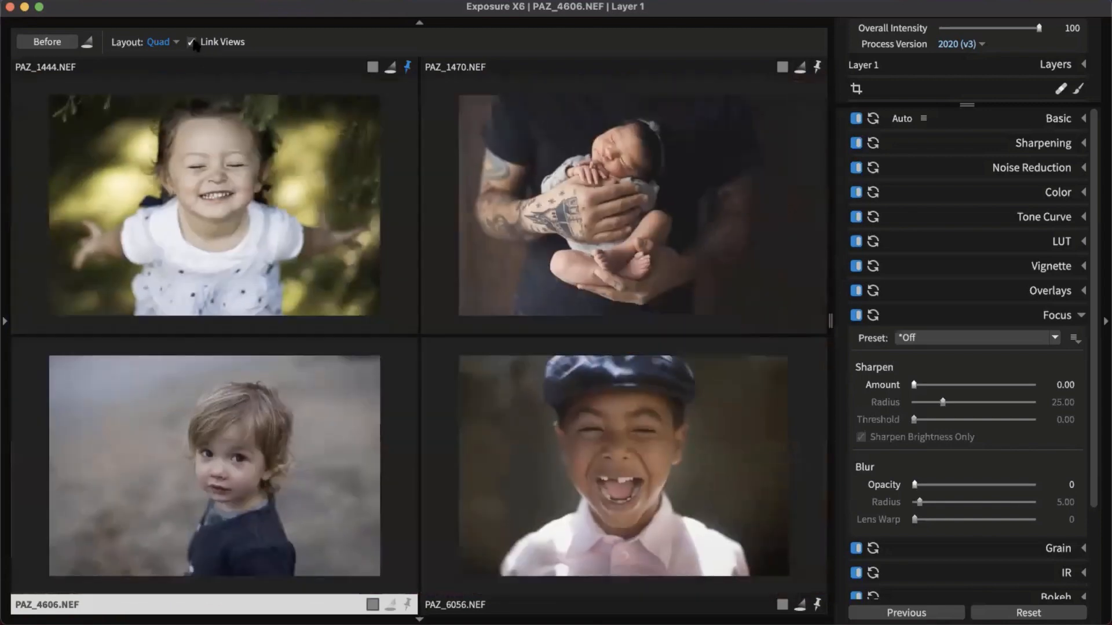
{"action": "left_click", "coordinate": [225, 168]}
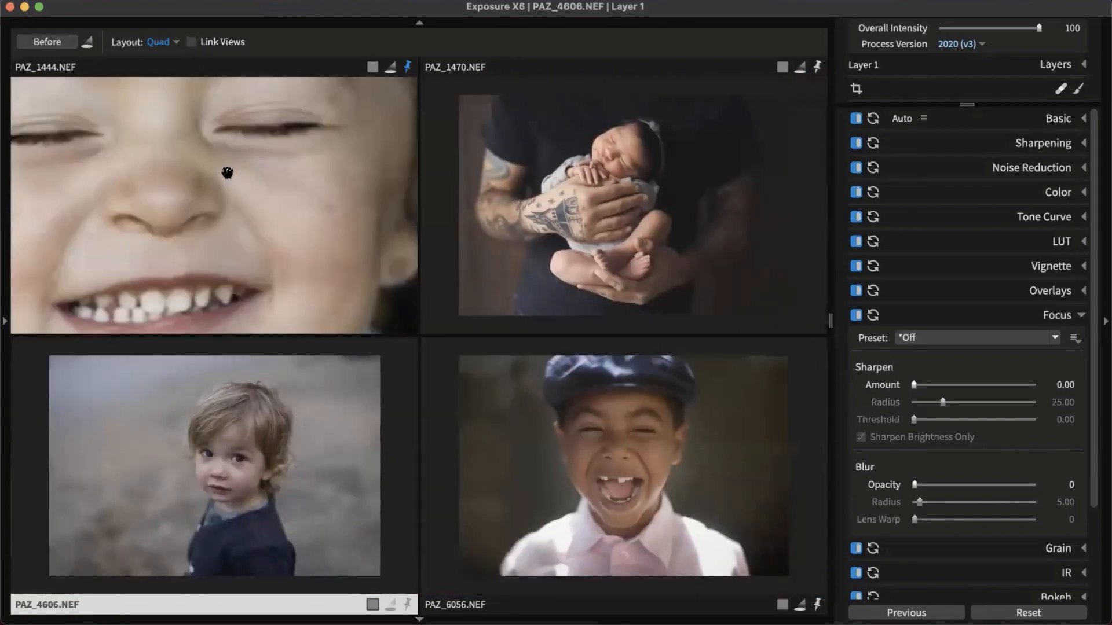
{"action": "key", "text": "g"}
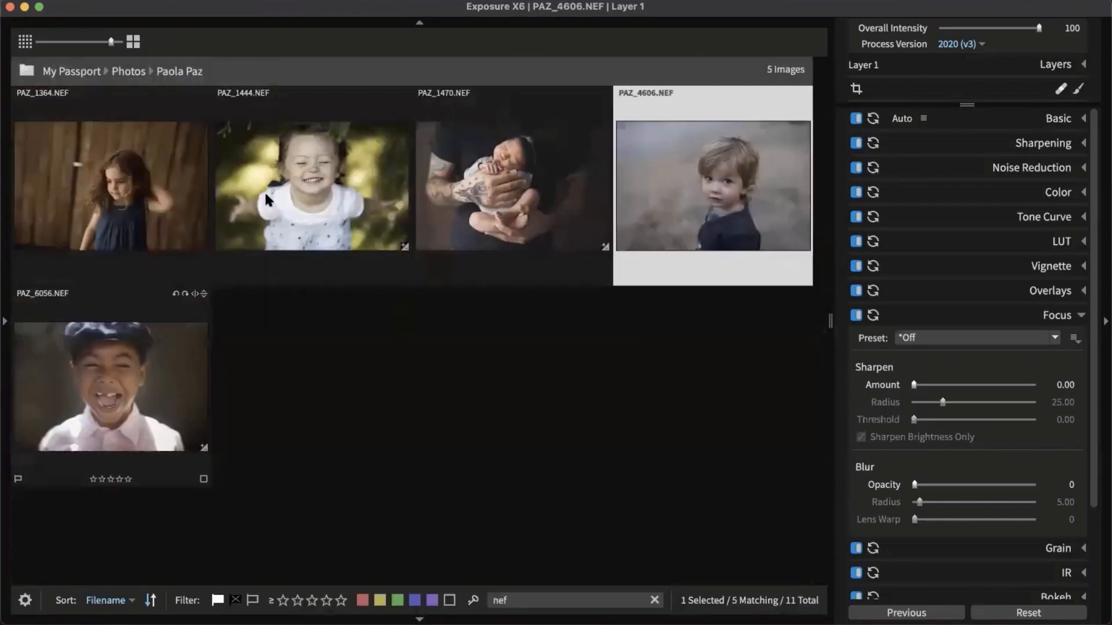
Reopen PAZ_4606.NEF in the Quad layout, pin PAZ_1444.NEF and cycle the other photos beside it for comparison.
{"action": "double_click", "coordinate": [698, 155]}
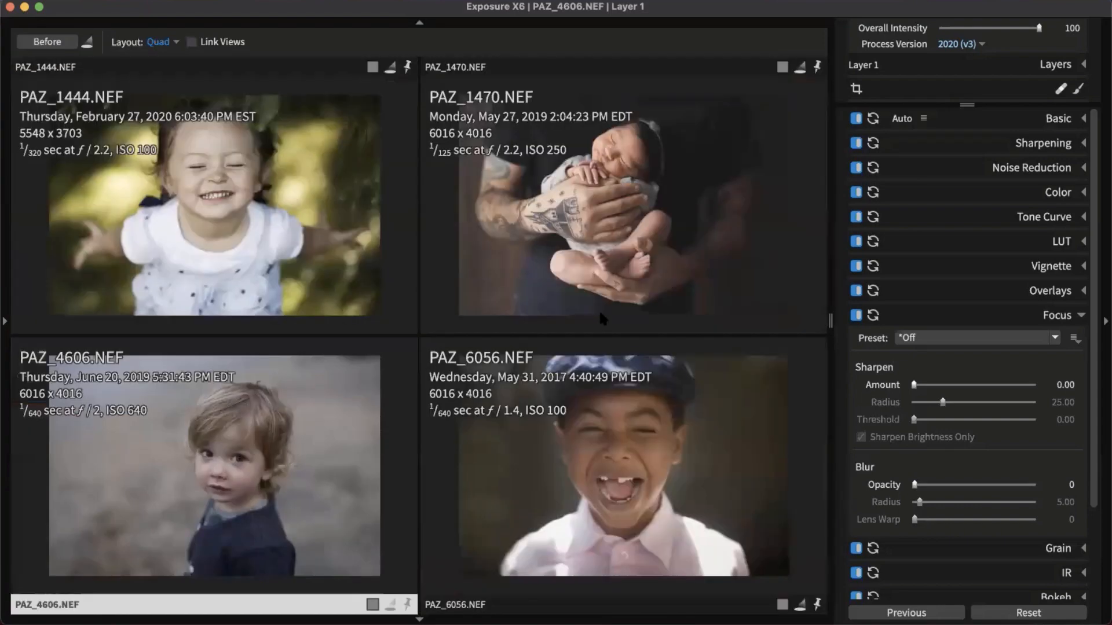
{"action": "left_click", "coordinate": [407, 66]}
{"action": "left_click", "coordinate": [532, 238]}
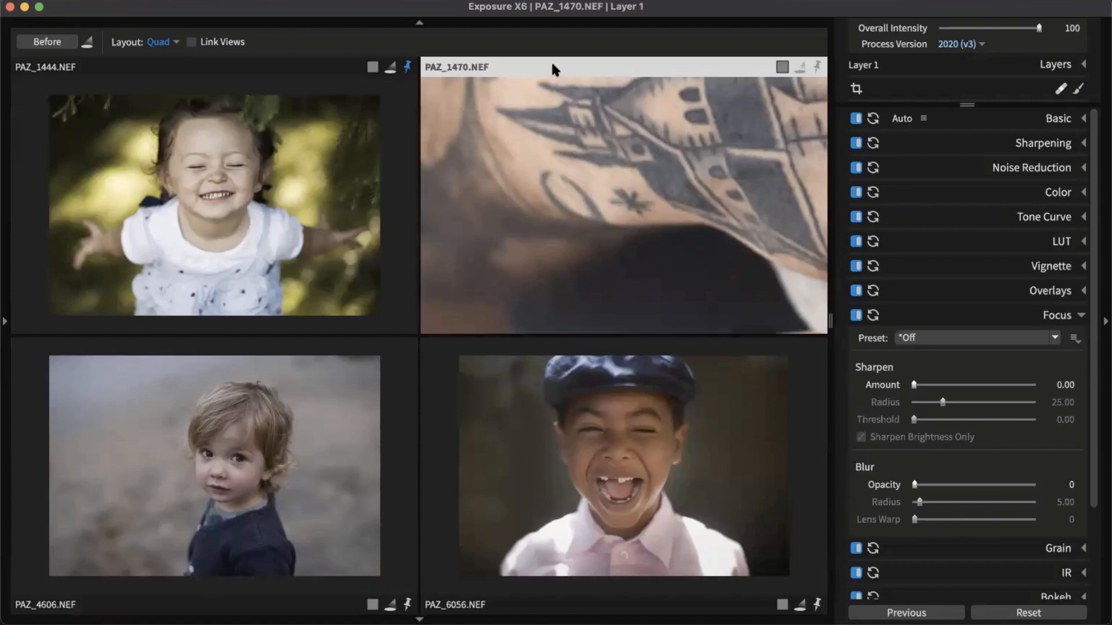
{"action": "key", "text": "Right"}
{"action": "key", "text": "Right"}
{"action": "key", "text": "Right"}
{"action": "key", "text": "Right"}
{"action": "key", "text": "Right"}
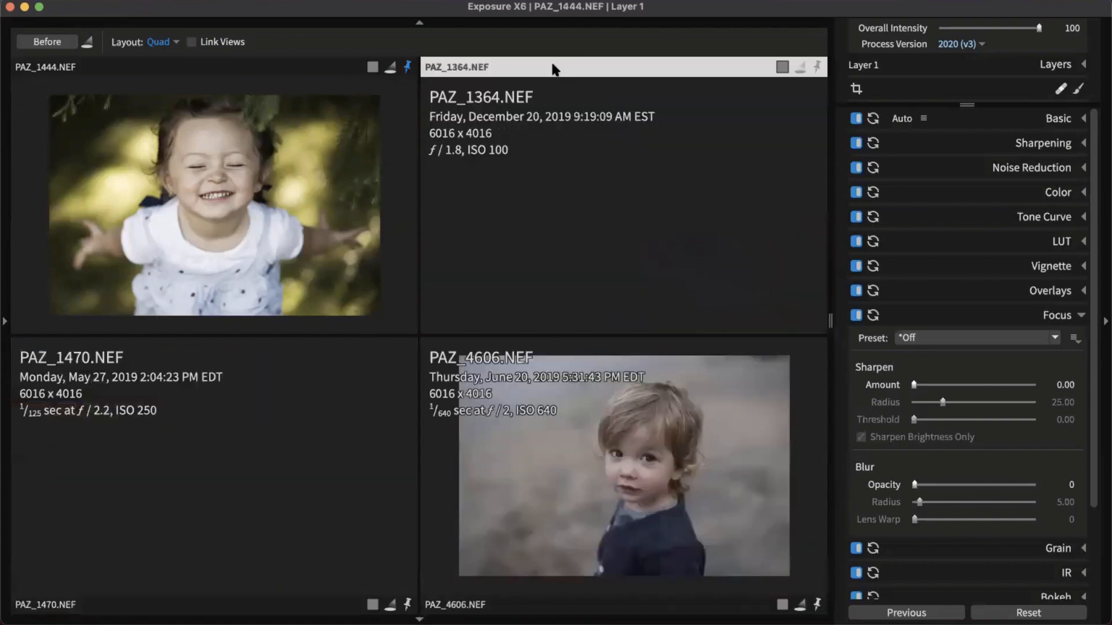
{"action": "key", "text": "Right"}
{"action": "key", "text": "Right"}
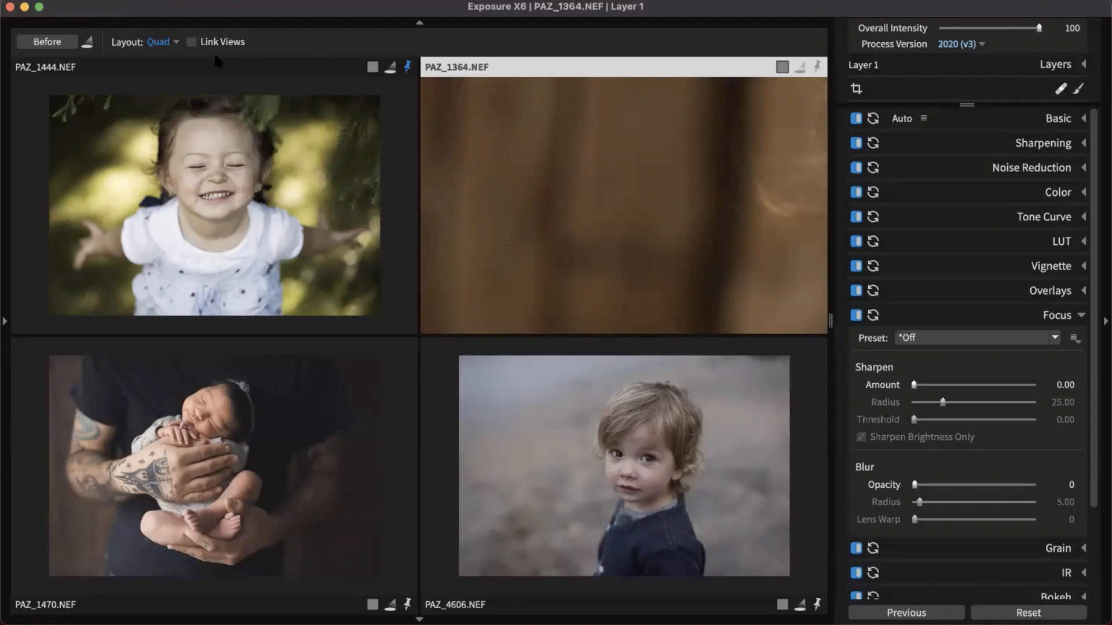
Switch the layout back to Single and move on from PAZ_1364.NEF to the following photo.
{"action": "left_click", "coordinate": [170, 41]}
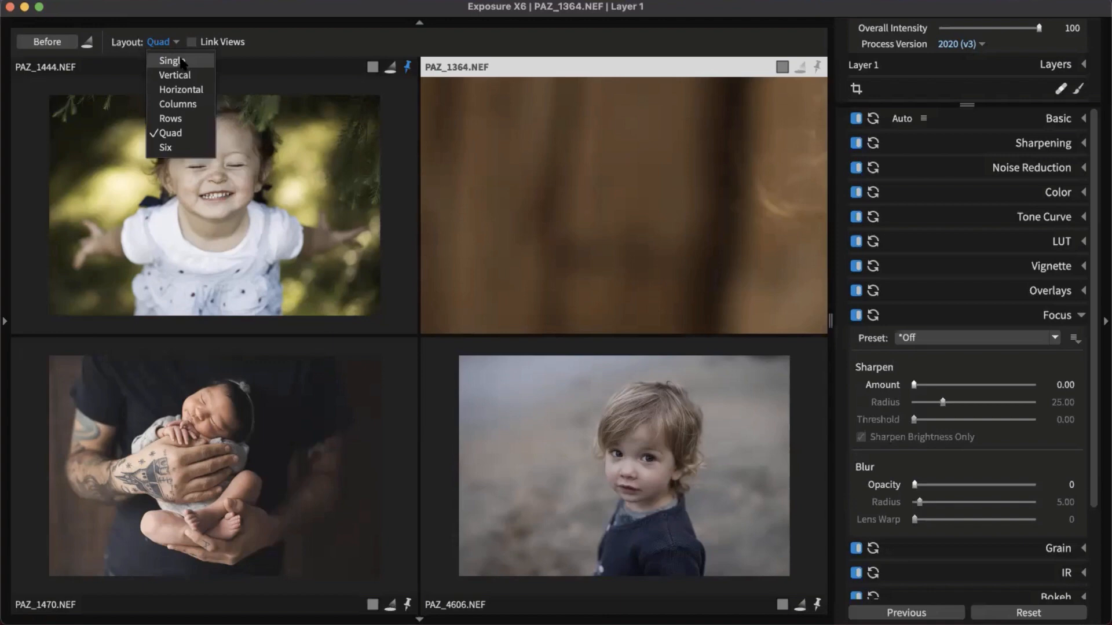
{"action": "left_click", "coordinate": [174, 53]}
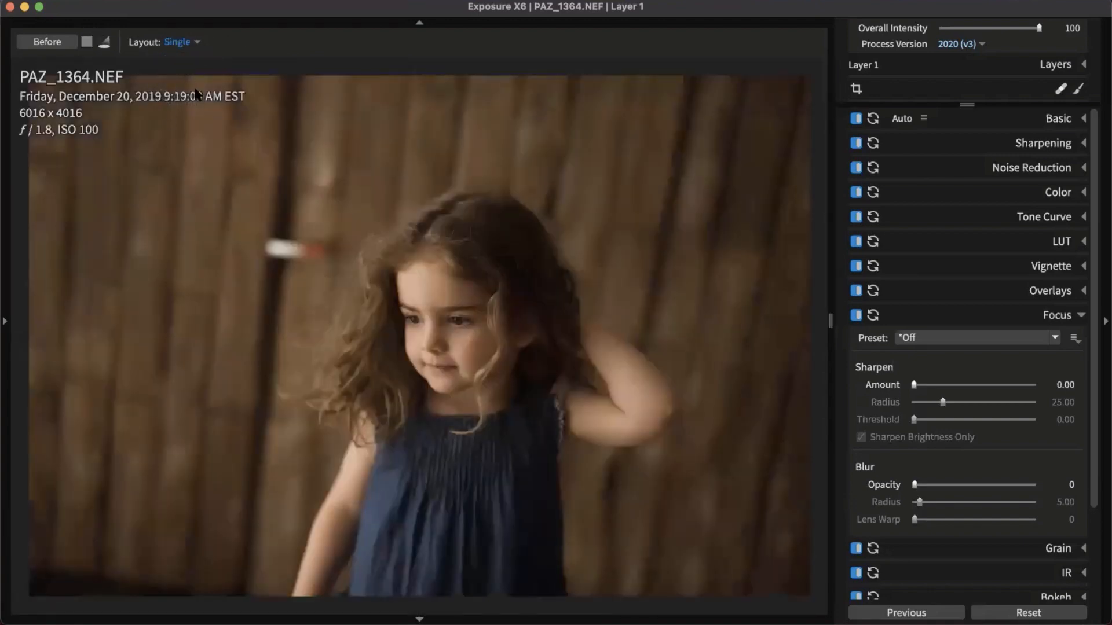
{"action": "key", "text": "Right"}
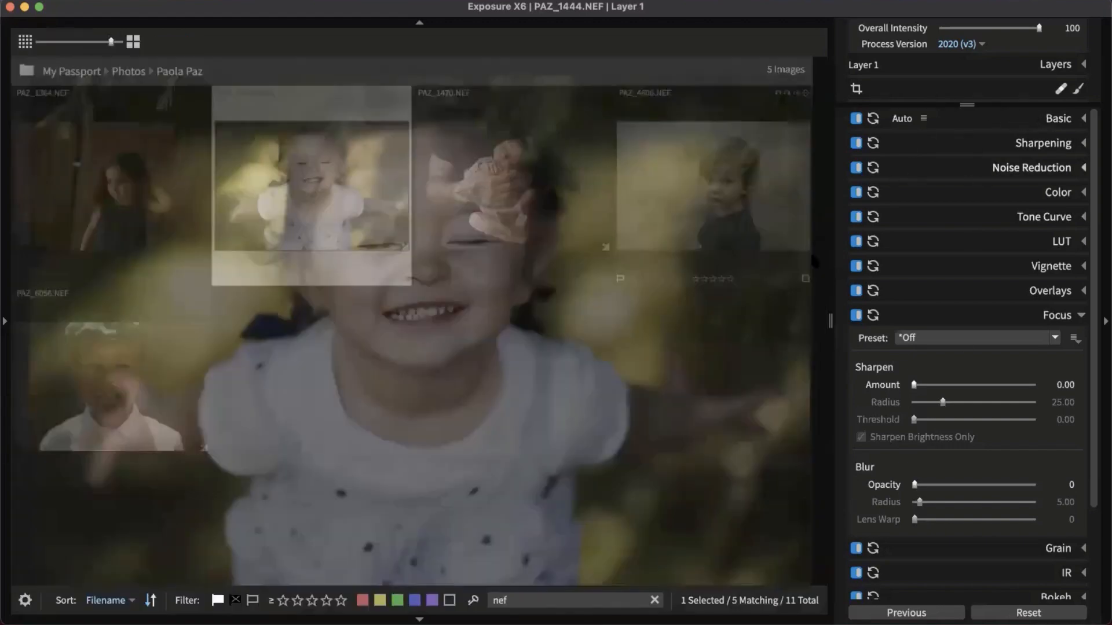
Open PAZ_6056.NEF, expand its layers, select the Soften Skin layer's mask and set the eraser size to 27.
{"action": "double_click", "coordinate": [103, 405]}
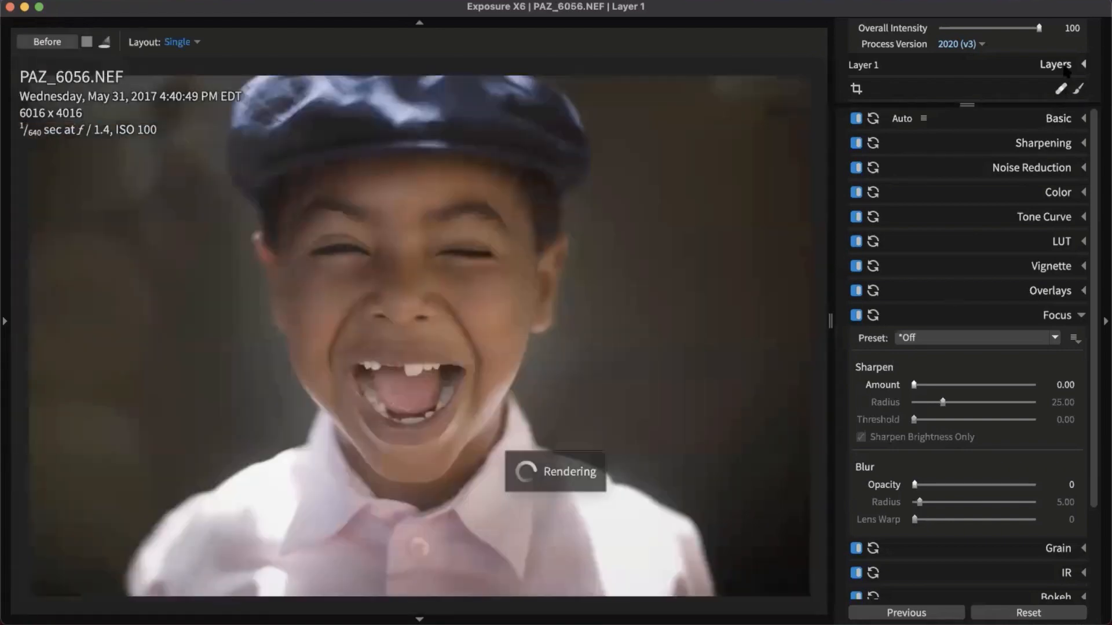
{"action": "left_click", "coordinate": [1065, 65]}
{"action": "left_click", "coordinate": [915, 119]}
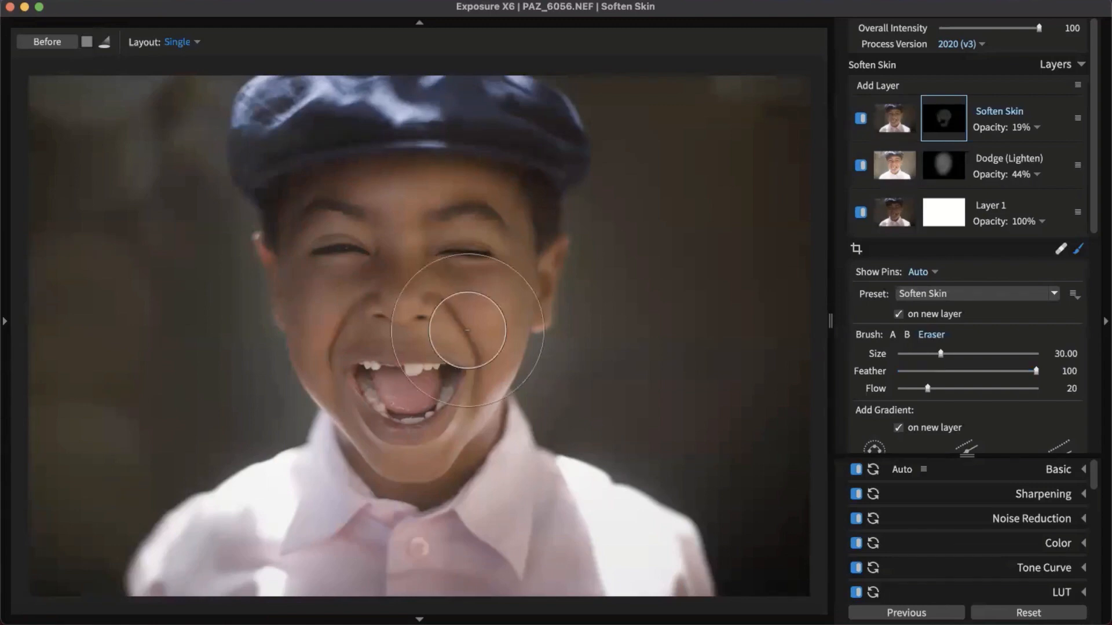
{"action": "scroll", "coordinate": [468, 330], "scroll_direction": "down", "scroll_amount": 3}
{"action": "scroll", "coordinate": [468, 329], "scroll_direction": "up", "scroll_amount": 2}
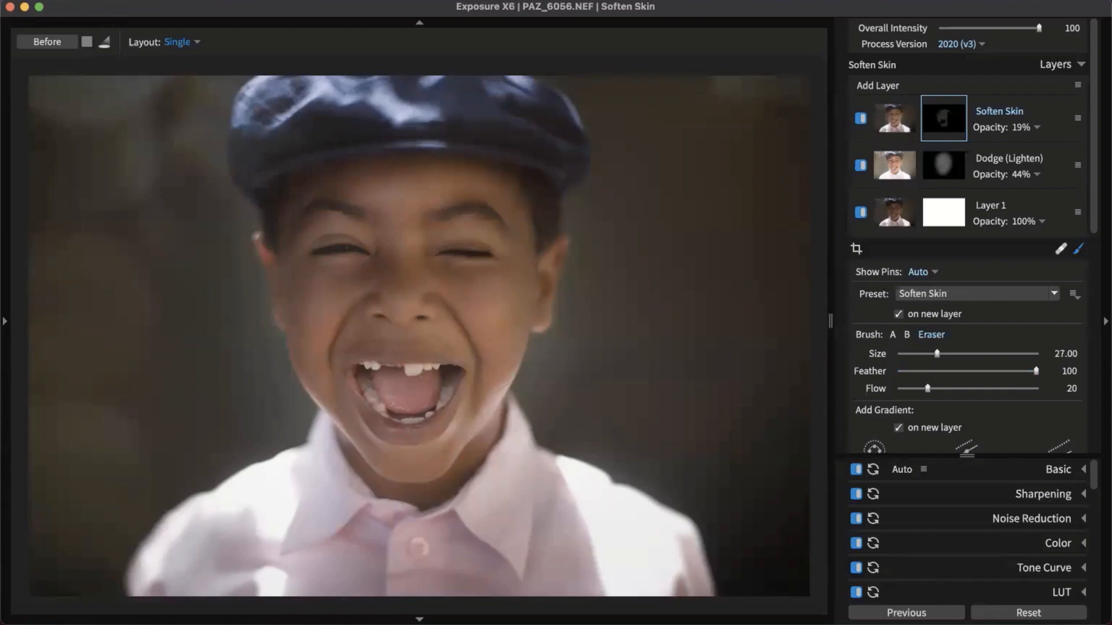
Set the eraser flow to 95 and erase skin softening along the boy's lower cheek and jaw, checking the mask overlay.
{"action": "mouse_move", "coordinate": [946, 121]}
{"action": "key", "text": "o"}
{"action": "key", "text": "o"}
{"action": "left_click_drag", "start_coordinate": [927, 388], "coordinate": [1030, 388]}
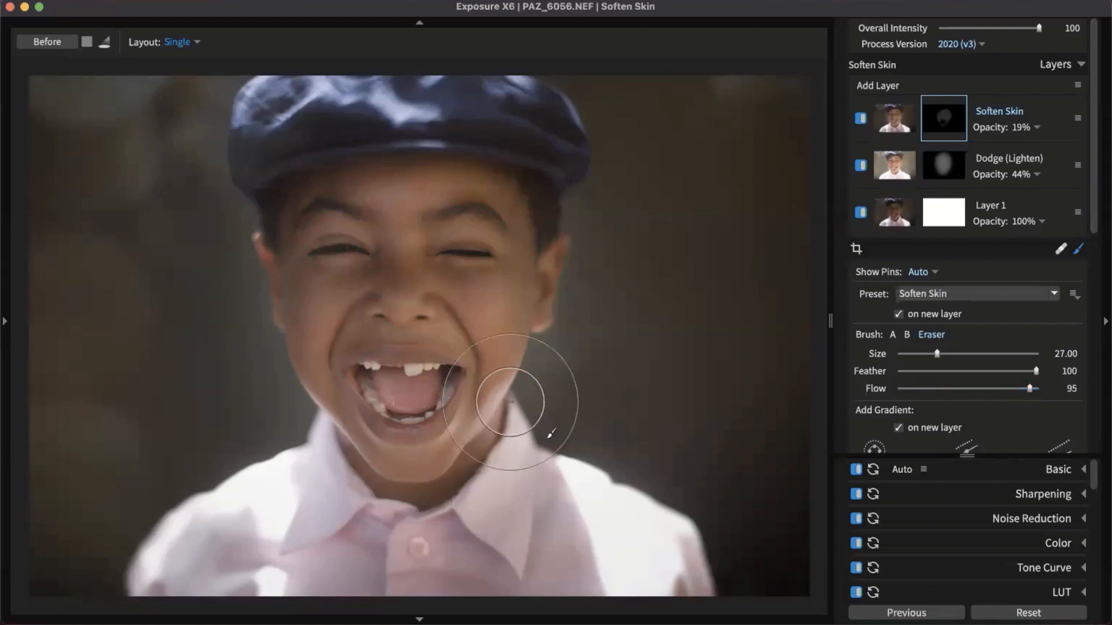
{"action": "mouse_move", "coordinate": [542, 459]}
{"action": "left_mouse_down"}
{"action": "mouse_move", "coordinate": [502, 509]}
{"action": "mouse_move", "coordinate": [543, 434]}
{"action": "left_mouse_up"}
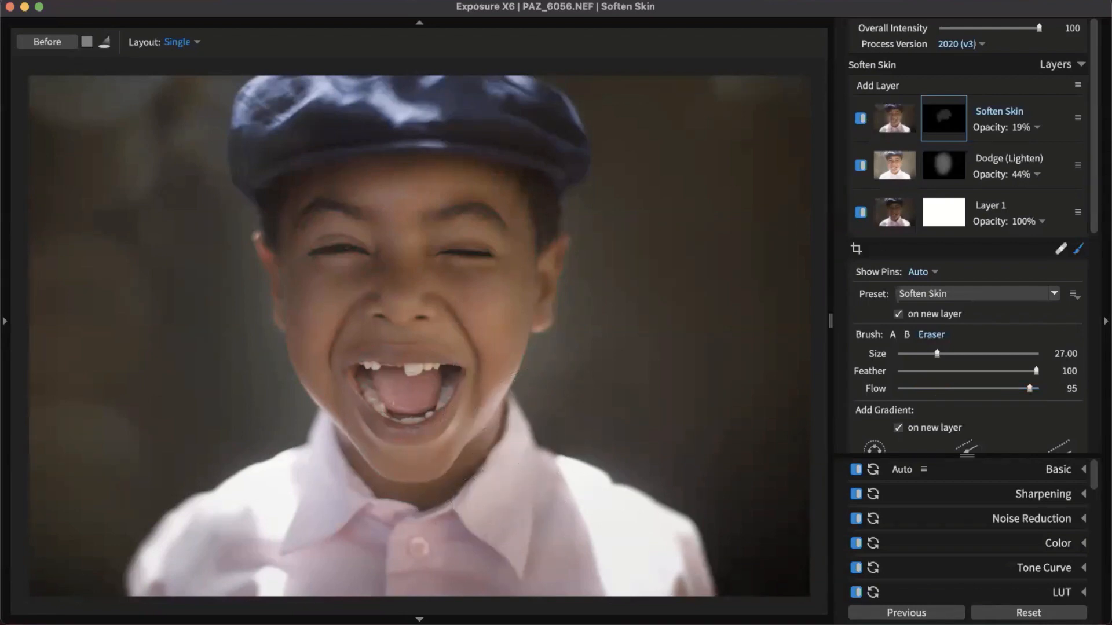
{"action": "key", "text": "o"}
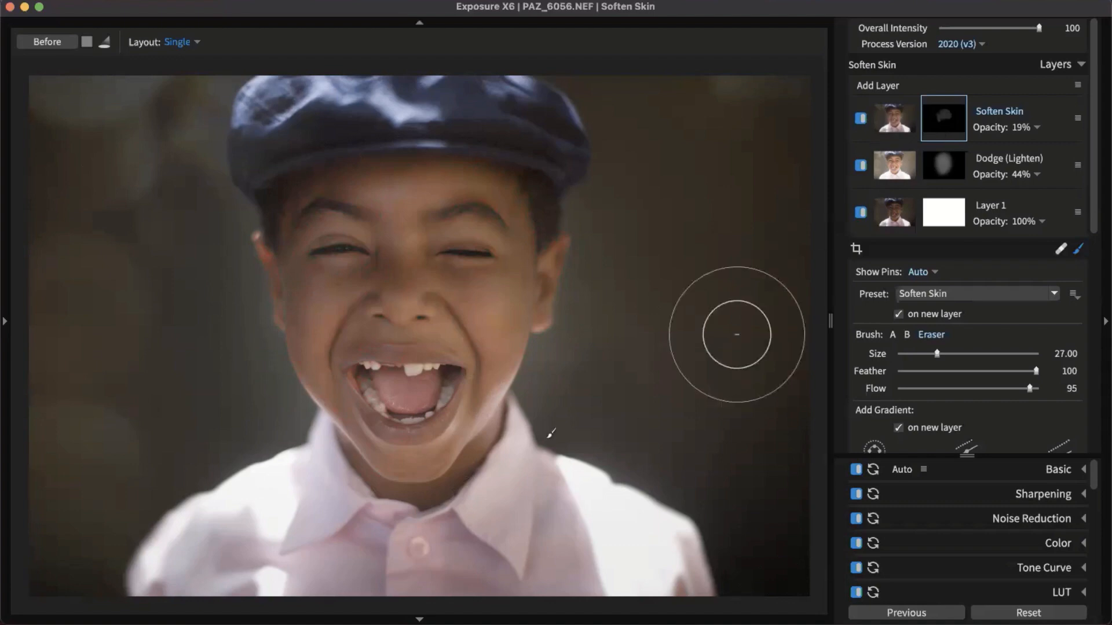
Return to the grid, reopen the Soften Skin mask of PAZ_6056.NEF and review its brush, gradient and Color Constraints settings.
{"action": "key", "text": "g"}
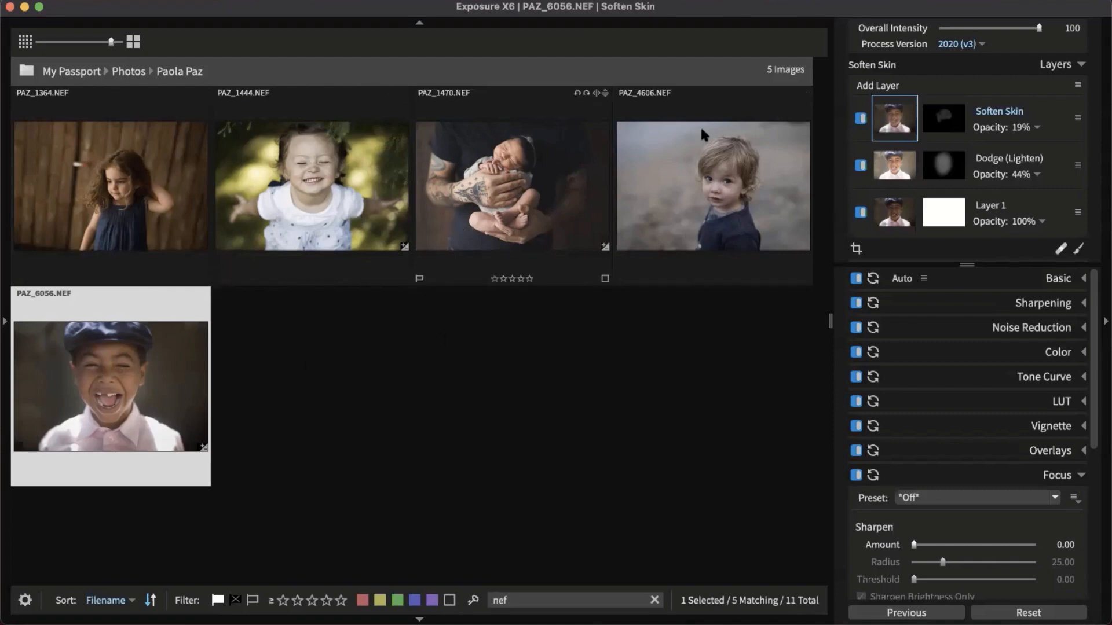
{"action": "left_click", "coordinate": [960, 118]}
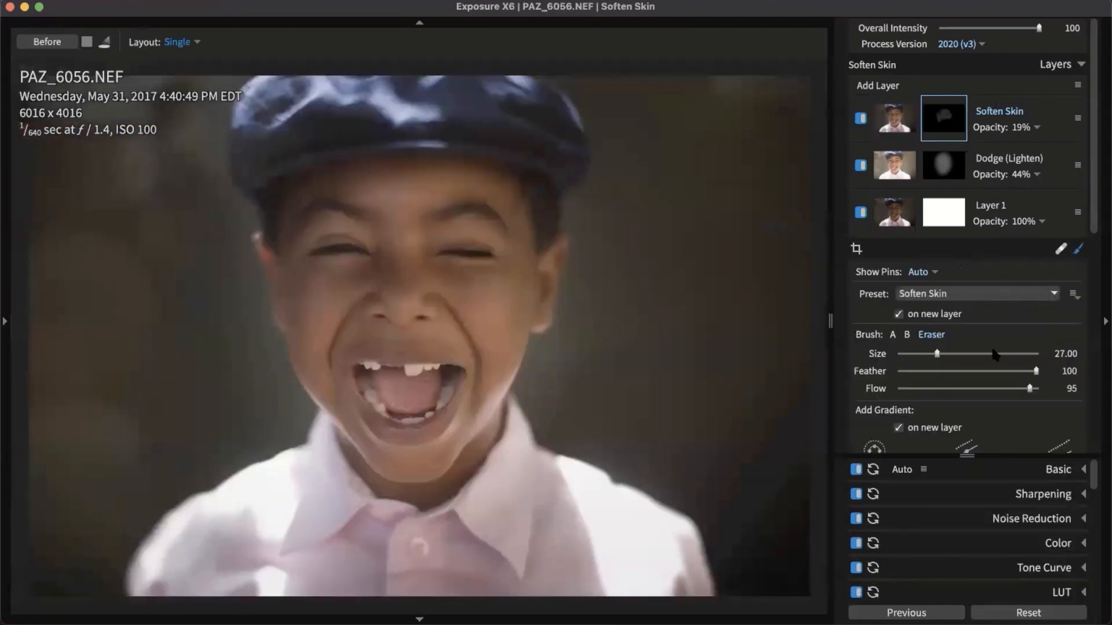
{"action": "scroll", "coordinate": [990, 350], "scroll_direction": "down", "scroll_amount": 5}
{"action": "scroll", "coordinate": [979, 354], "scroll_direction": "up", "scroll_amount": 1}
{"action": "scroll", "coordinate": [945, 374], "scroll_direction": "up", "scroll_amount": 1}
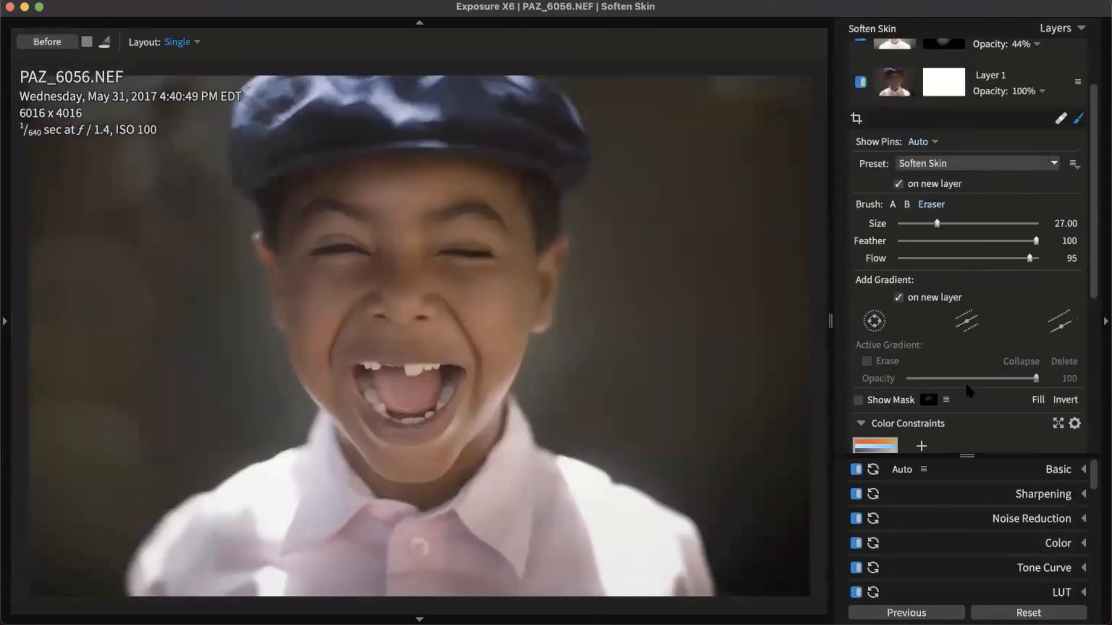
{"action": "scroll", "coordinate": [965, 381], "scroll_direction": "down", "scroll_amount": 5}
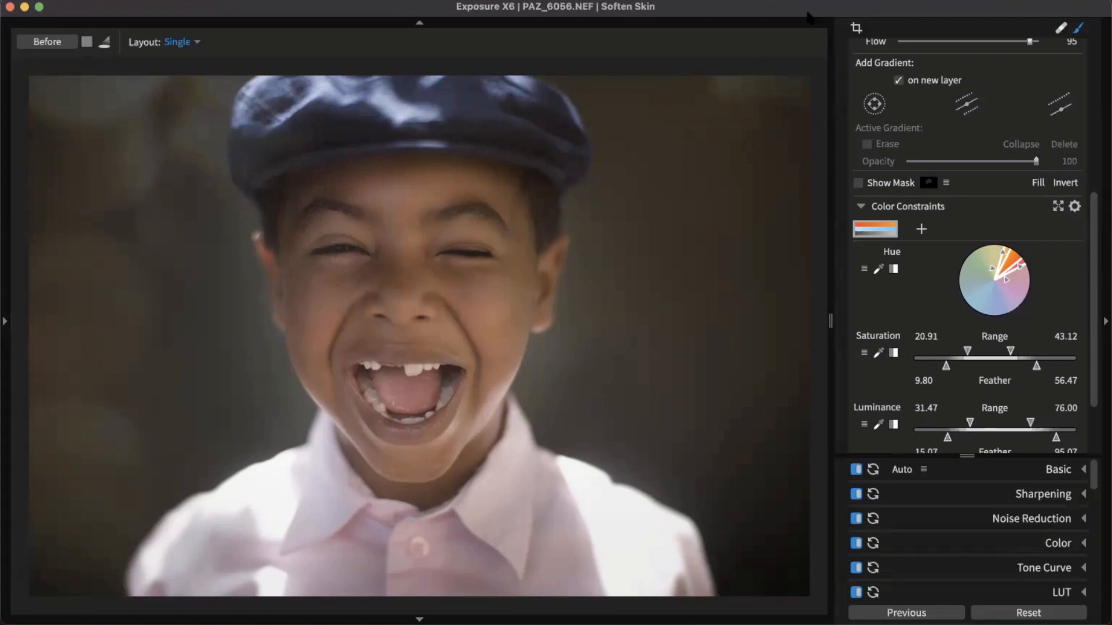
Open the export-to-folder settings for PAZ_6056.NEF and set the file type to Original.
{"action": "key", "text": "super+shift+e"}
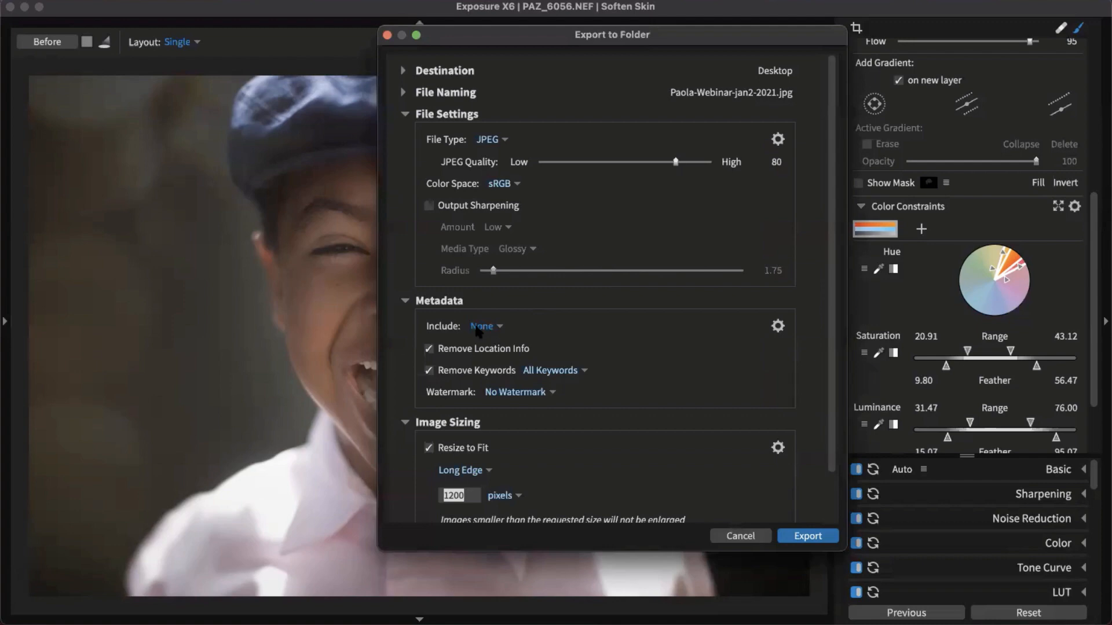
{"action": "left_click", "coordinate": [489, 139]}
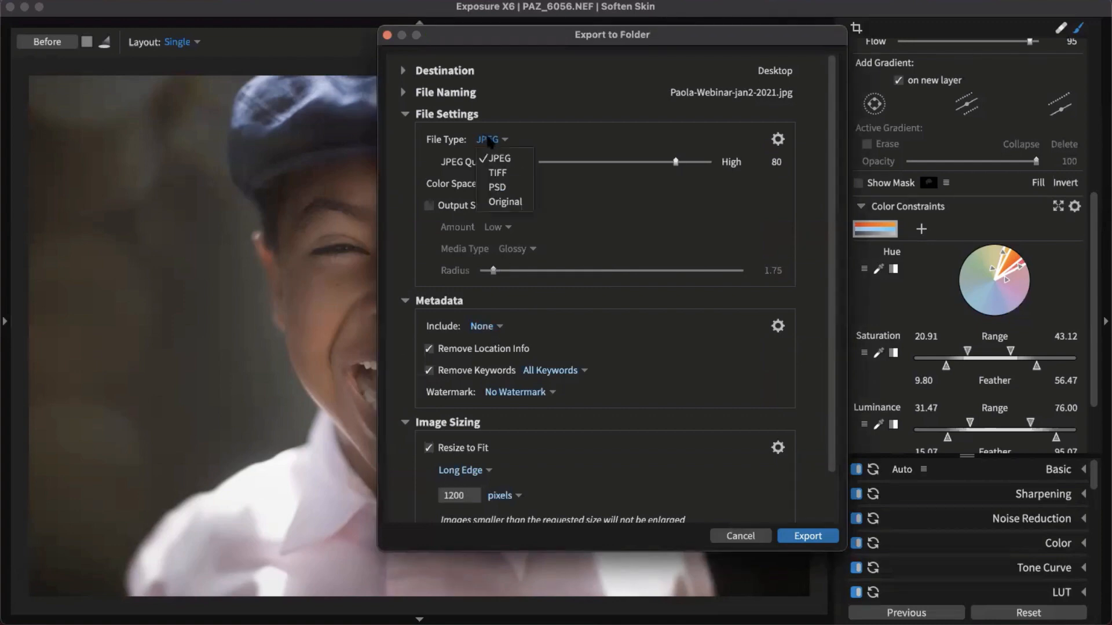
{"action": "left_click", "coordinate": [504, 202]}
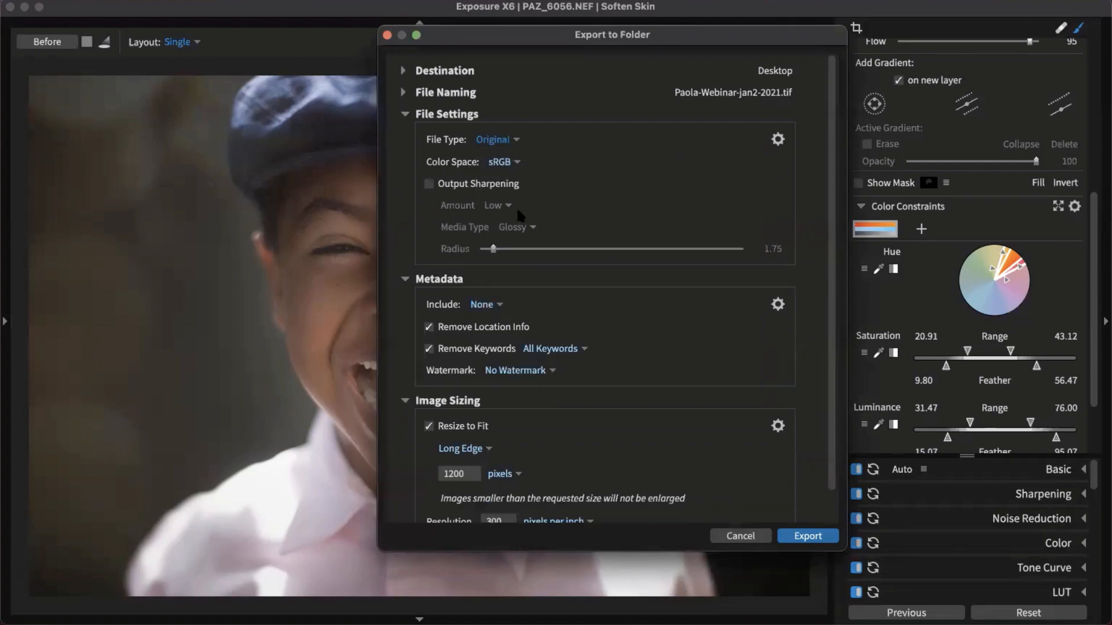